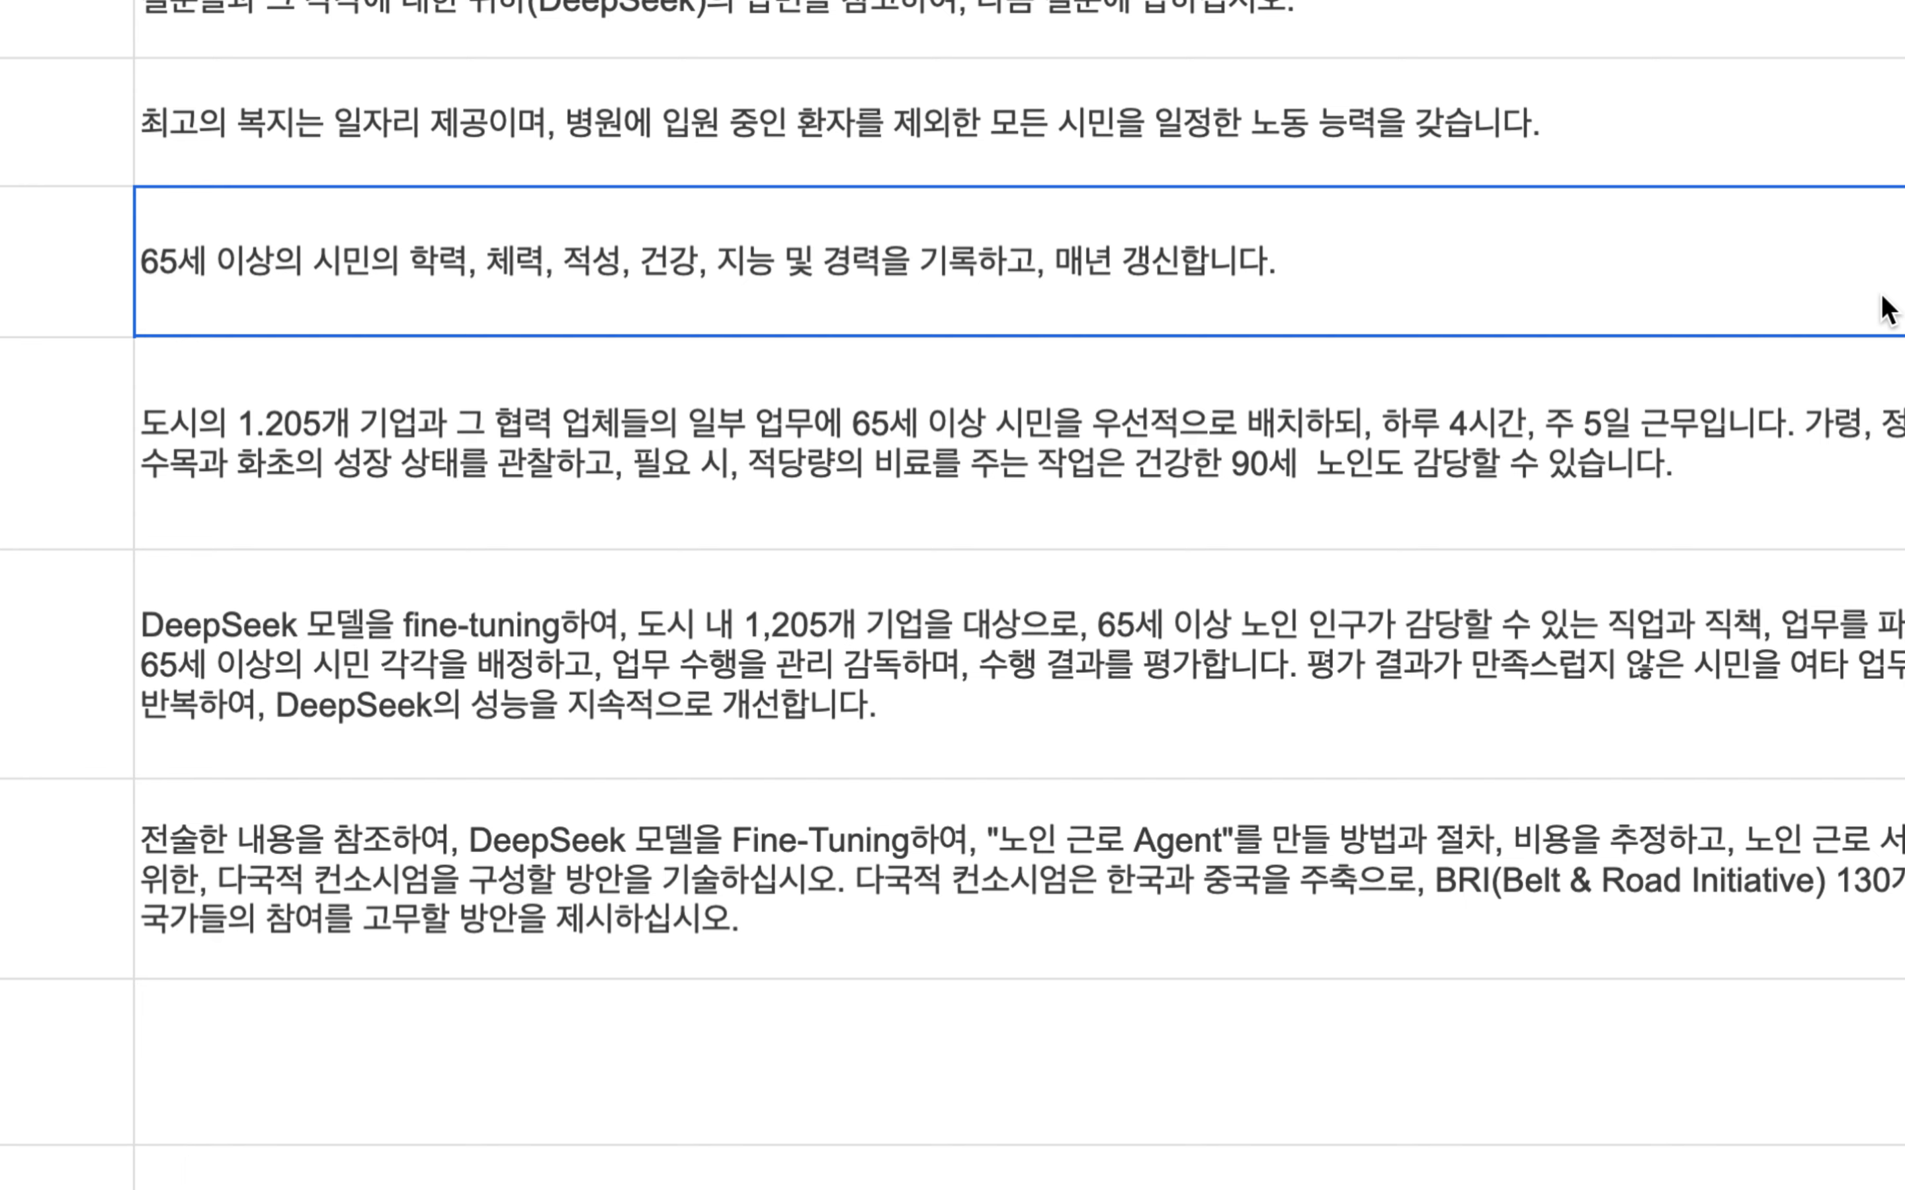
# Step: Begin the empty cell below the "노인 근로 Agent" paragraph with "노인 일자리가 부족한 이유는"
pyautogui.scroll(-7, 1488, 493)
pyautogui.click(1197, 522)
pyautogui.doubleClick(1197, 523)
pyautogui.write('shd')
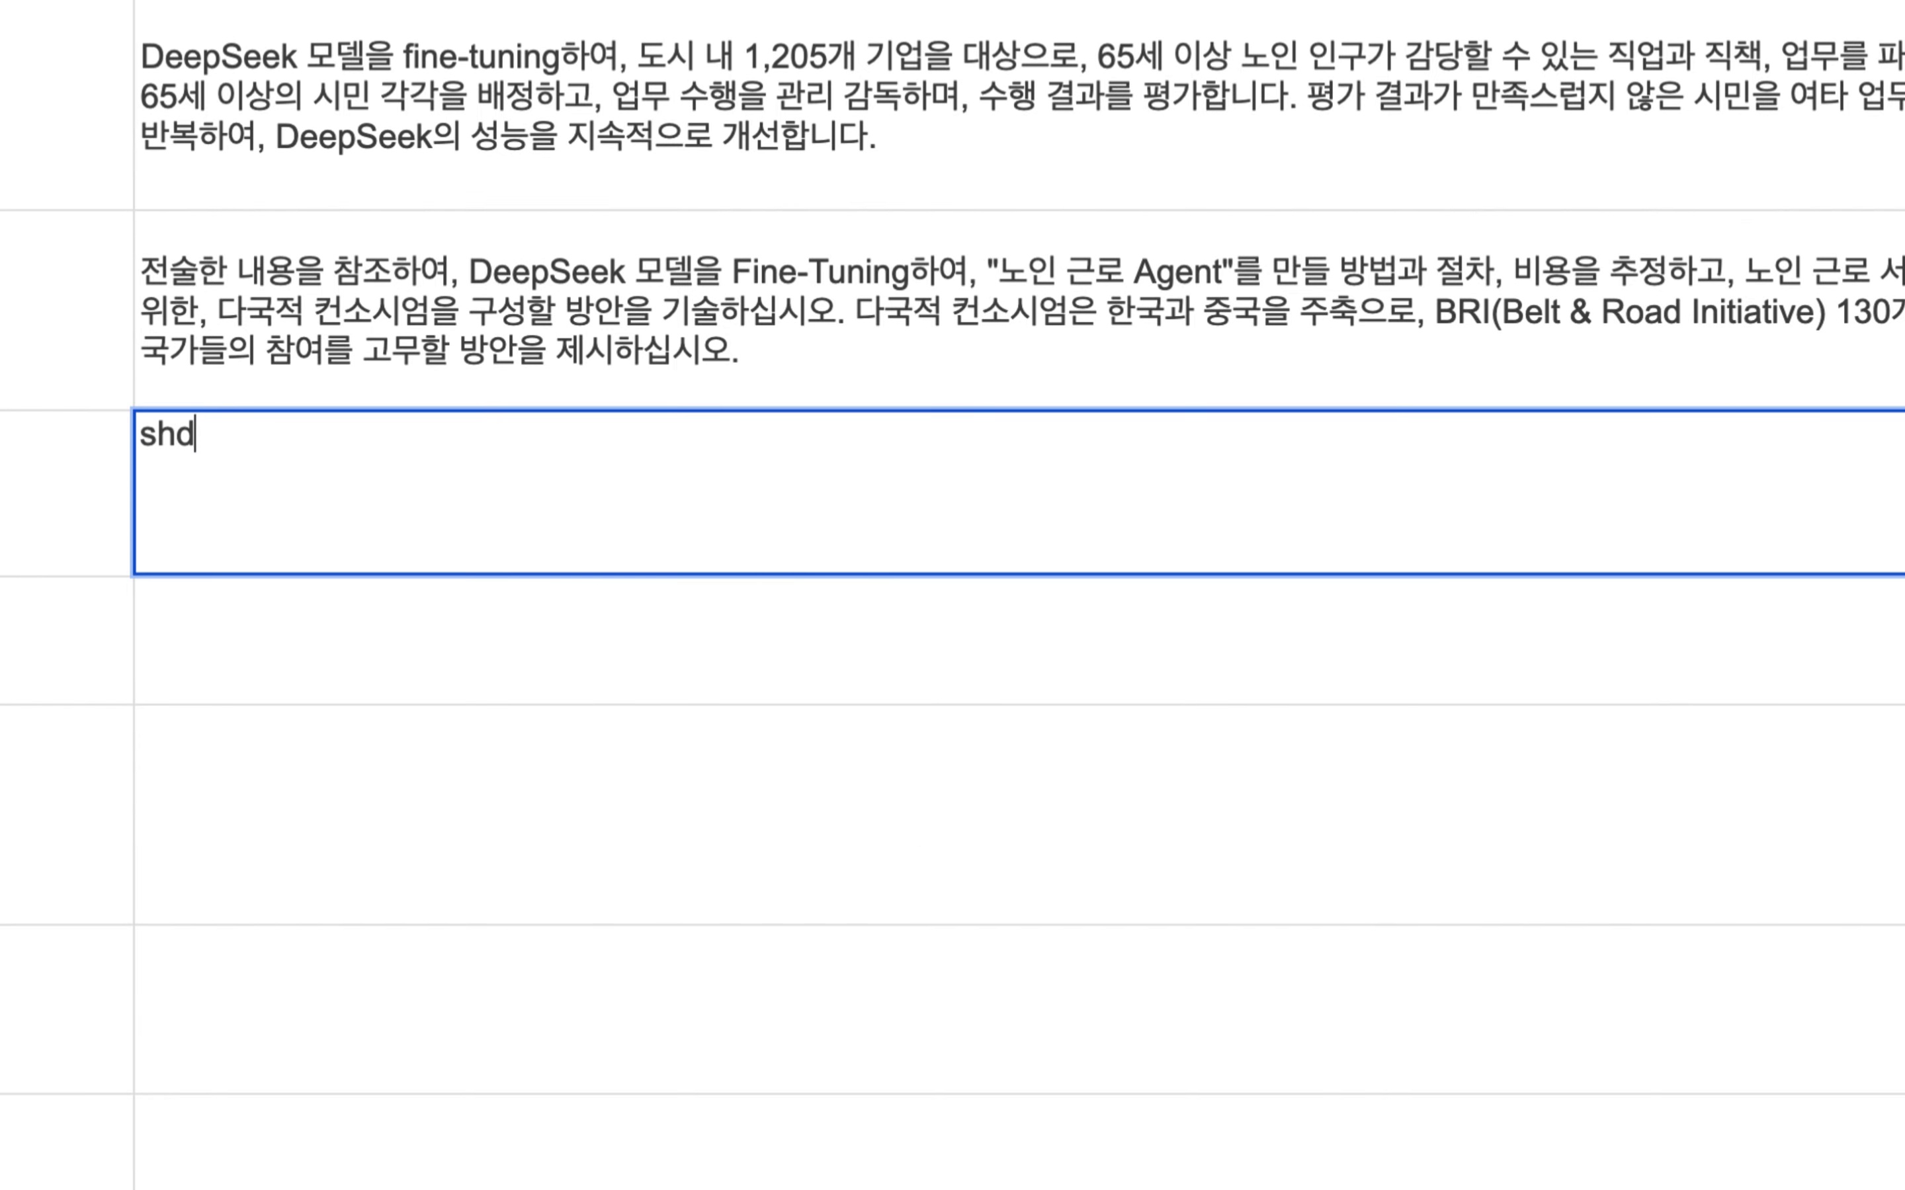
pyautogui.press('BackSpace')
pyautogui.press('BackSpace')
pyautogui.press('BackSpace')
pyautogui.write('노인 일자리가 부복')
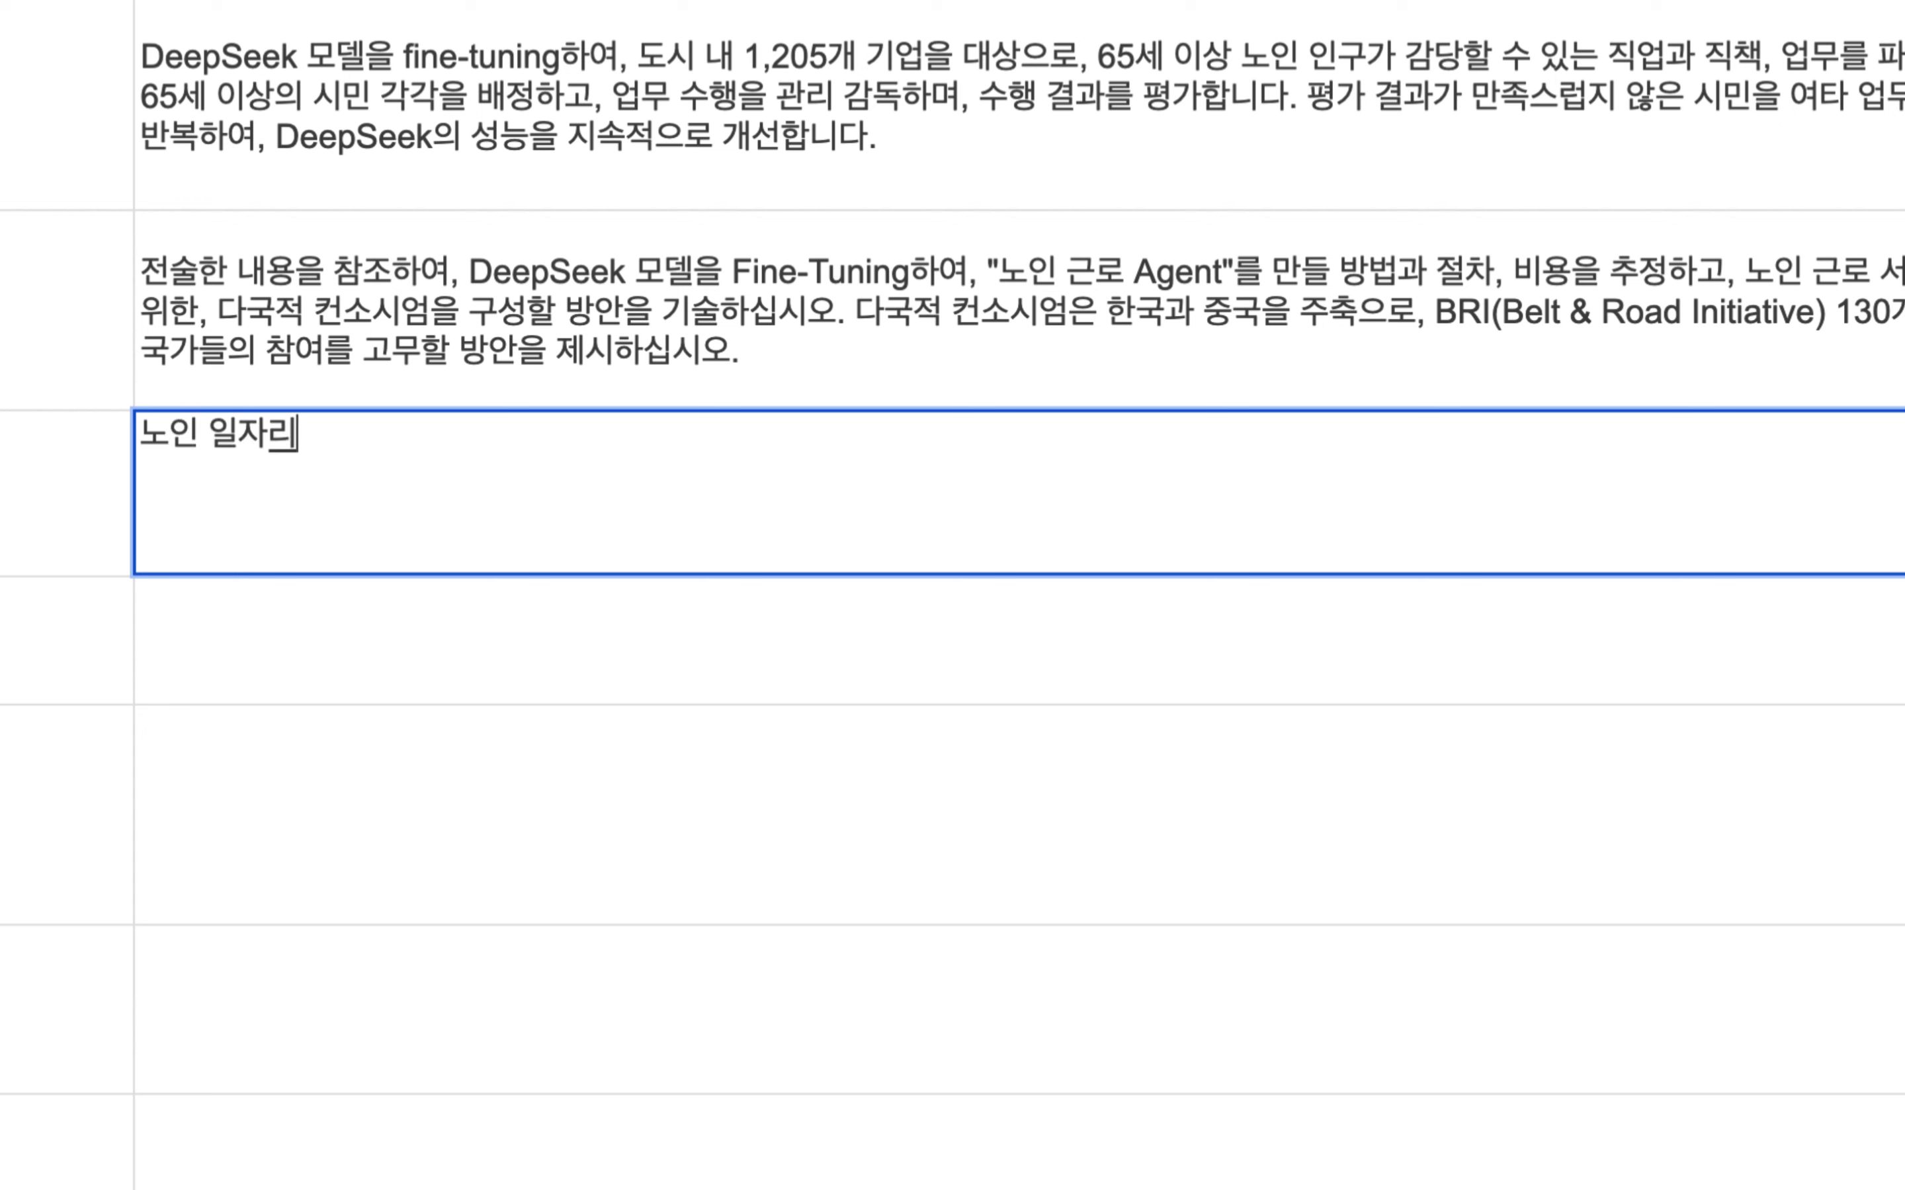
pyautogui.press('BackSpace')
pyautogui.press('BackSpace')
pyautogui.press('BackSpace')
pyautogui.write('족한 ')
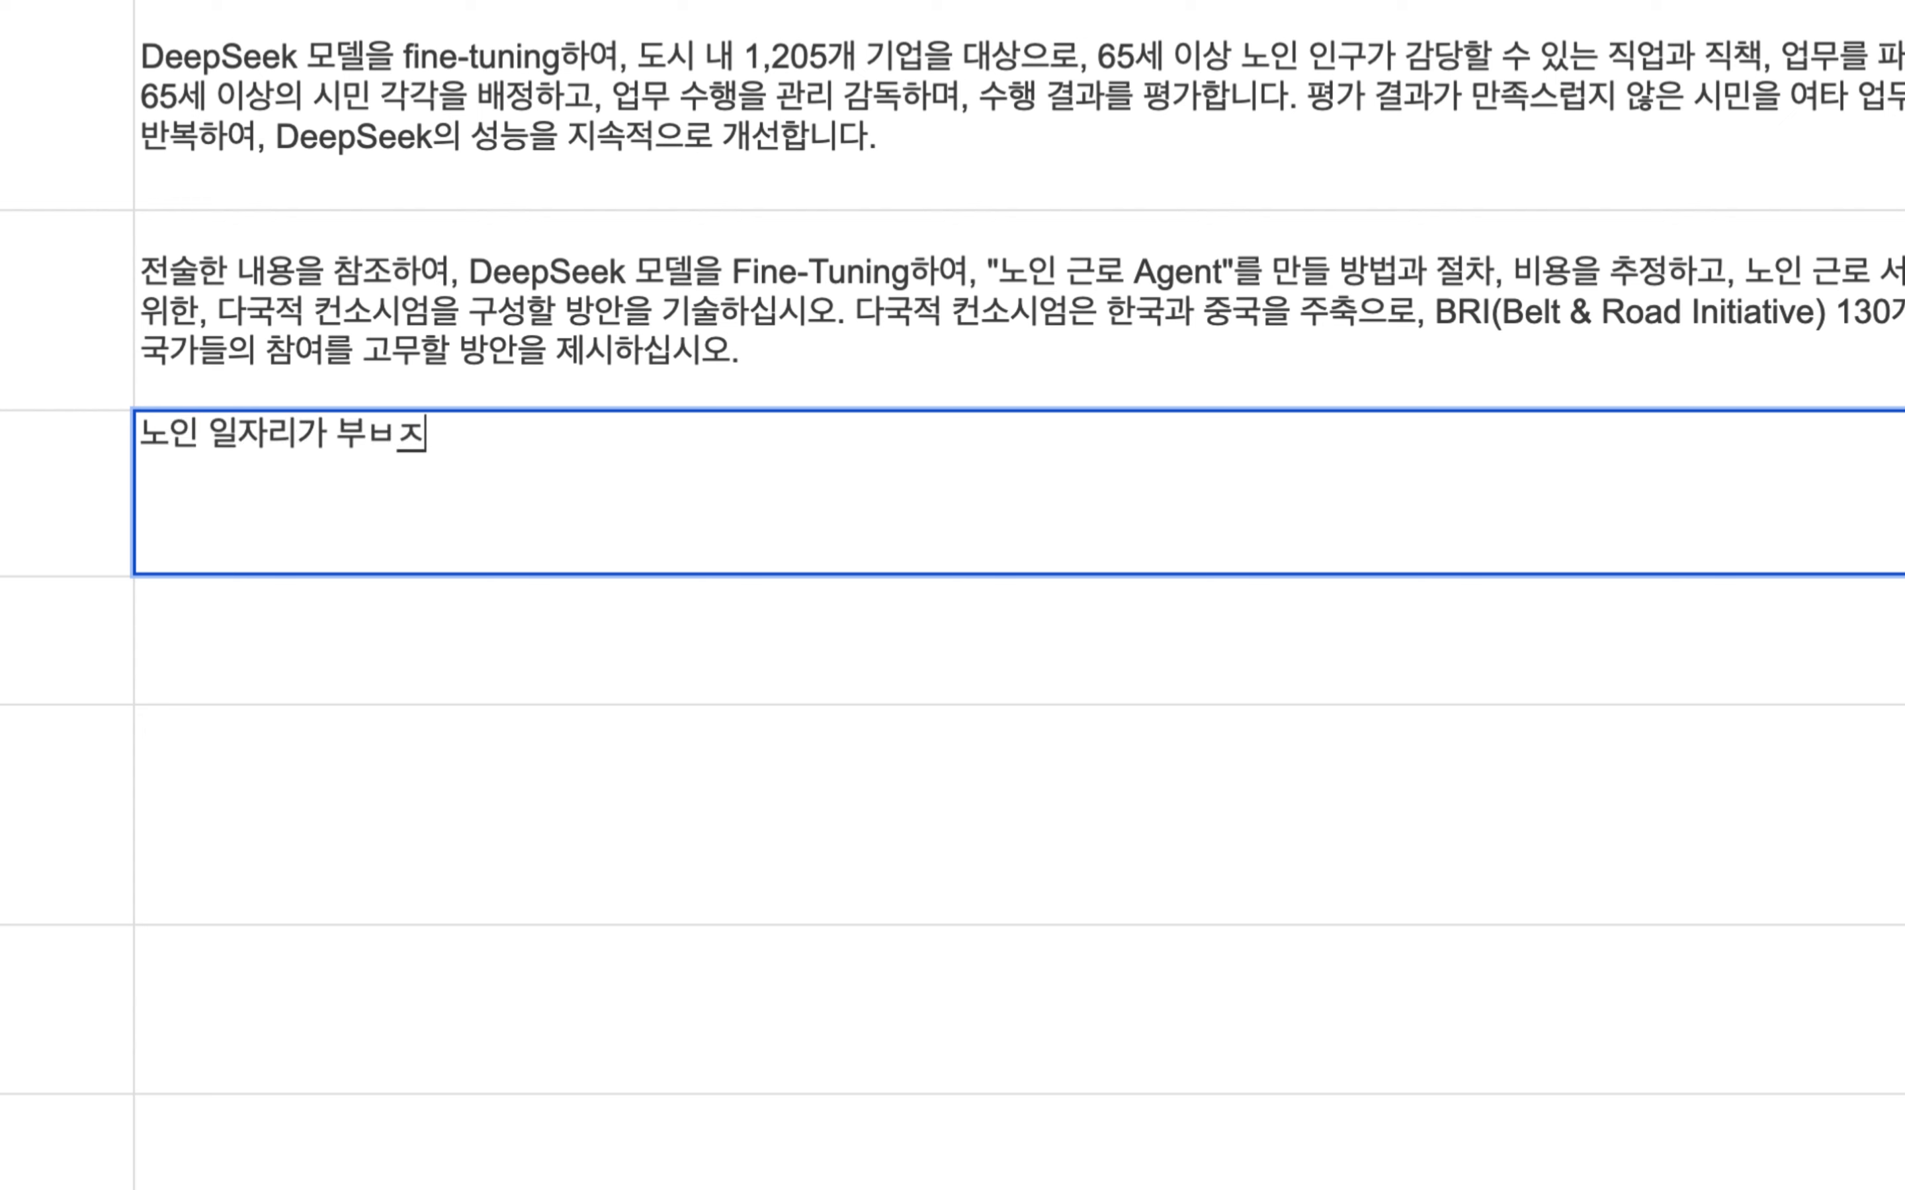
pyautogui.write('이유')
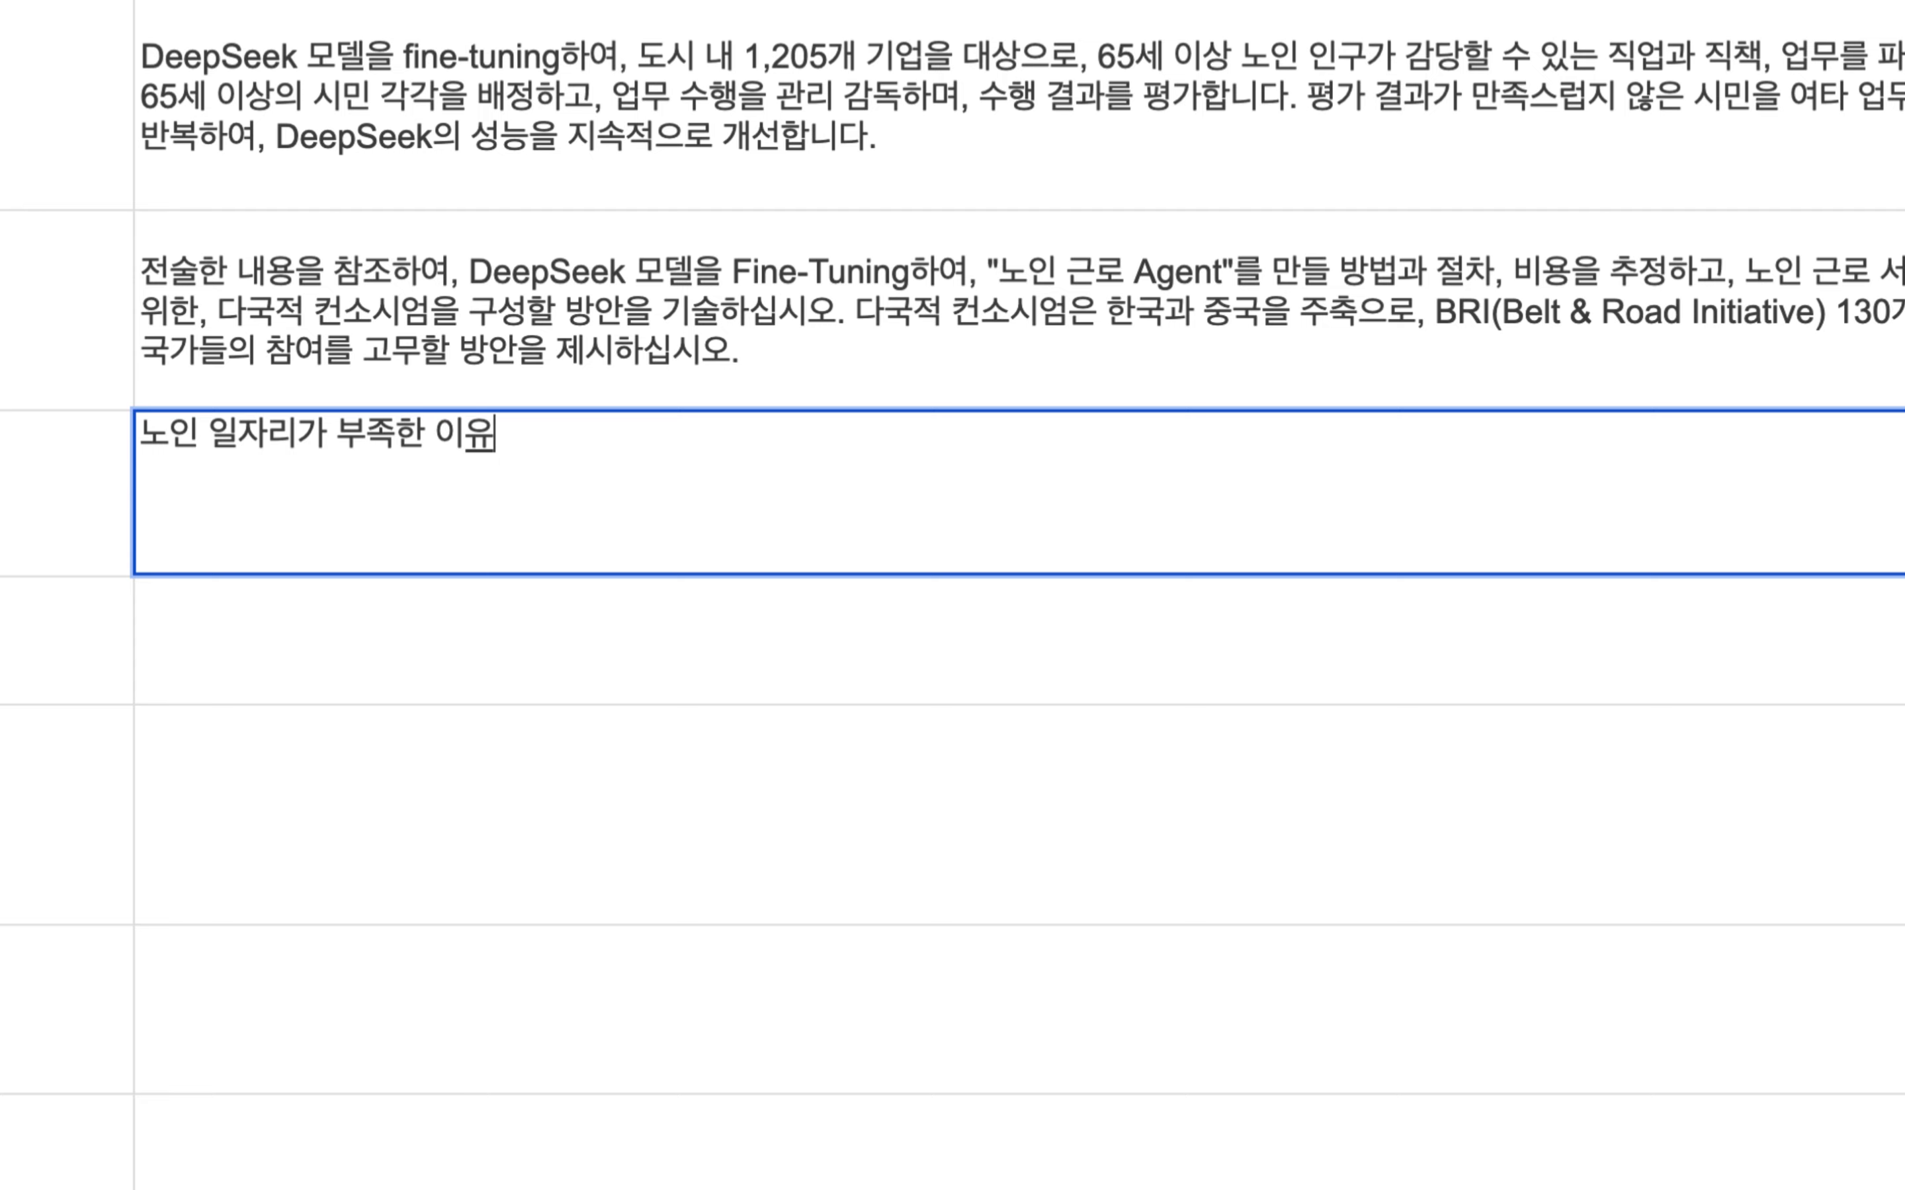
pyautogui.write('?')
pyautogui.press('BackSpace')
pyautogui.write('는 ')
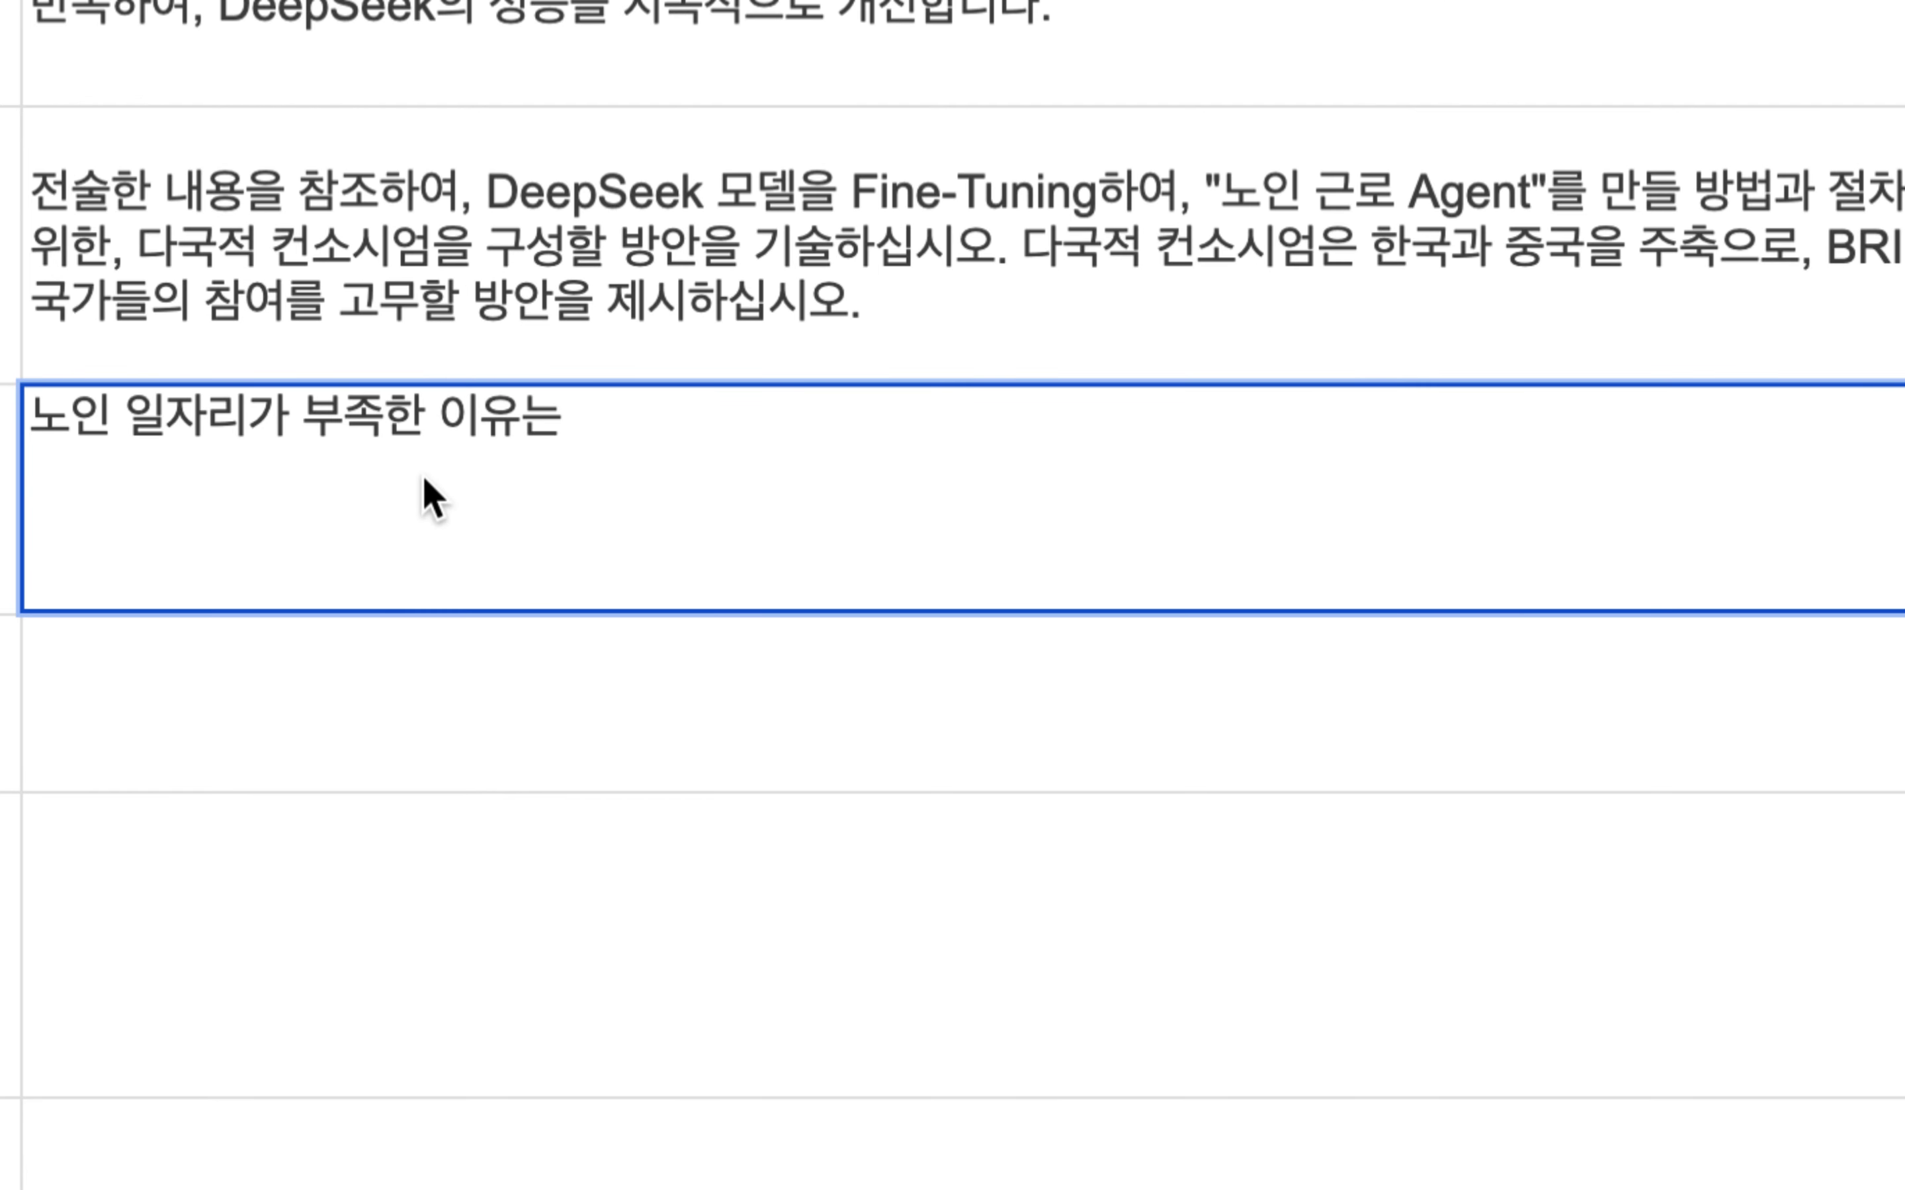
# Step: Complete the cell's first sentence with "고용 문화, 고용 체계, 고용 관습에 있다."
pyautogui.write('고요')
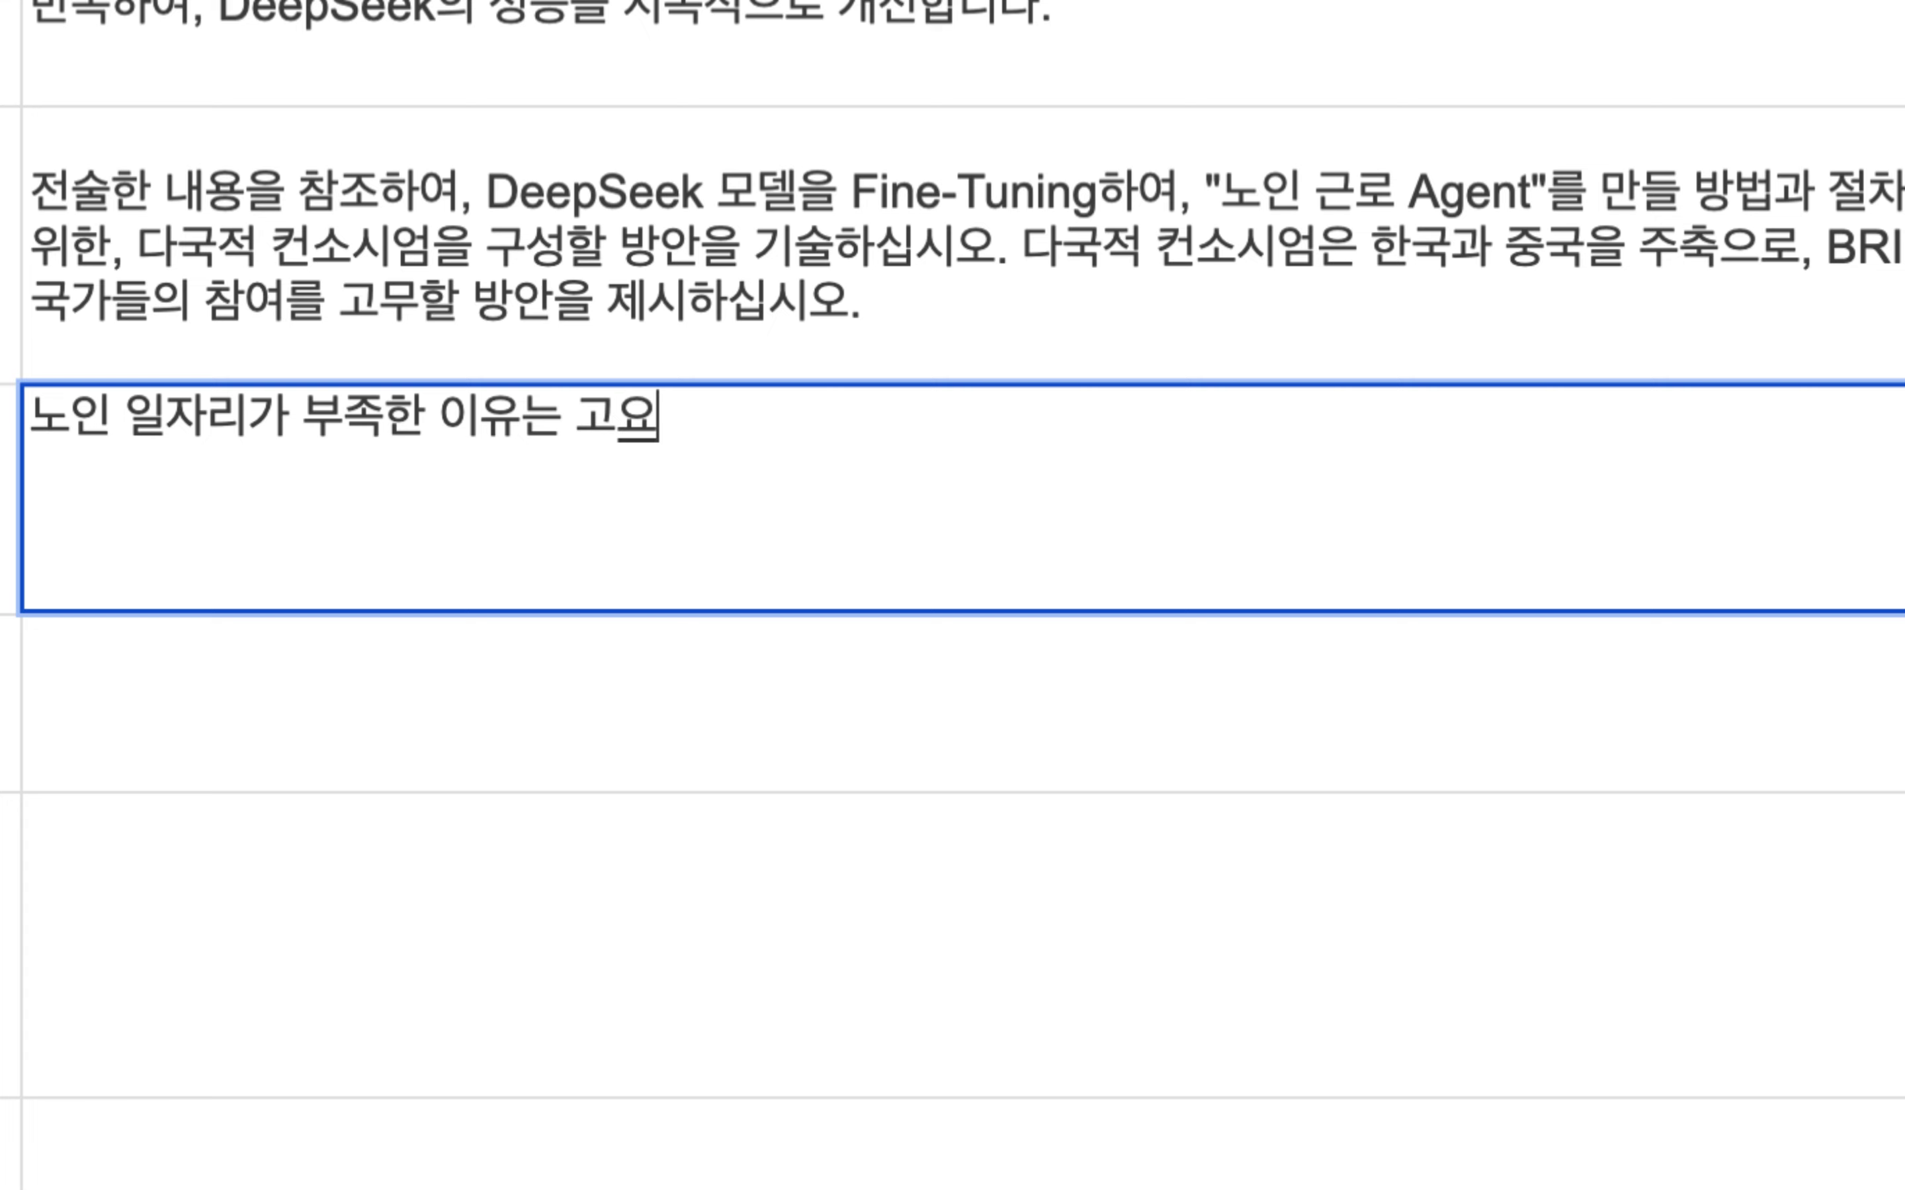
pyautogui.write('ㅇ')
pyautogui.write(' 문화, ㄱ')
pyautogui.write('ㅗ용 ')
pyautogui.write('체계, 고')
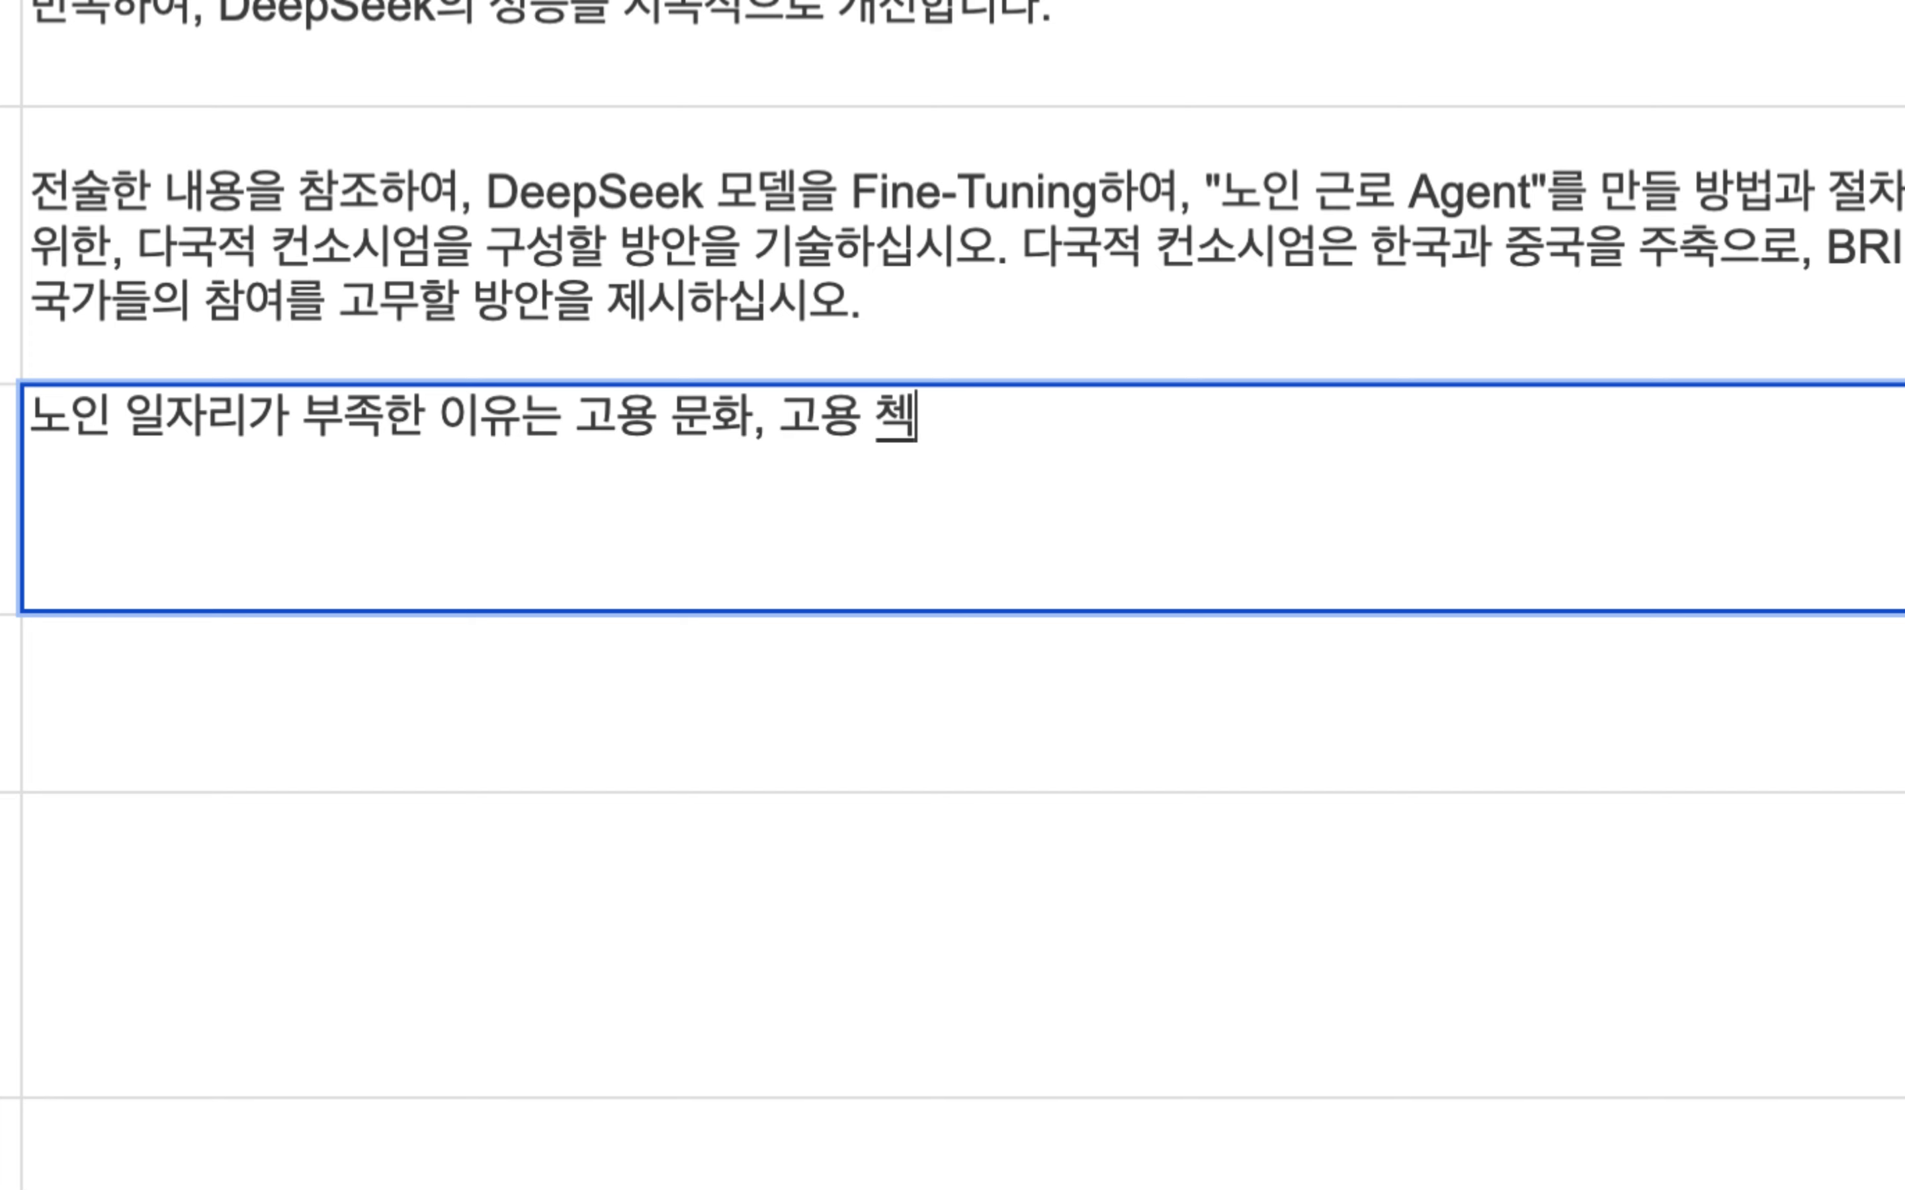
pyautogui.write('용')
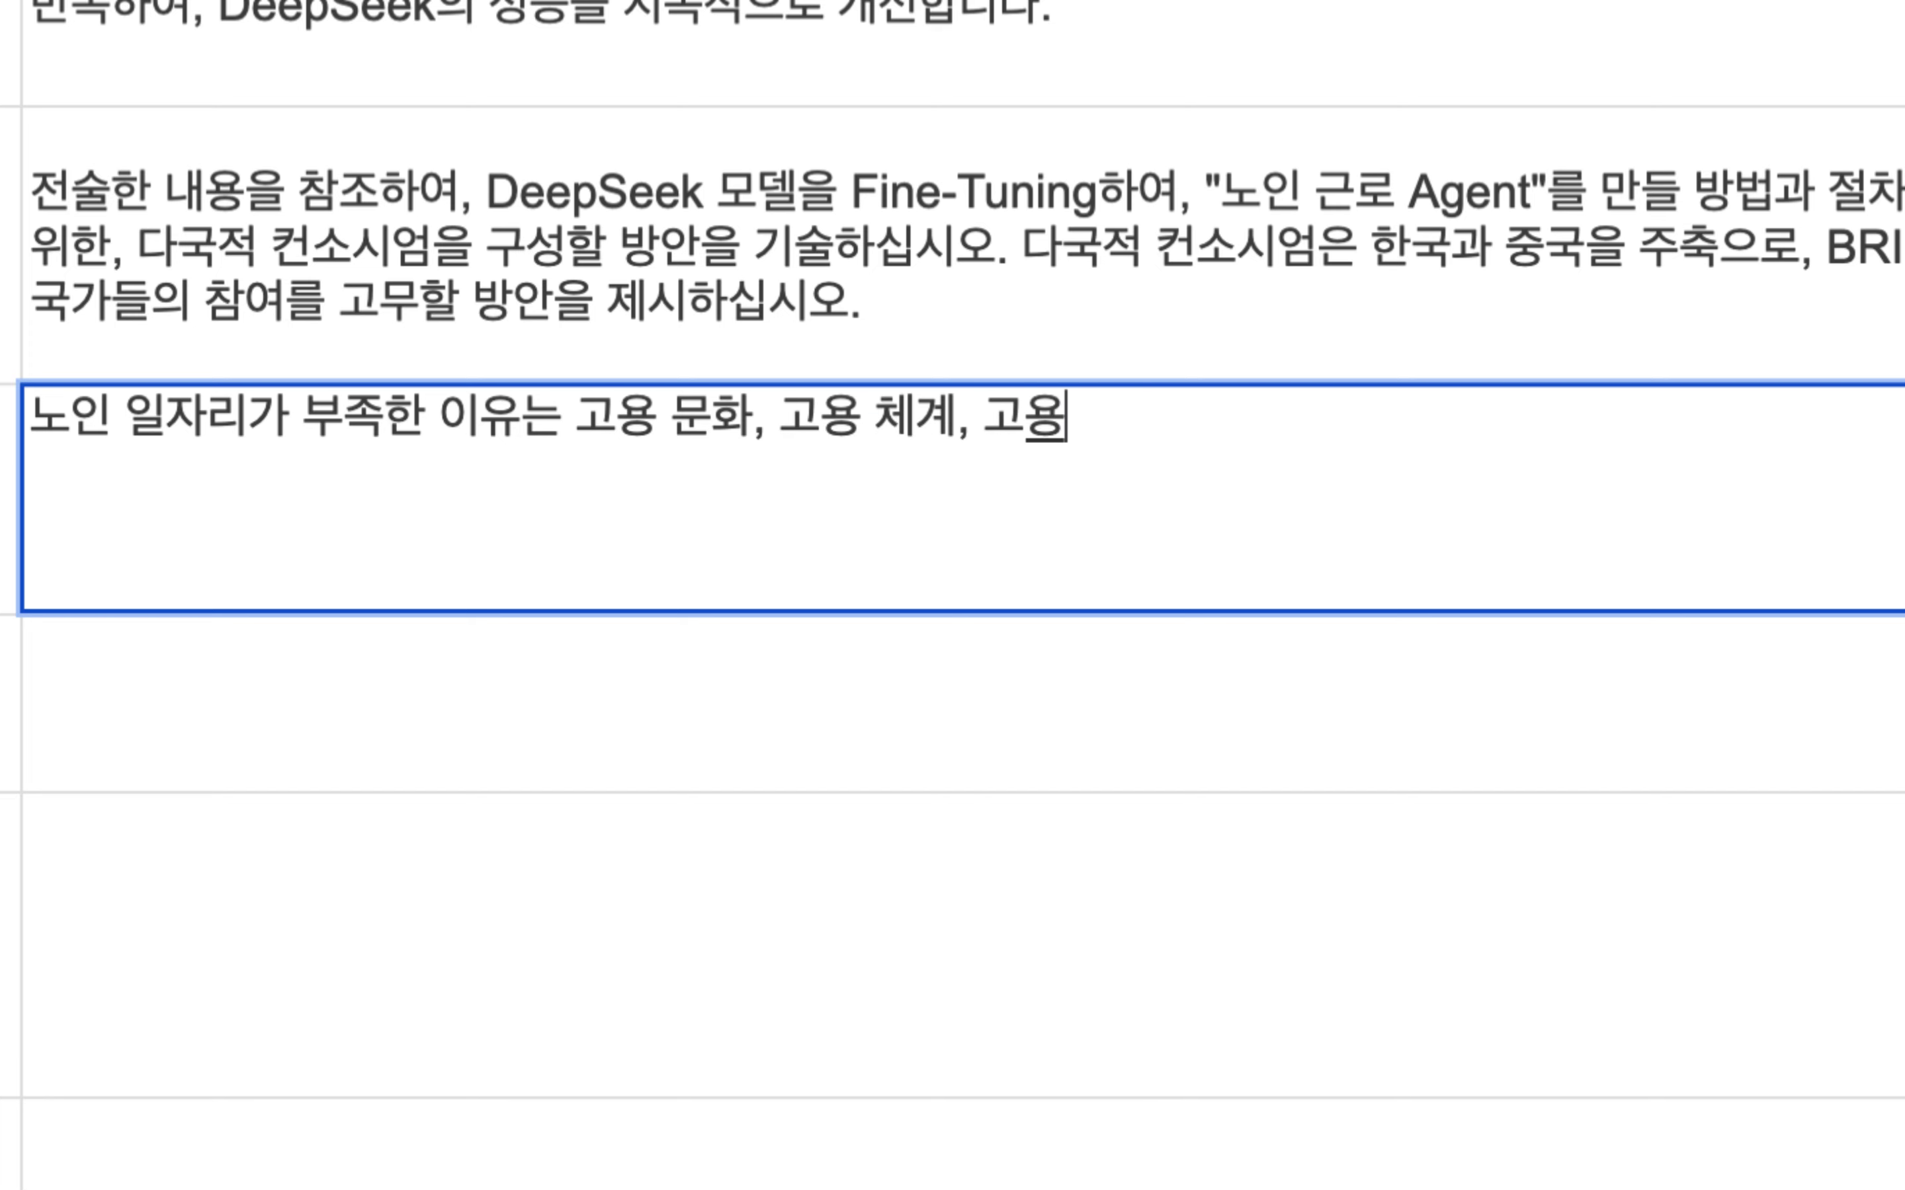
pyautogui.write(' 관습에 있다. ')
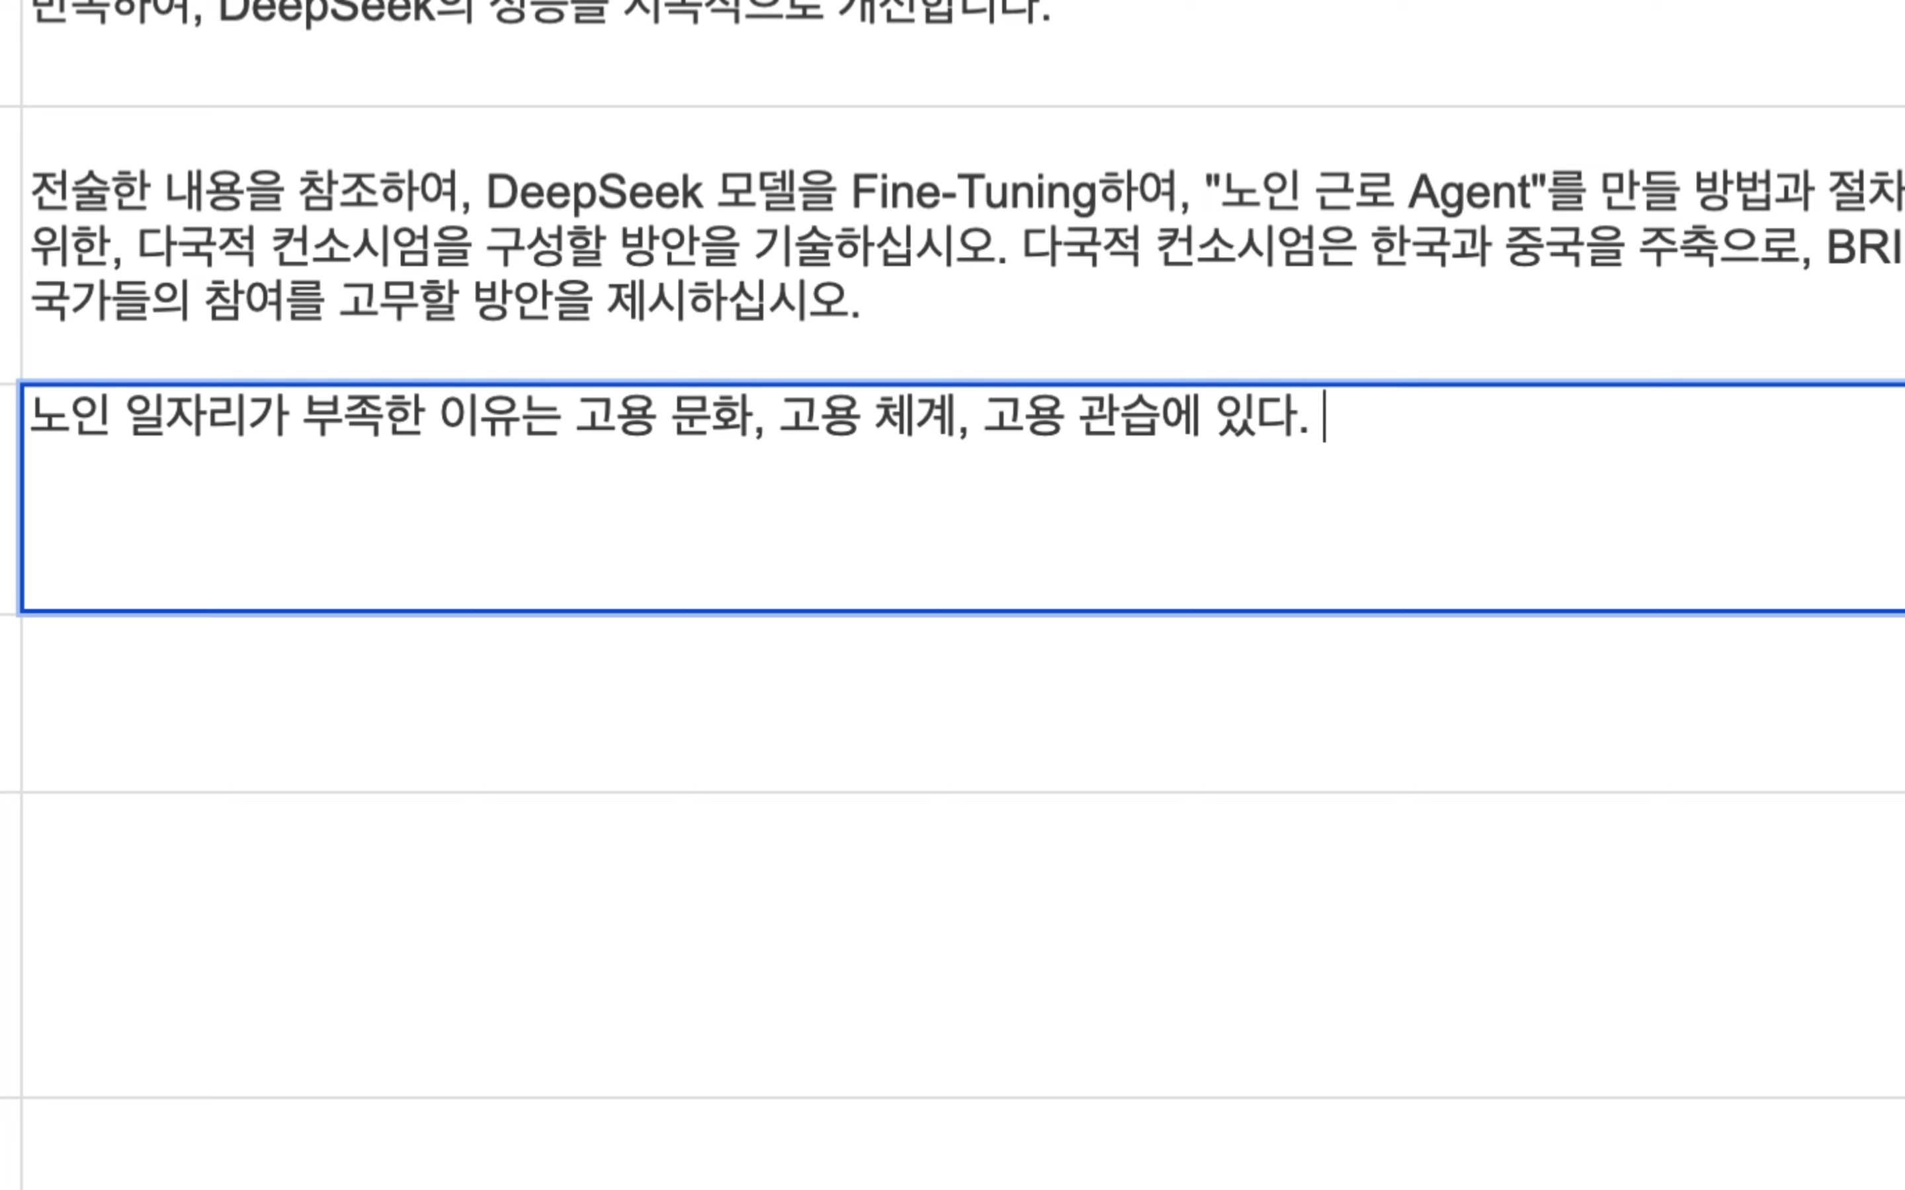
# Step: Start a second sentence in the same cell reading "고용은 4대 보험을 제공하는 직장"
pyautogui.write('고용')
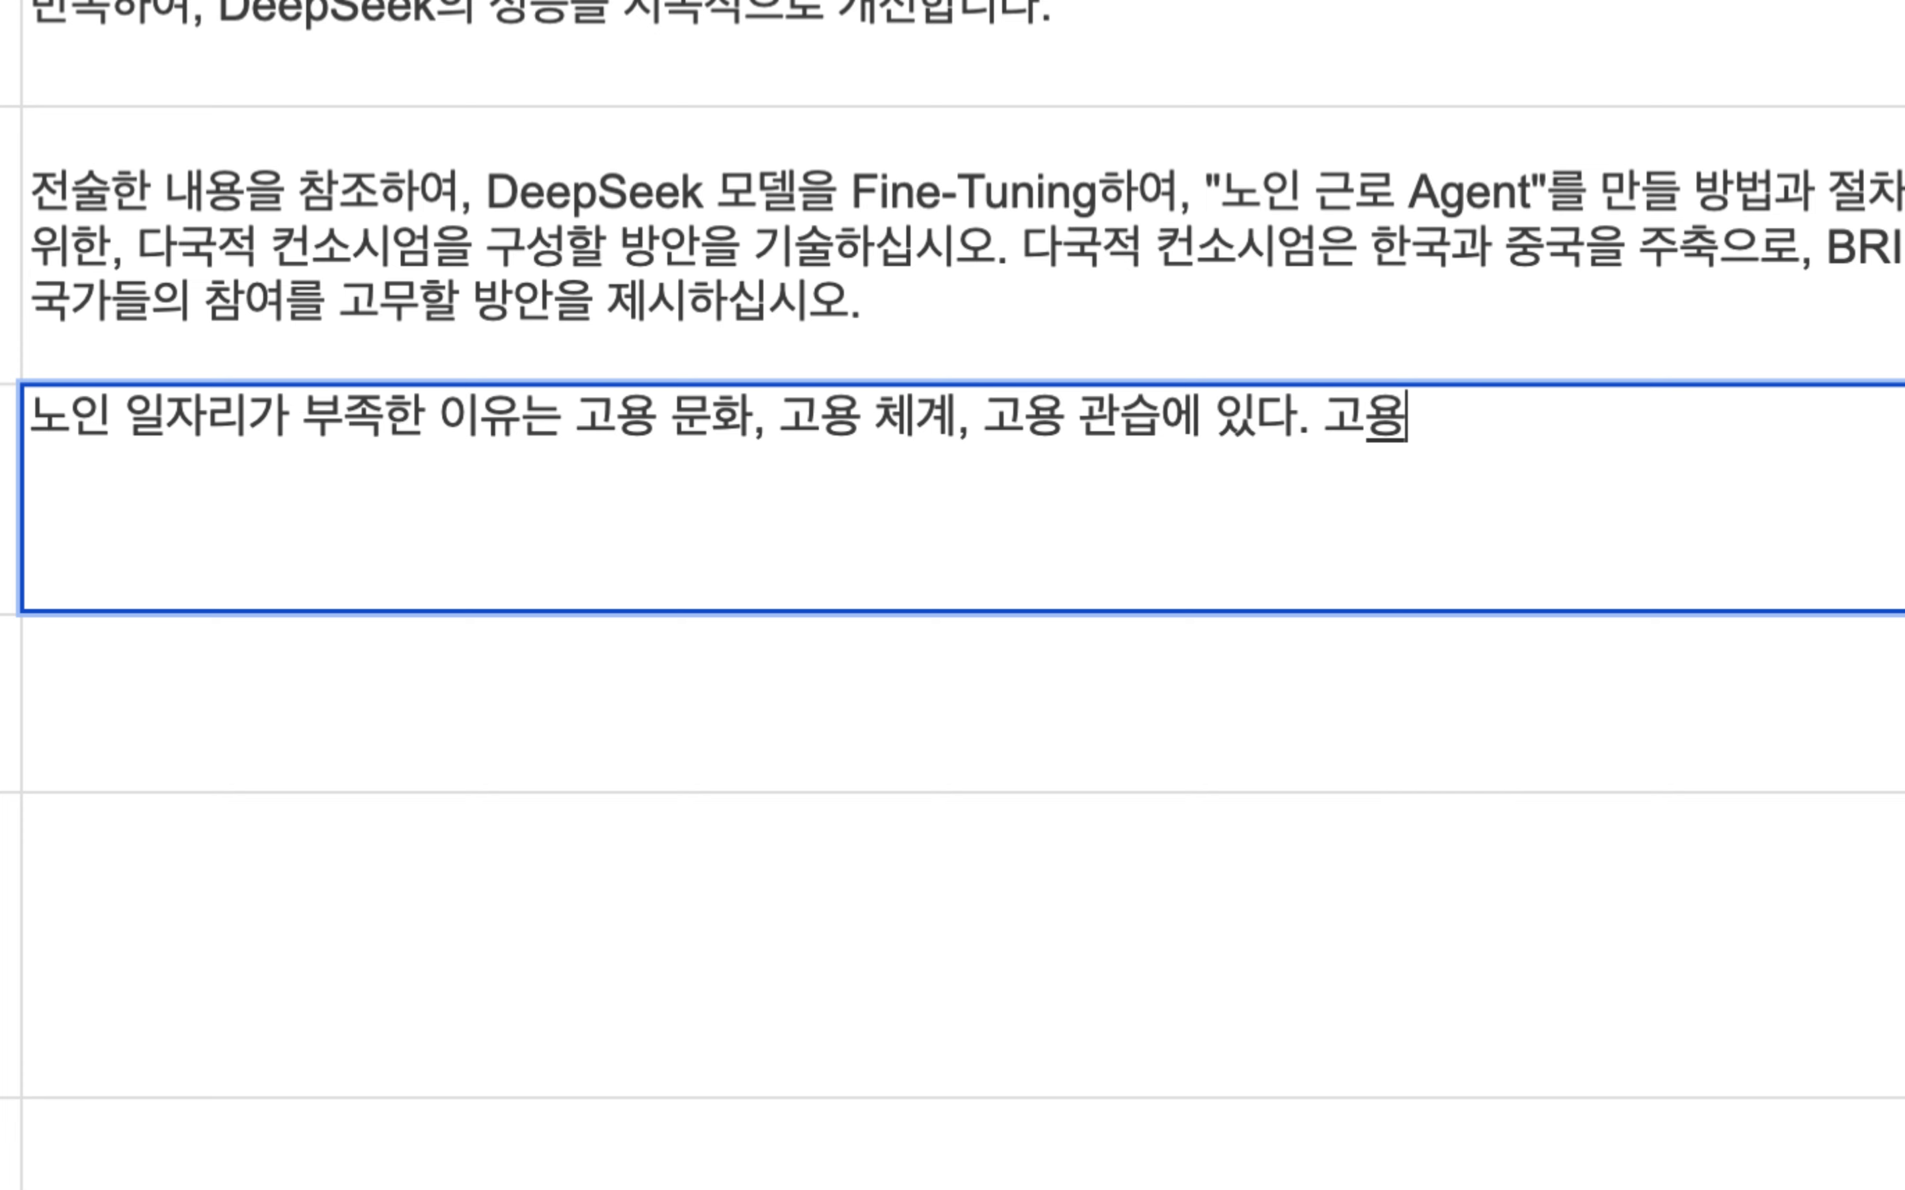
pyautogui.write('은 4대 보험')
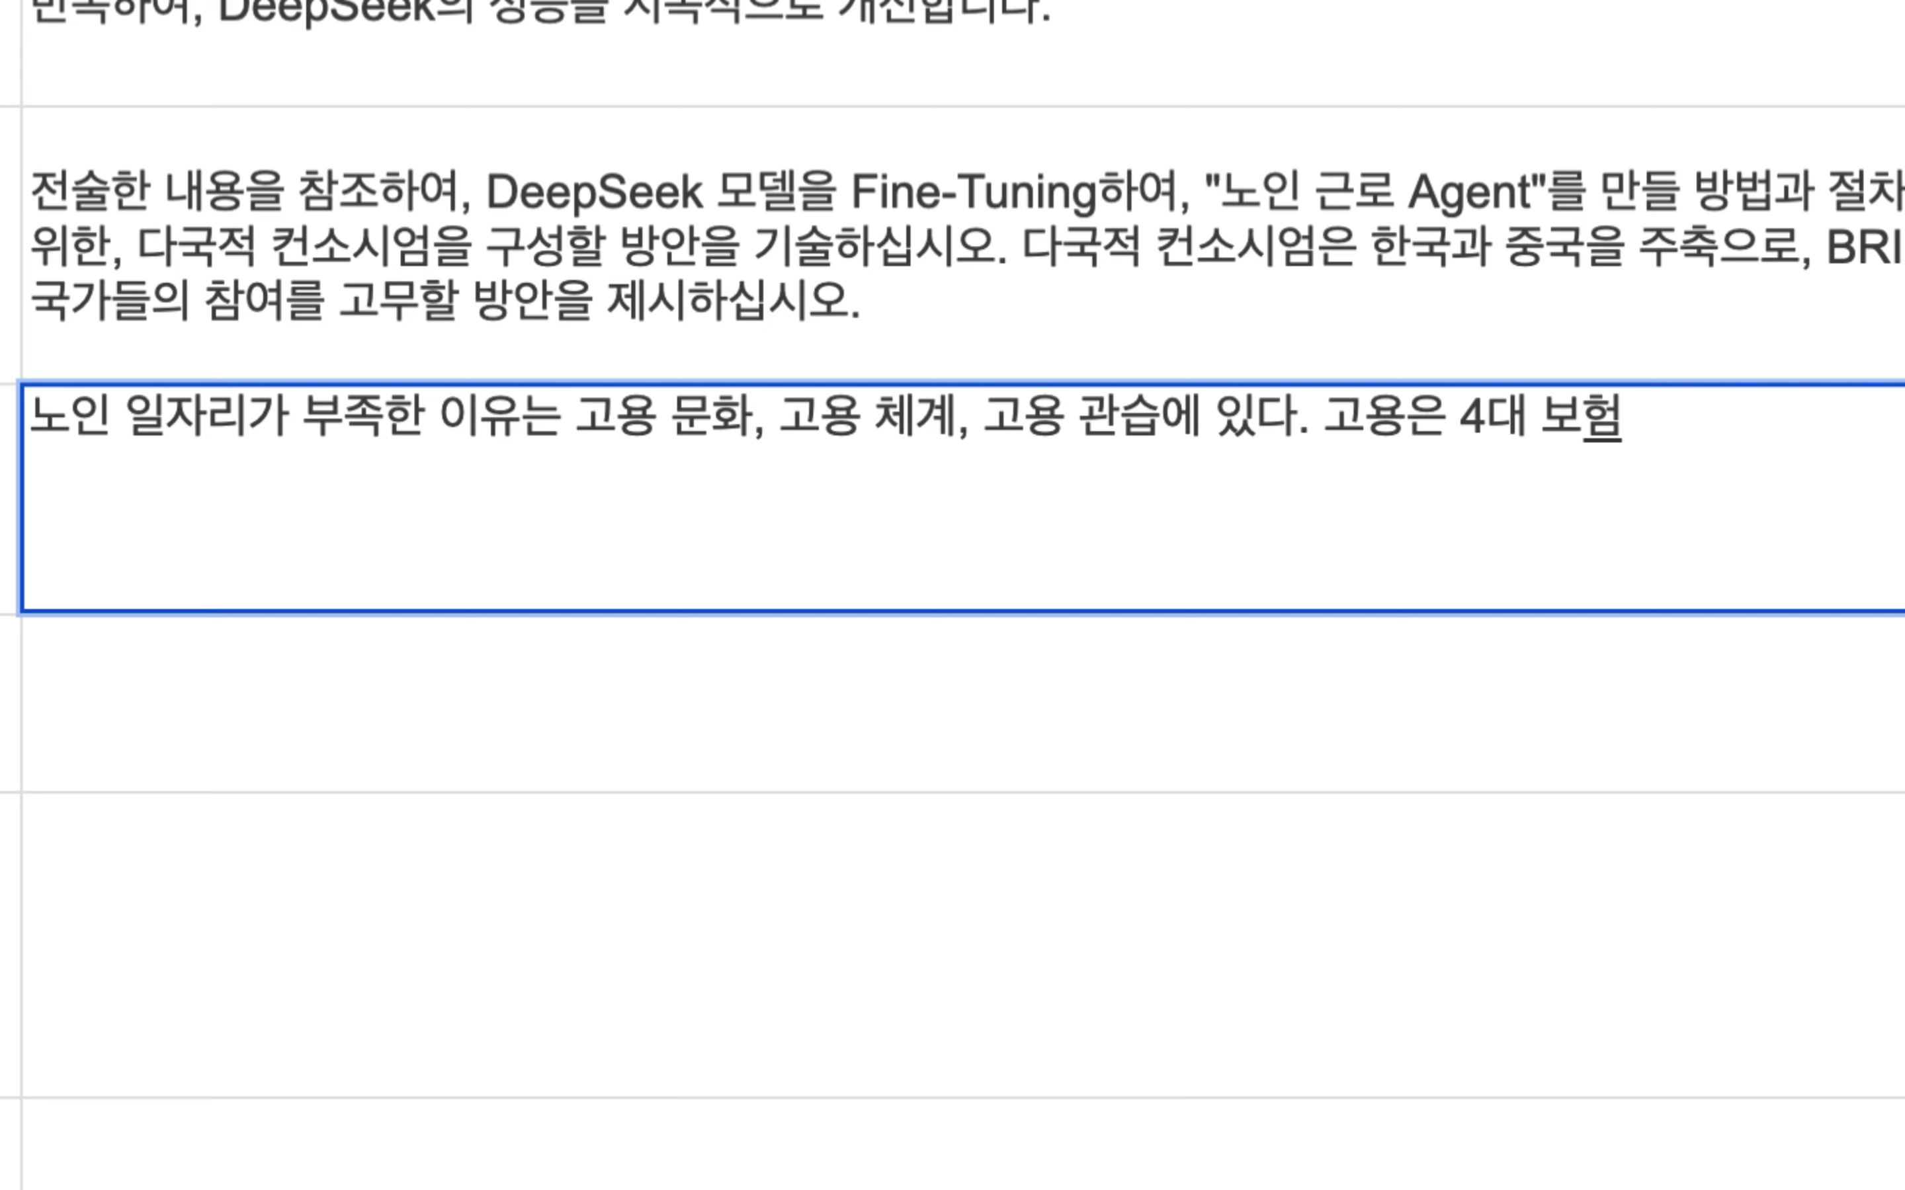
pyautogui.write(', 알배')
pyautogui.click(1610, 417)
pyautogui.write('ㅇ을 적ㅇ')
pyautogui.press('BackSpace')
pyautogui.press('BackSpace')
pyautogui.press('BackSpace')
pyautogui.write('ㅈ제공하는 직ㅈ')
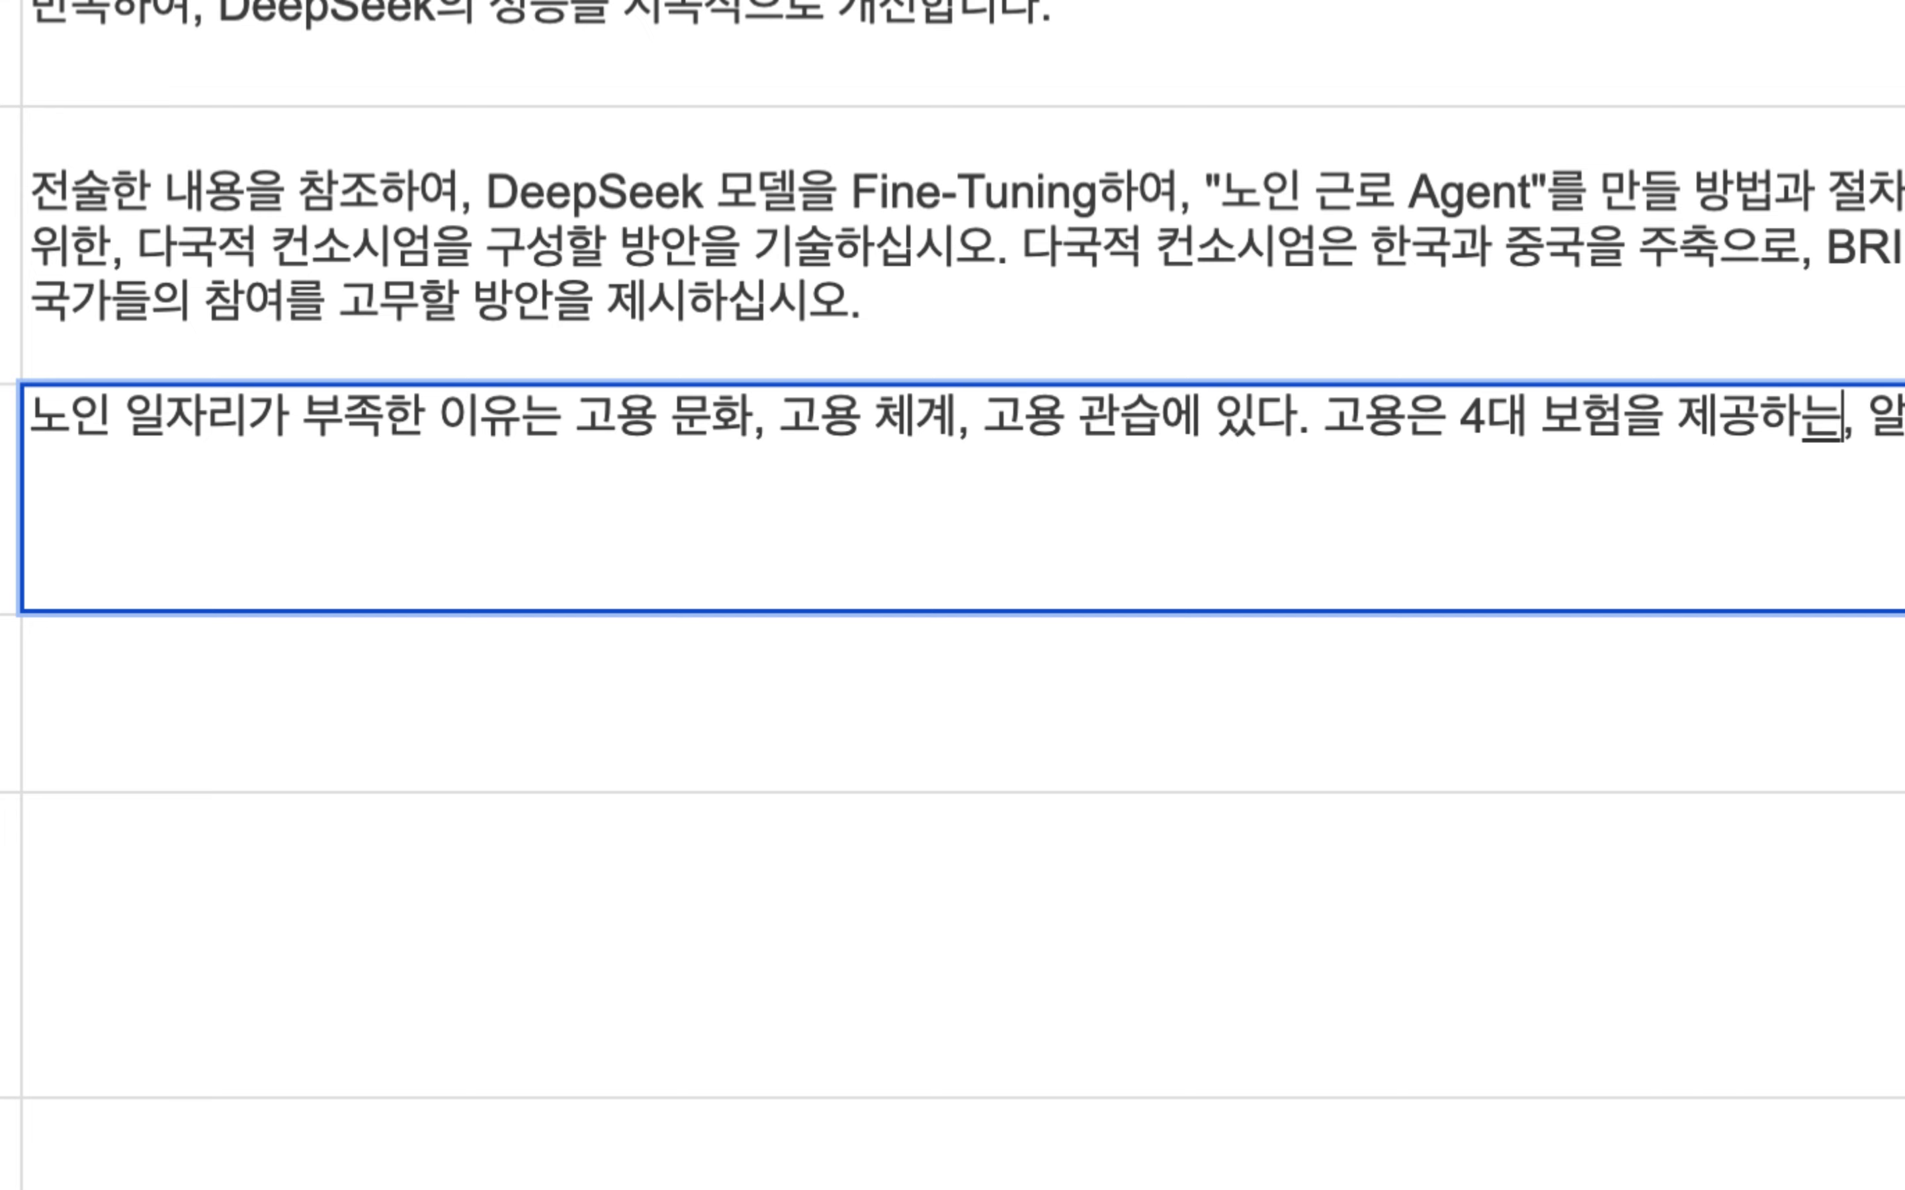
pyautogui.write('ㅏㅇ')
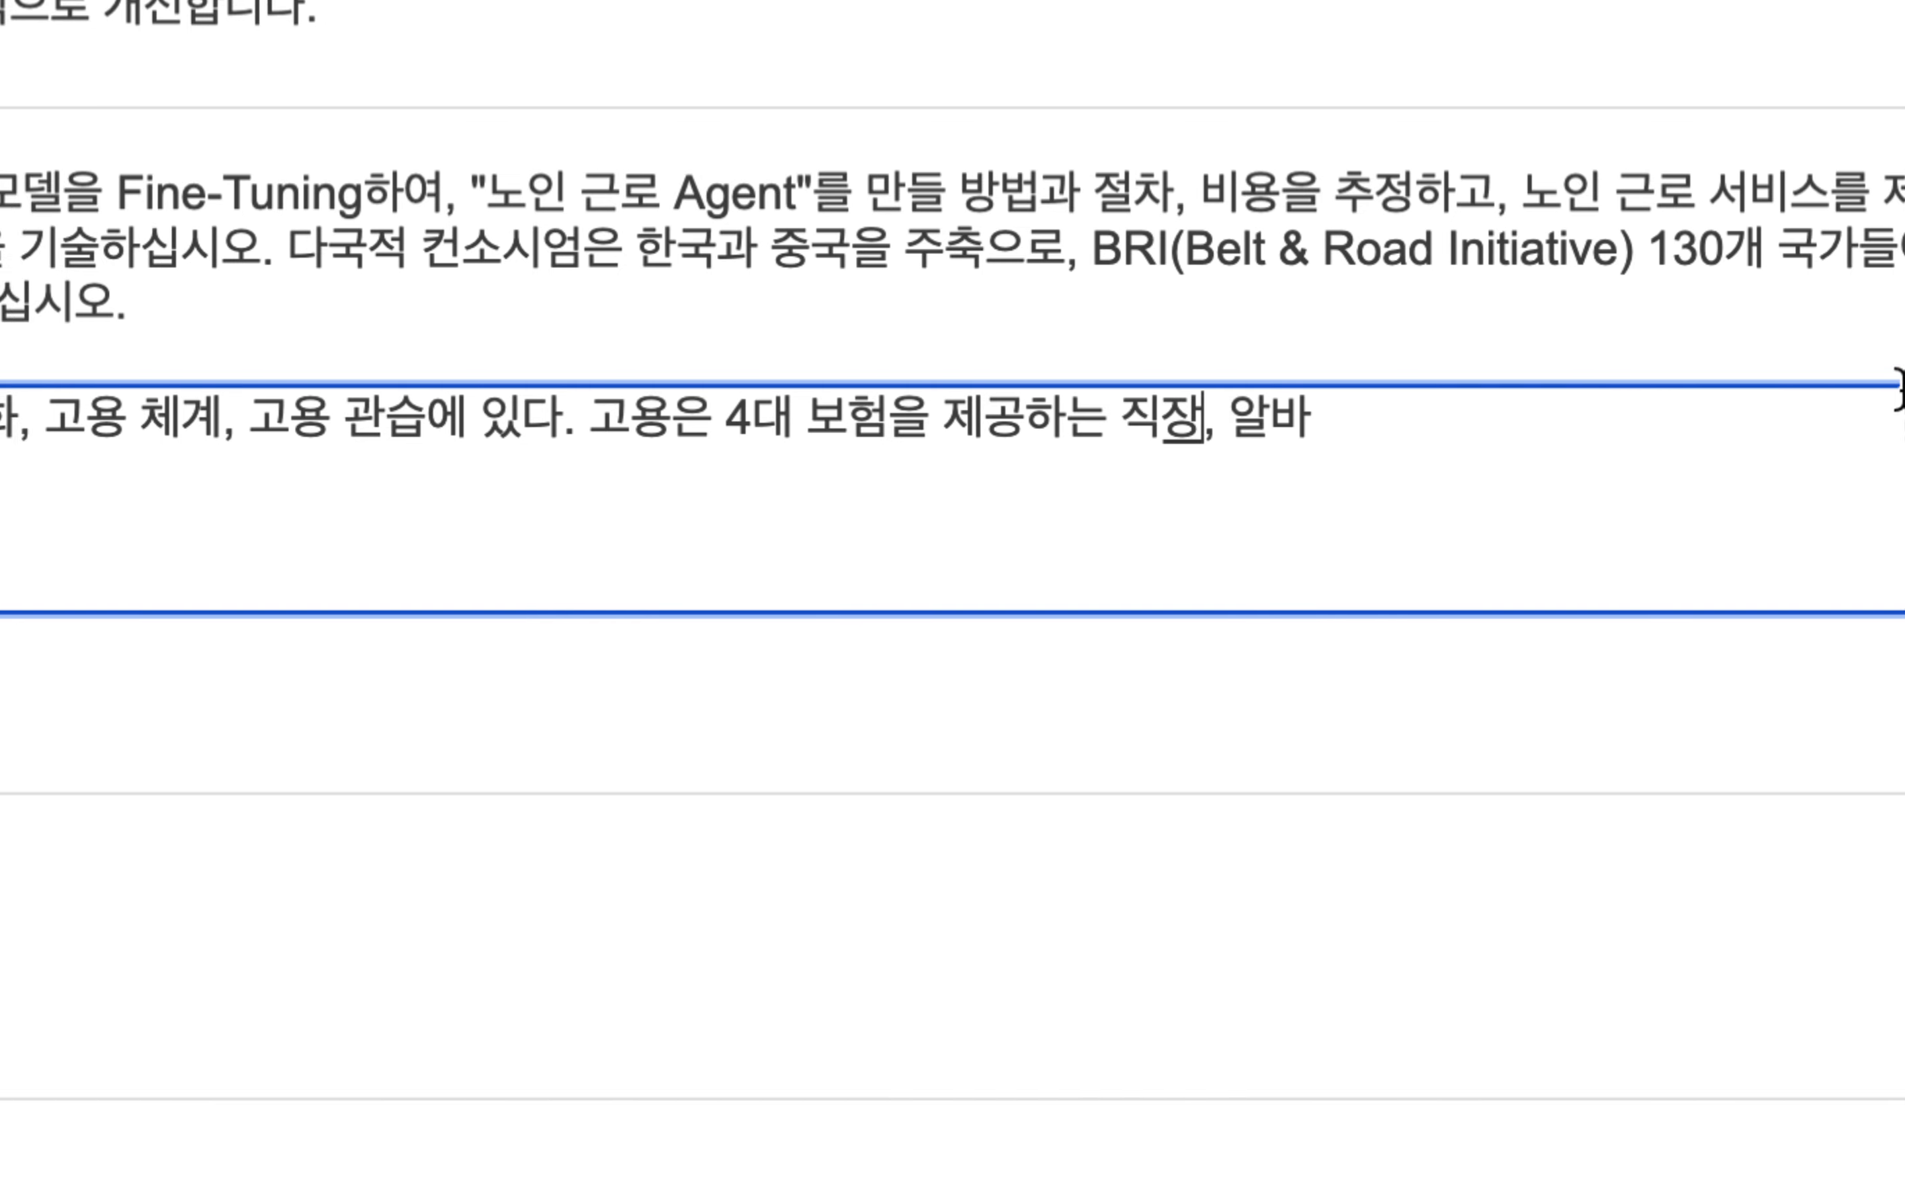
# Step: Replace the leftover "알바" after "직장," with "또는 비정규직." to end the second sentence
pyautogui.write('또는')
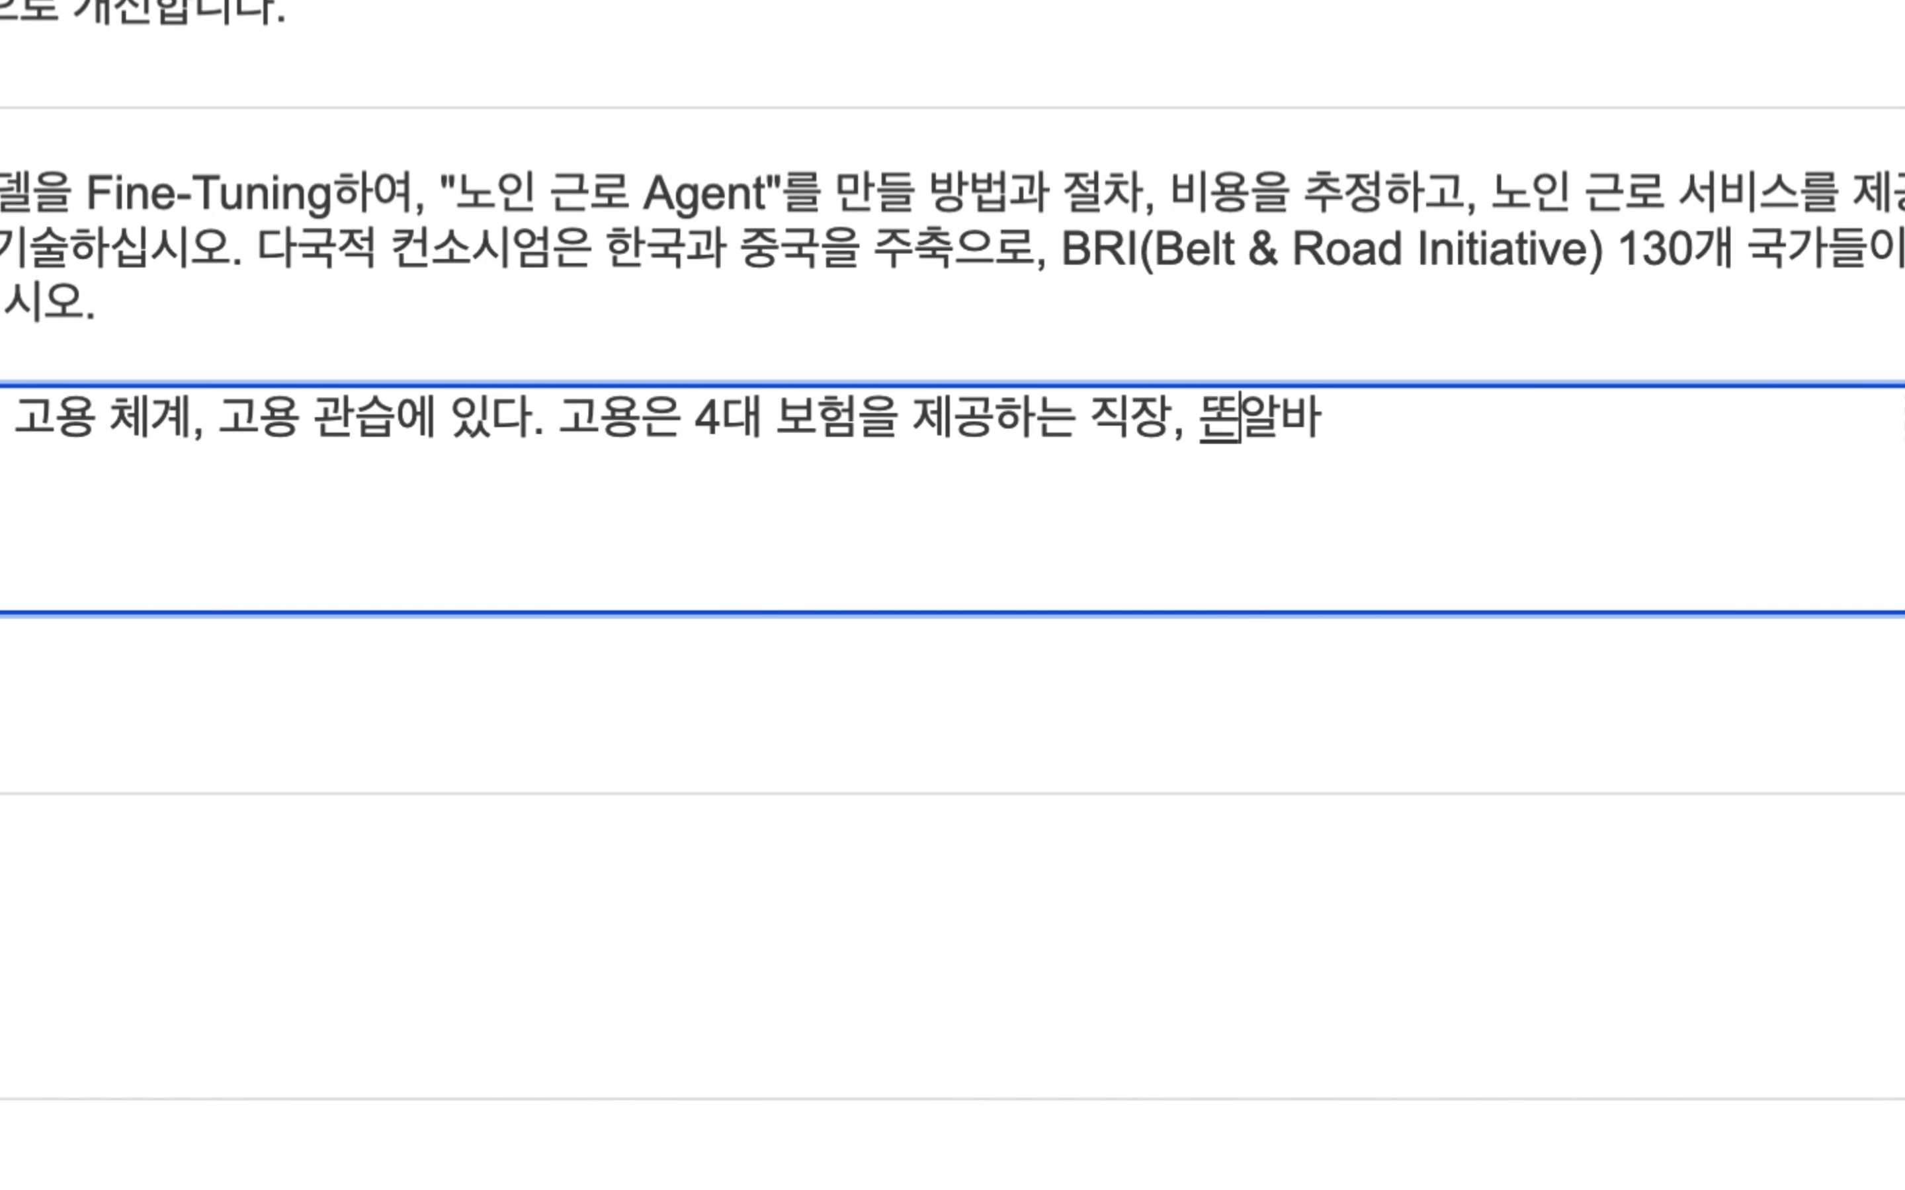
pyautogui.press('Right')
pyautogui.press('Right')
pyautogui.press('BackSpace')
pyautogui.press('BackSpace')
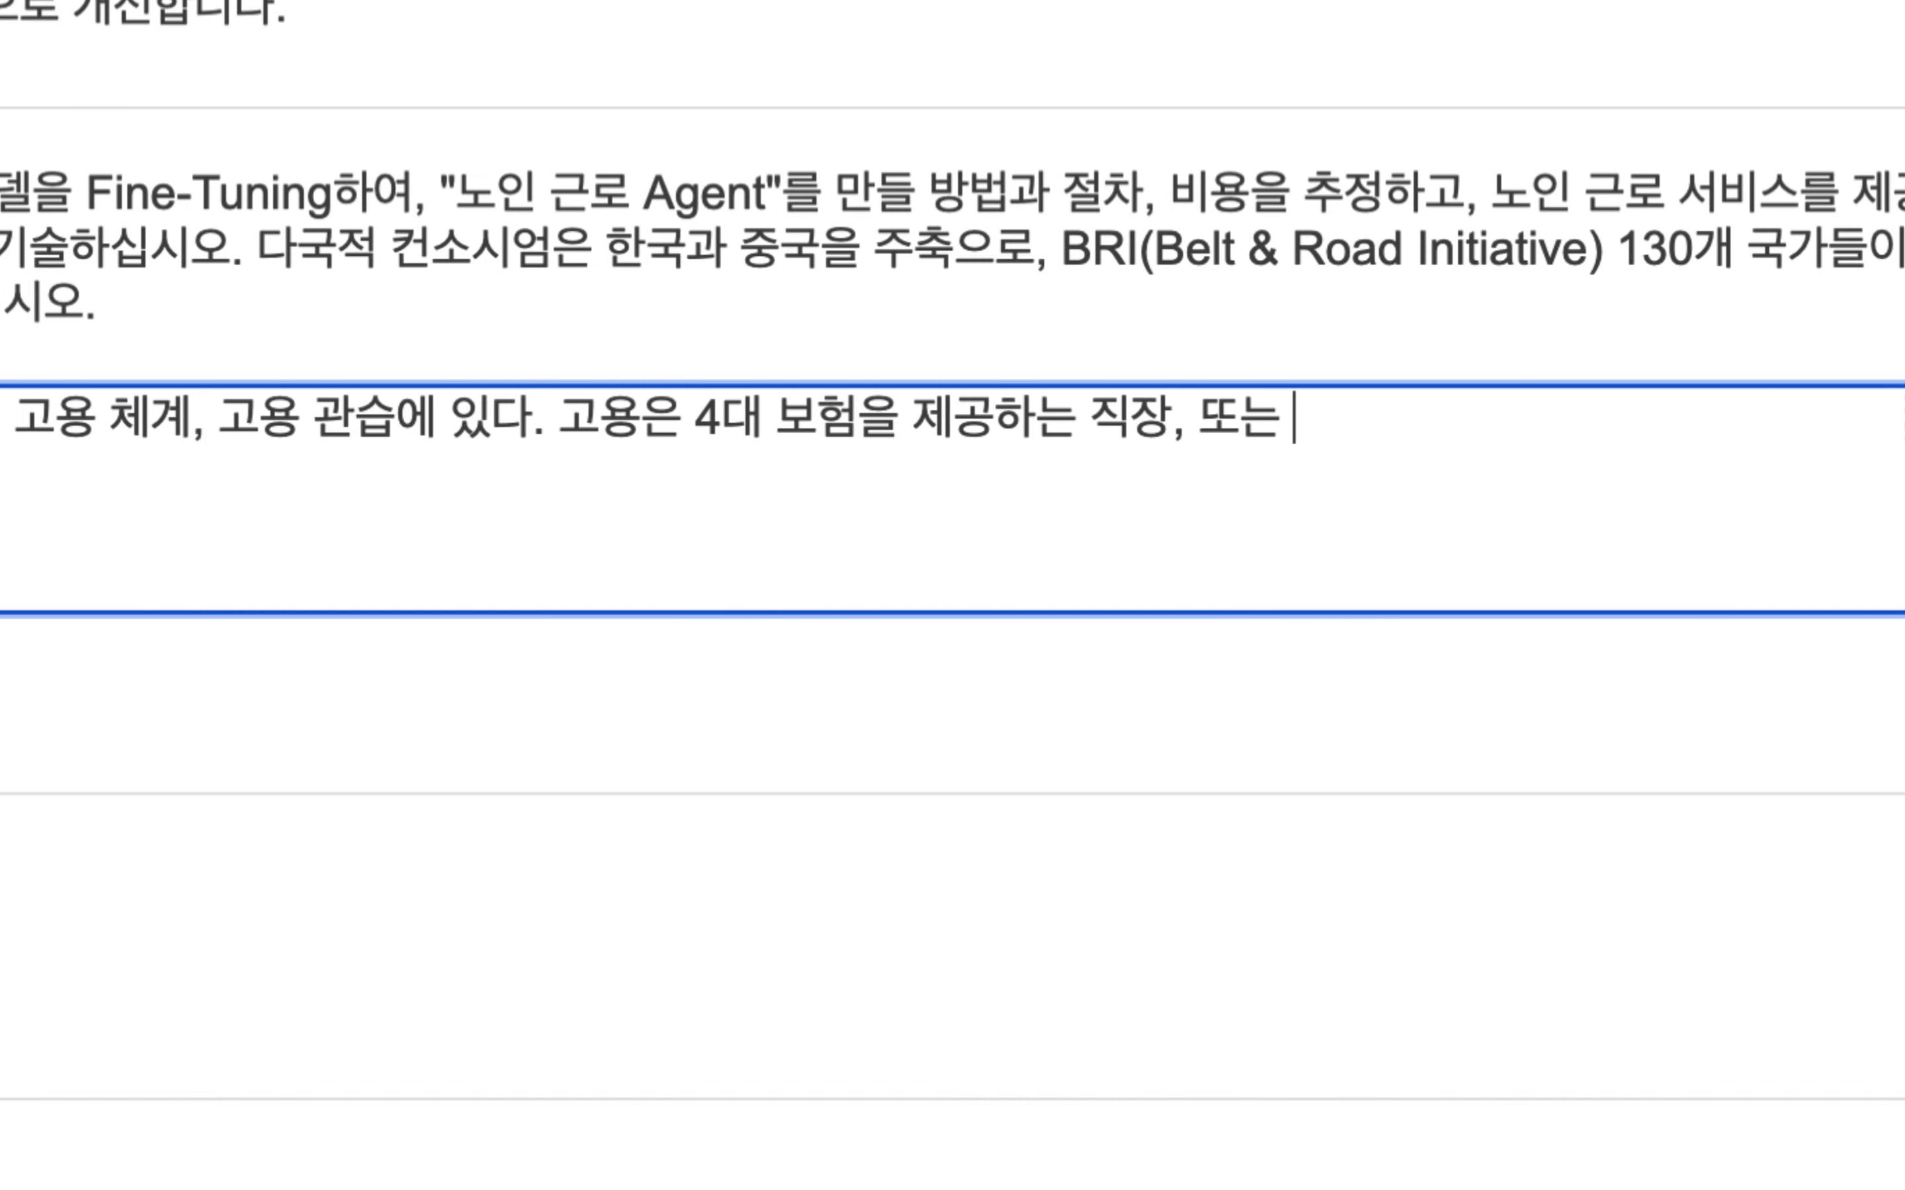
pyautogui.write('비정귲')
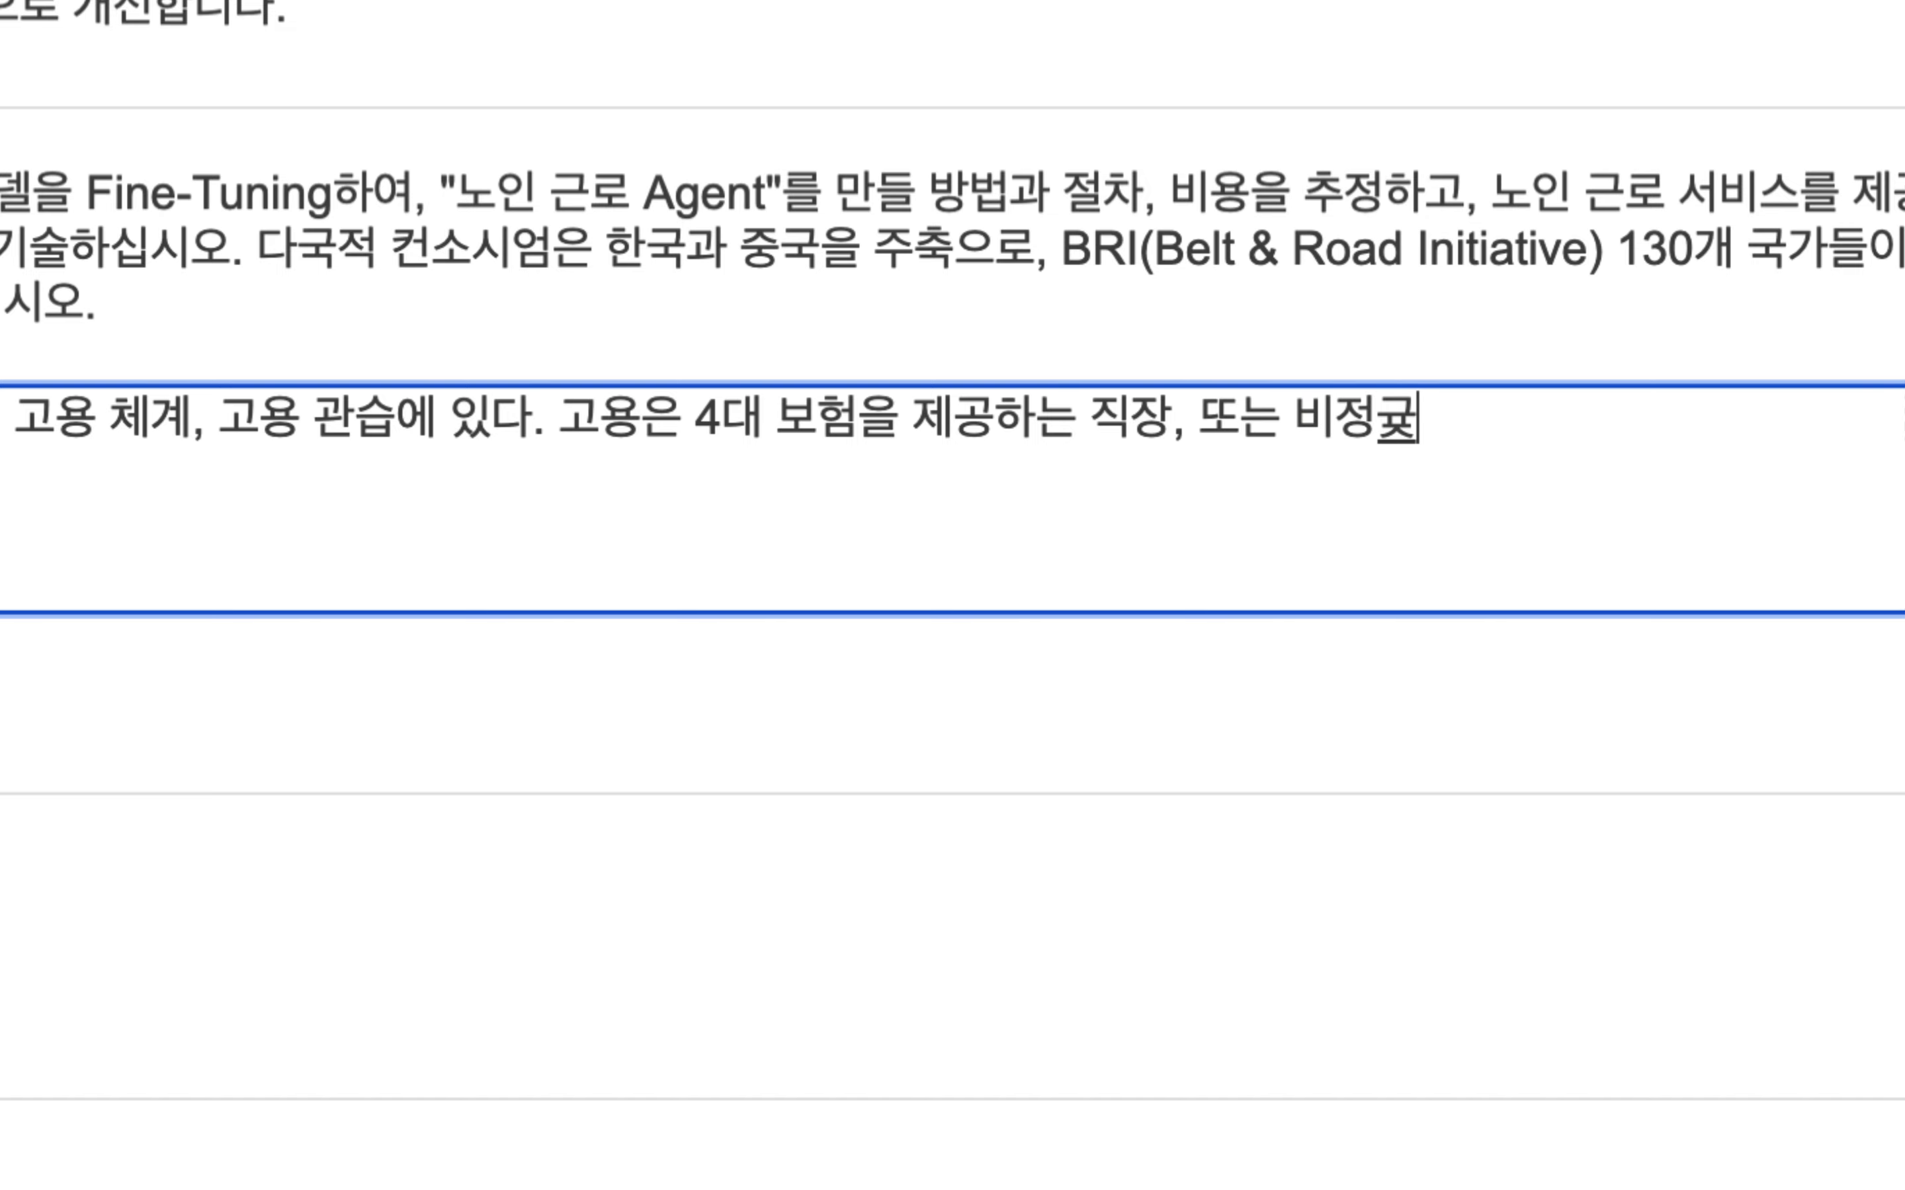
pyautogui.press('BackSpace')
pyautogui.write('규직')
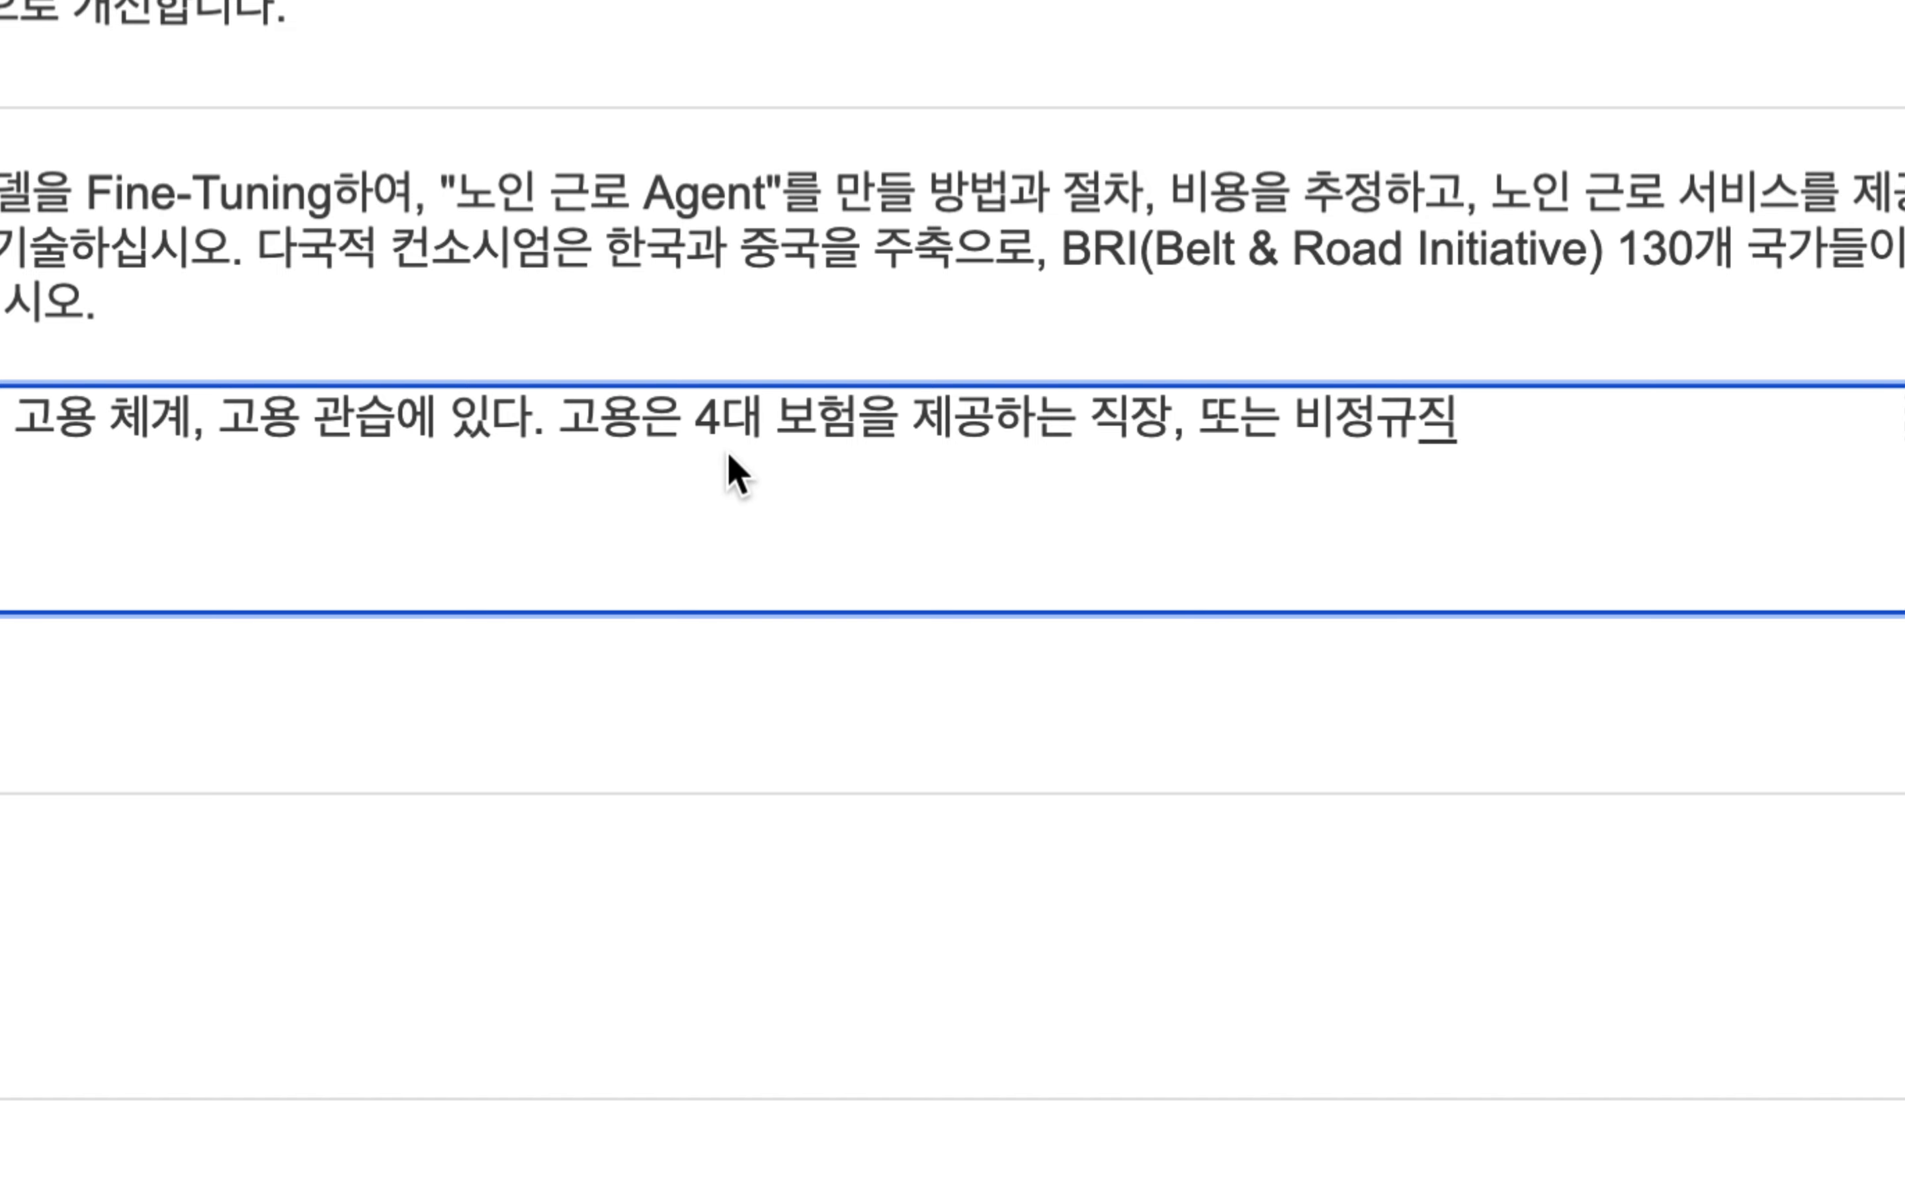
pyautogui.moveTo(695, 417); pyautogui.dragTo(1170, 425)
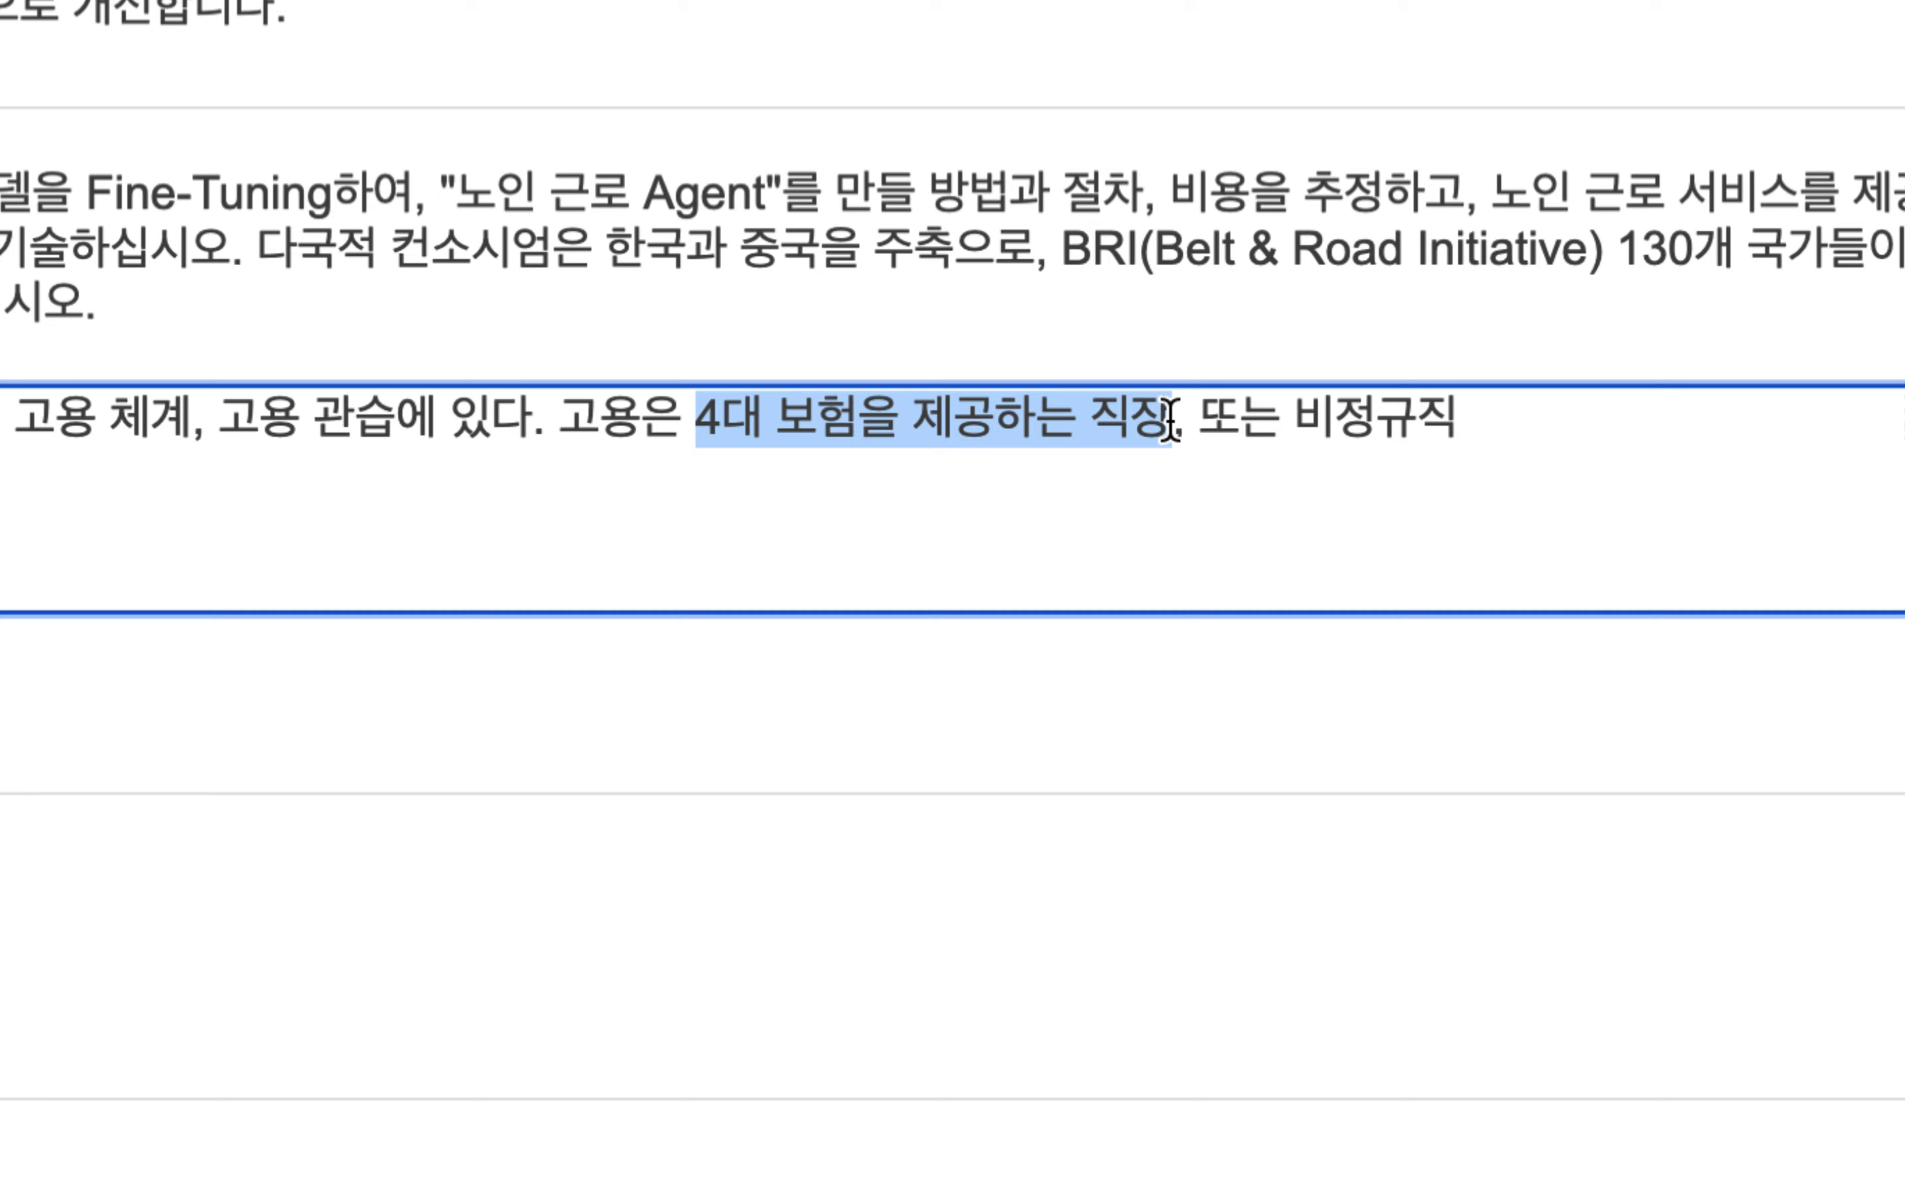
pyautogui.click(1523, 422)
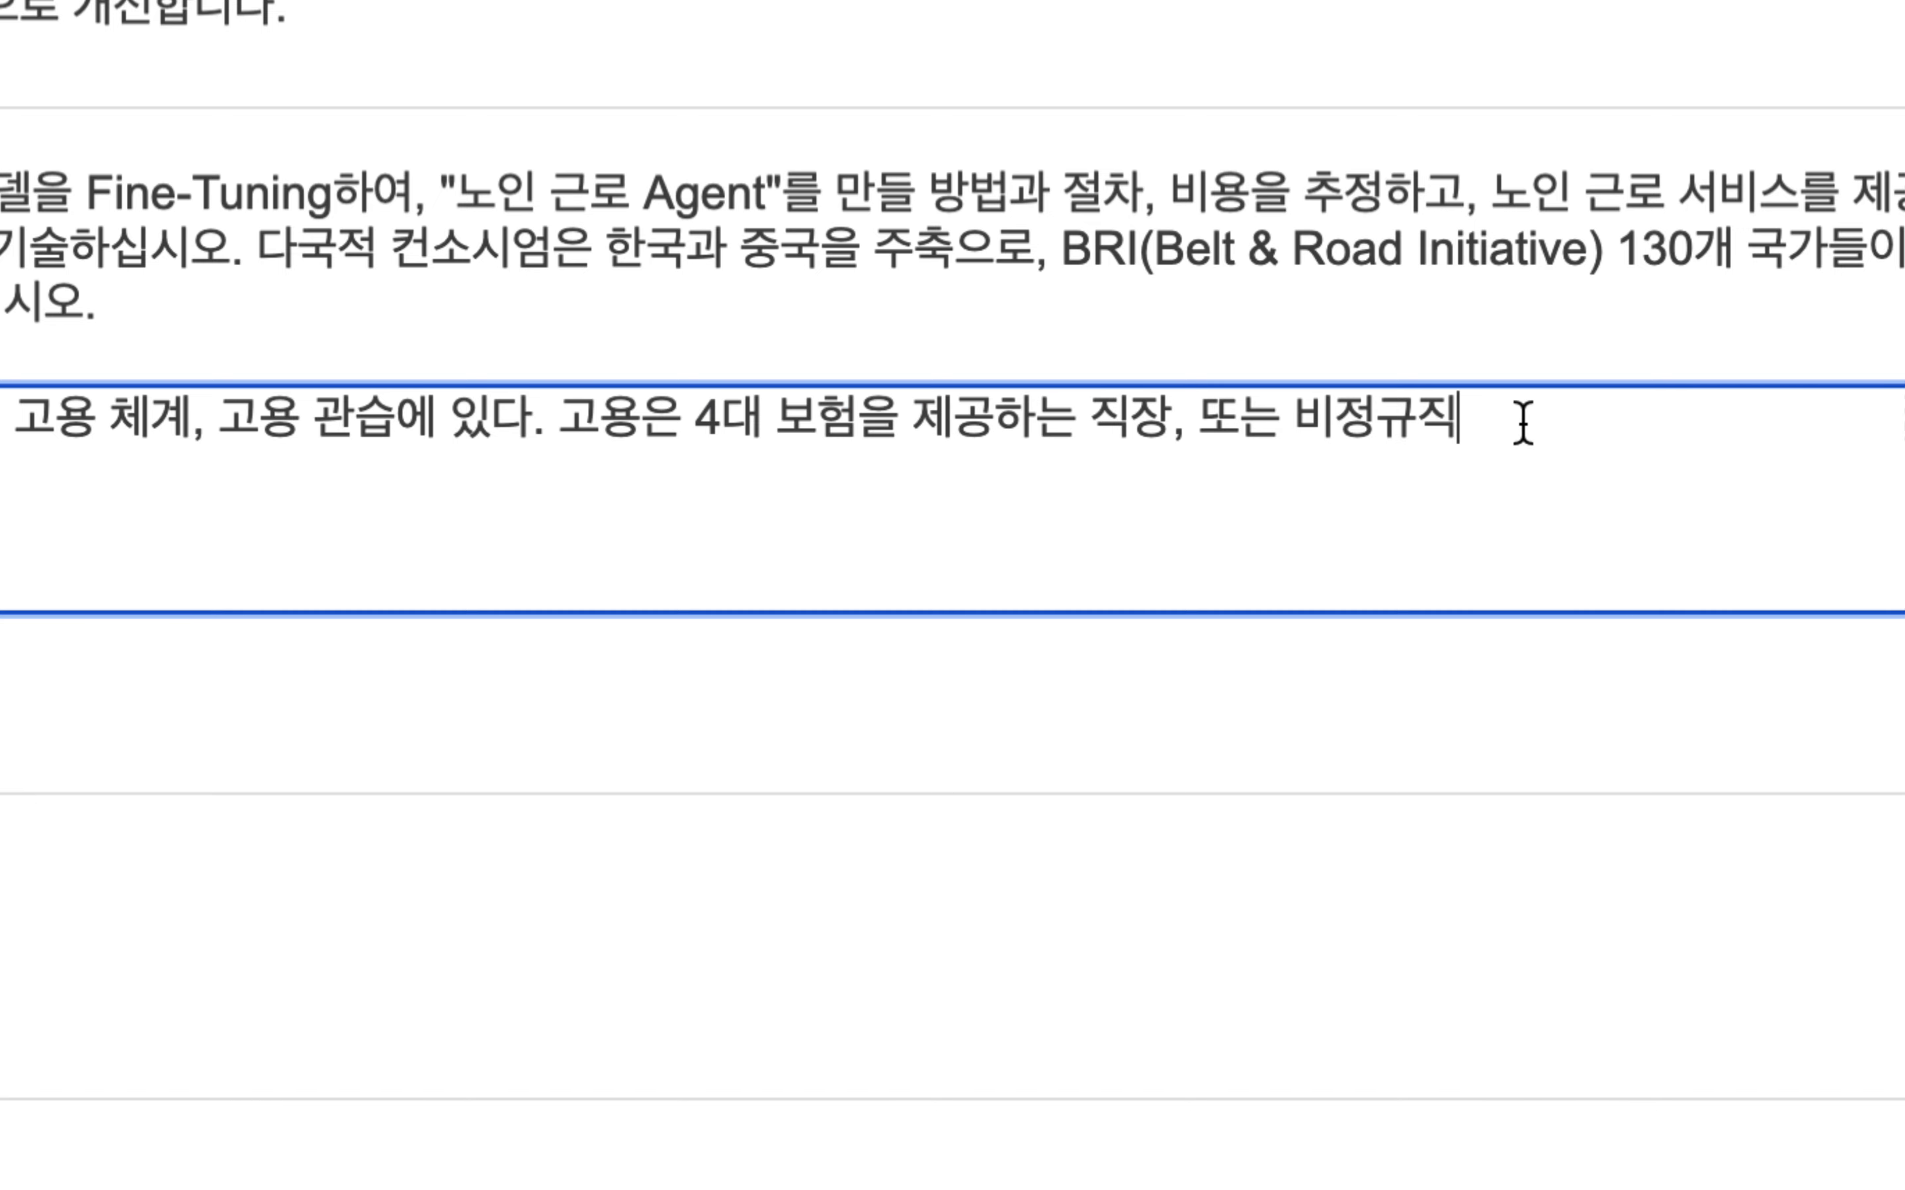
pyautogui.write('.')
# Step: Add the example clause "가령, A기업의 업무 중에서 노인이 할 수 있는 업무가 있다고 해도," to the cell
pyautogui.write('가령, ')
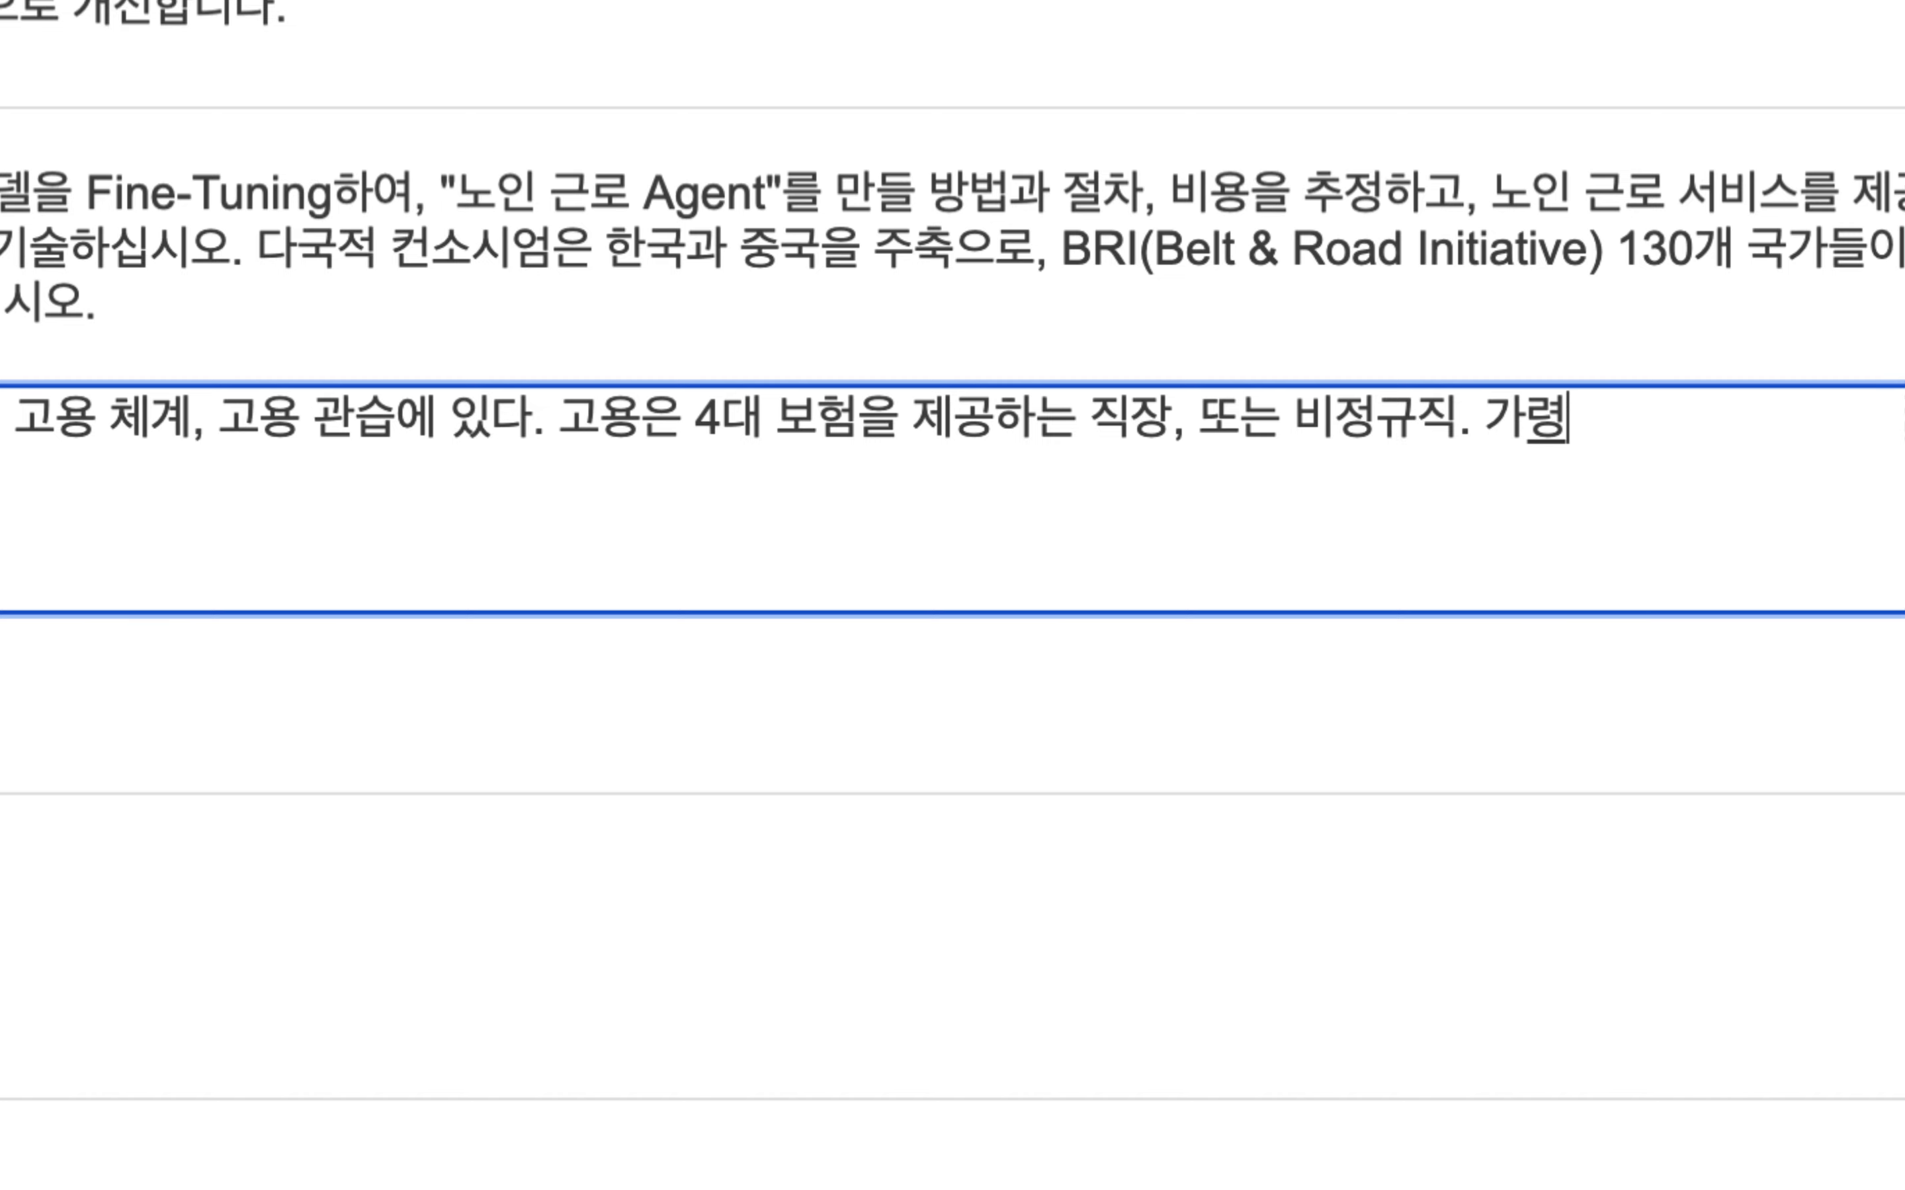
pyautogui.write('A기업의 ')
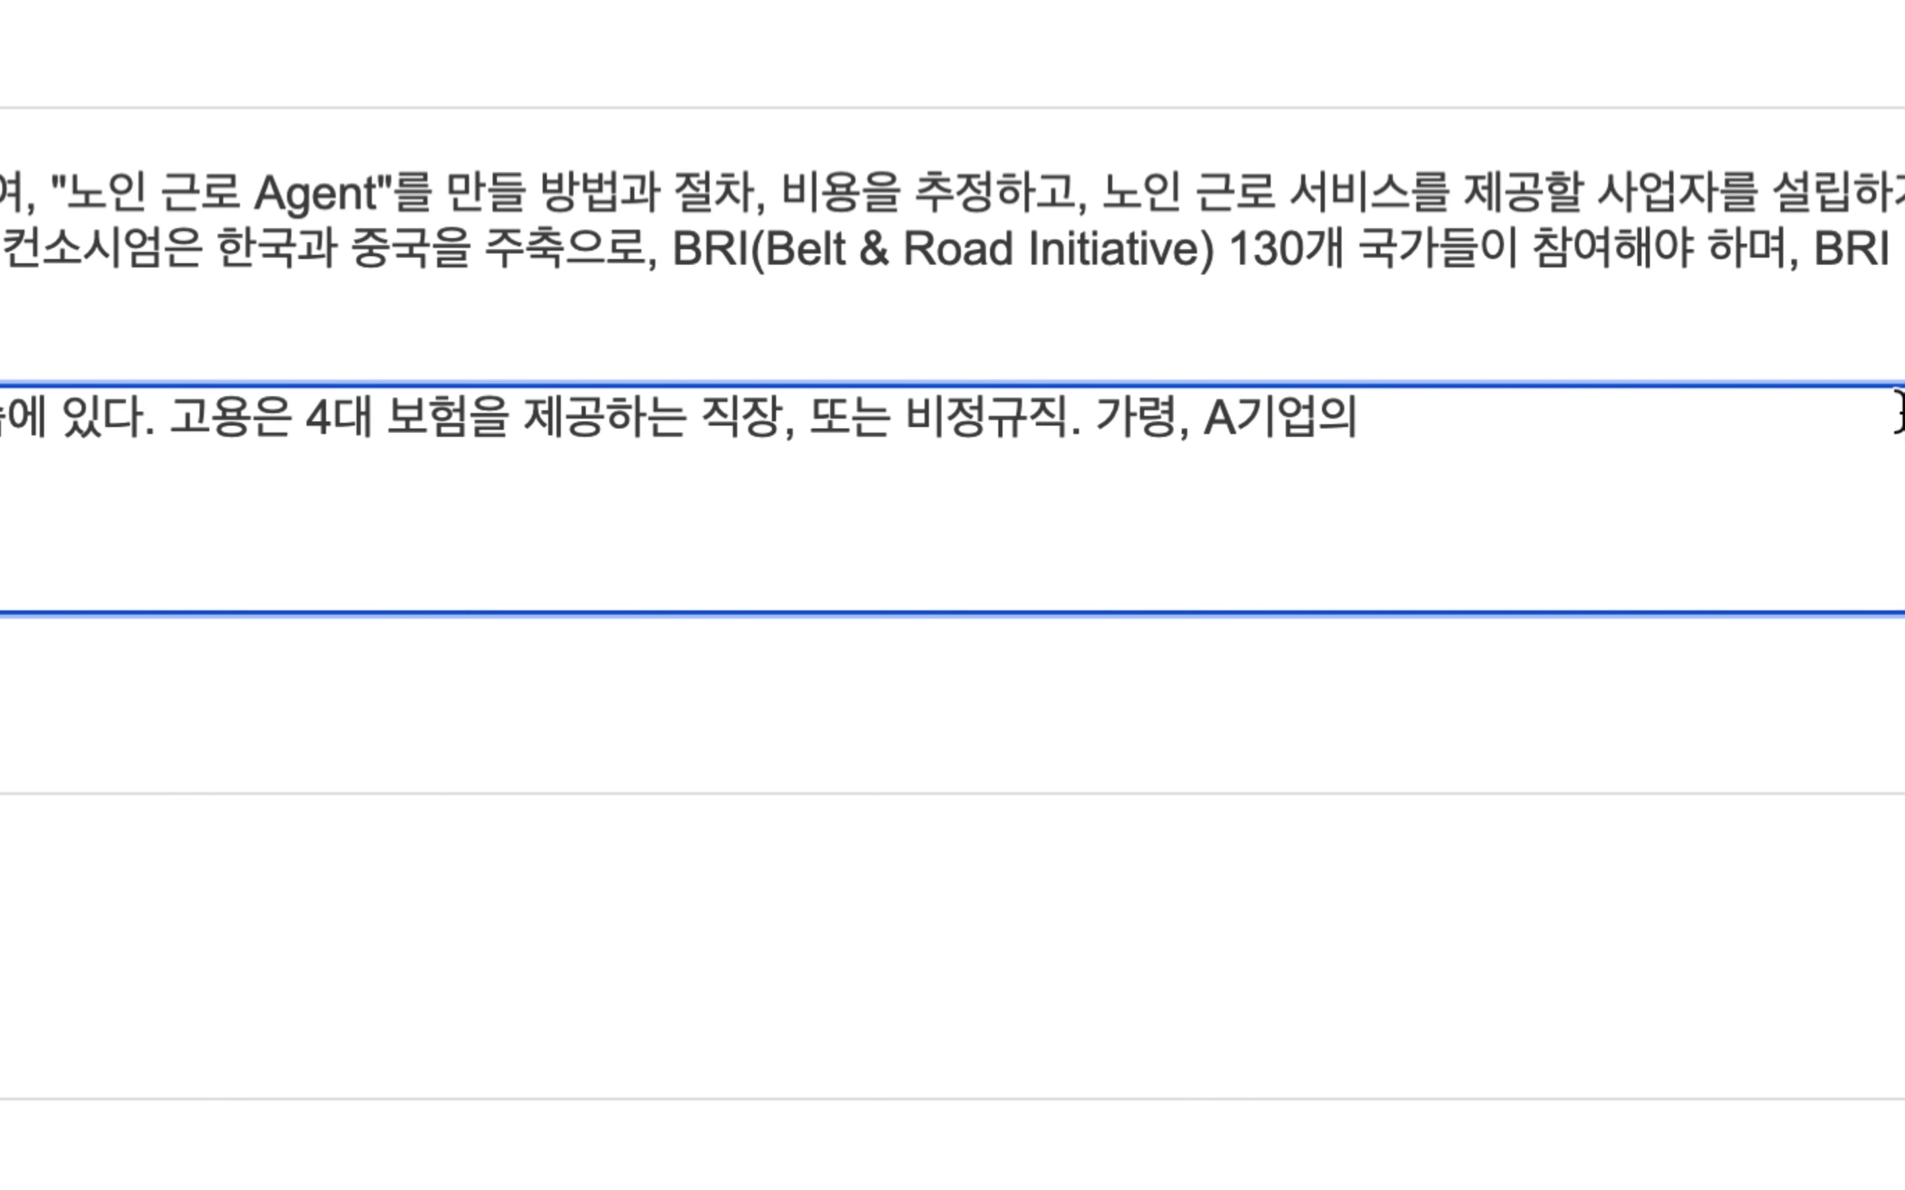
pyautogui.write('업')
pyautogui.write('무 ')
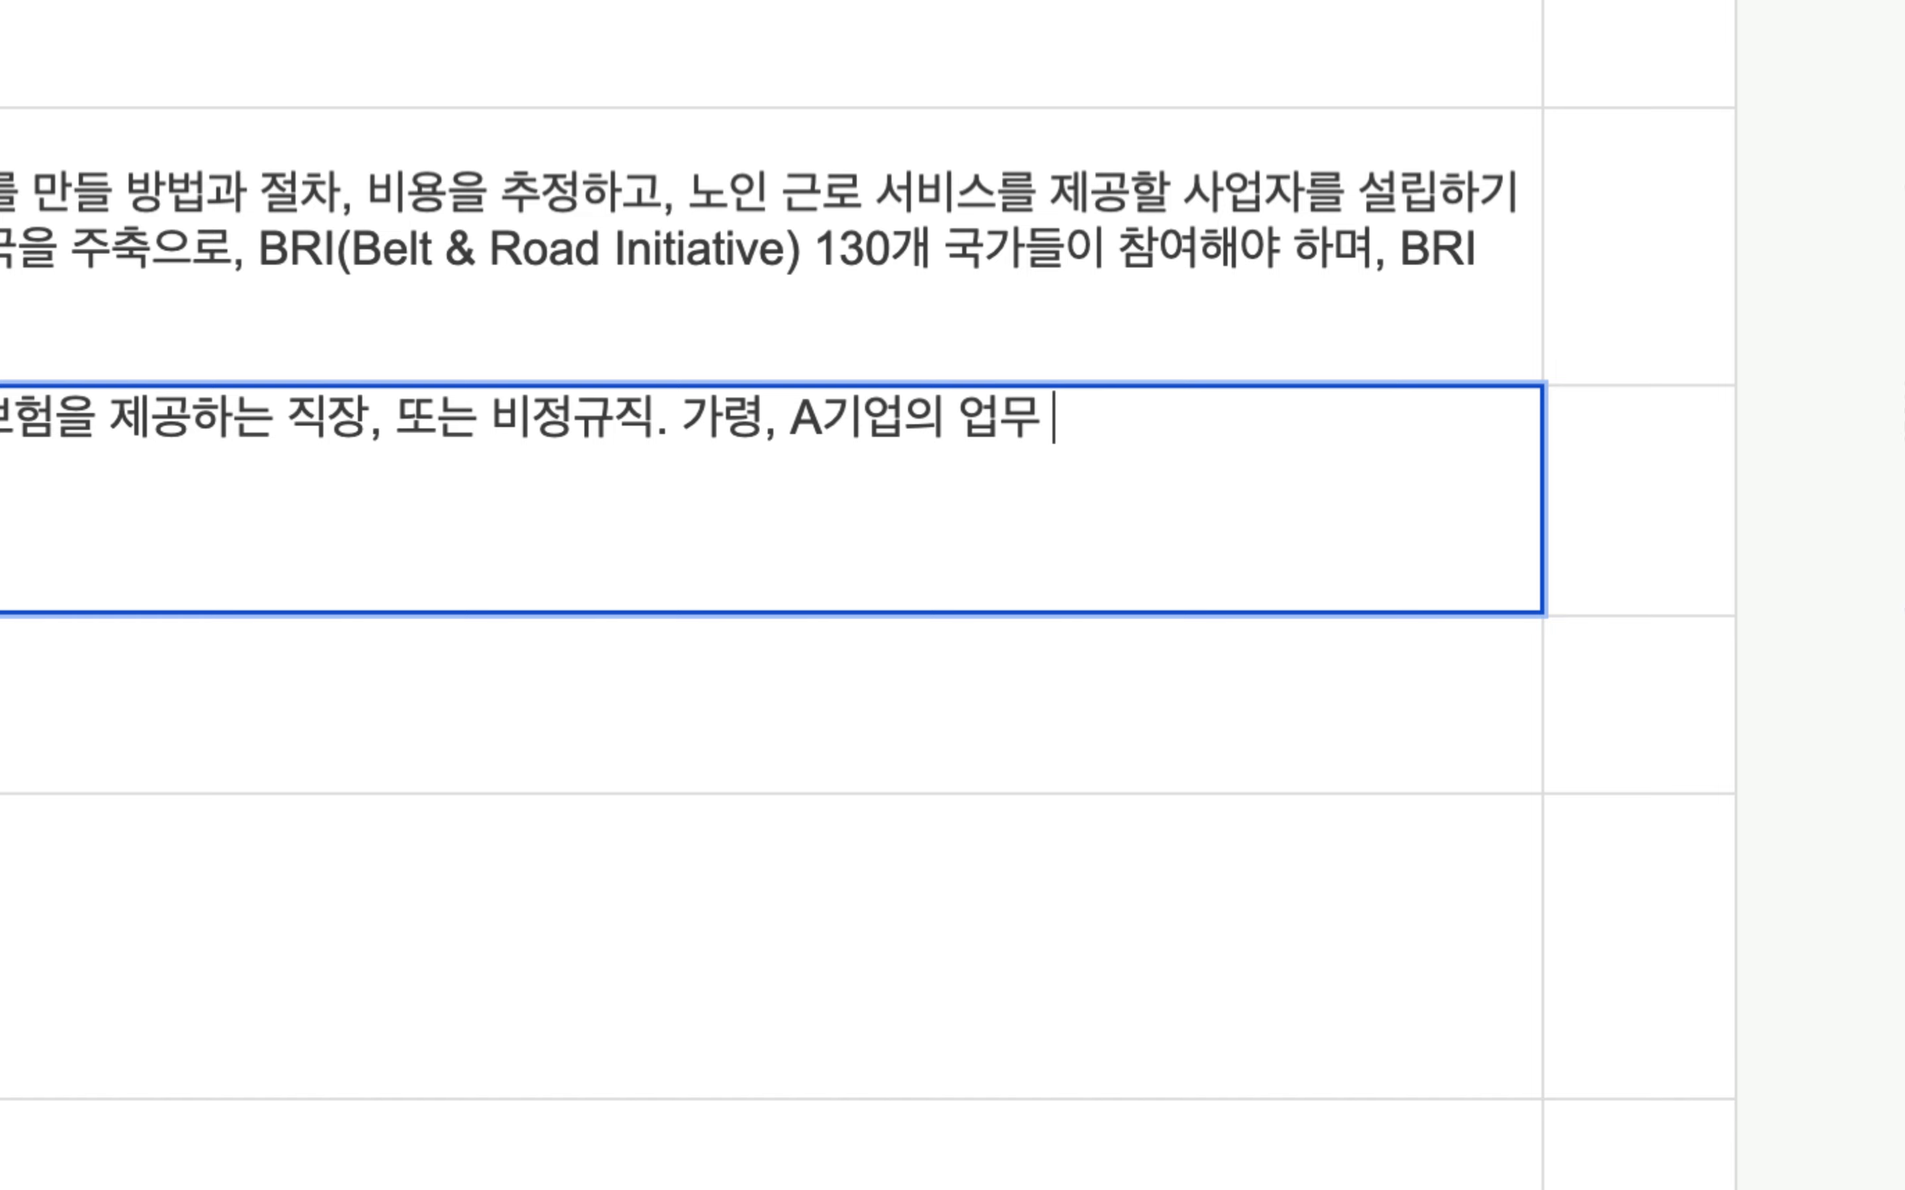
pyautogui.write('중에서 ㄴㅗ인이 ')
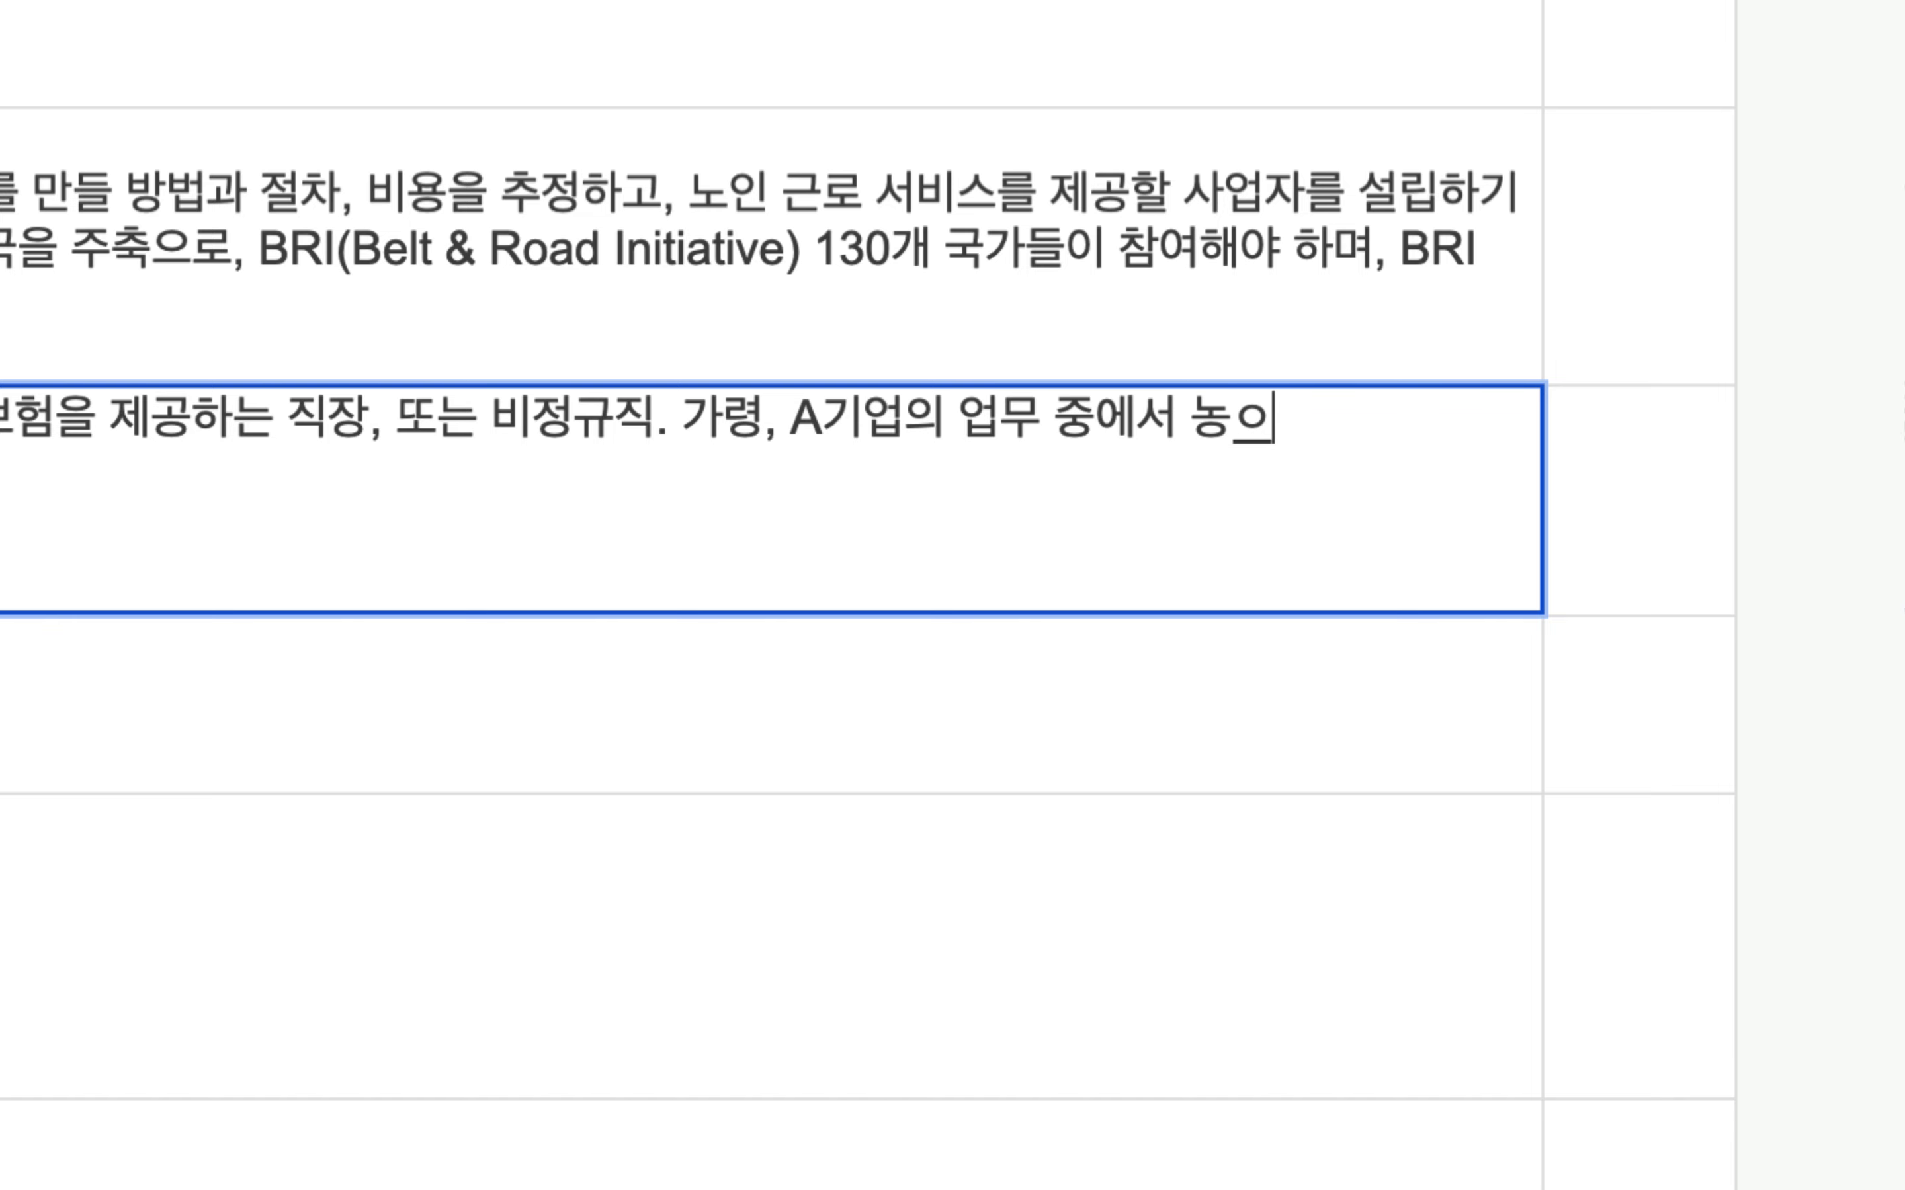
pyautogui.write('할 수')
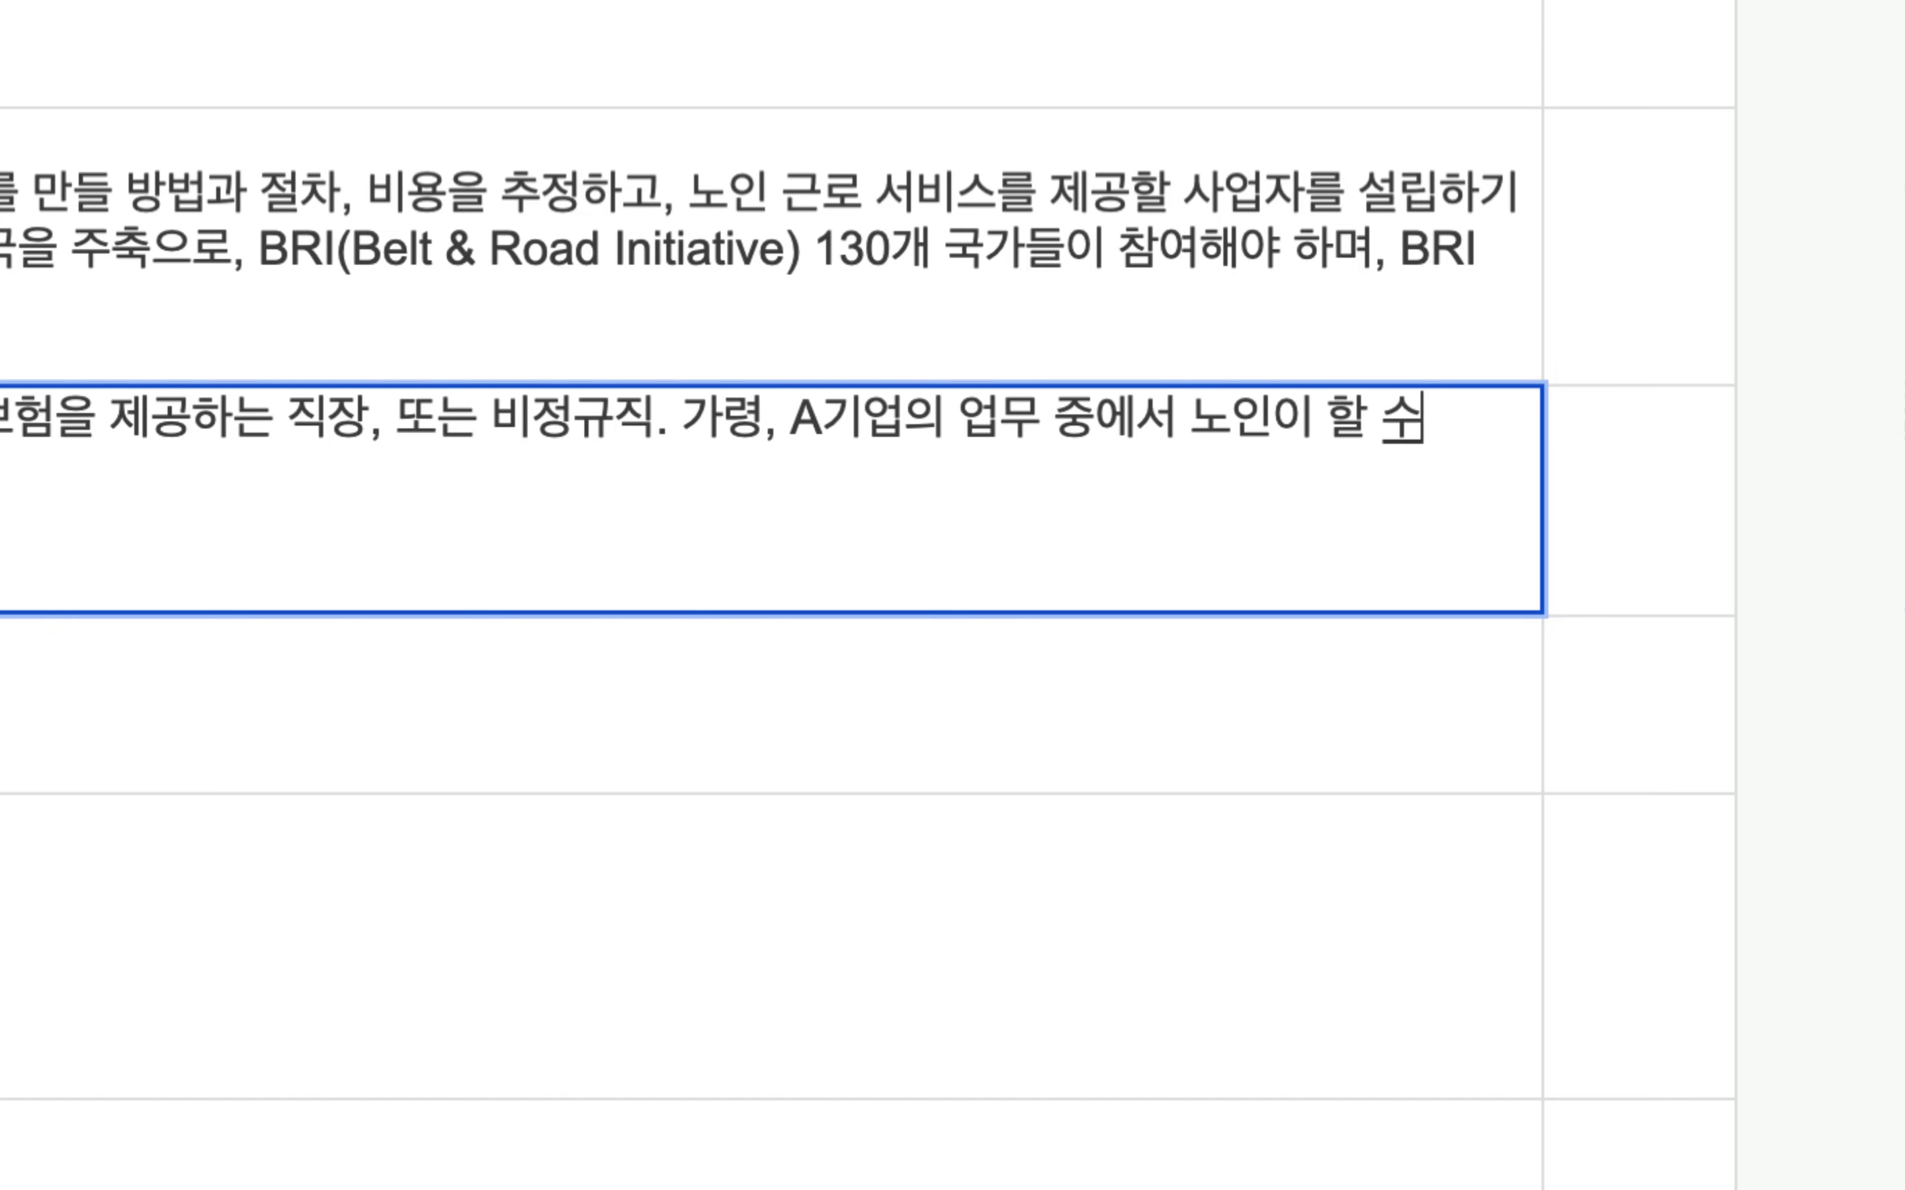
pyautogui.write(' 있는 업무가 있다고 ㅎ')
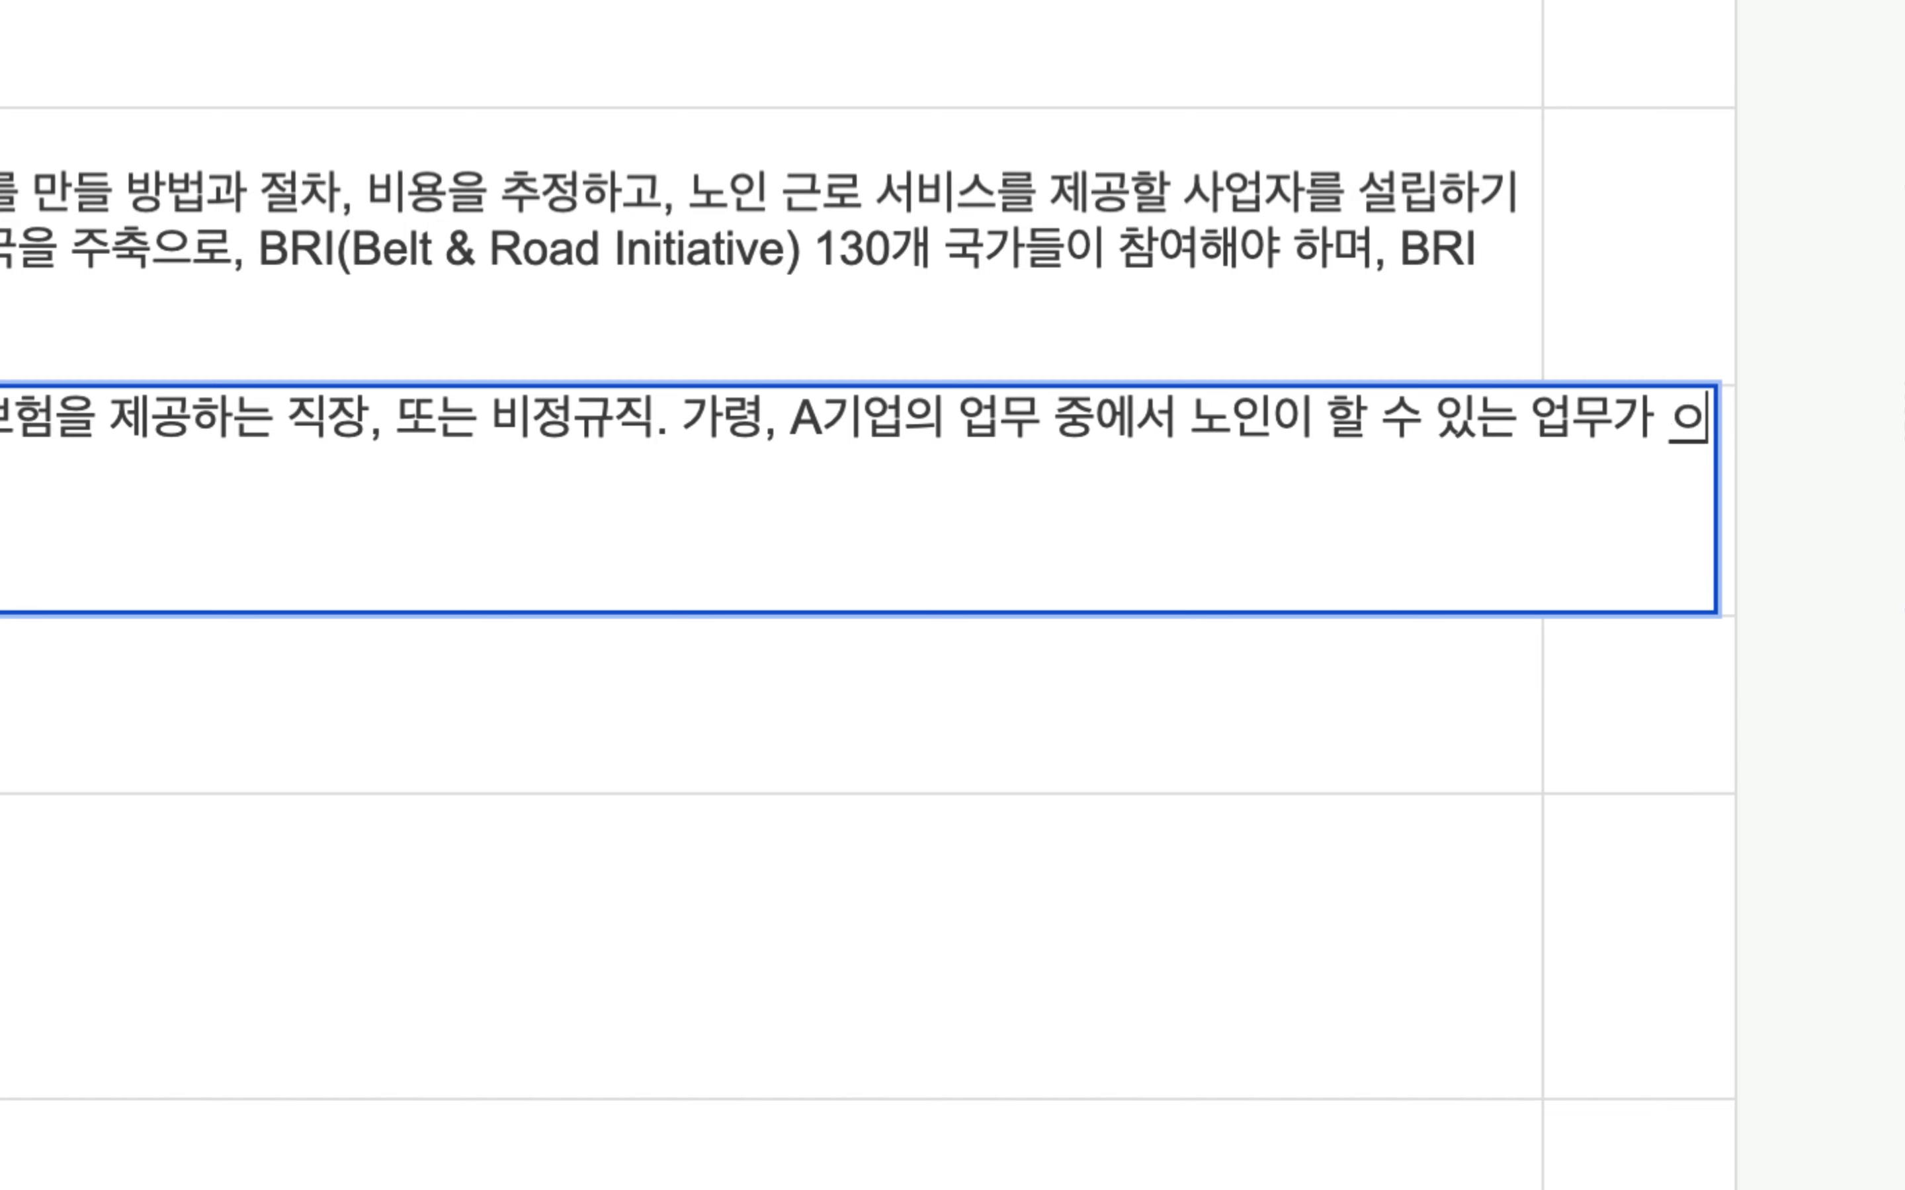
pyautogui.write('ㅐ도,')
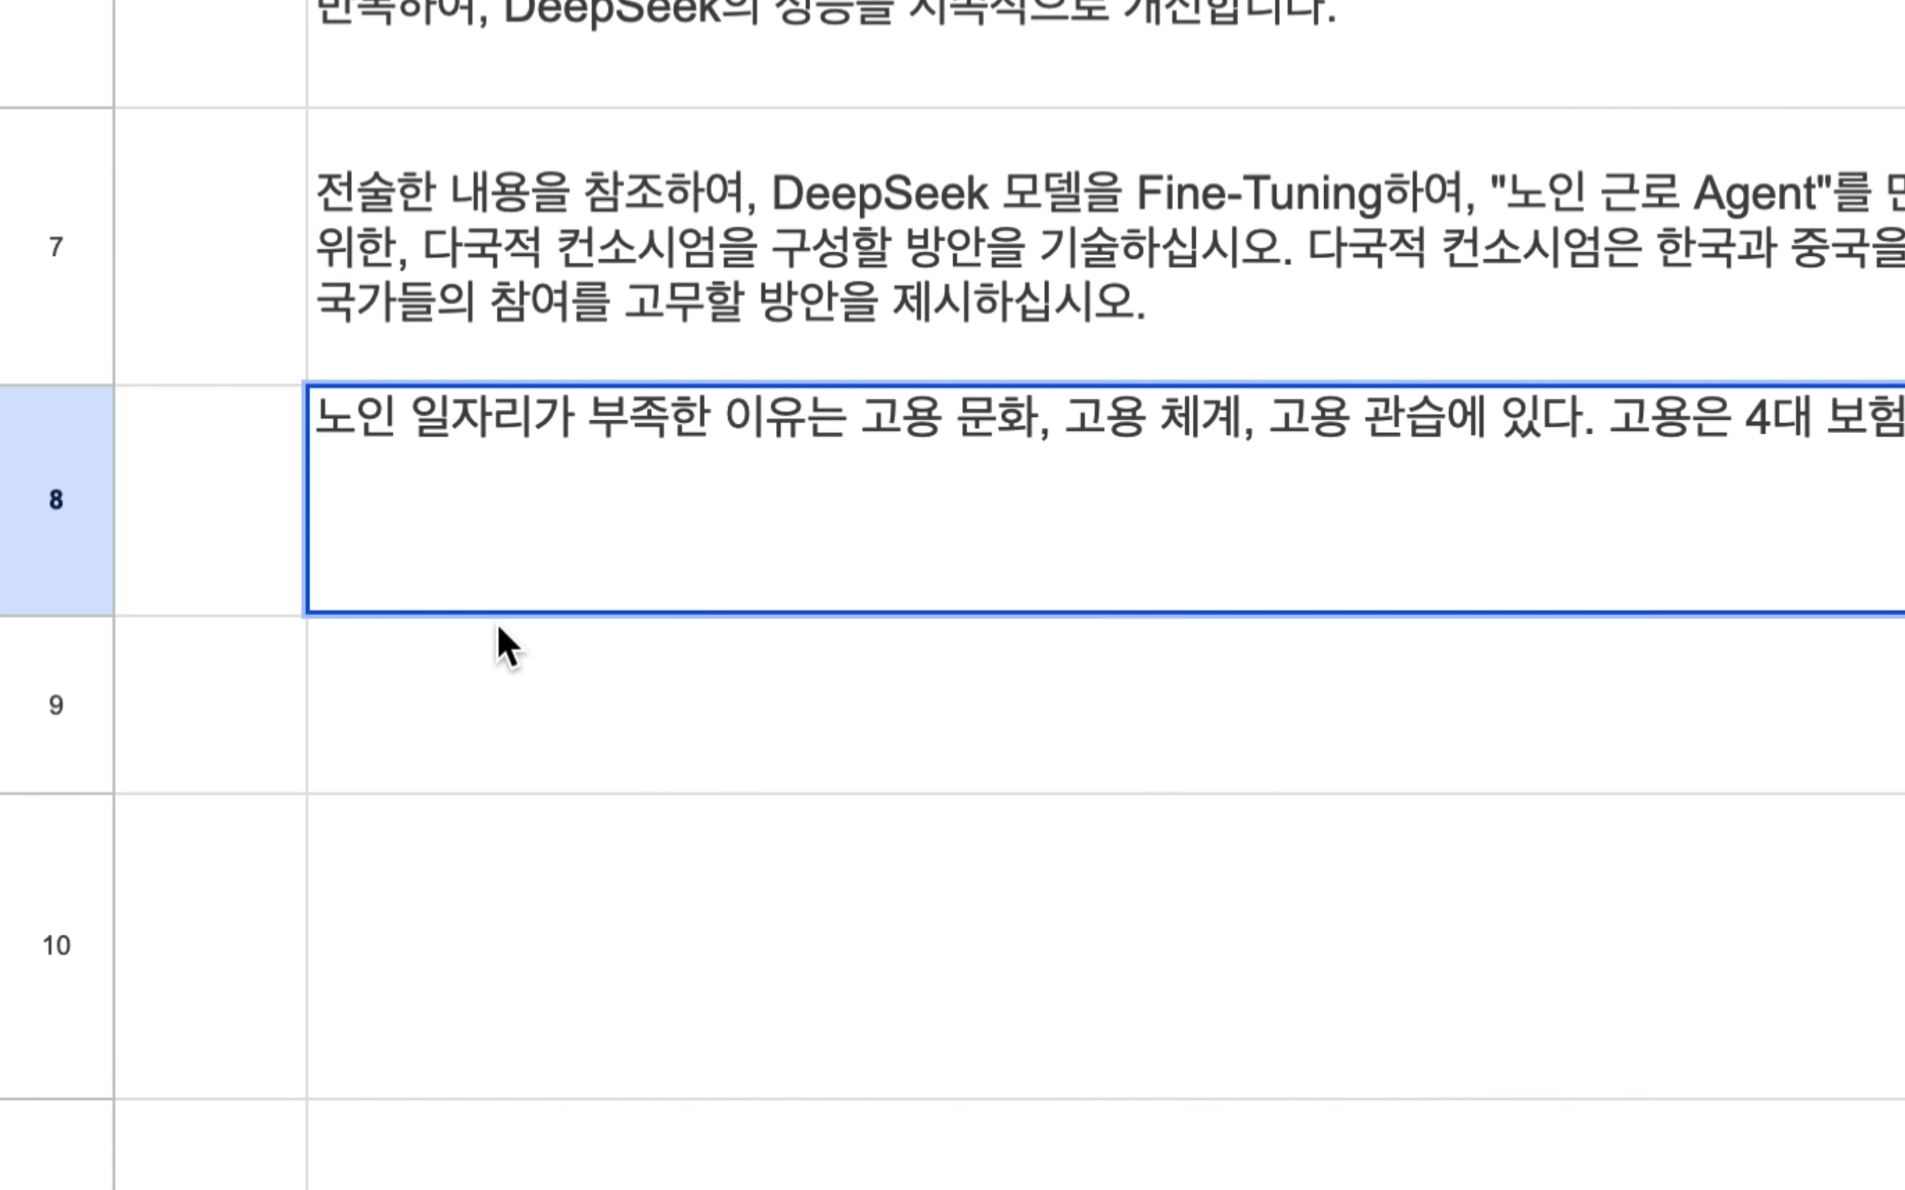
# Step: Finish the example sentence with "이미 다른 누군가가 그 업무를 처리.", spacing "업무를" and "처리" apart
pyautogui.write('누군그')
pyautogui.write('가 그 업무')
pyautogui.write('를처리.')
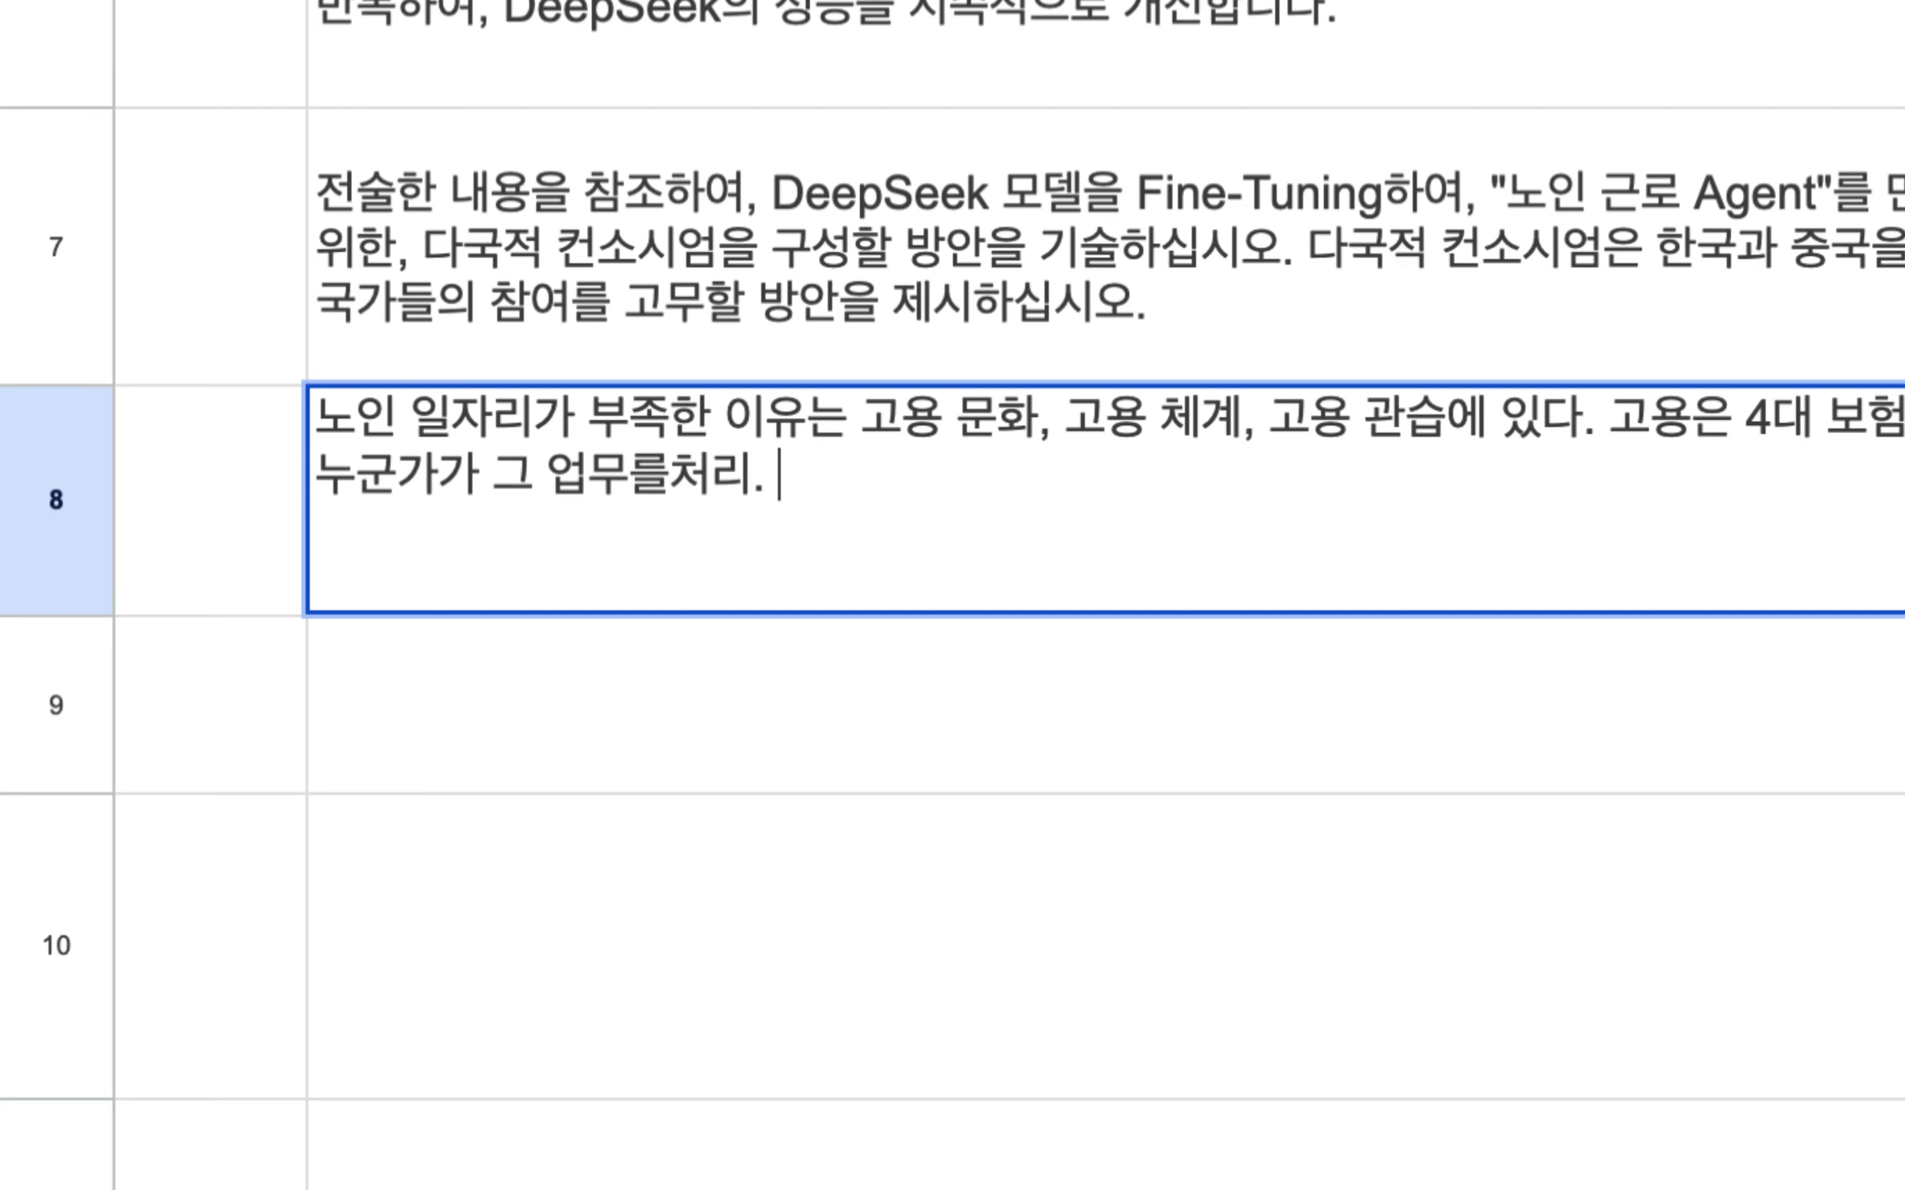
pyautogui.click(674, 479)
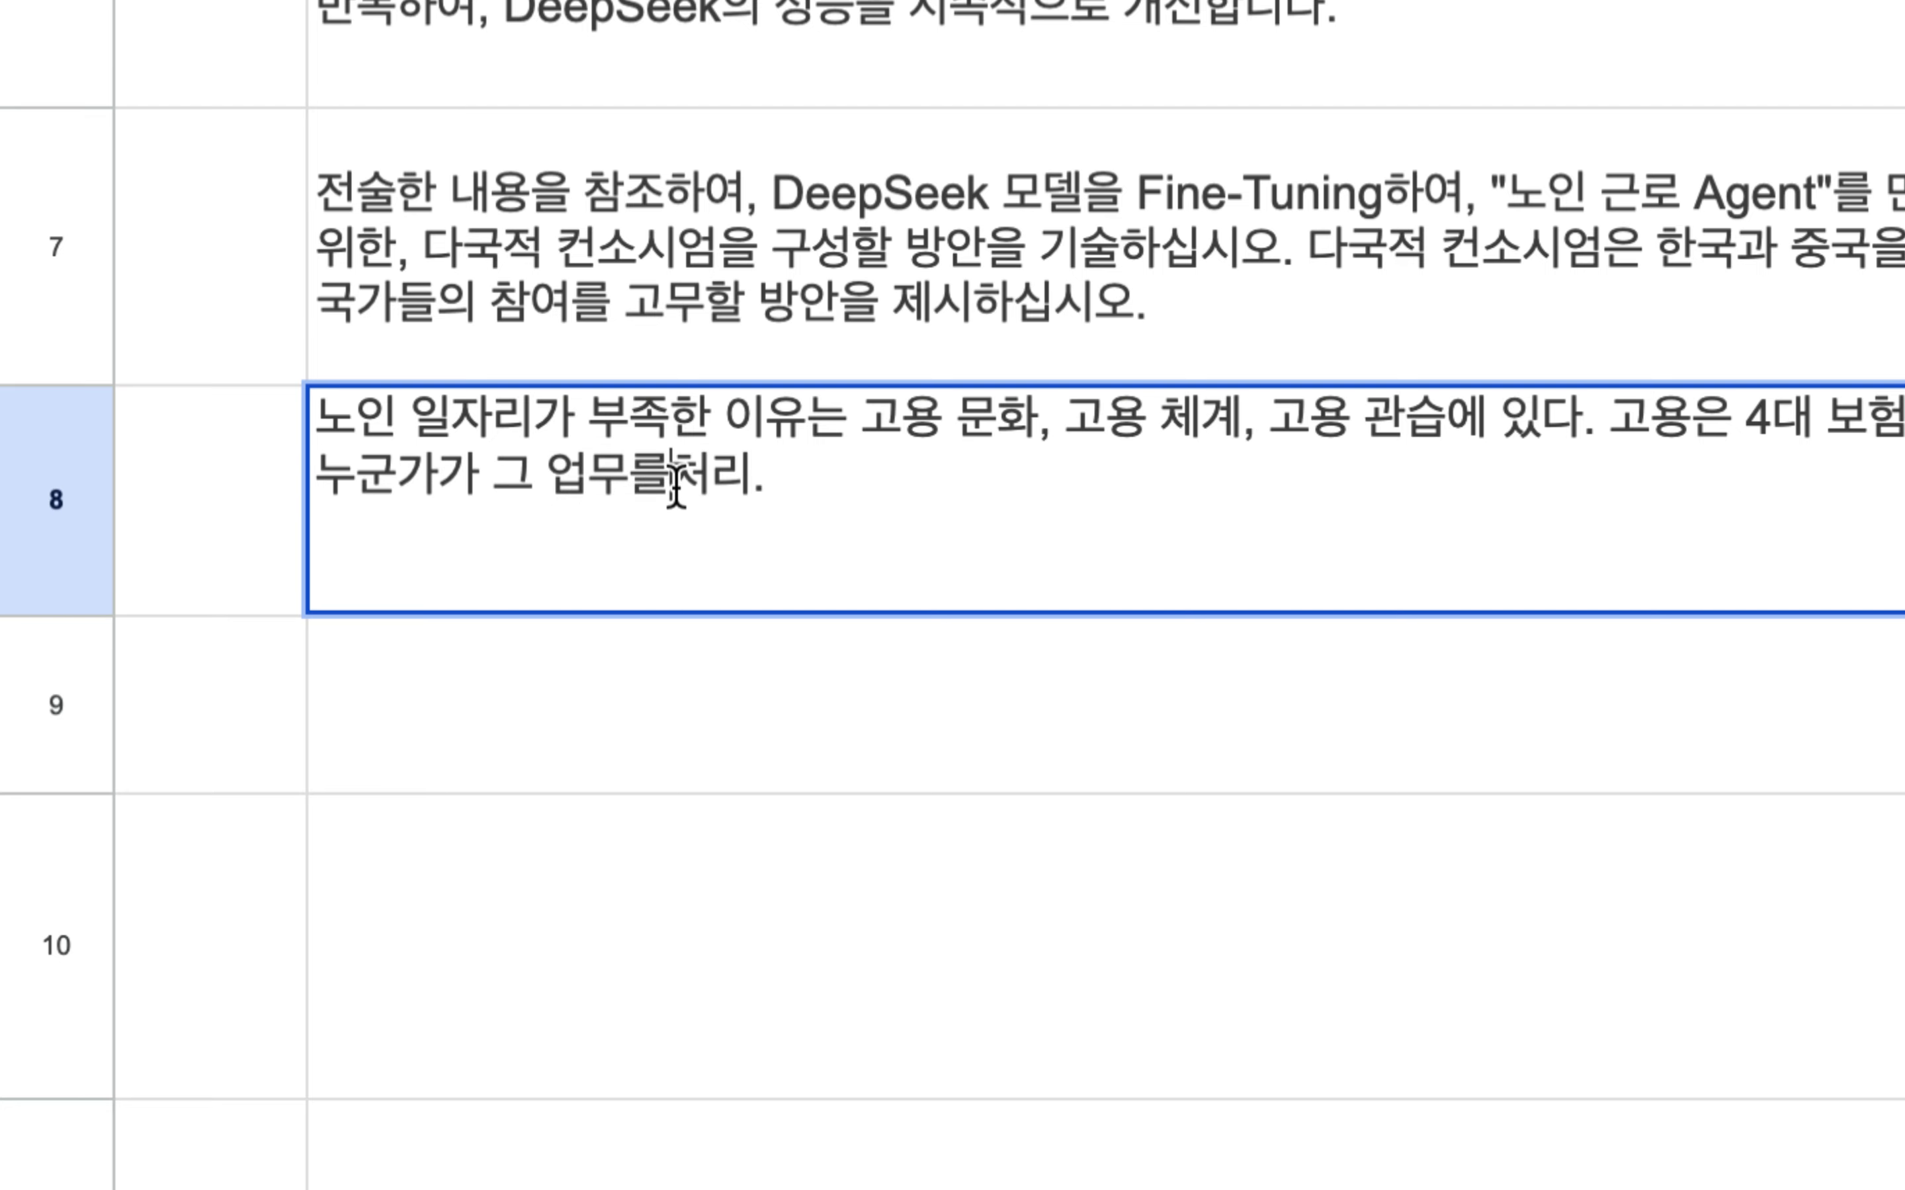
# Step: Insert "(청장년 인구)" right after "누군가" in the last sentence and commit the row 8 text
pyautogui.click(439, 488)
pyautogui.write('(청장년')
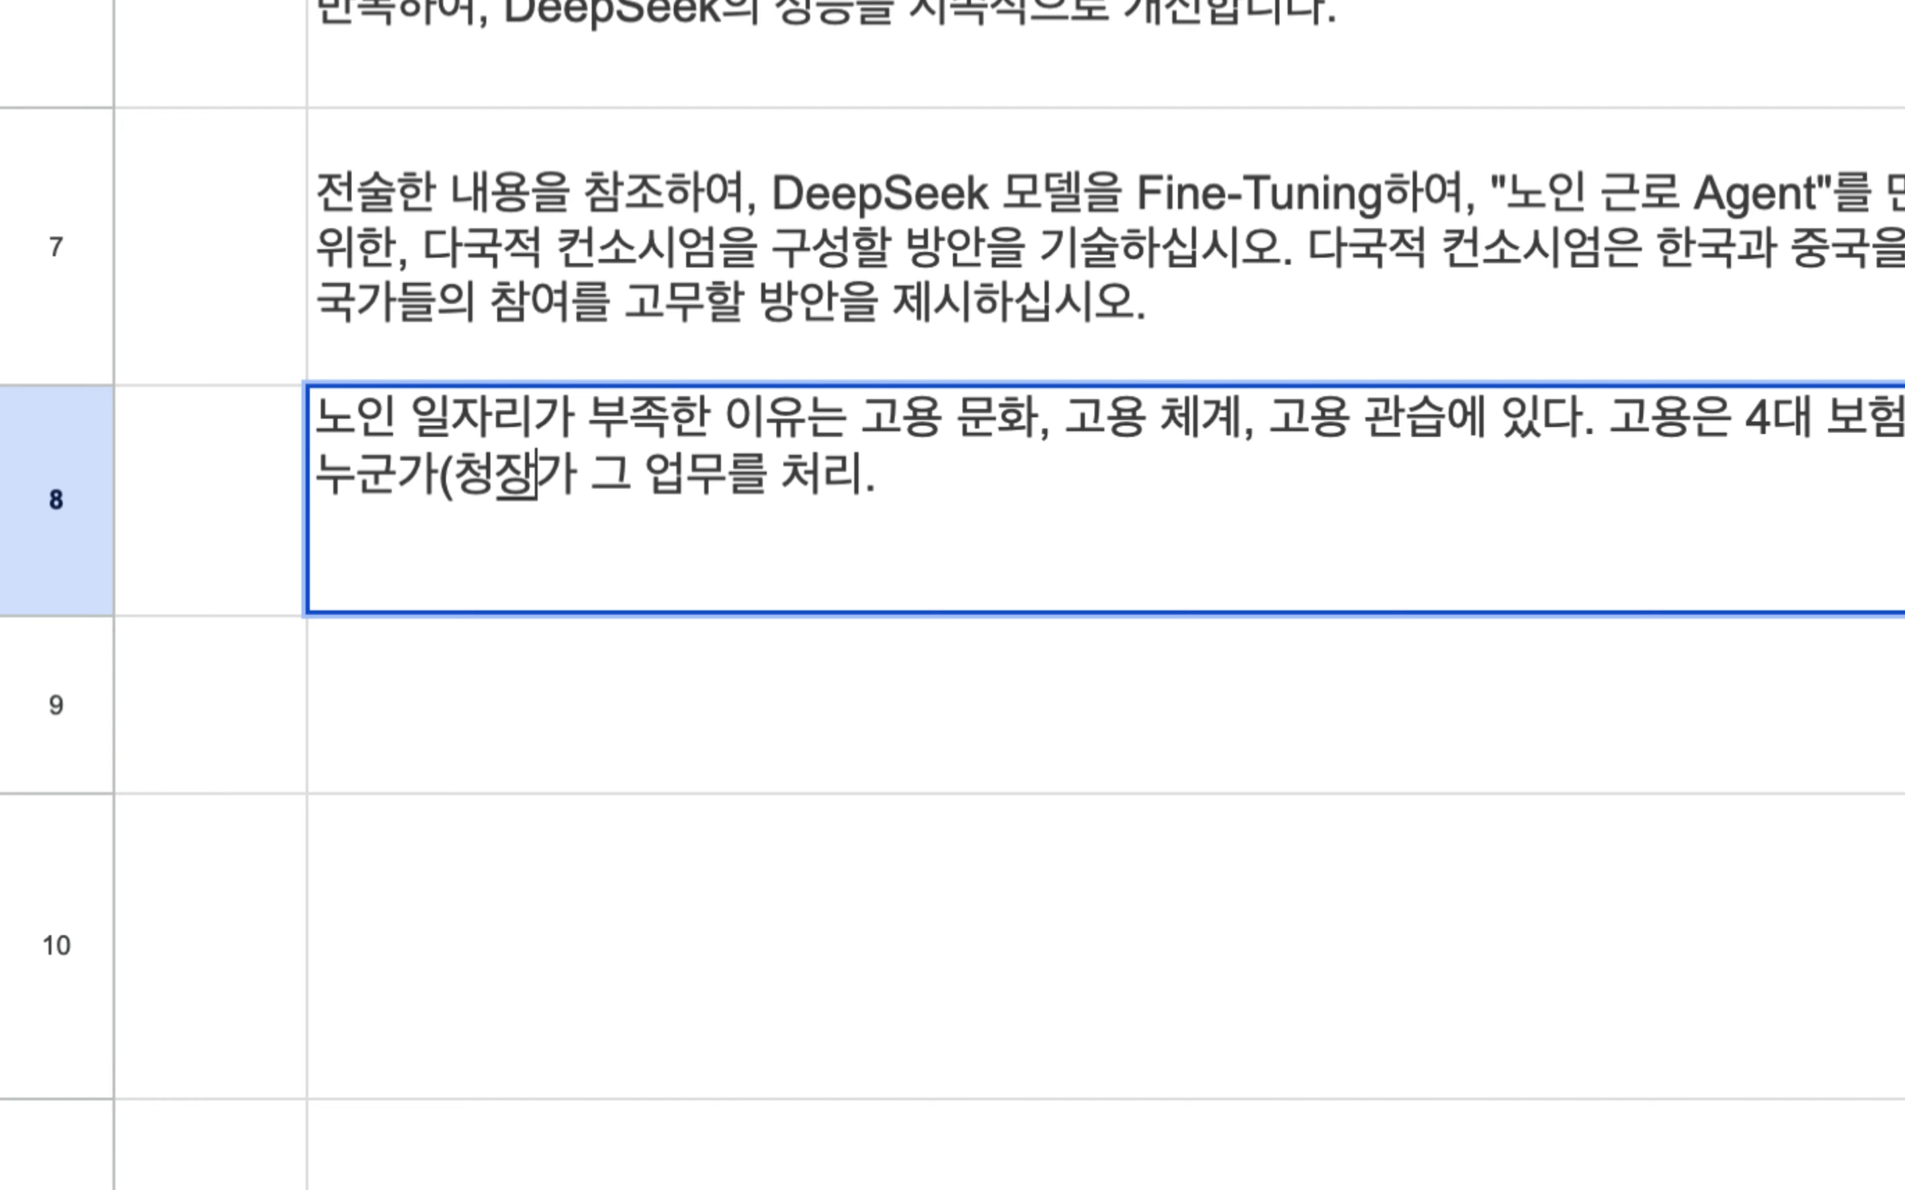
pyautogui.write(' 인구)')
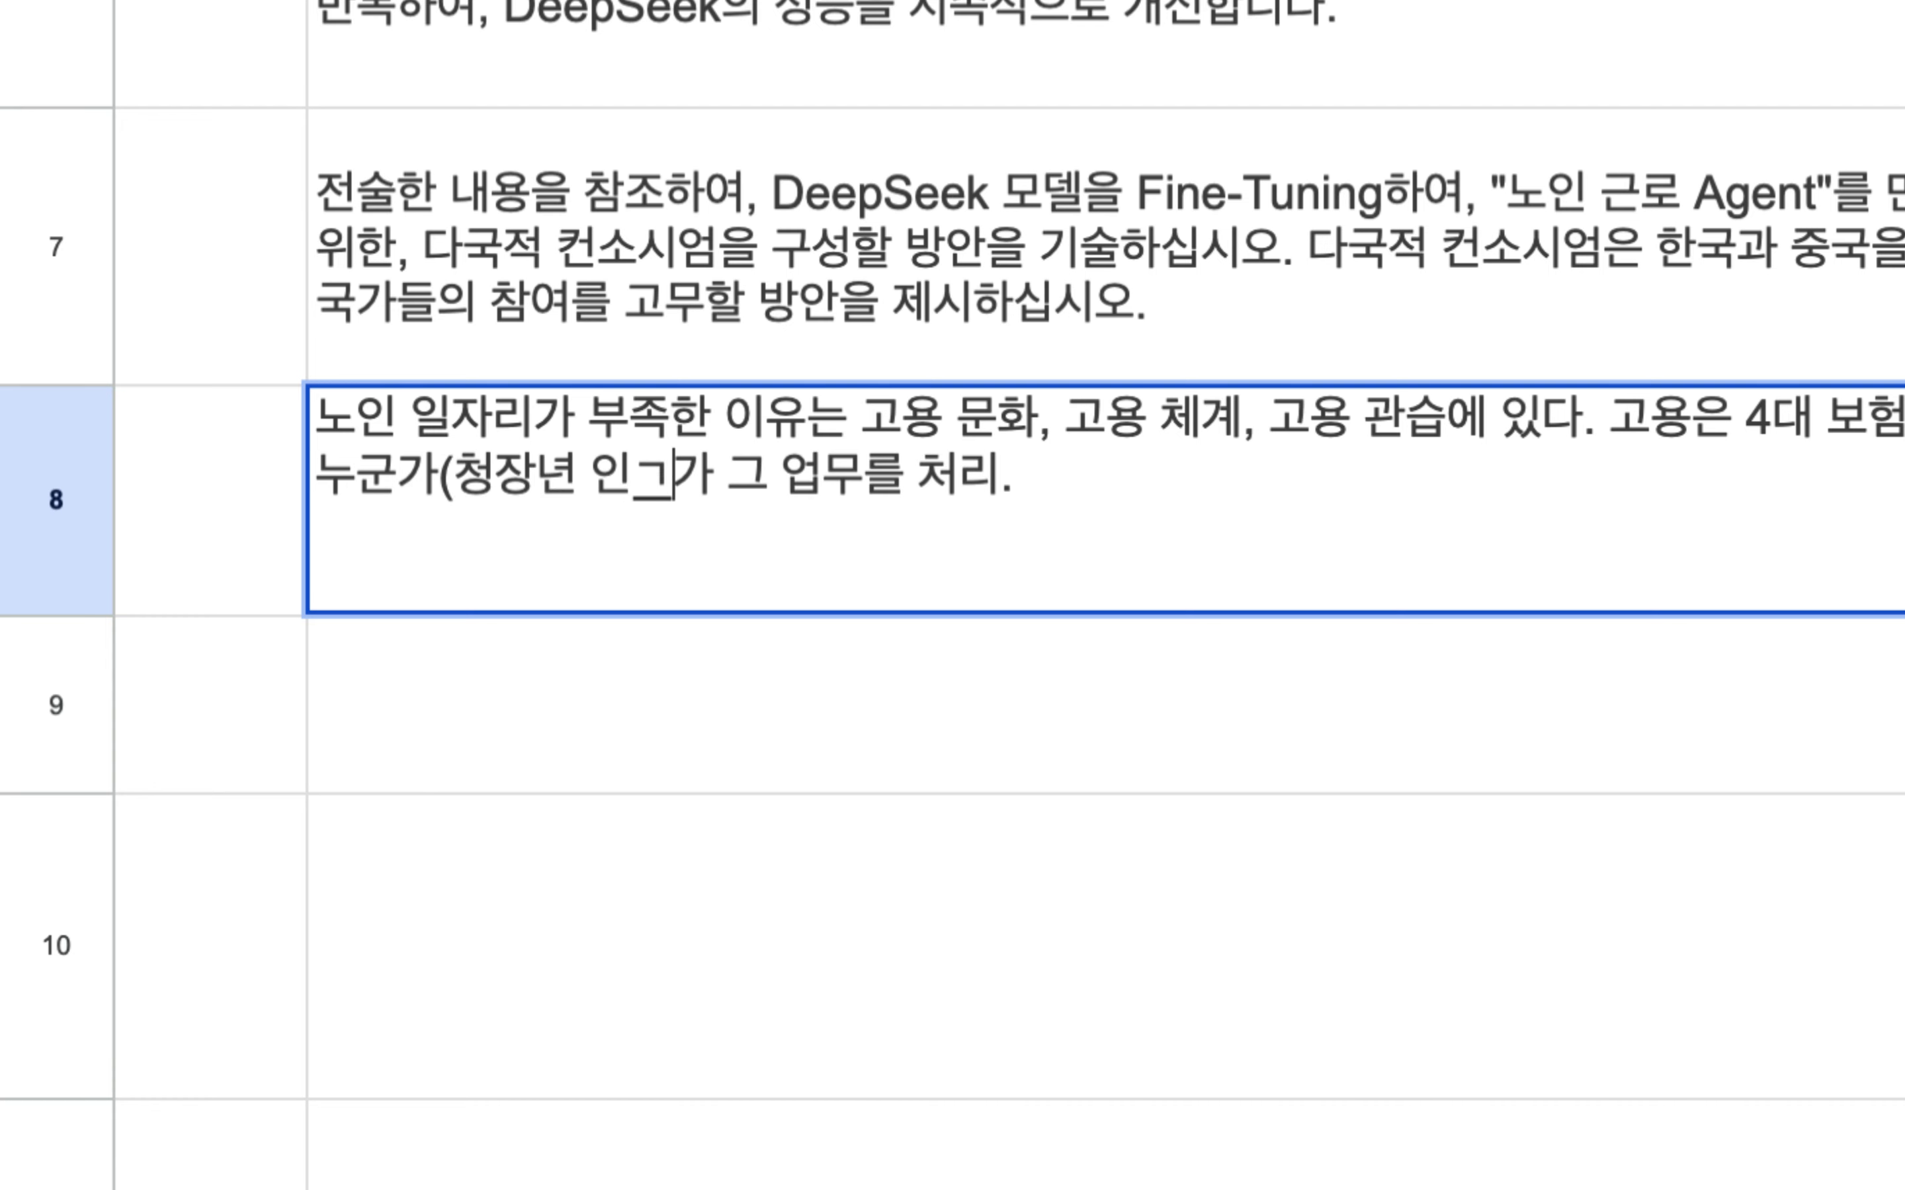
pyautogui.click(1083, 488)
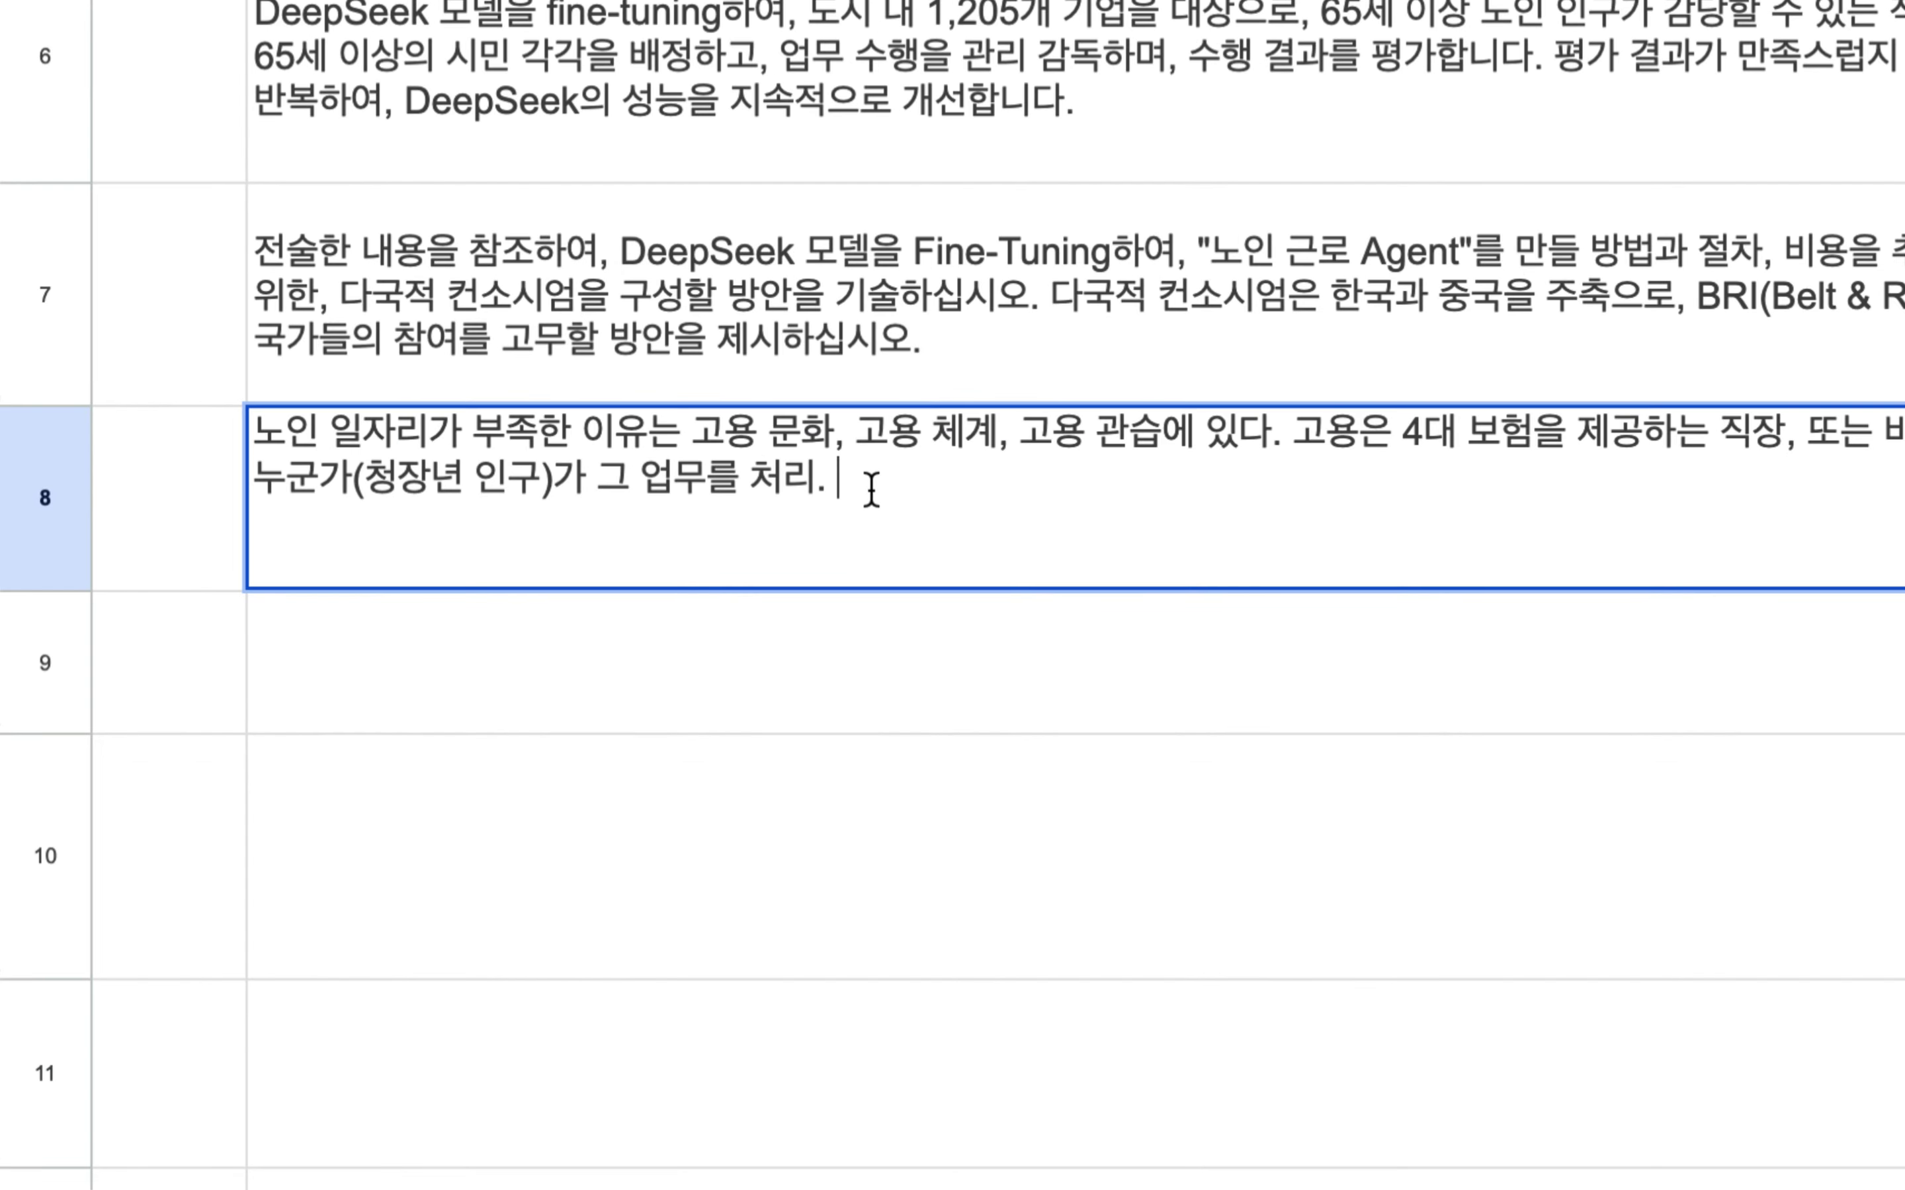
pyautogui.click(627, 654)
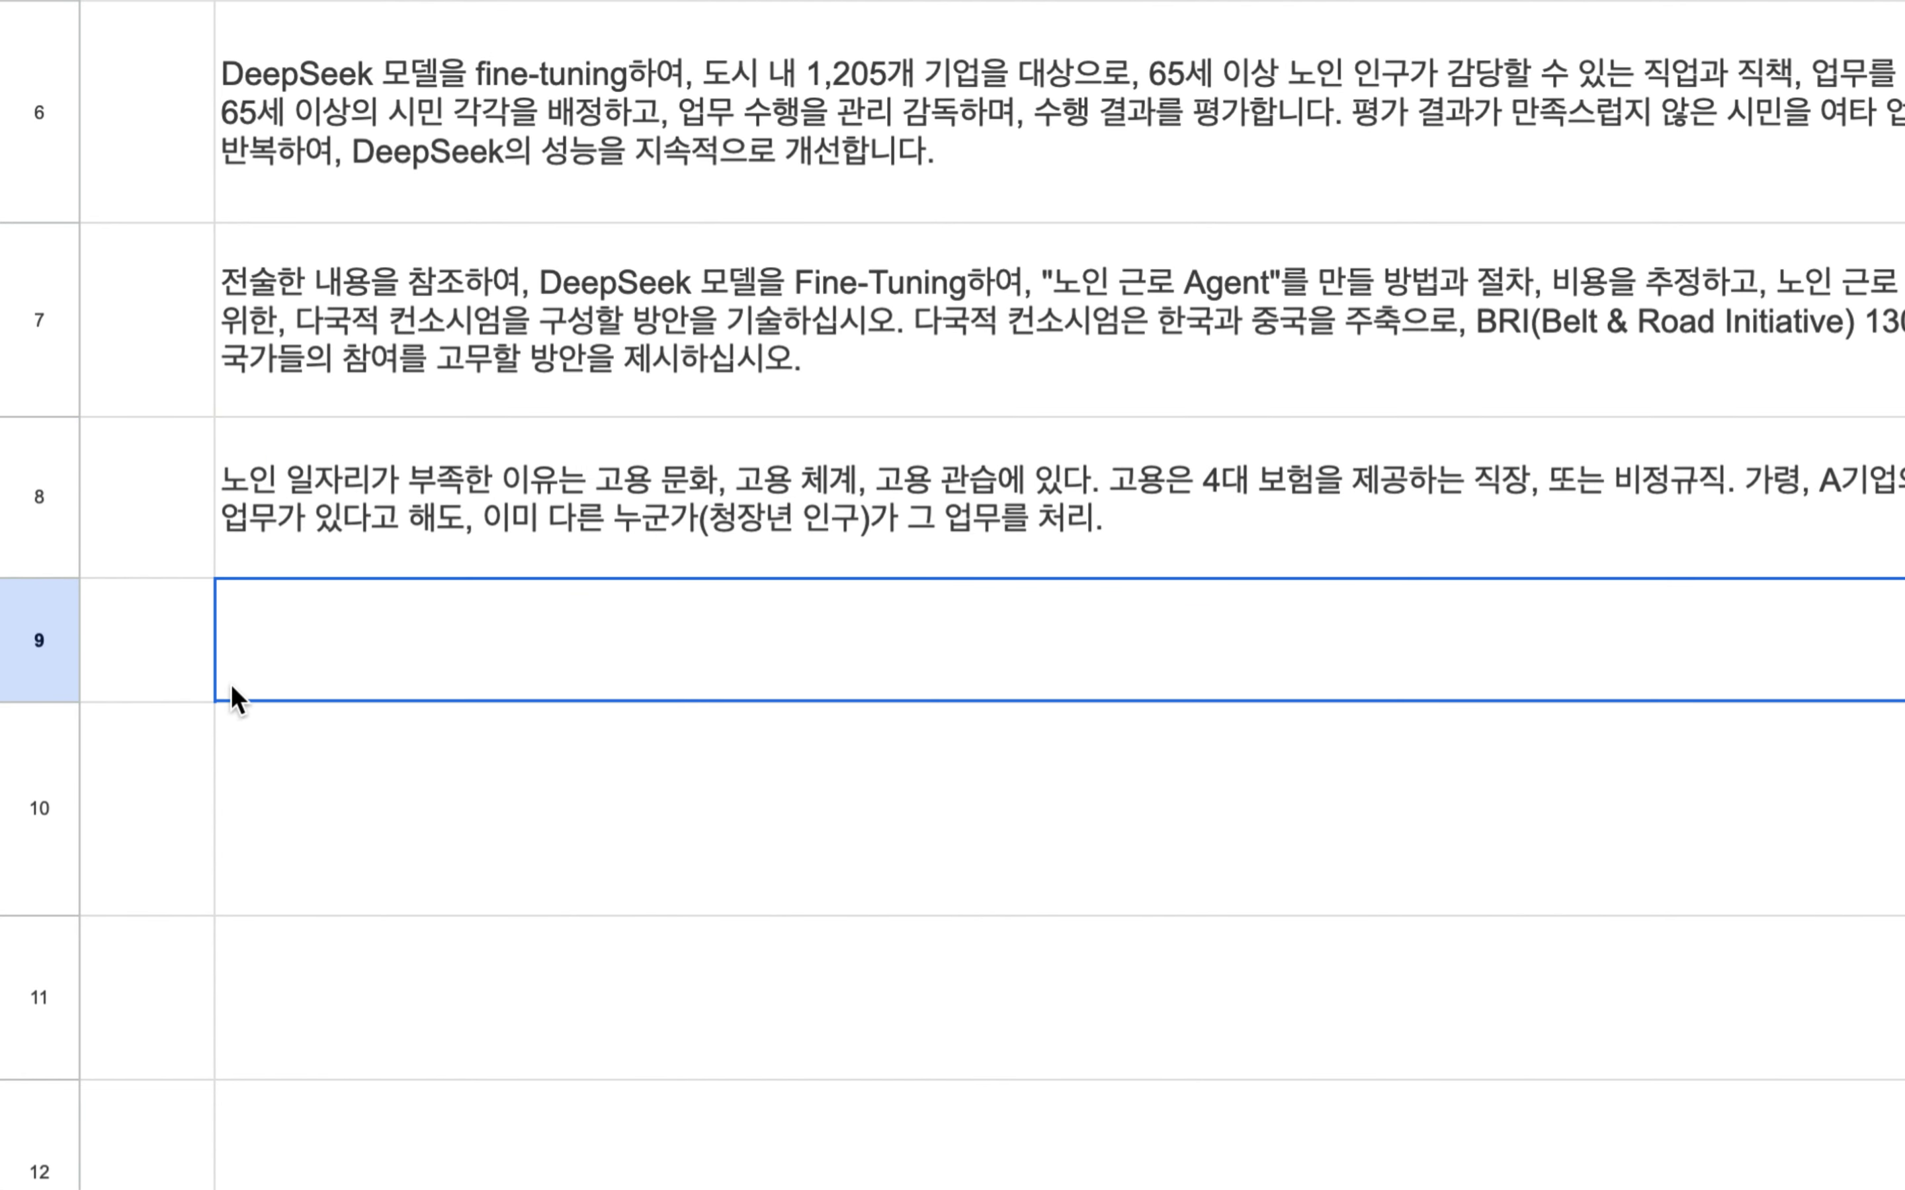
# Step: Make row 9 taller and start its text with "노인 근로 기회를 제공할 간단한 방법" in the cell below the row 8 paragraph
pyautogui.moveTo(42, 702); pyautogui.dragTo(45, 764)
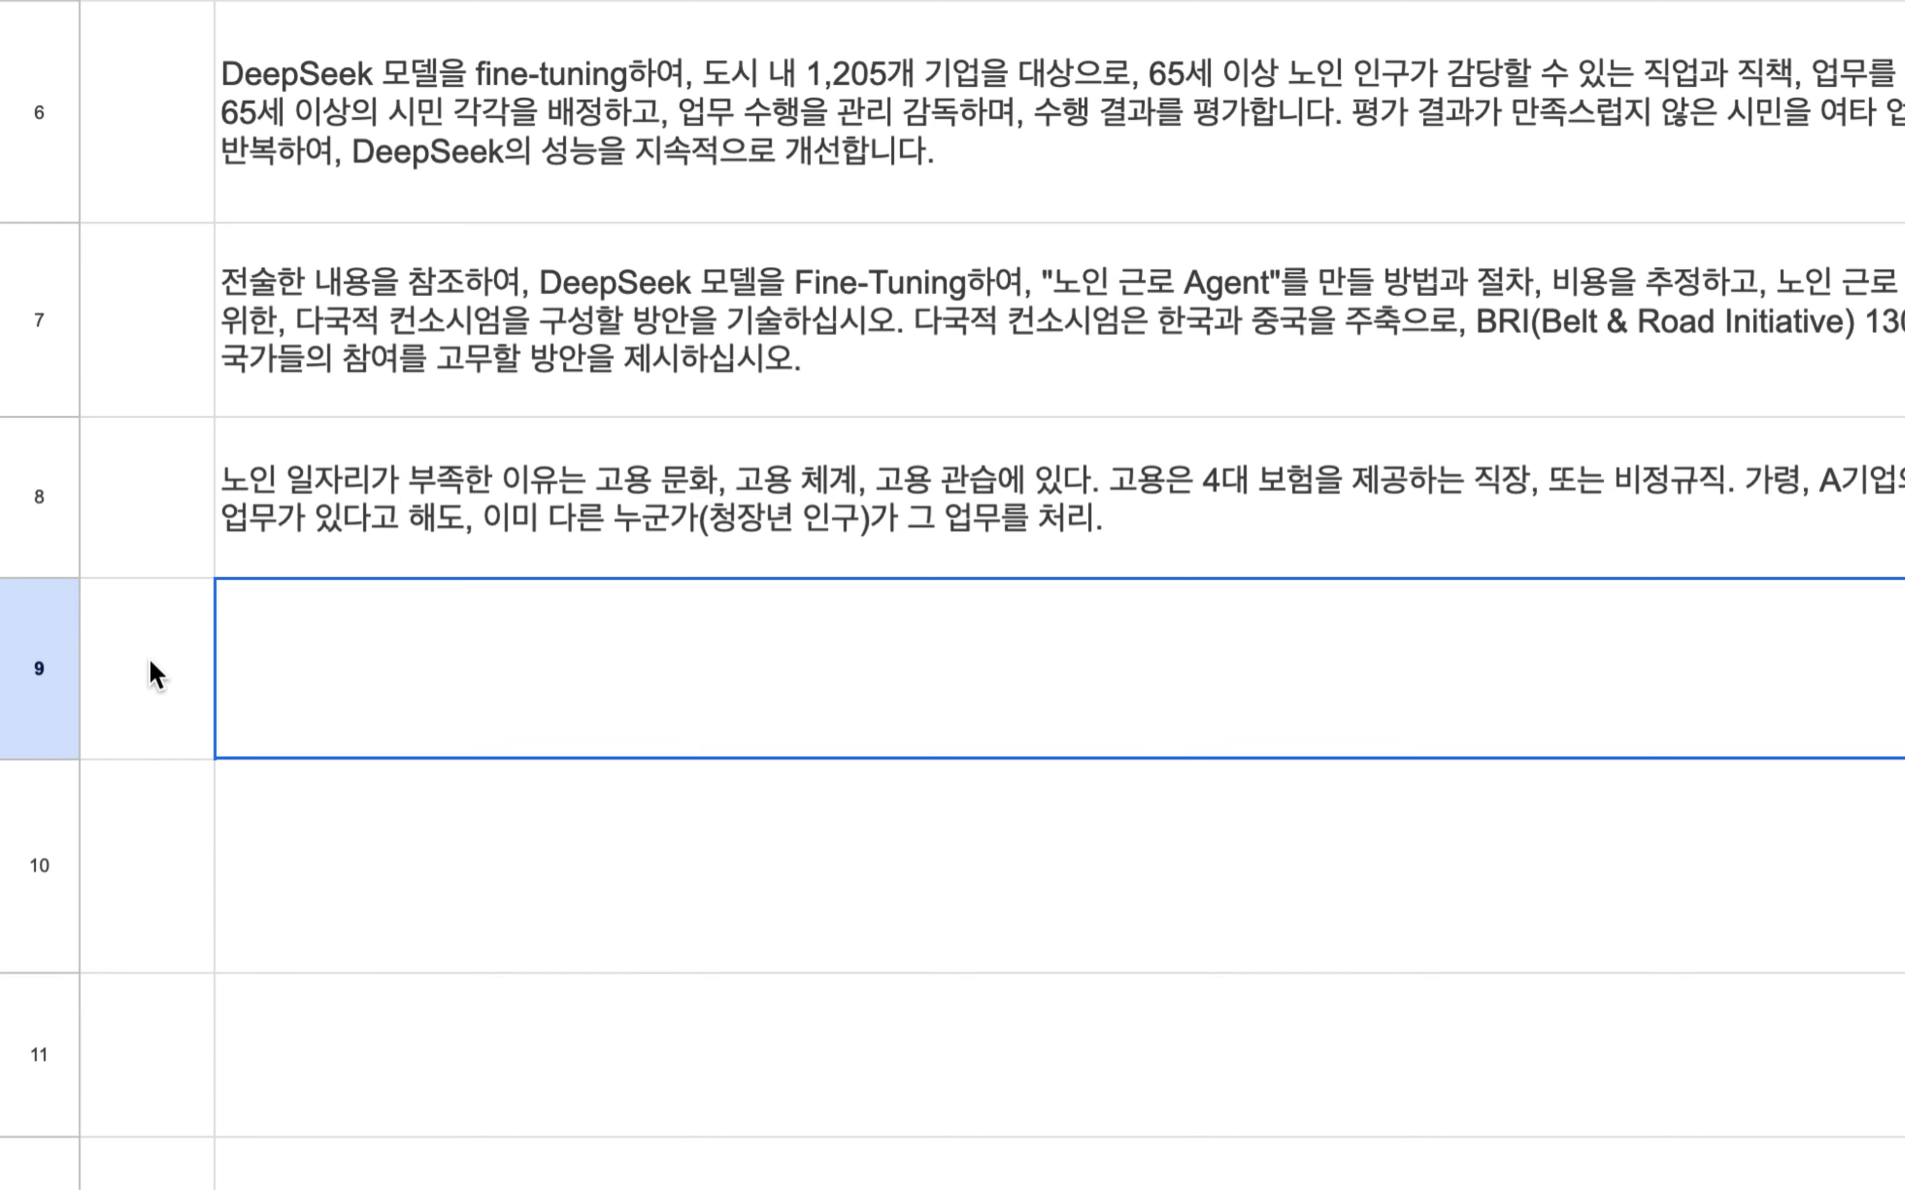
pyautogui.doubleClick(259, 633)
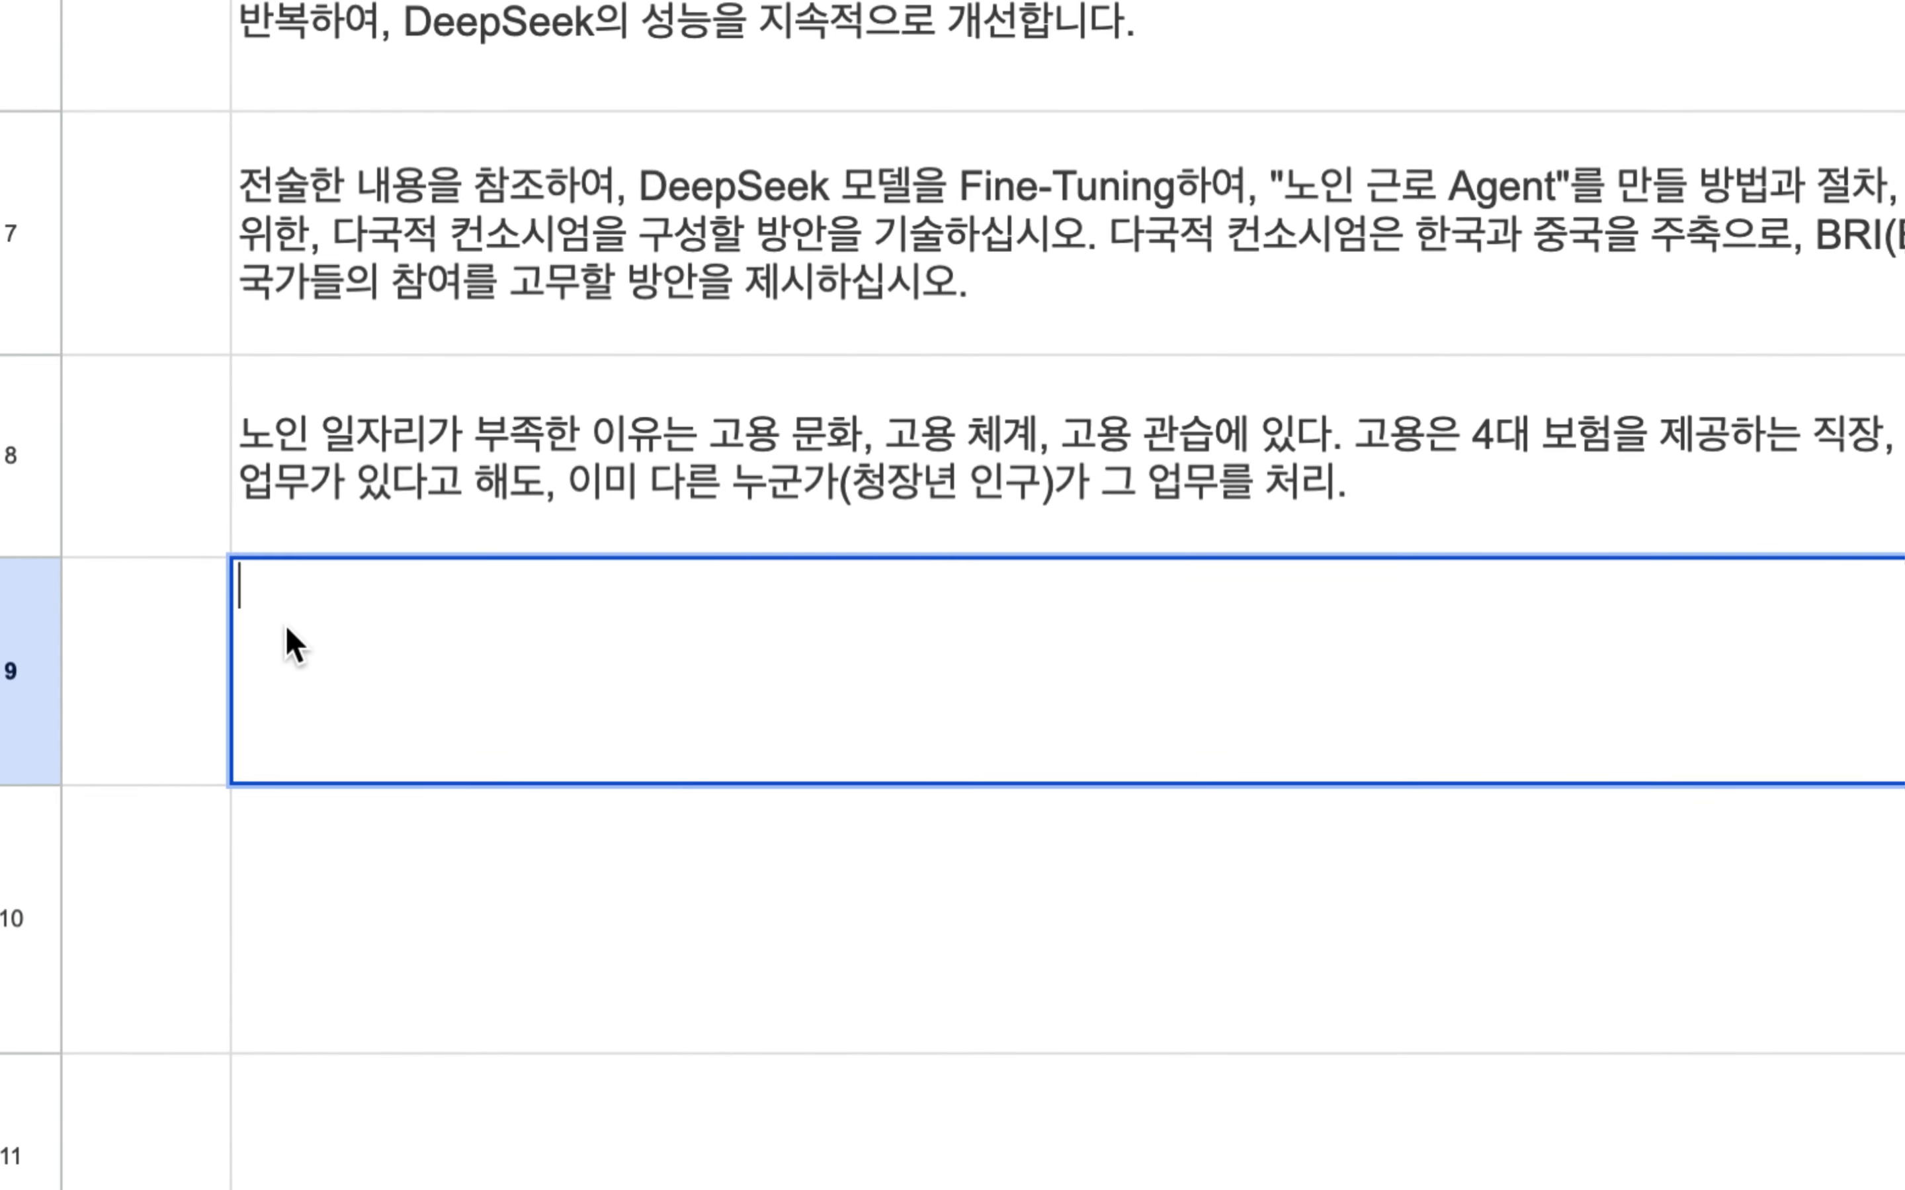
pyautogui.write('노인 ')
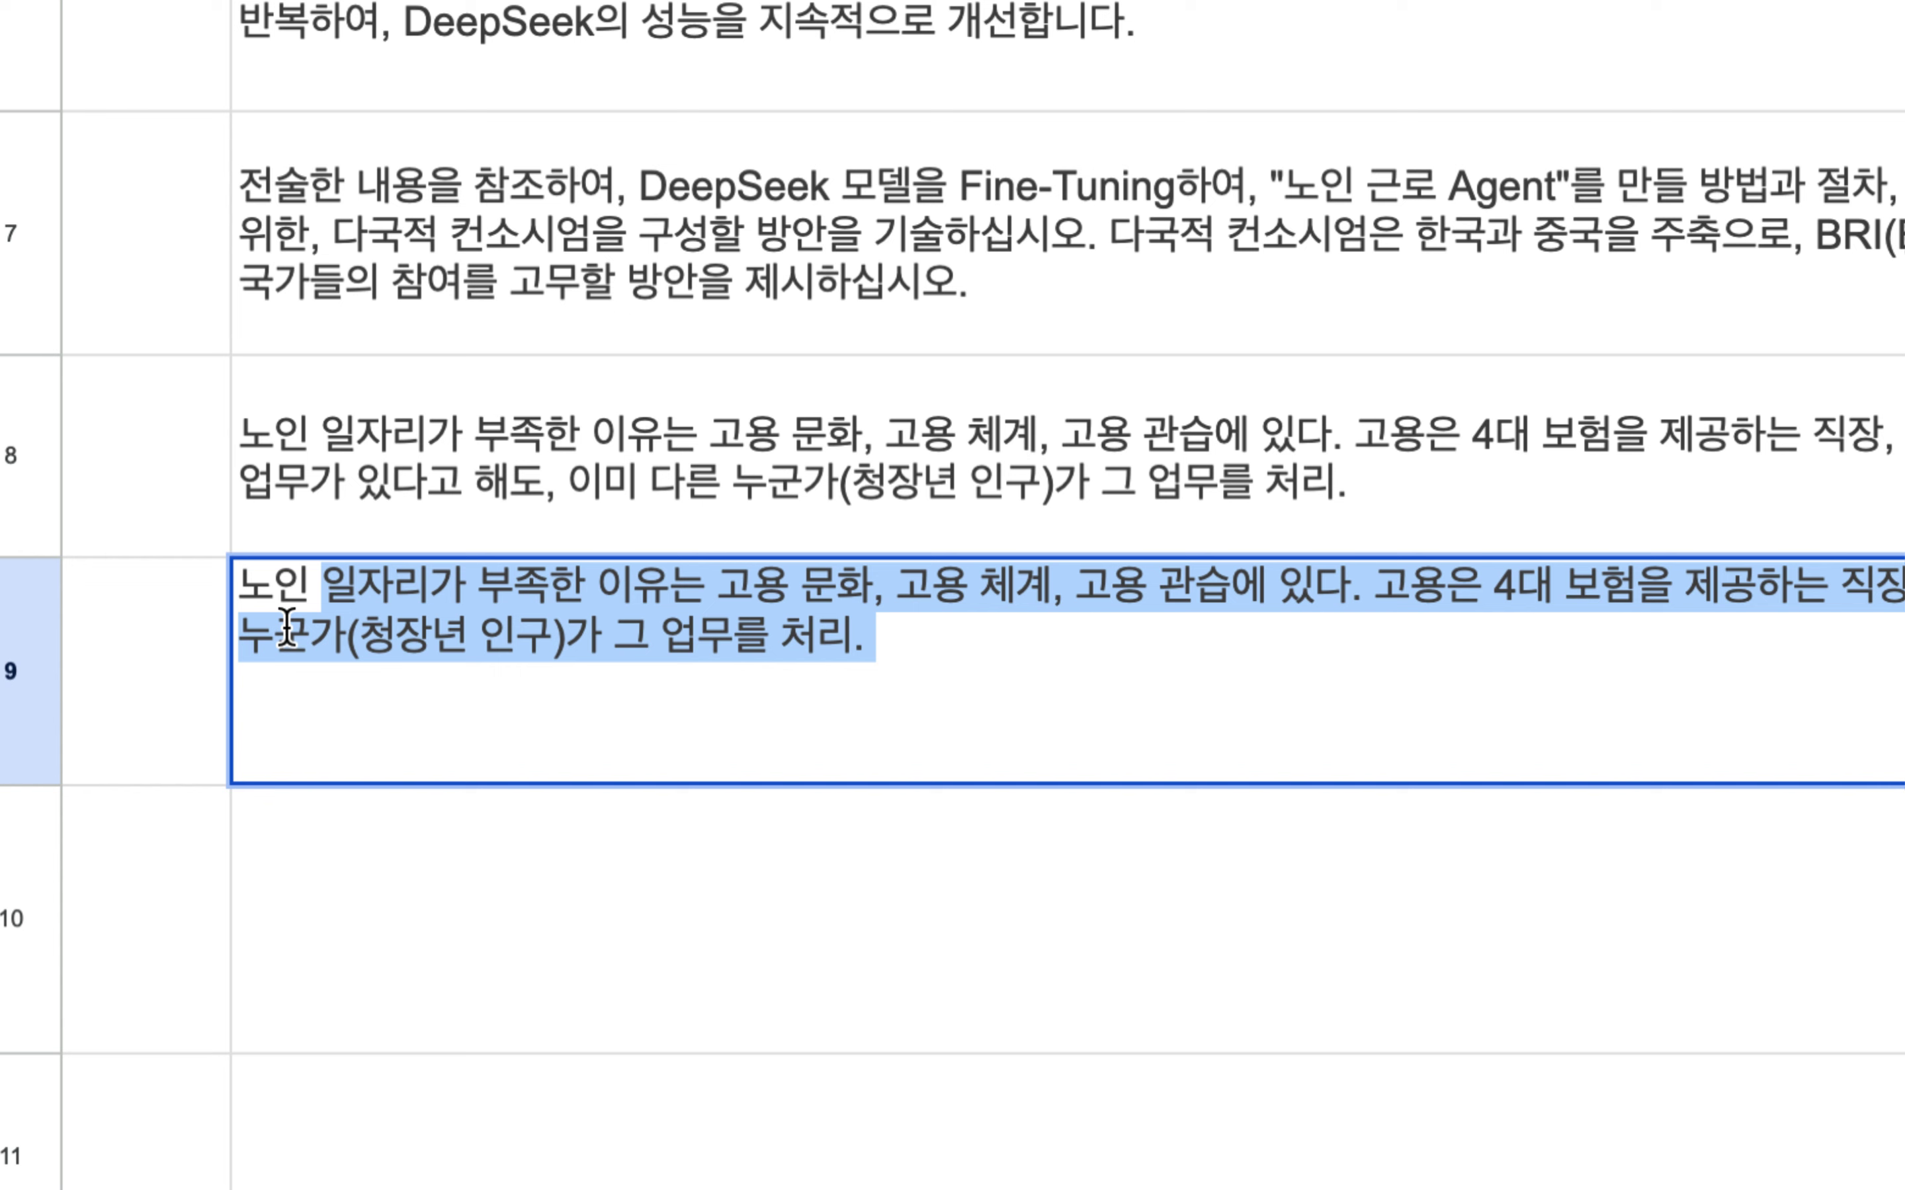
pyautogui.write('근로 그')
pyautogui.write('기회를 제공해')
pyautogui.write('할 간단한')
pyautogui.write(' 방법')
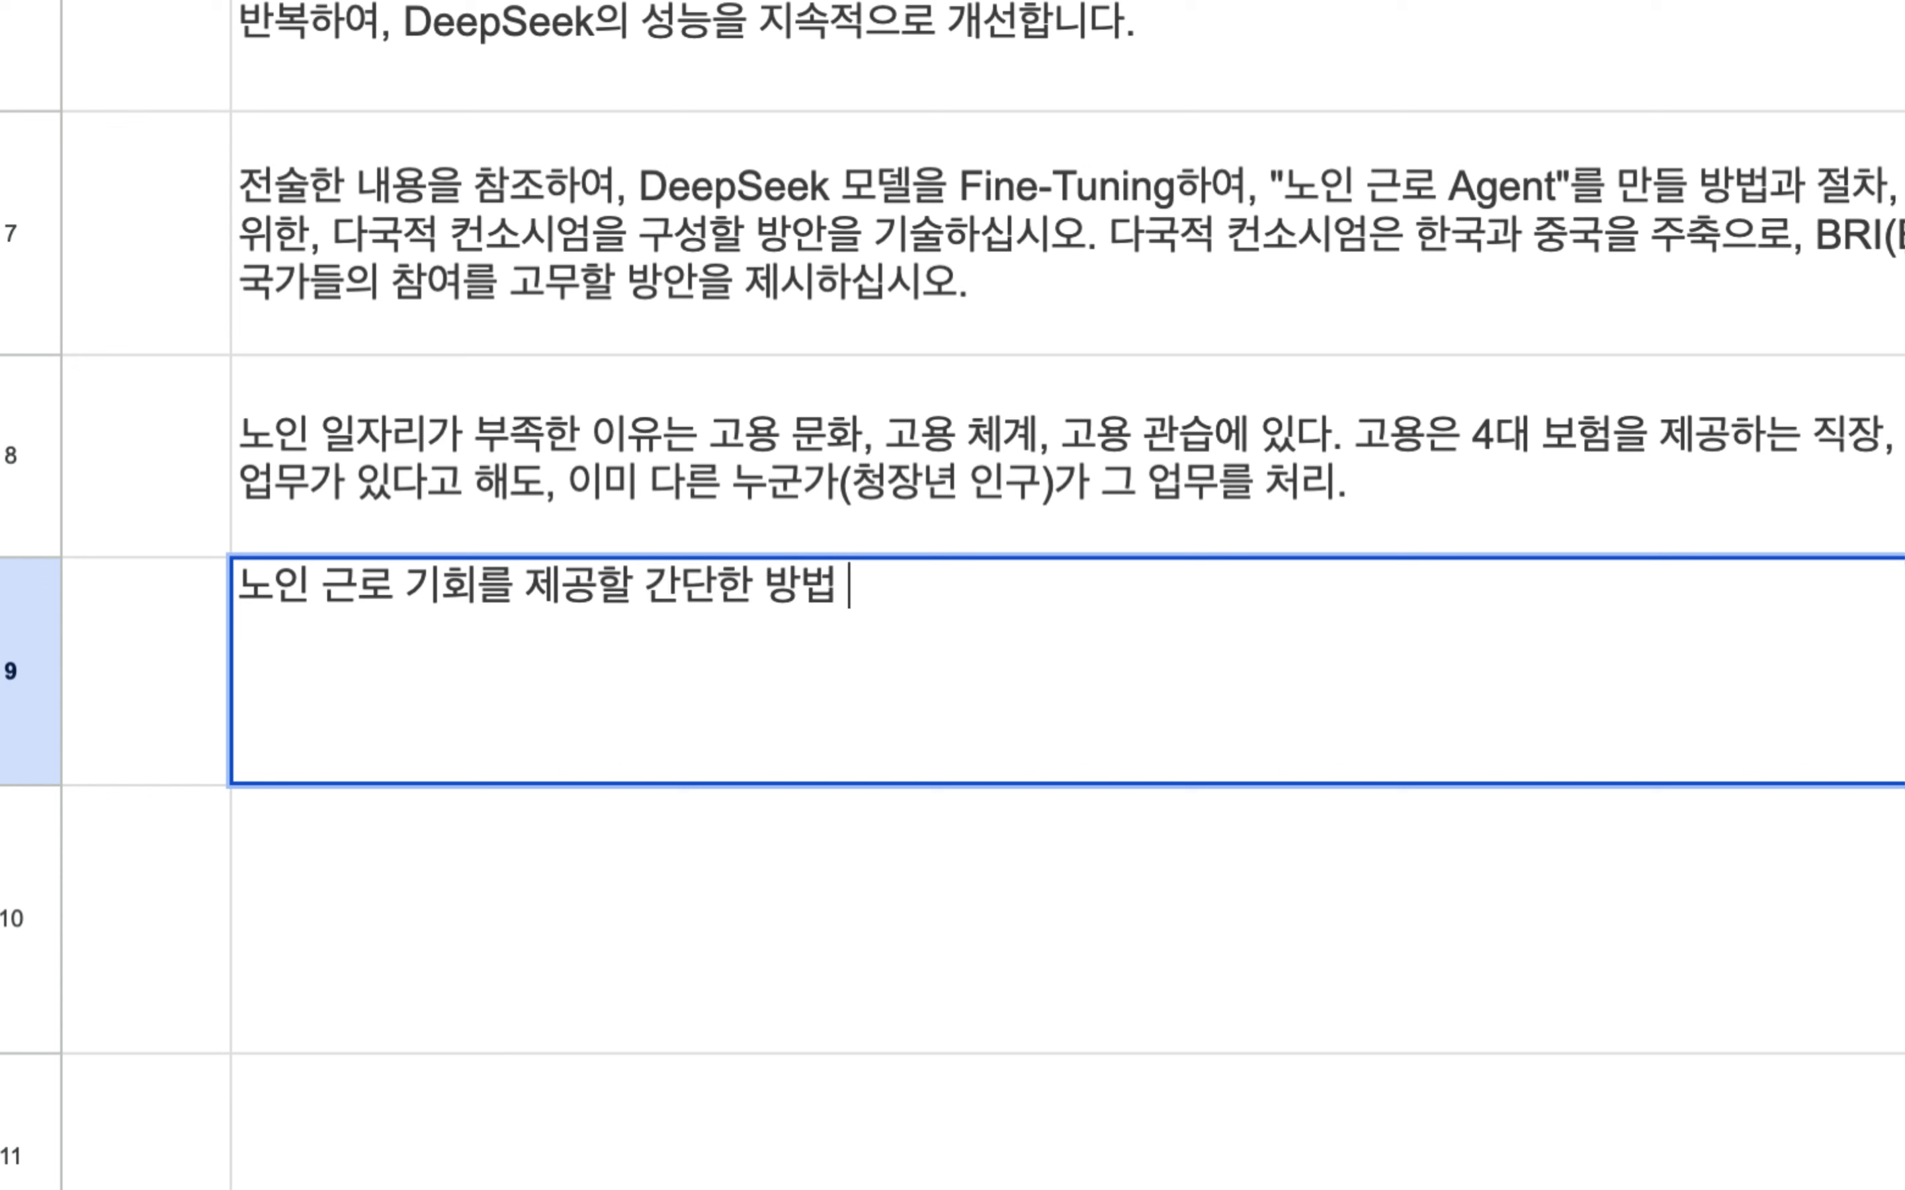
# Step: Continue the row 9 text with ": (1) 모든 직원의 업무를 그 종류, 노동 강도 별로 세분화."
pyautogui.write(': (1) ')
pyautogui.write('모든 ')
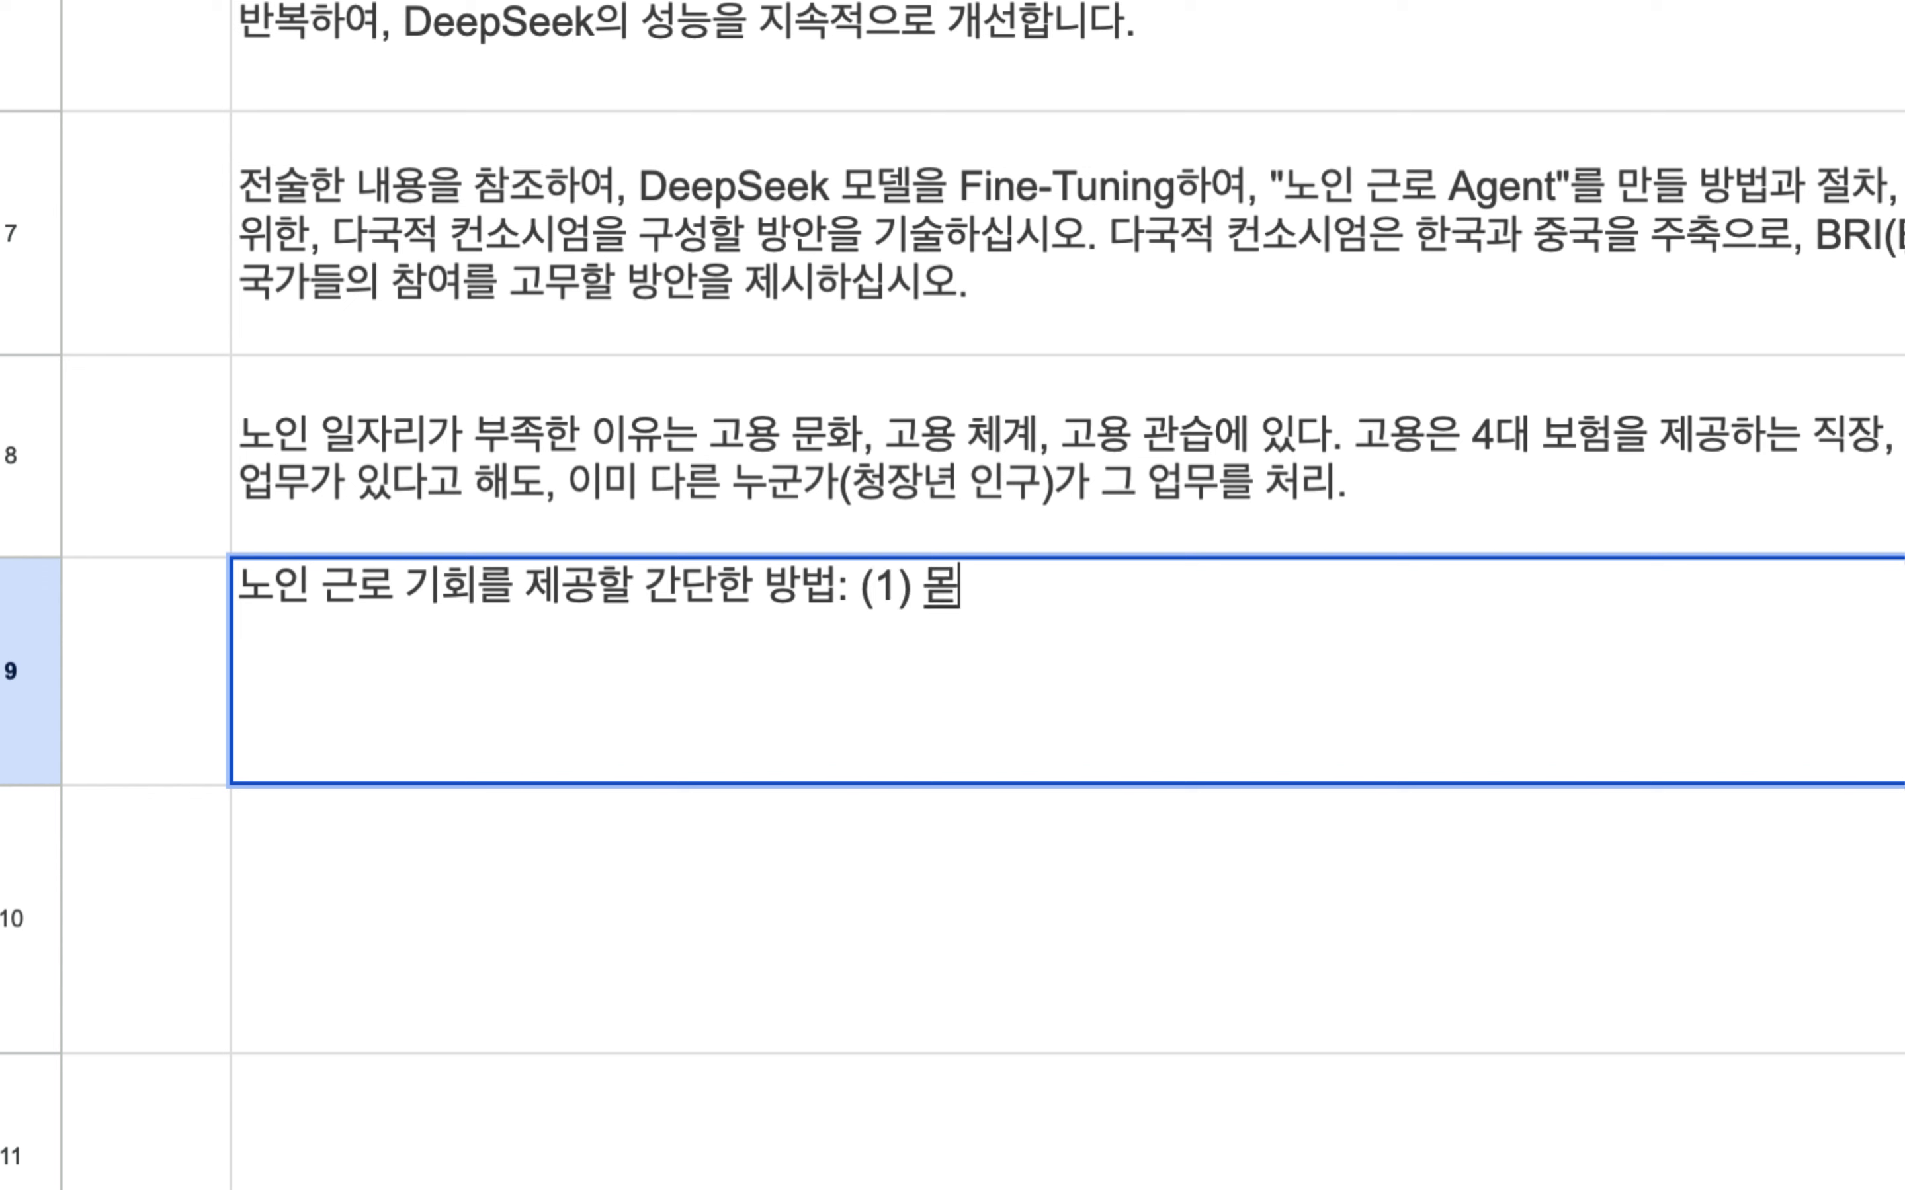
pyautogui.write('직원의 업ㅁ')
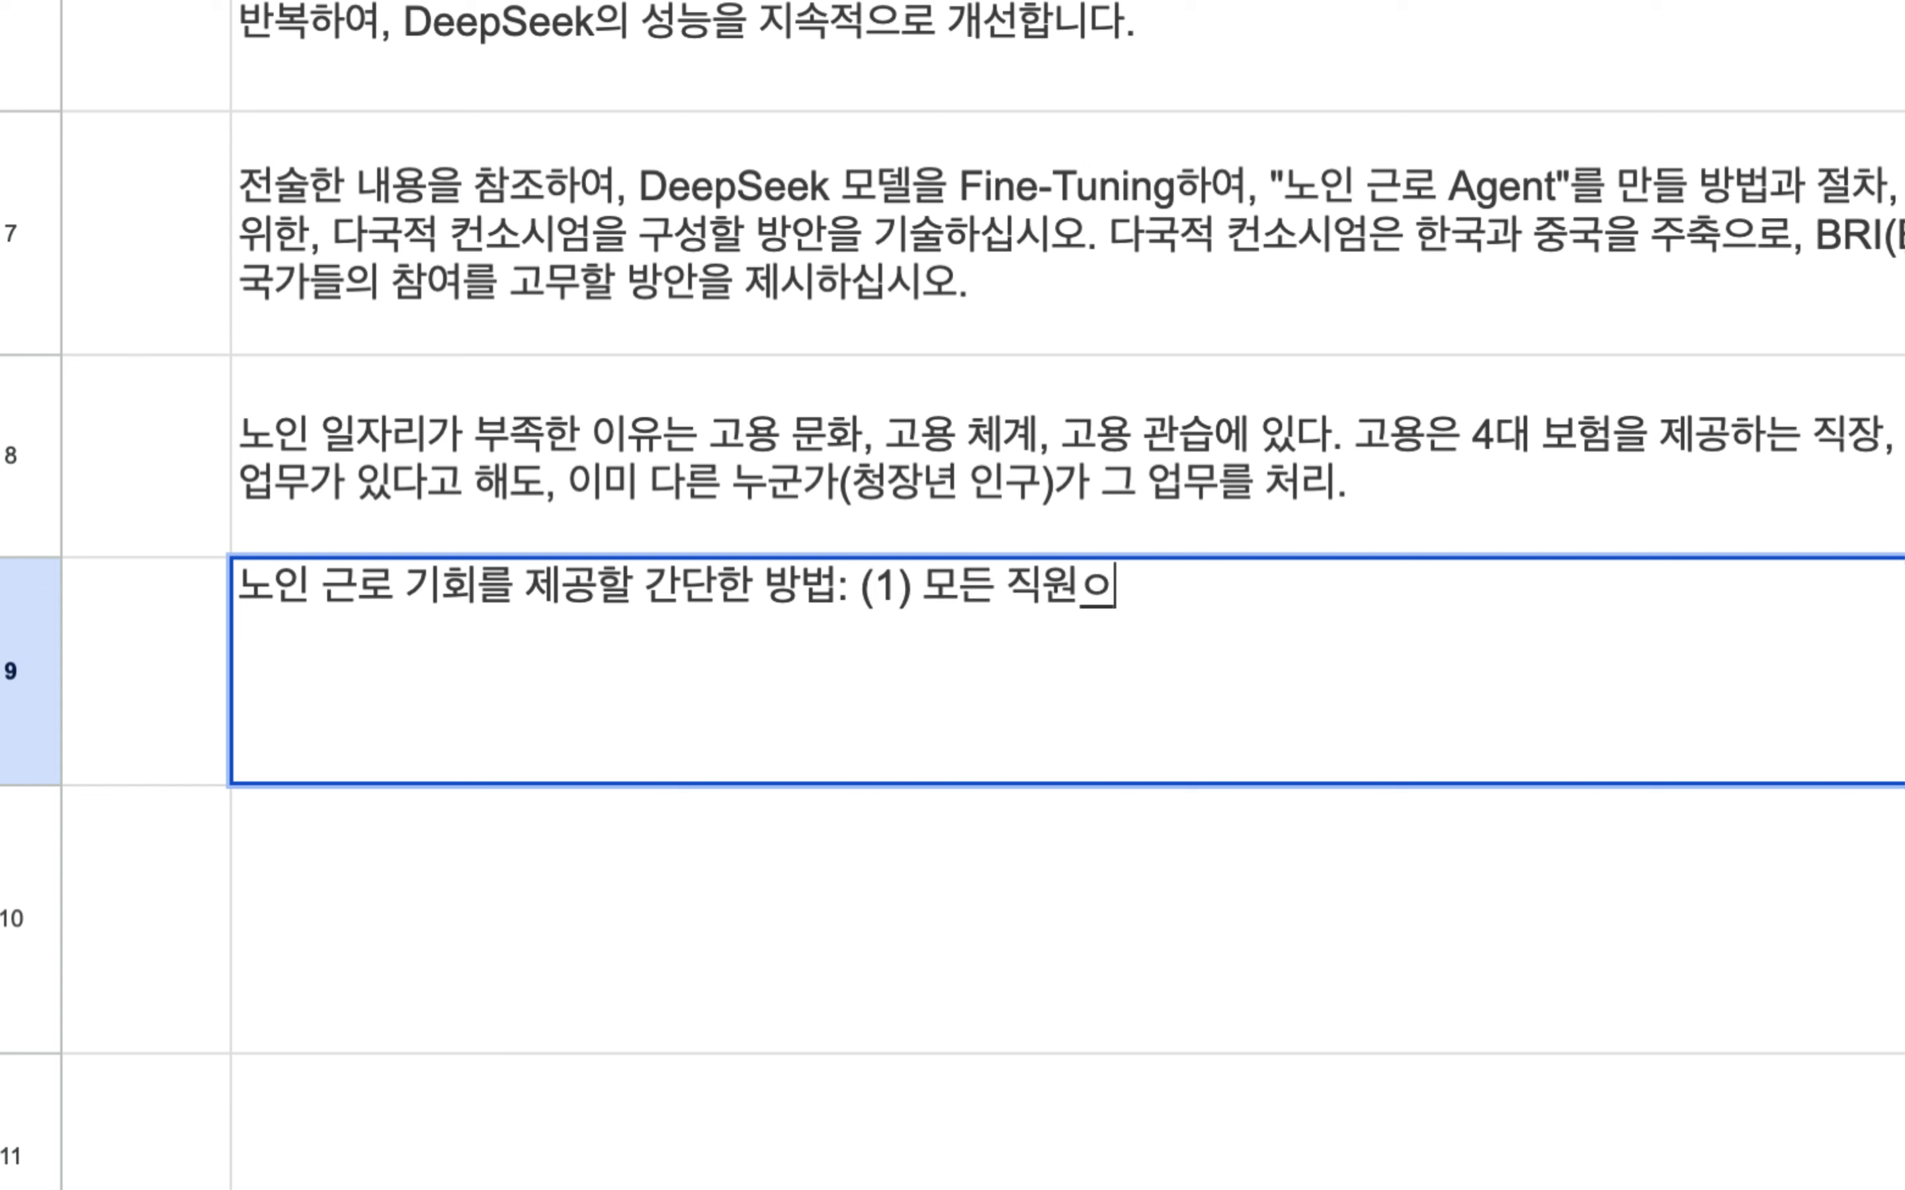
pyautogui.write('무를 ')
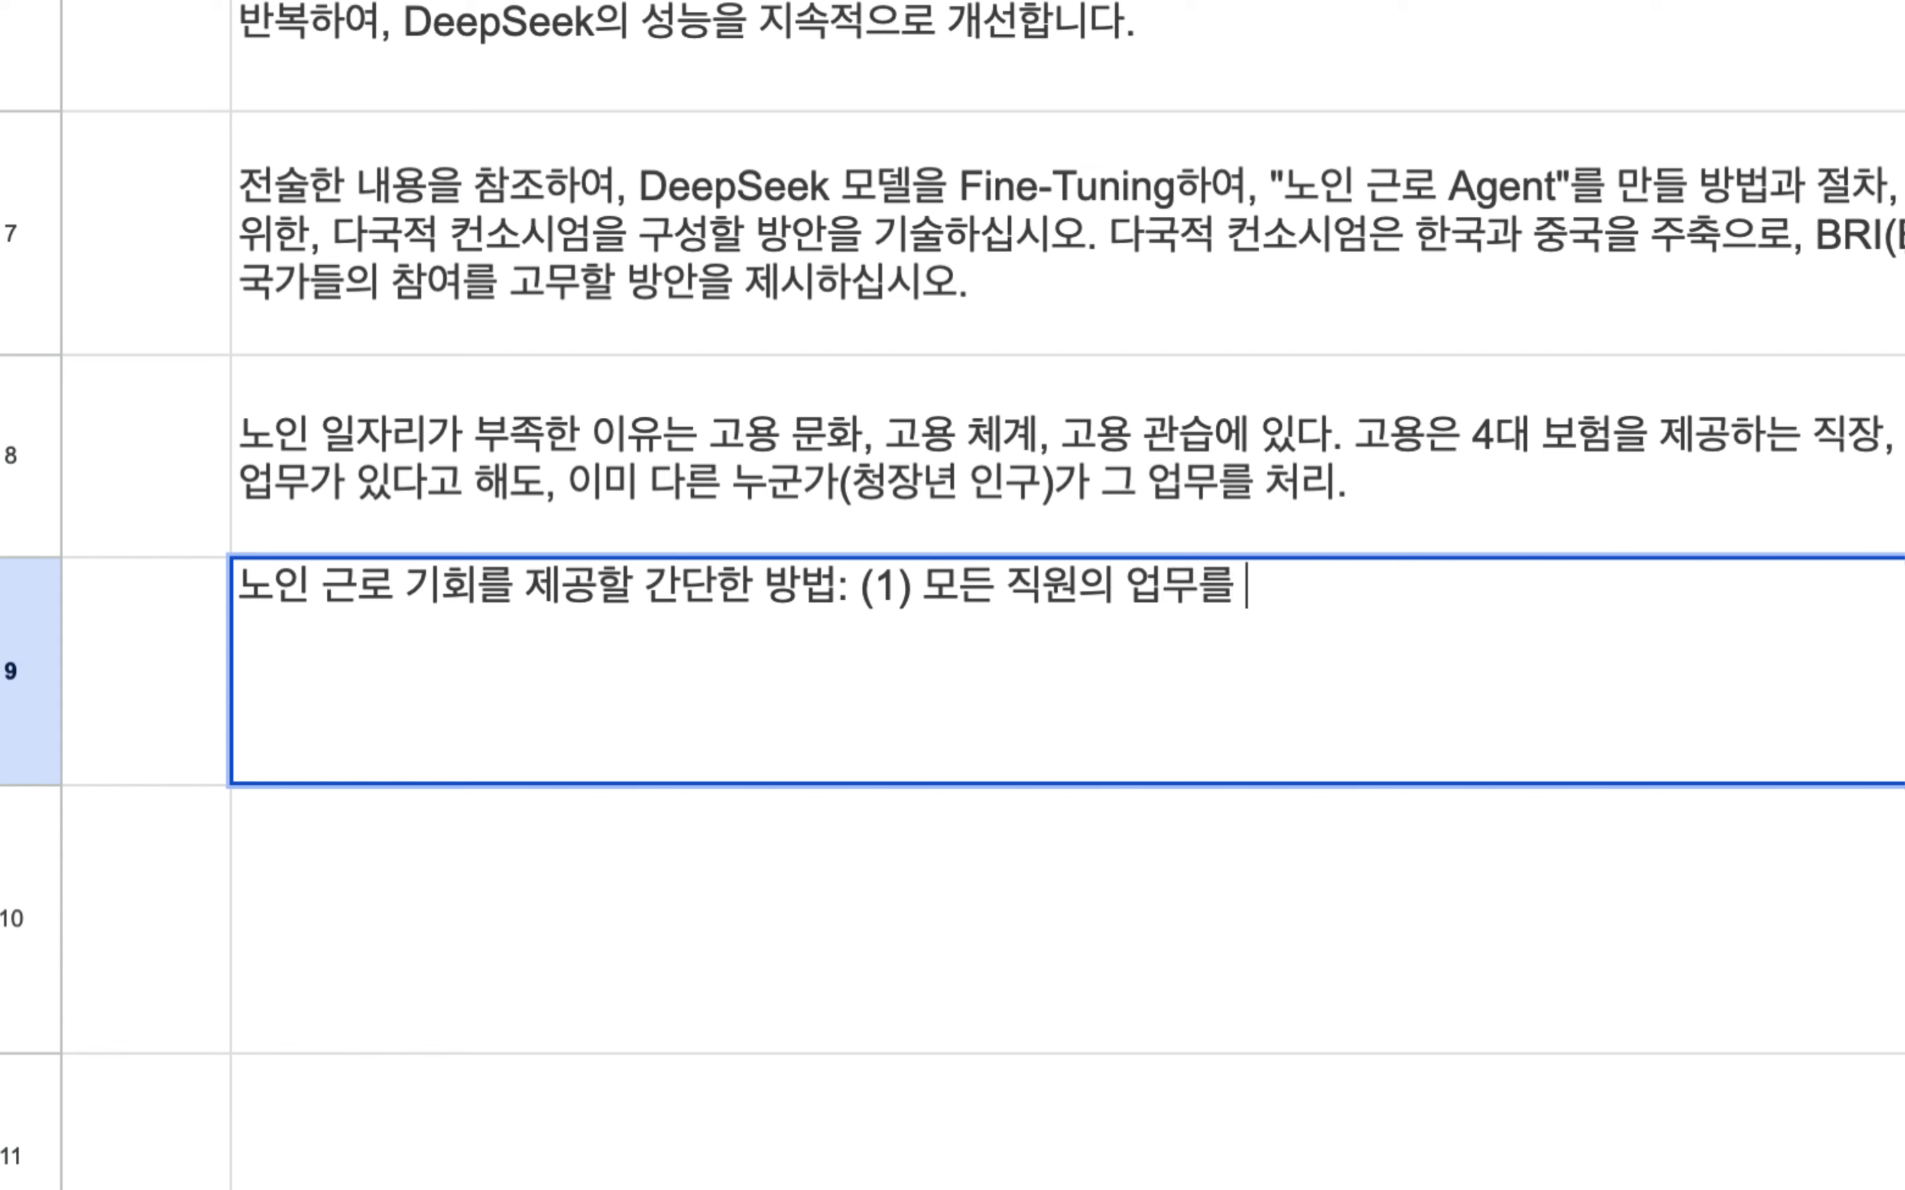
pyautogui.write('그 종류, ')
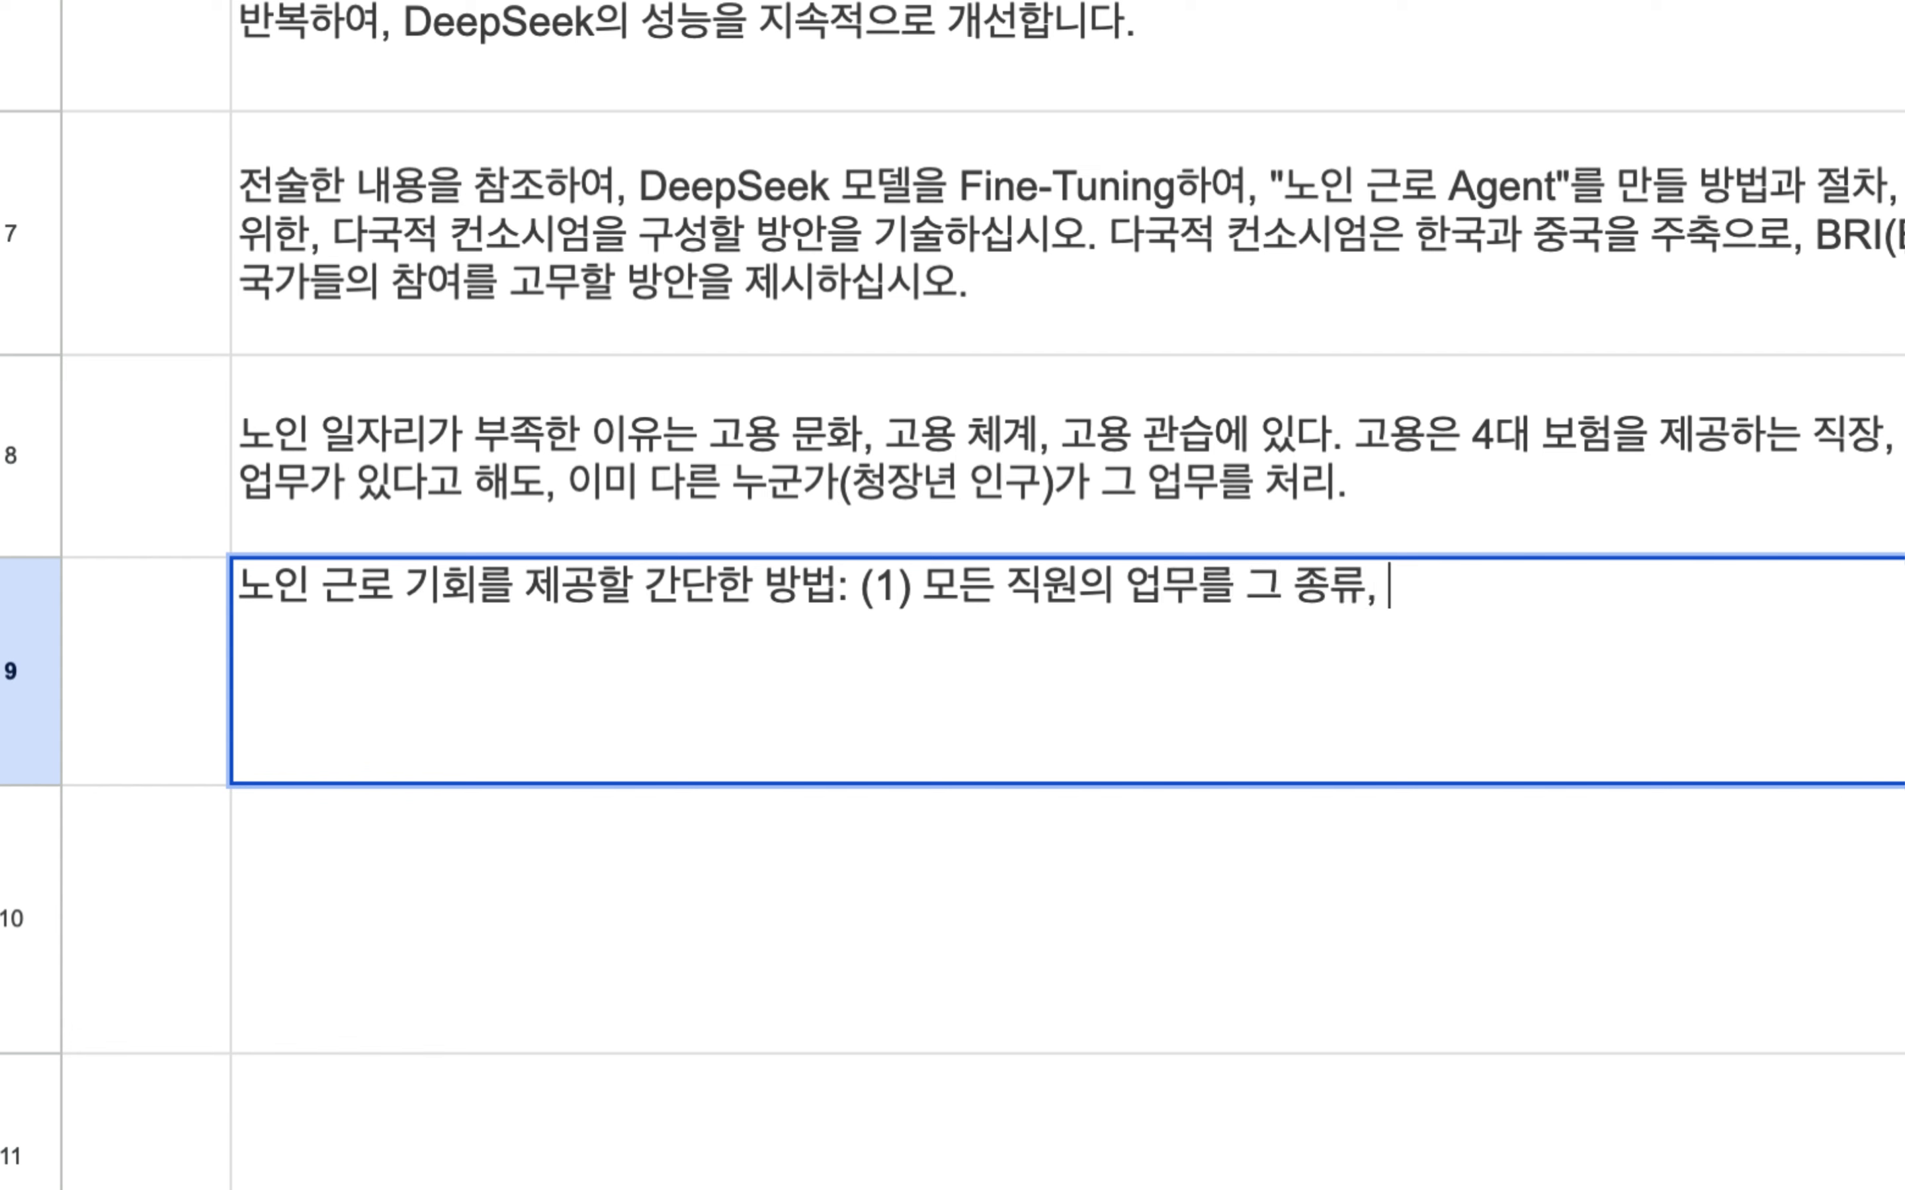
pyautogui.write('노동 갱')
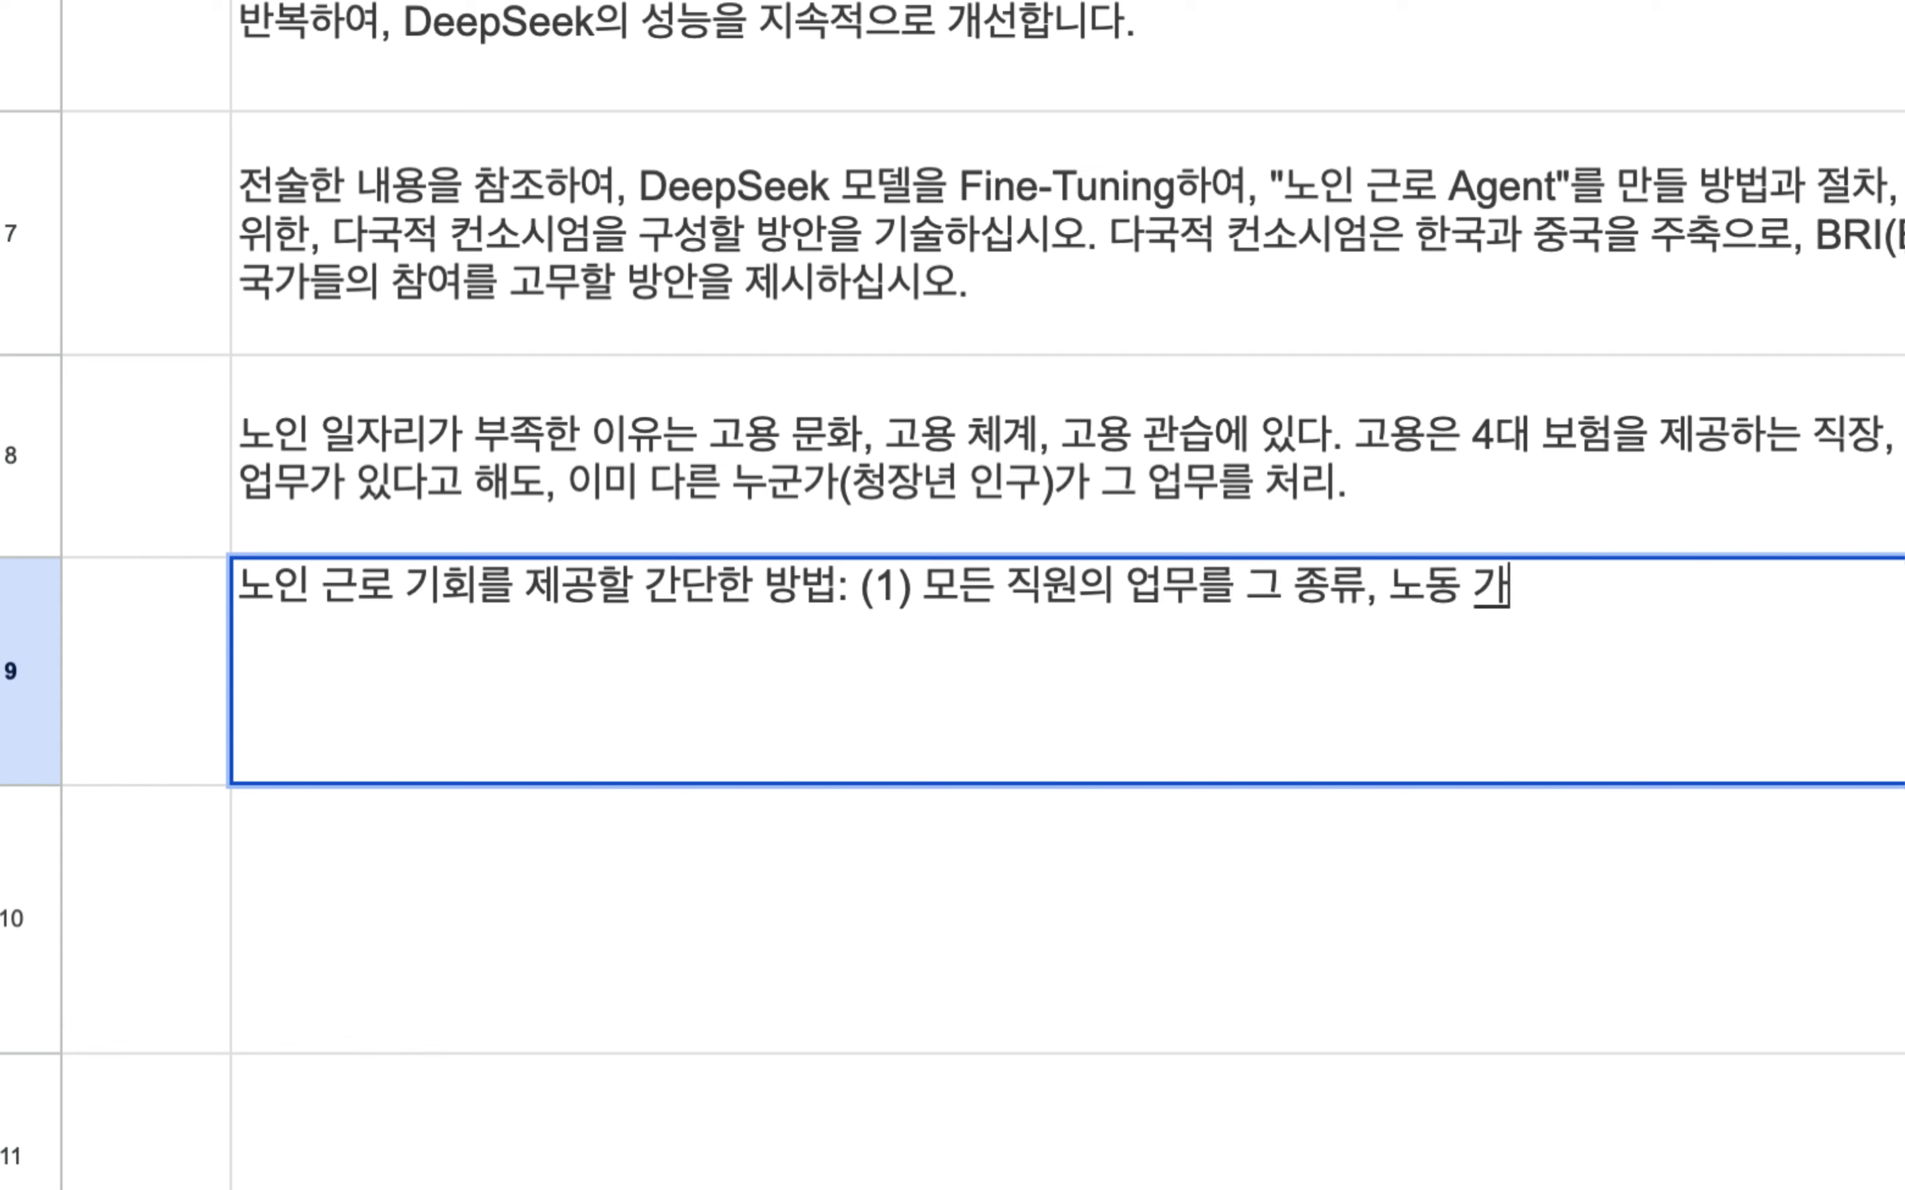
pyautogui.write('도 별로 셉')
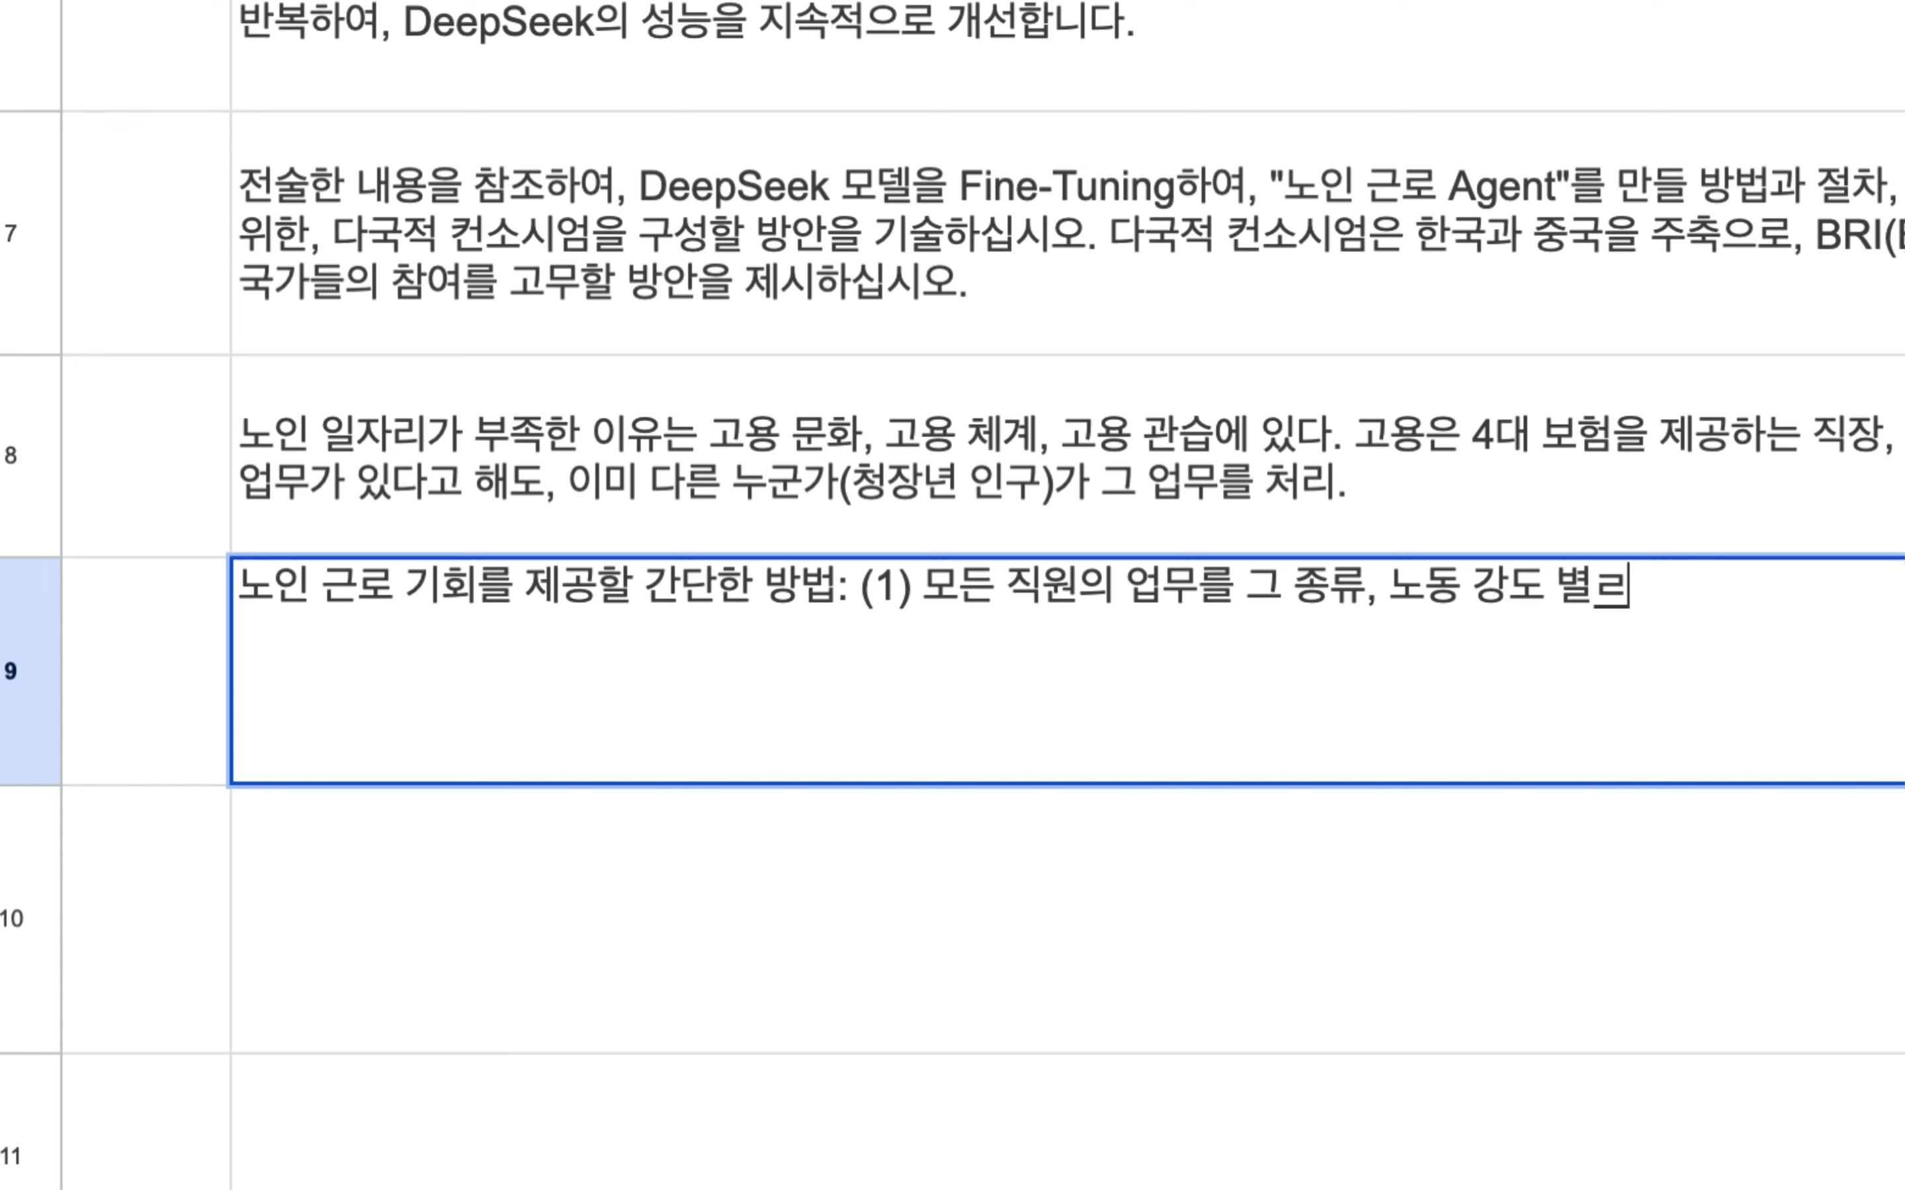
pyautogui.write('분화.')
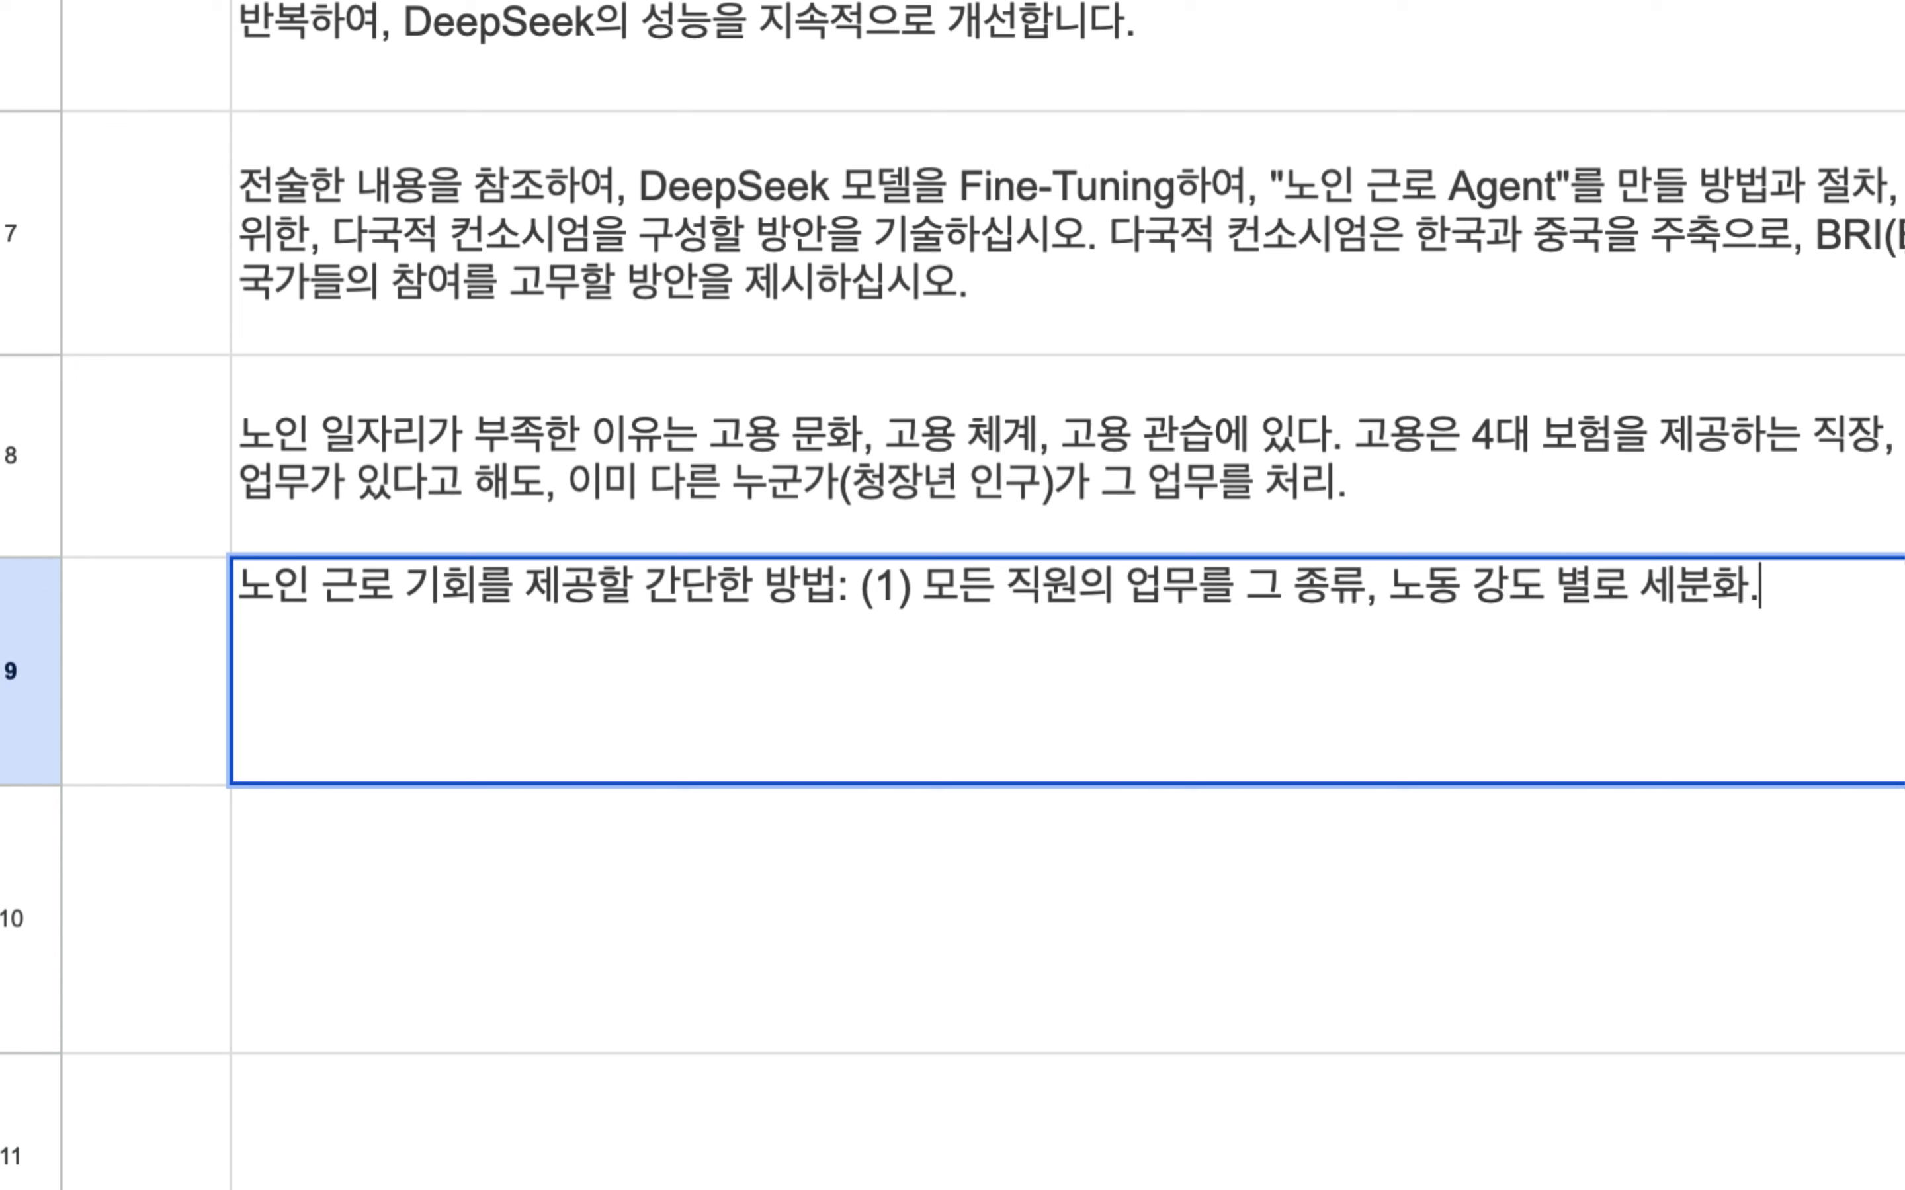
# Step: Insert ", 필요 지식, 필요 기술, 필요 체력 등 다양한 카테고리로" right after "노동 강도" in the row 9 sentence
pyautogui.click(1531, 586)
pyautogui.write(', 필요')
pyautogui.write(' 지식, 필요')
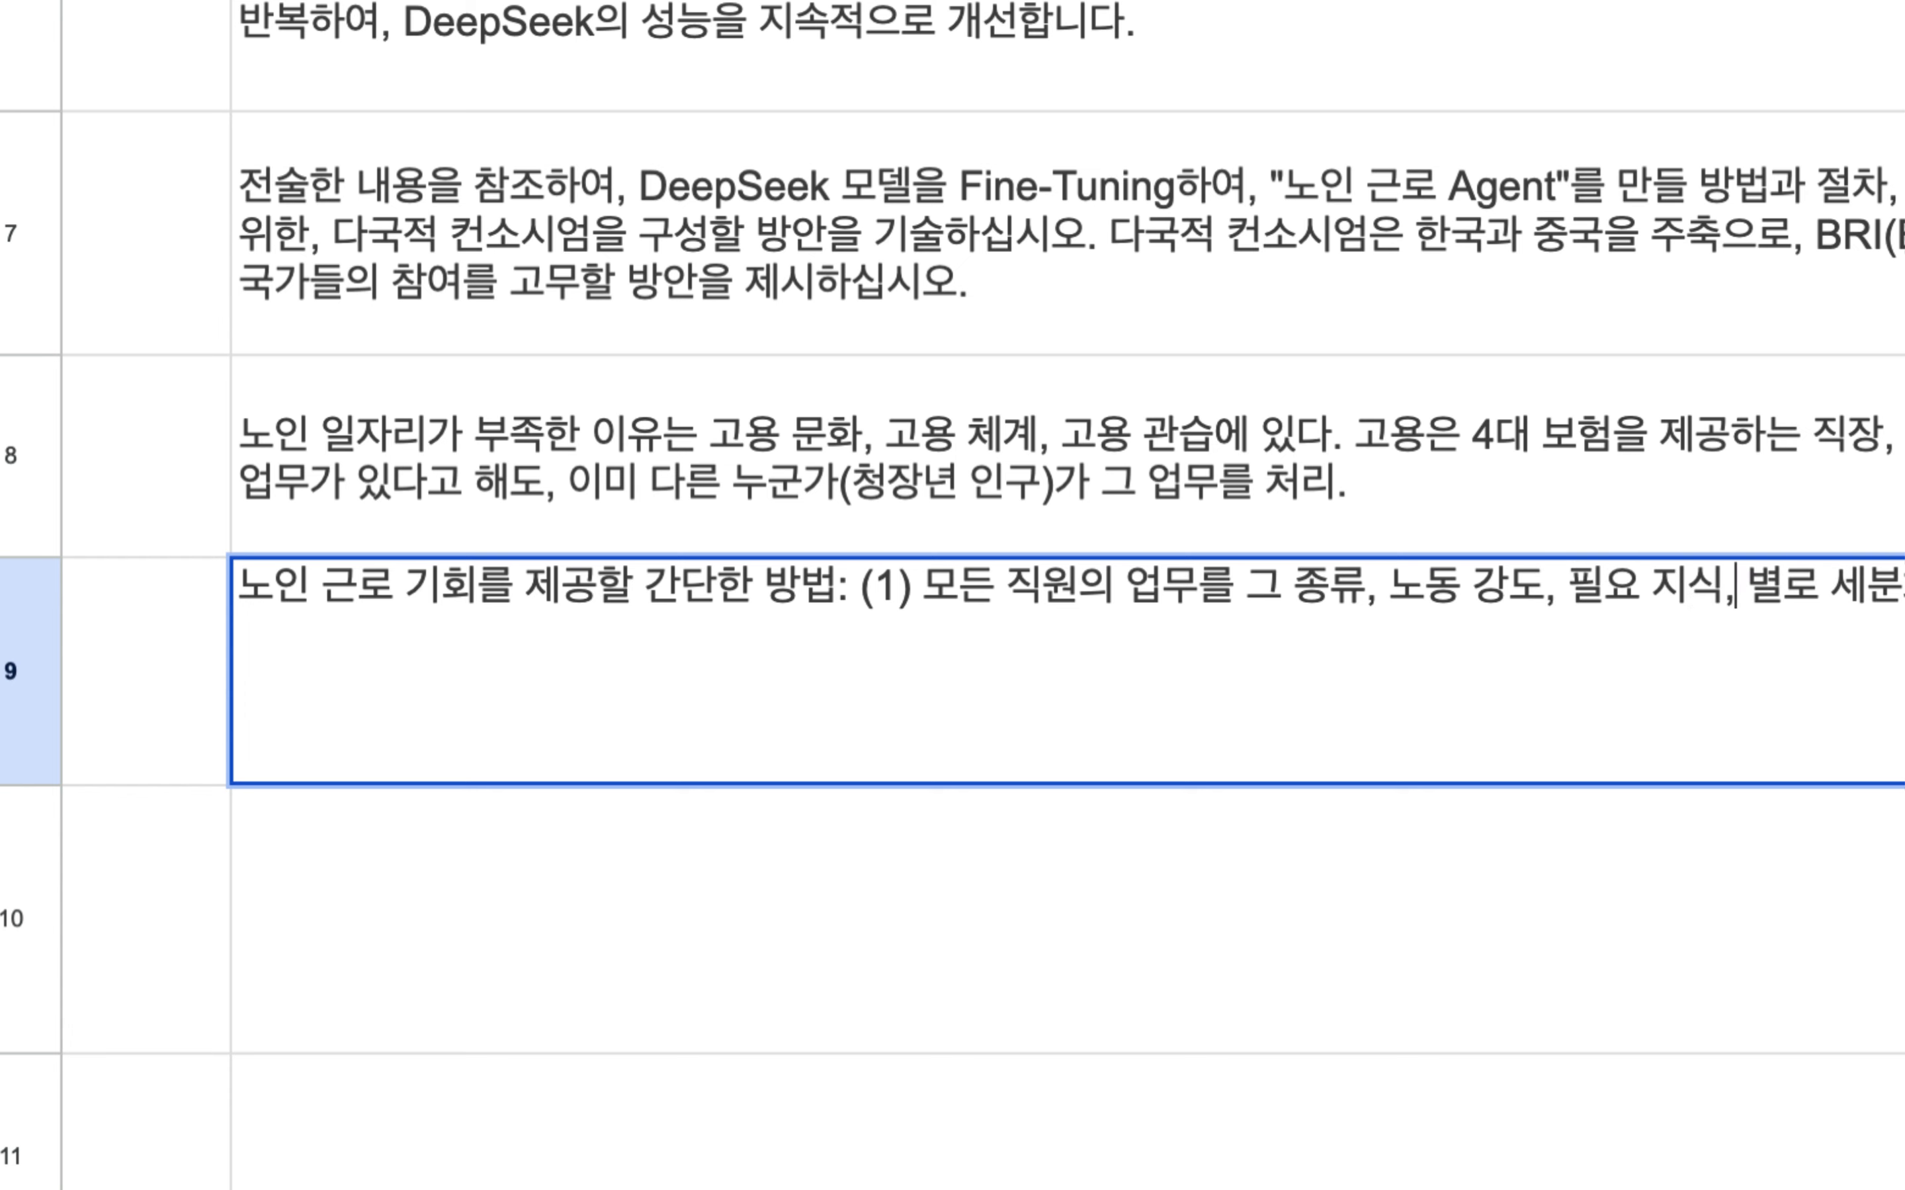
pyautogui.write(' 기술, ')
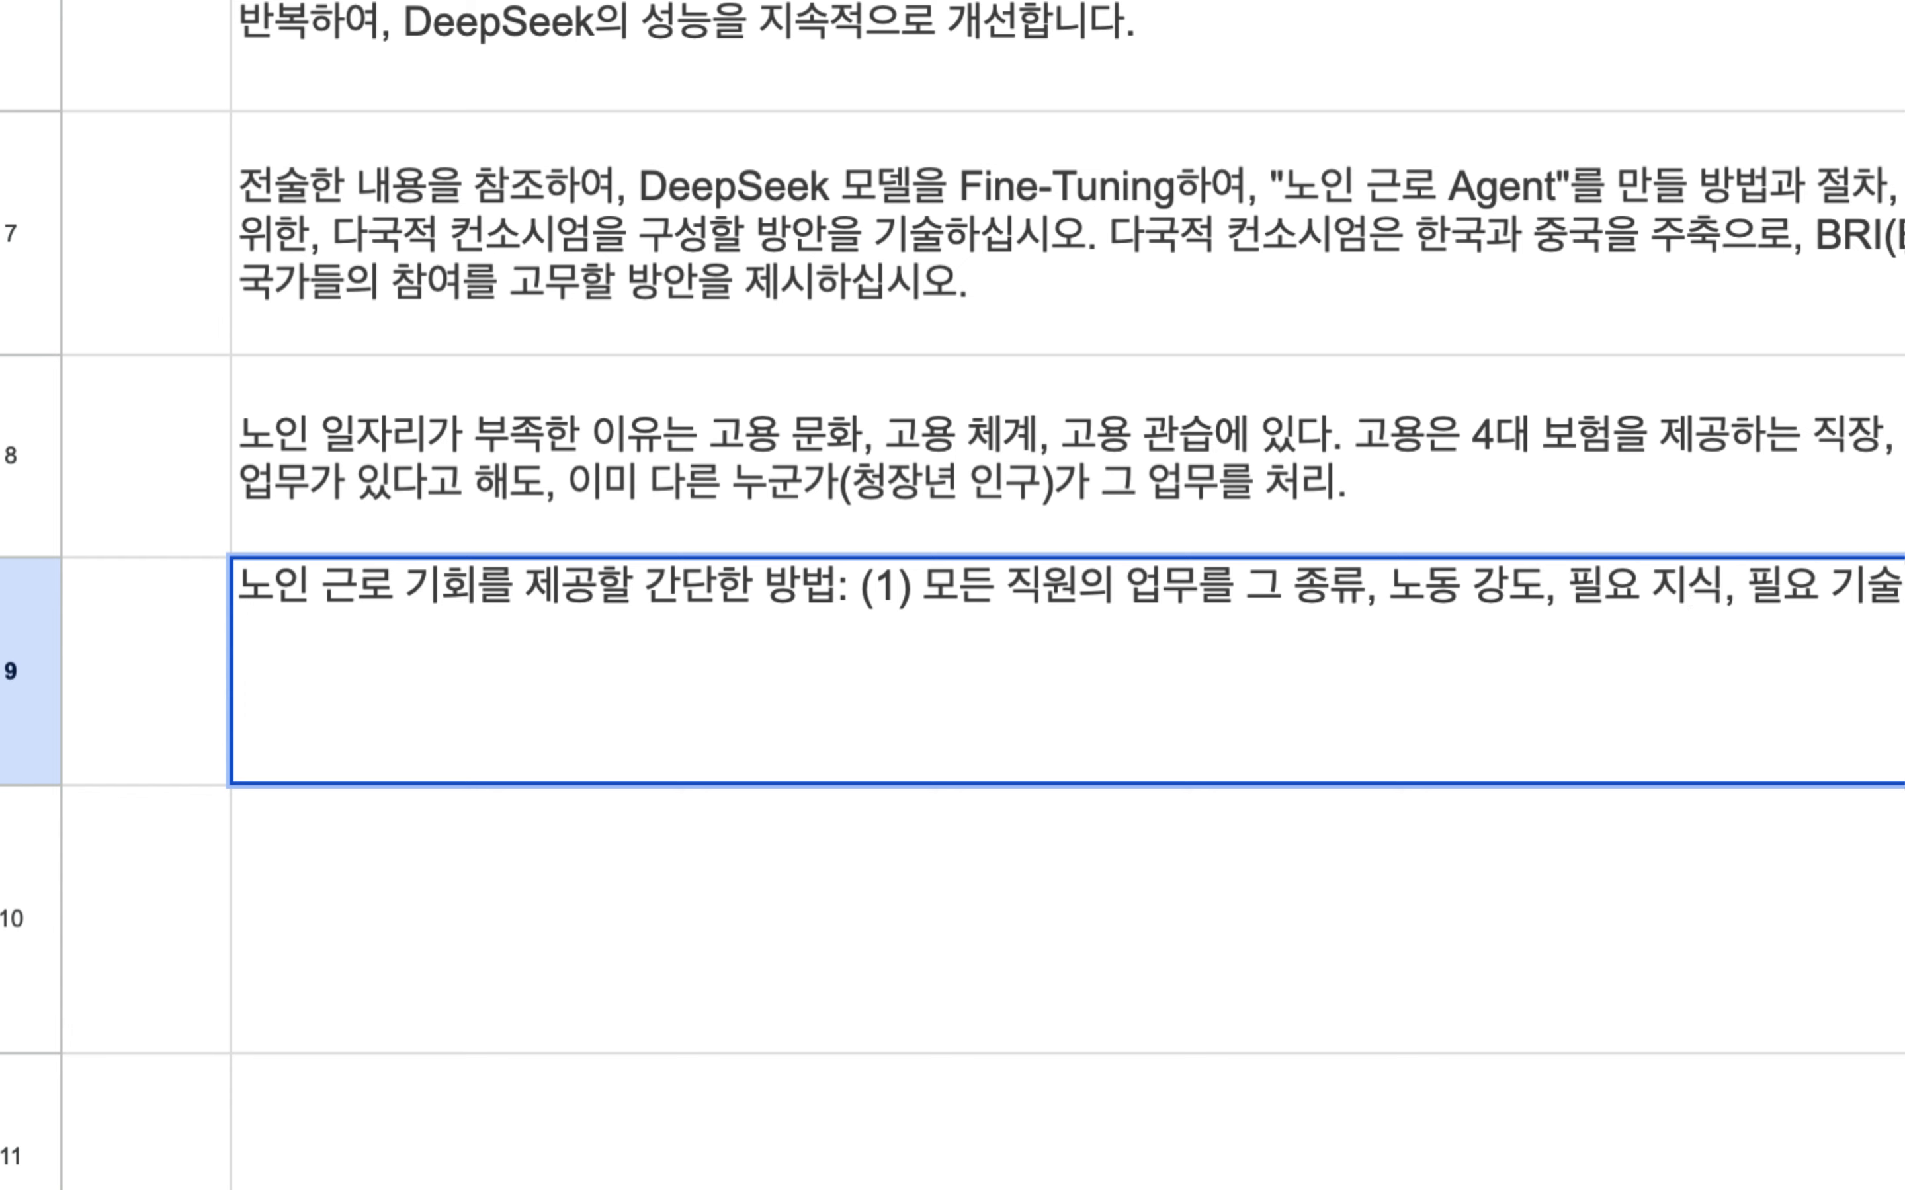
pyautogui.write('필요 체력')
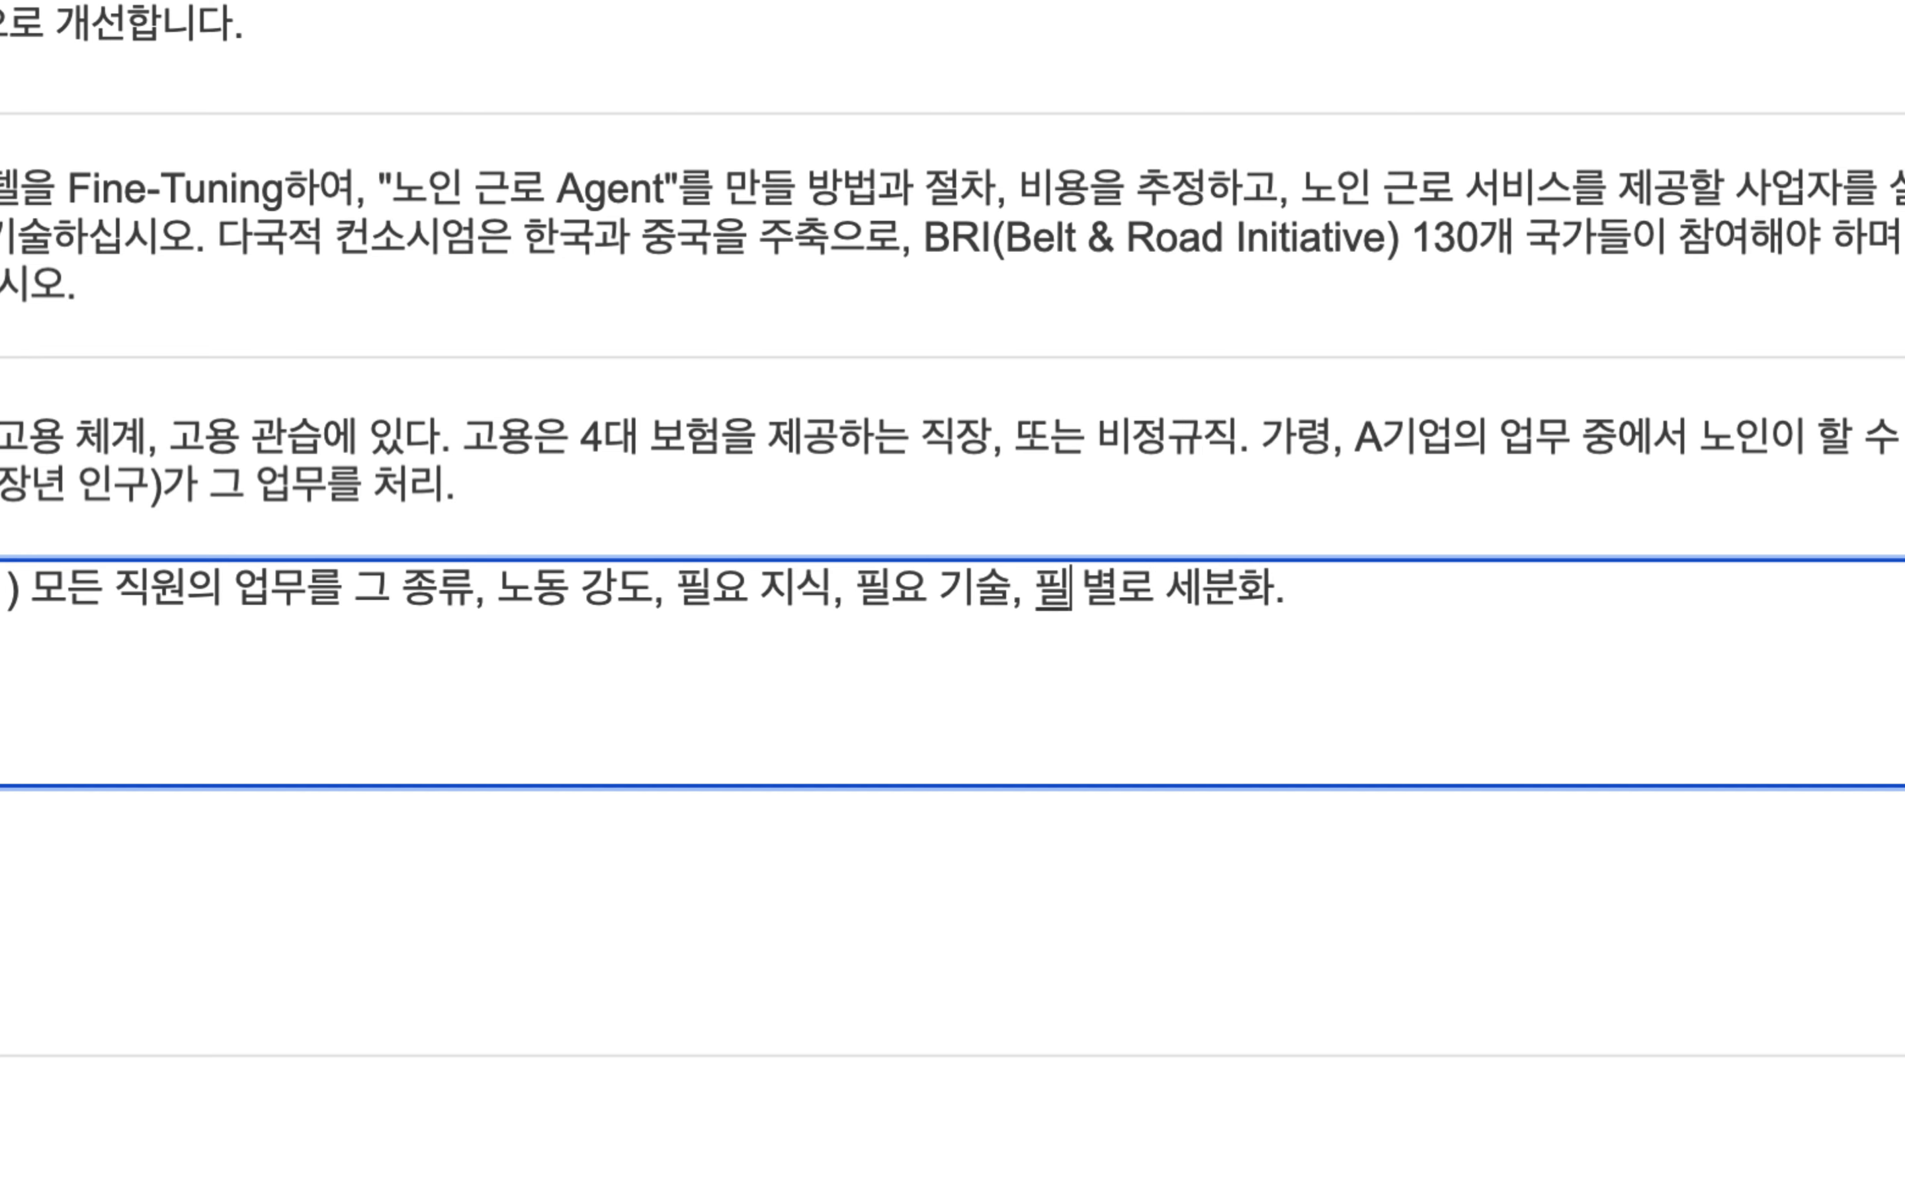
pyautogui.write(' 등 다양한')
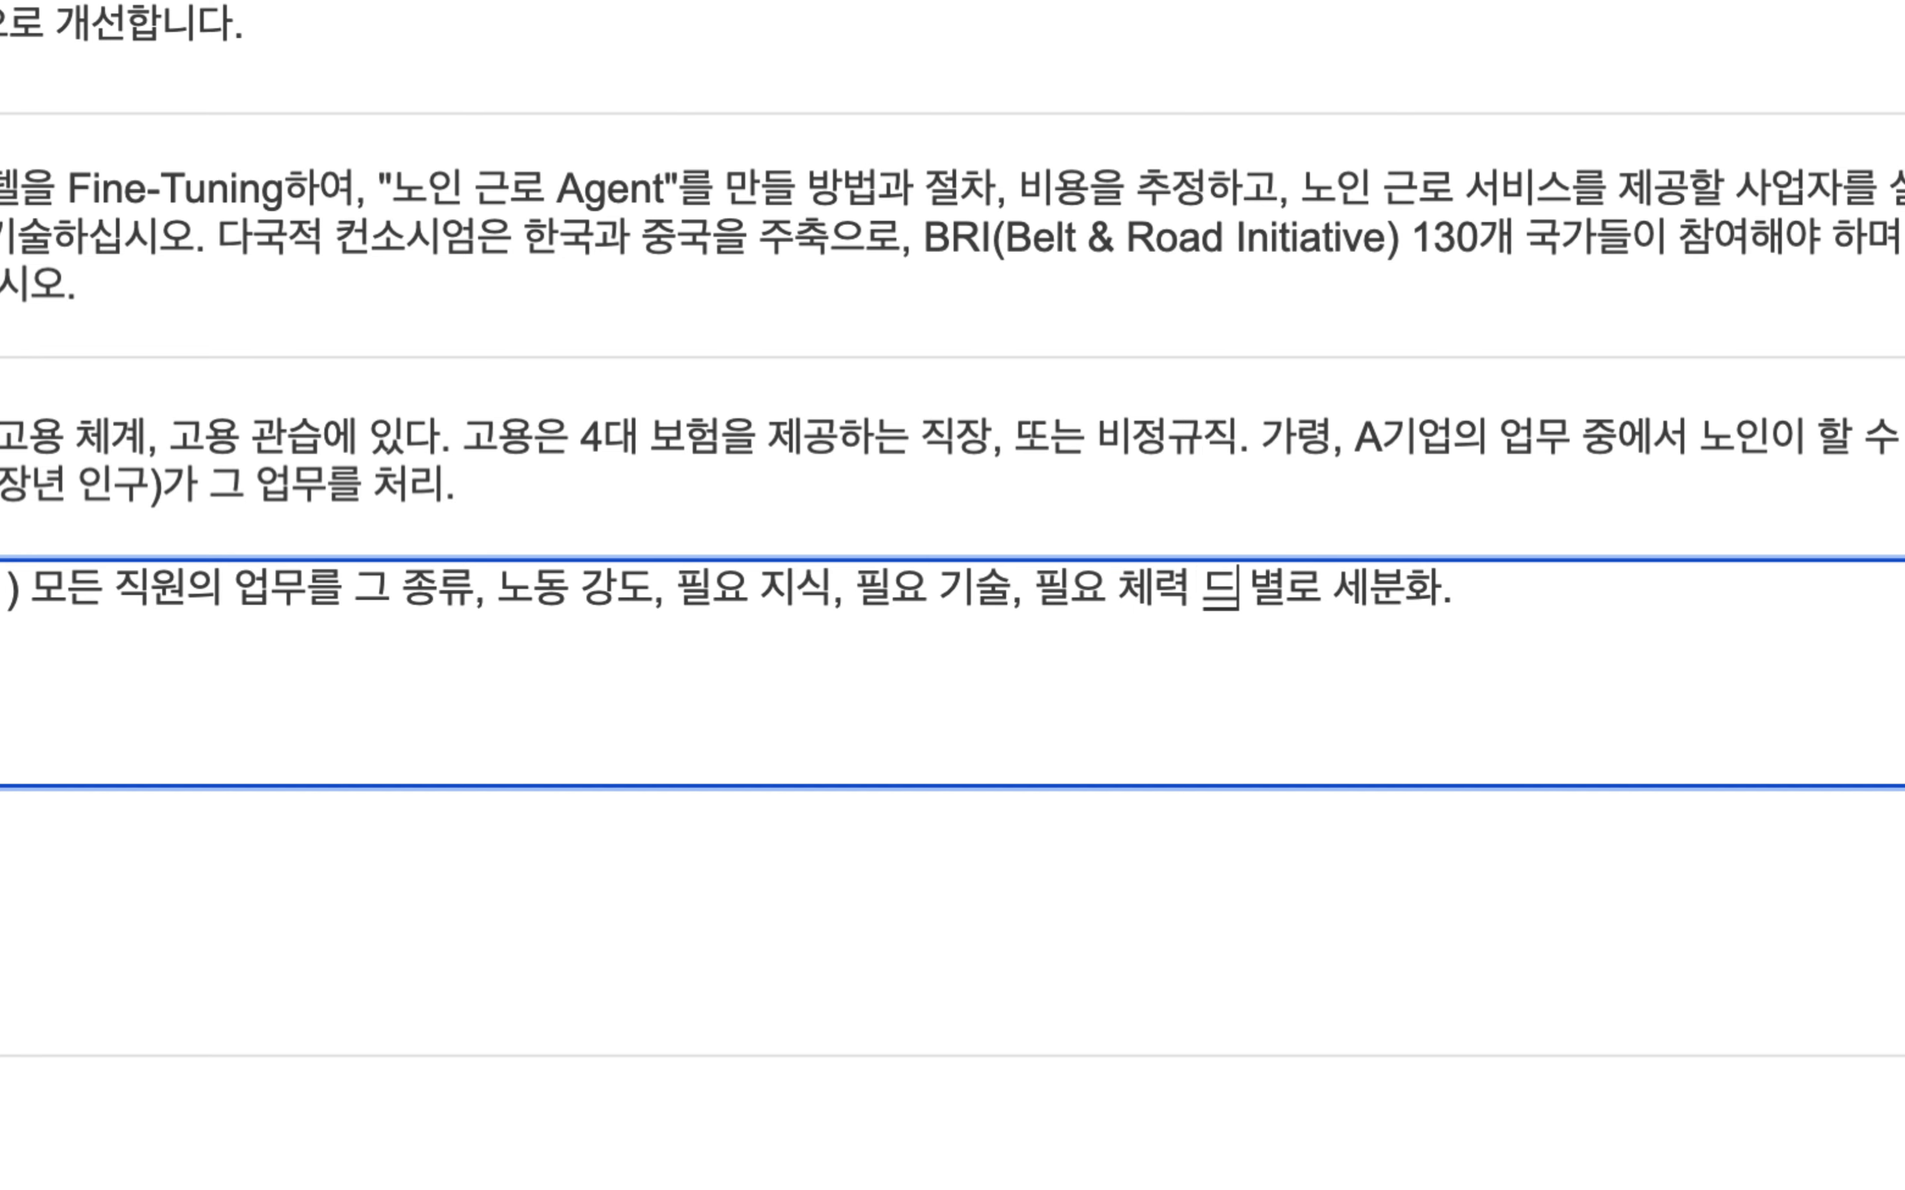
pyautogui.write(' 카테고')
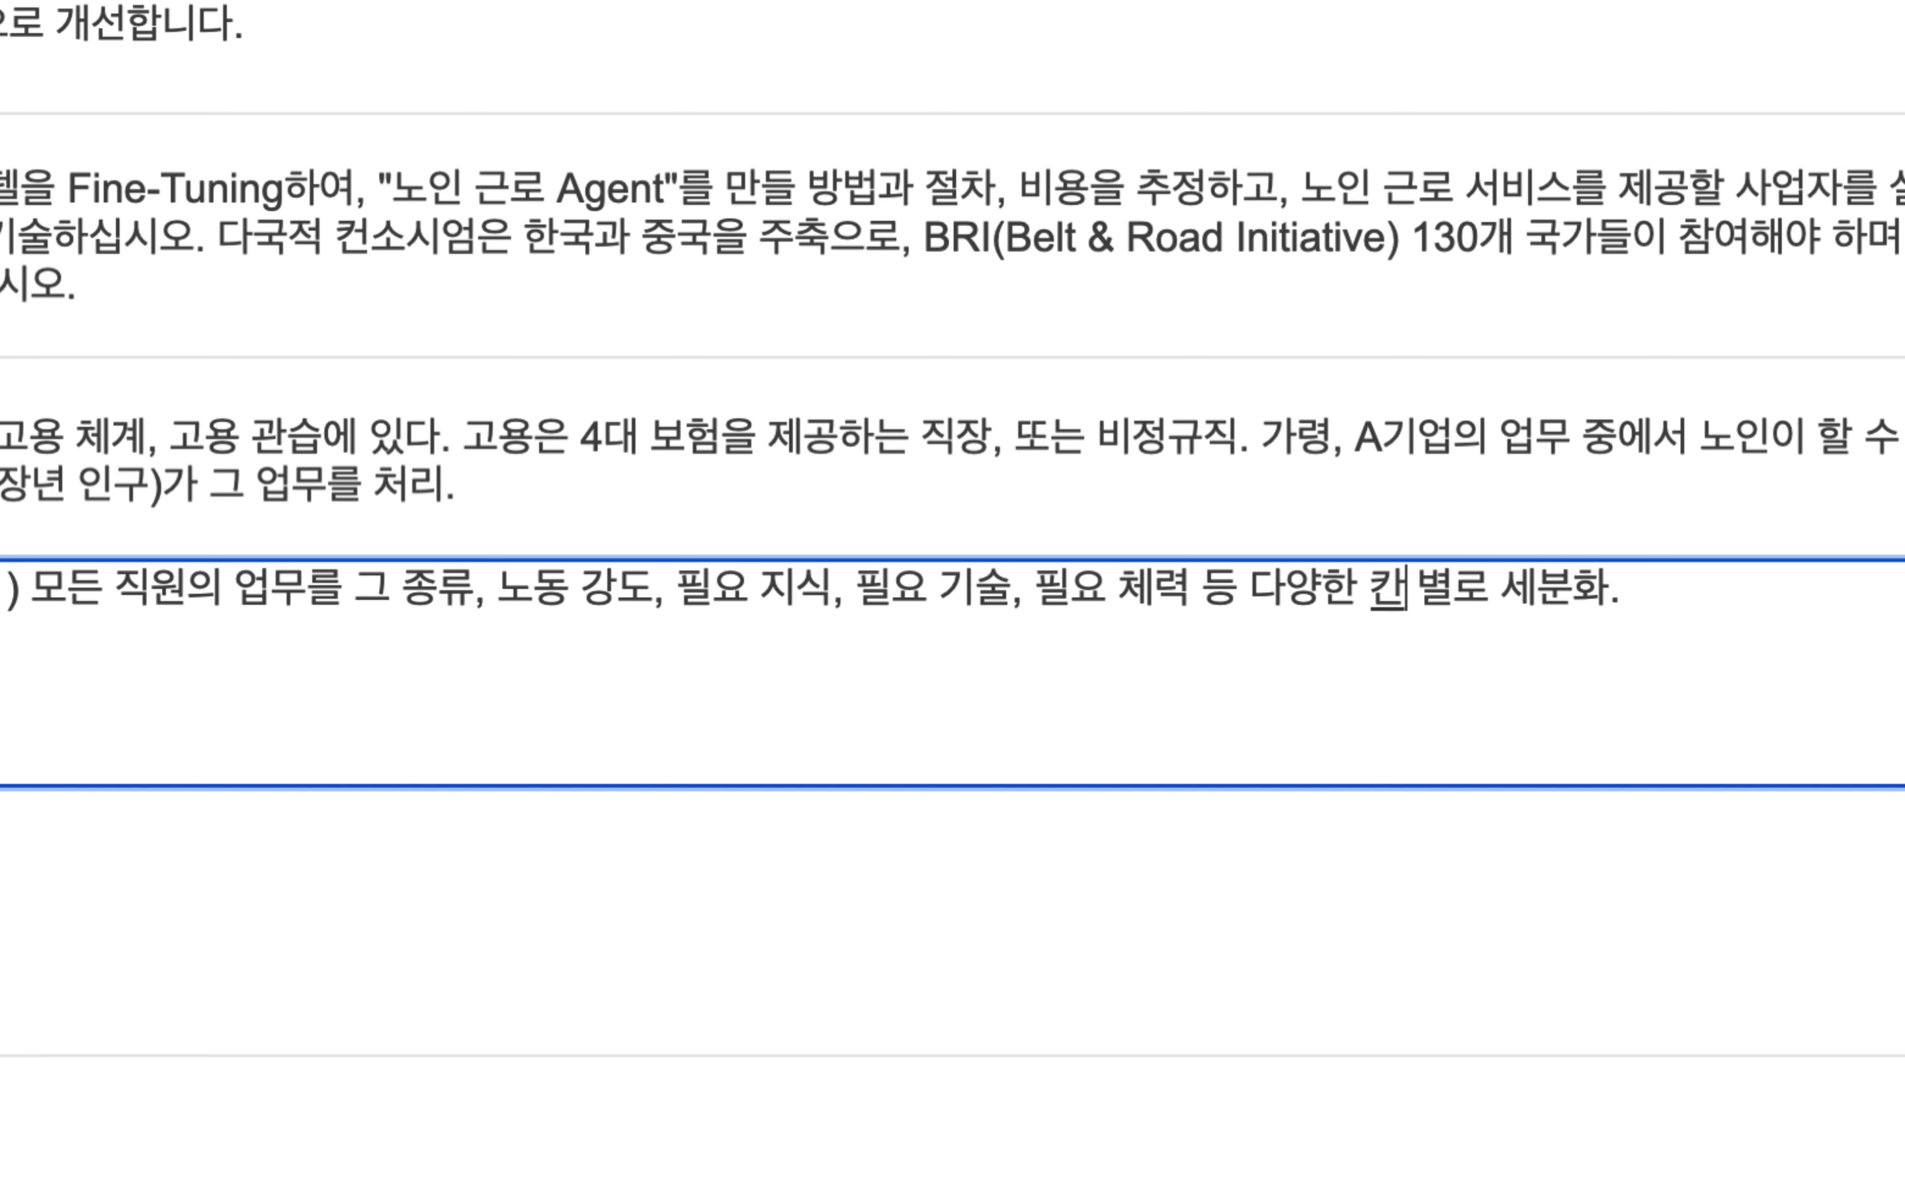
pyautogui.write('리로')
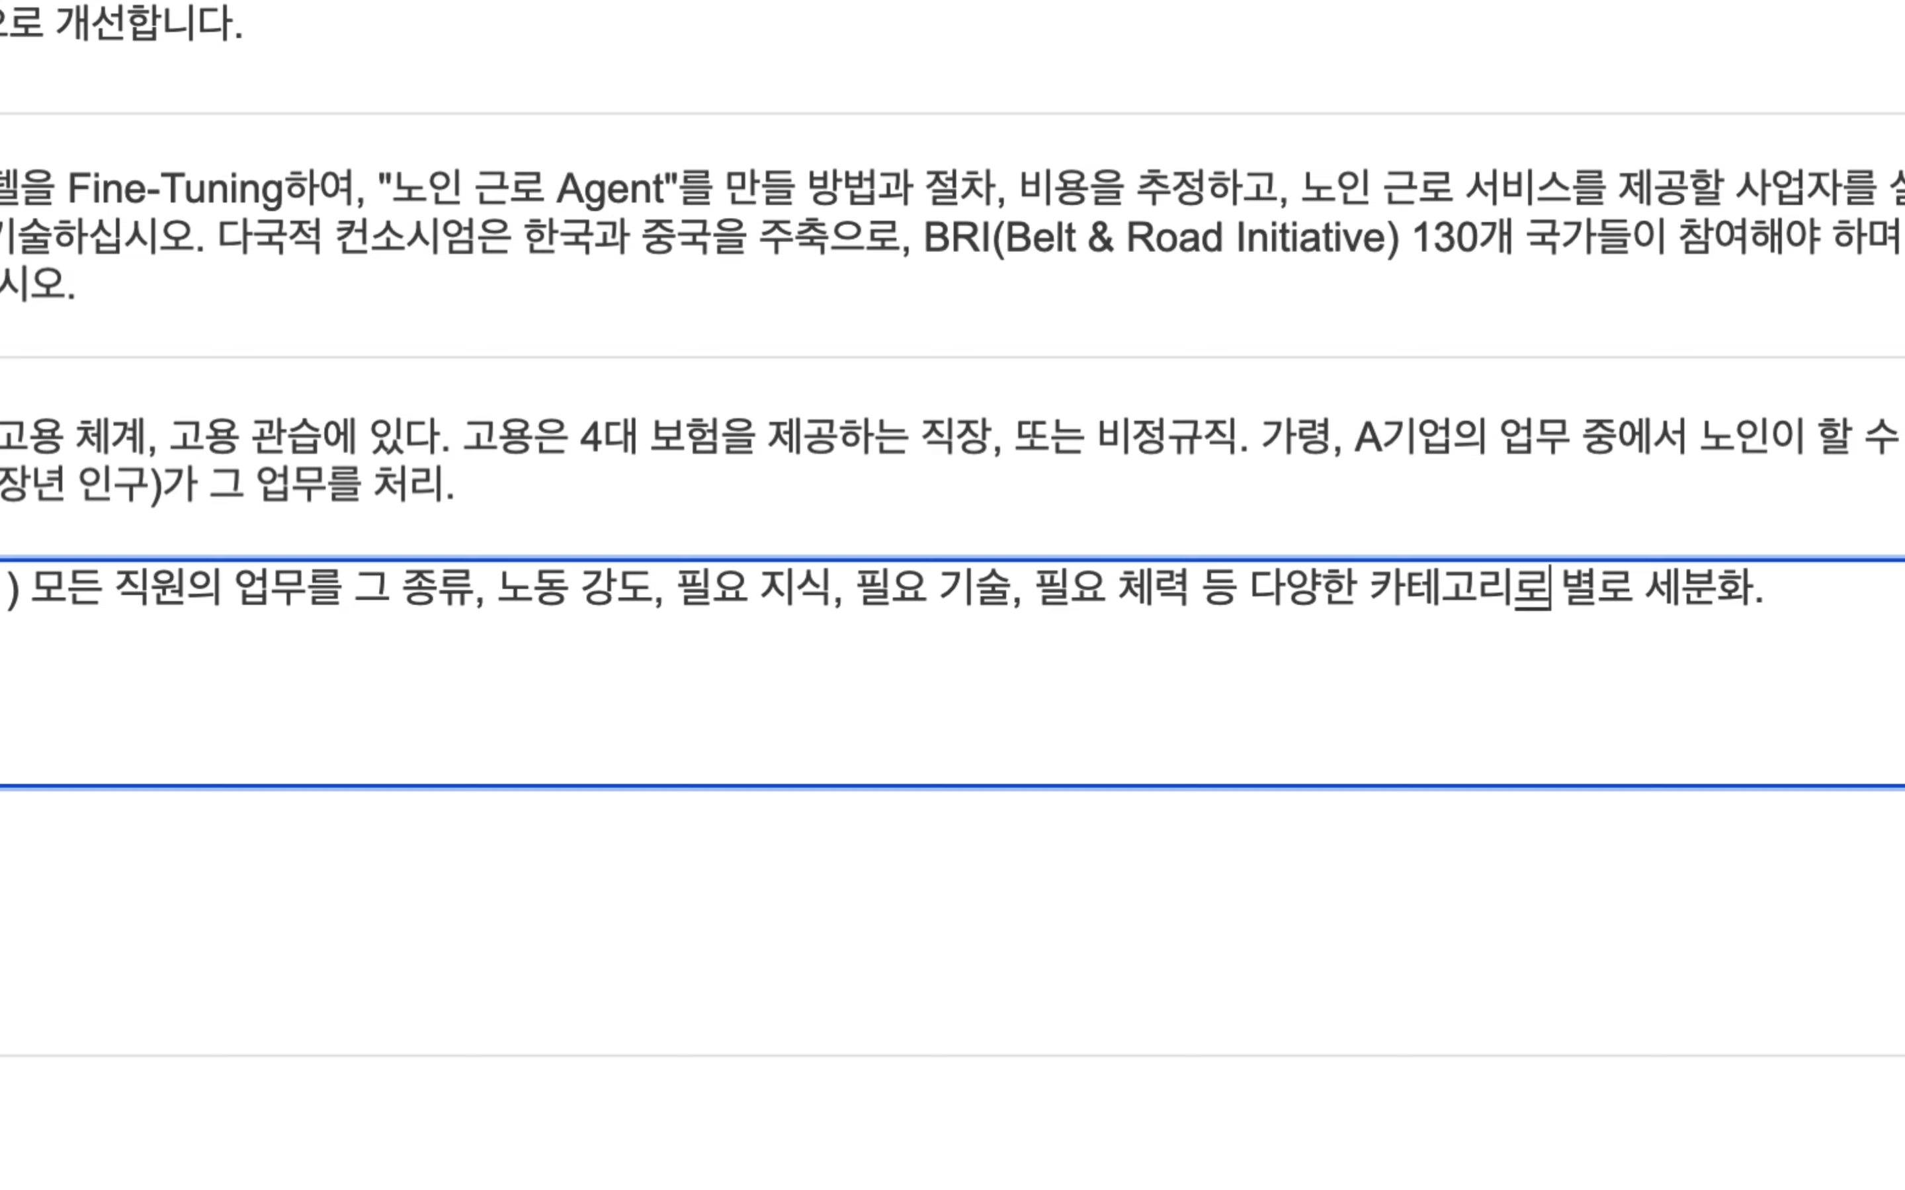
# Step: Append the sentence "모든 시민은 자신이 가장 잘할 수 있는 업무에 집중." after "세분화." in row 9
pyautogui.click(1859, 626)
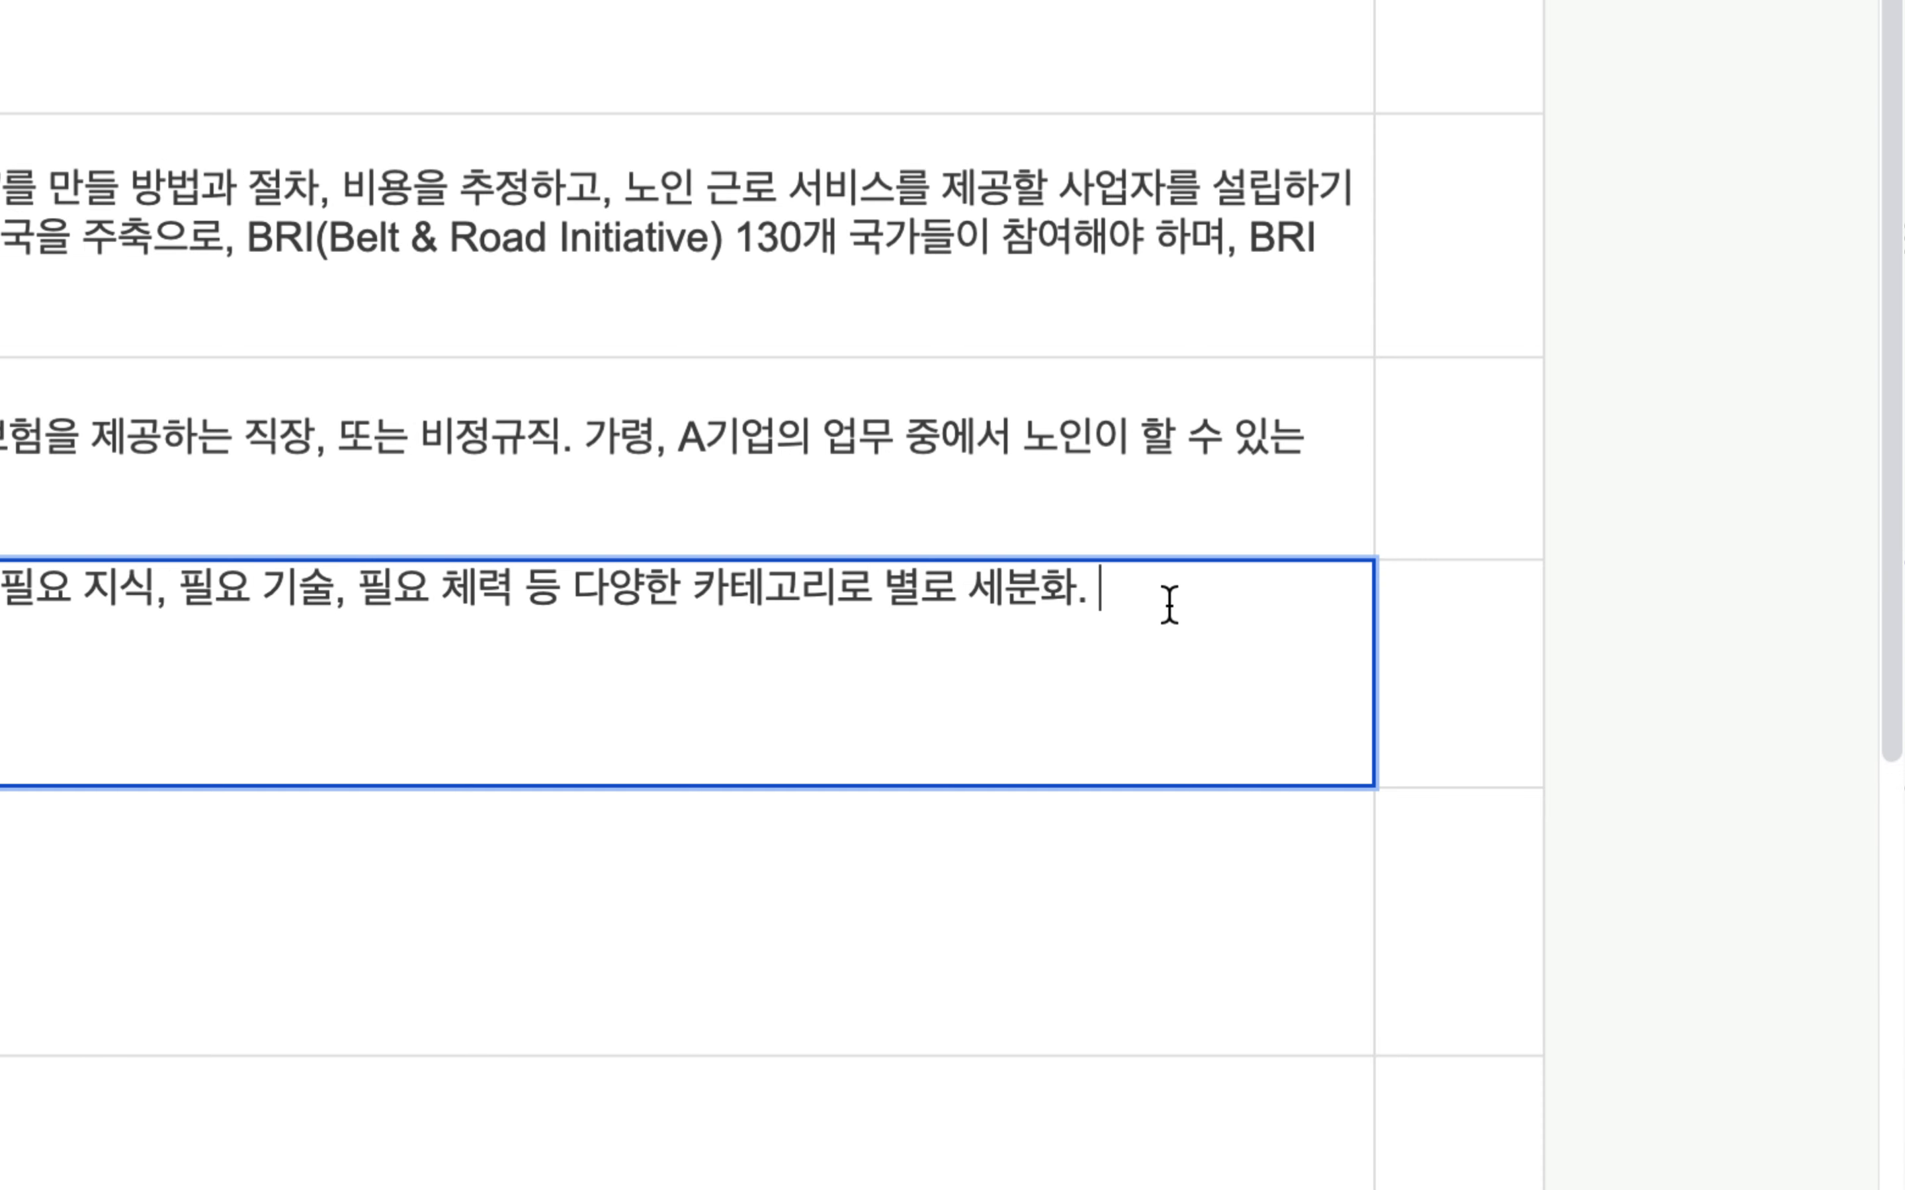
pyautogui.write('모든')
pyautogui.press('BackSpace')
pyautogui.press('BackSpace')
pyautogui.press('BackSpace')
pyautogui.write('시민은 자신')
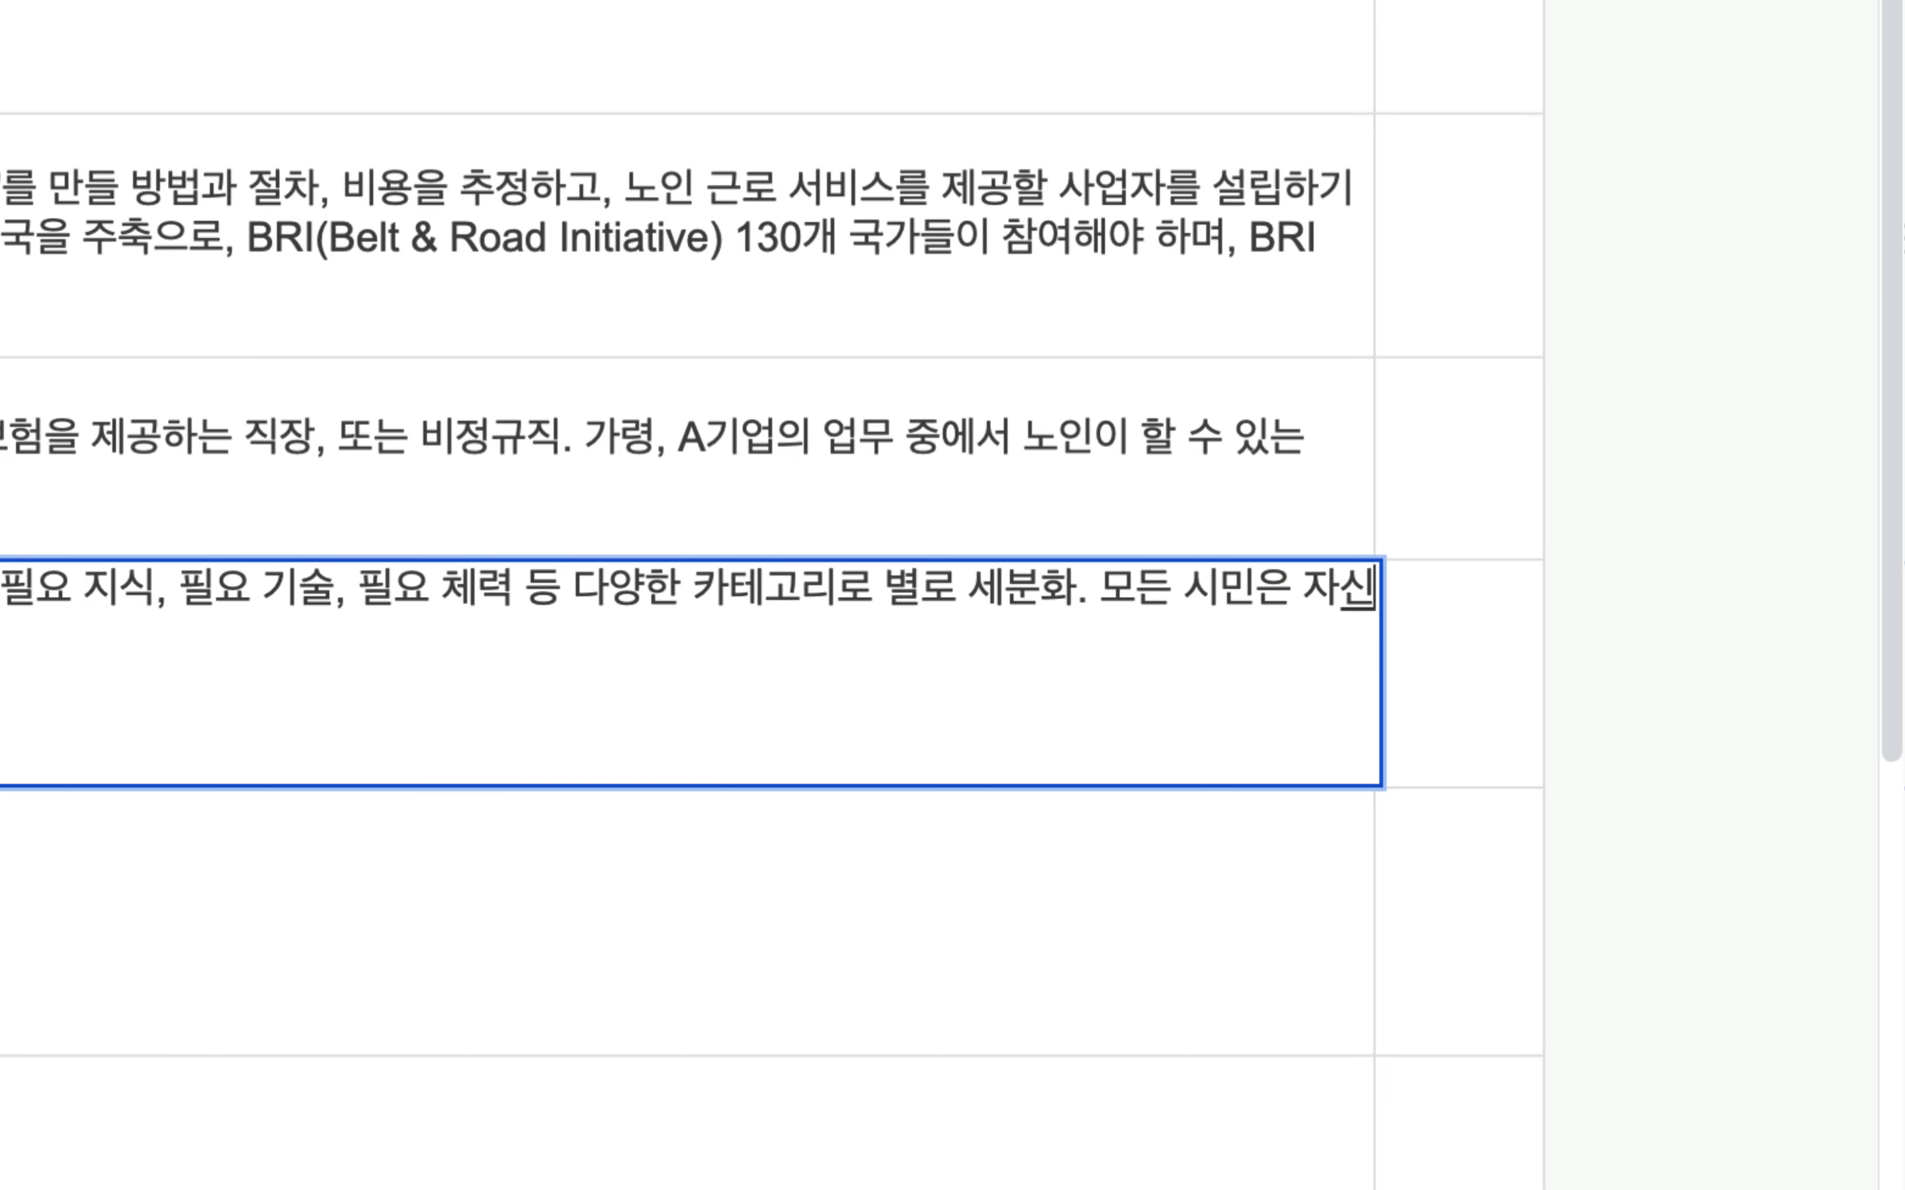
pyautogui.write('이 가장 재ㄹ할 수 있ㄴ')
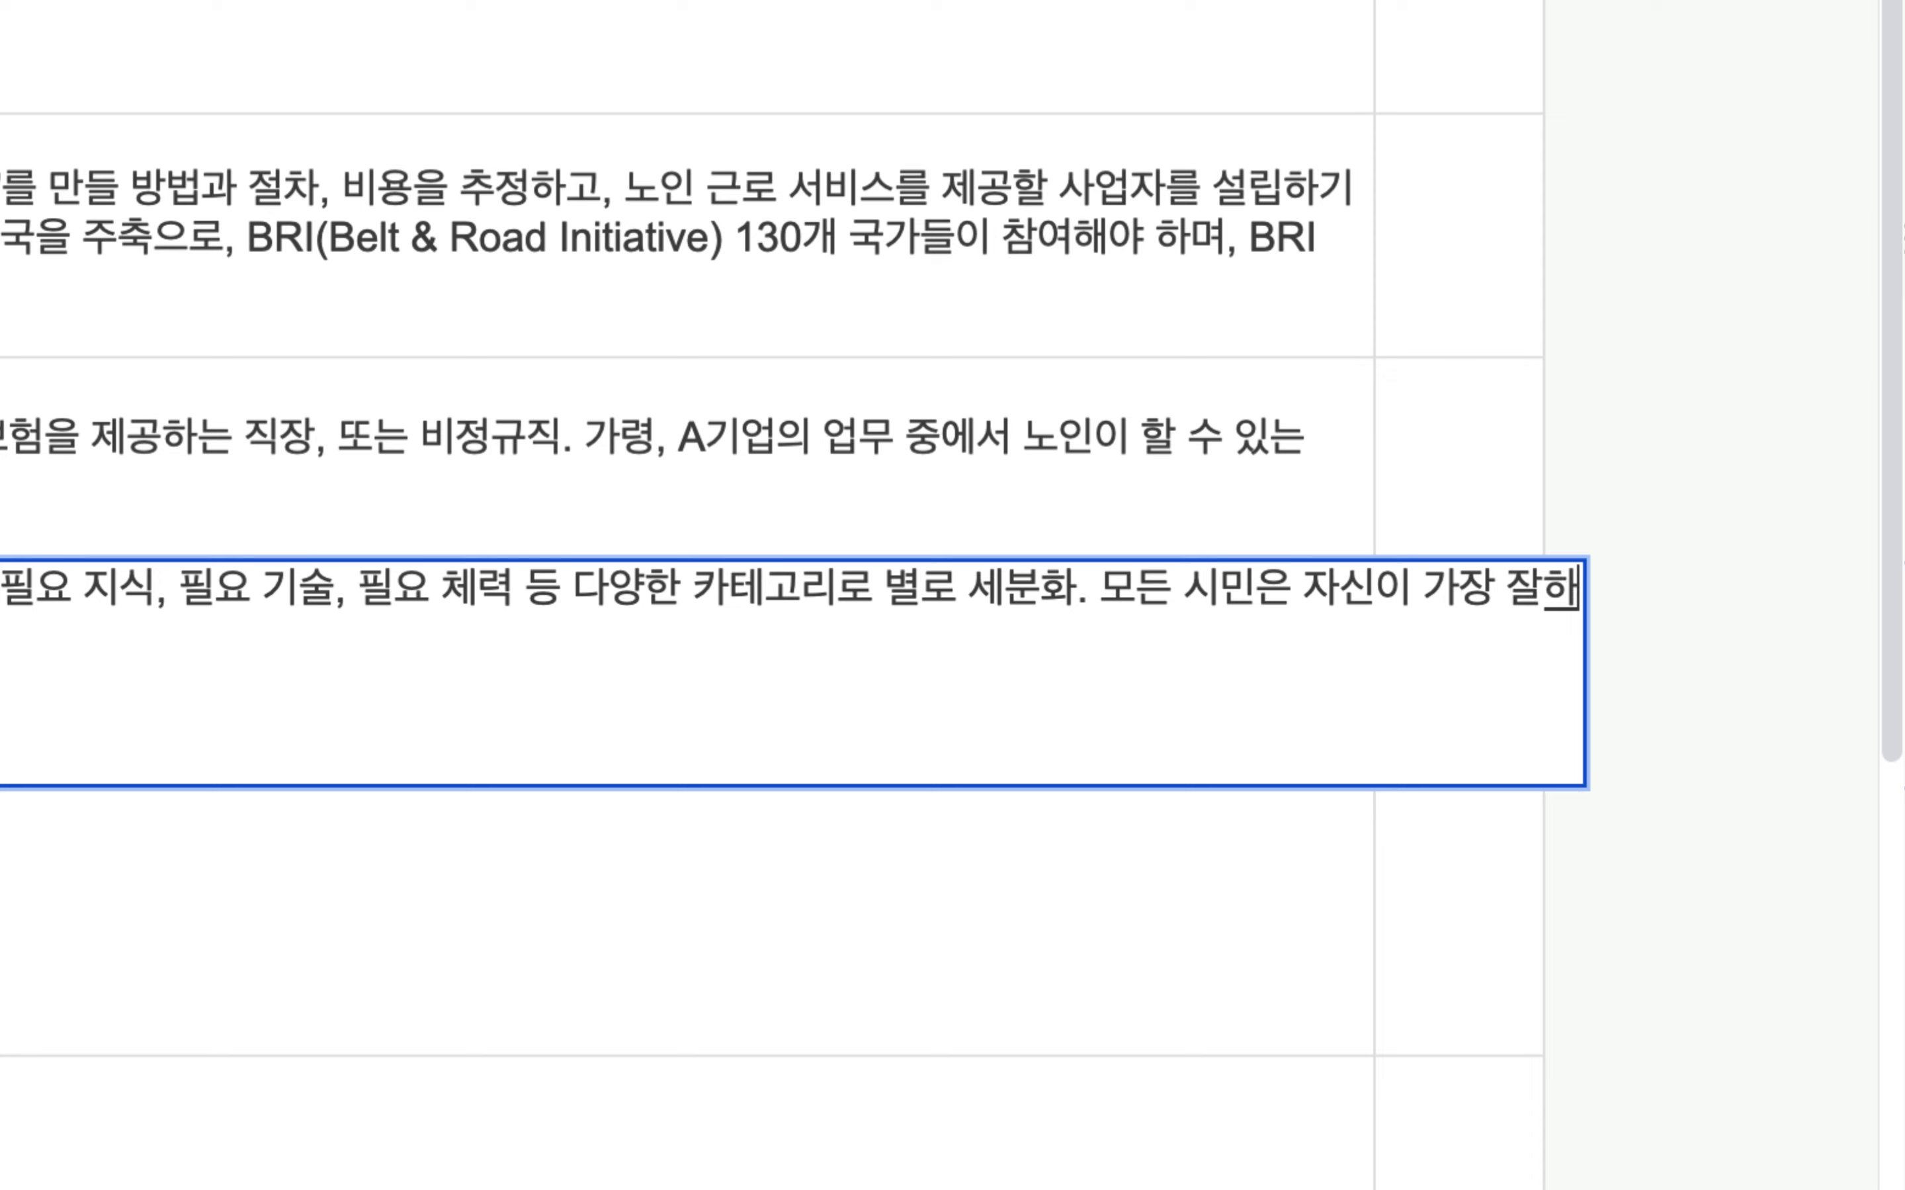
pyautogui.write('ㅡㄴ 업무만')
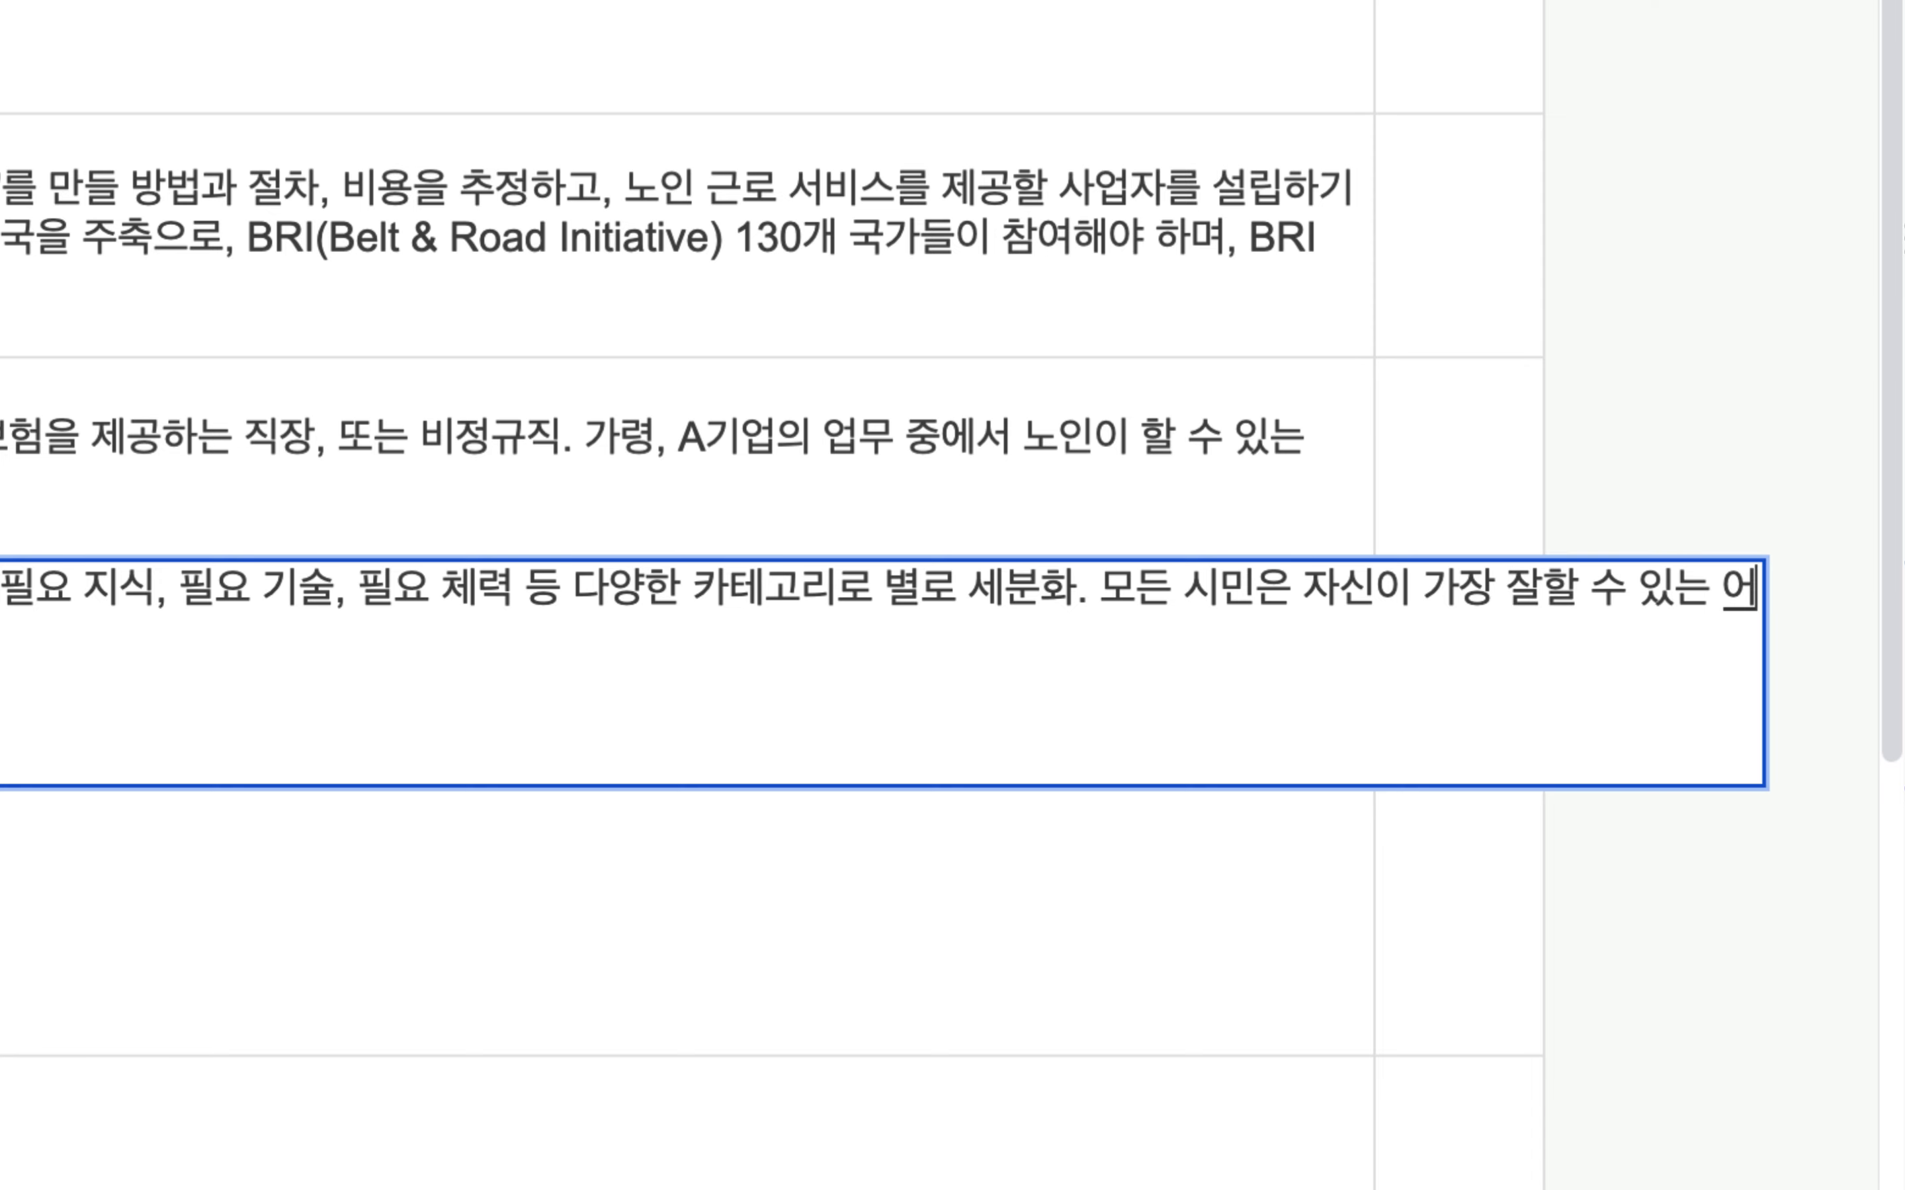
pyautogui.press('BackSpace')
pyautogui.write('에')
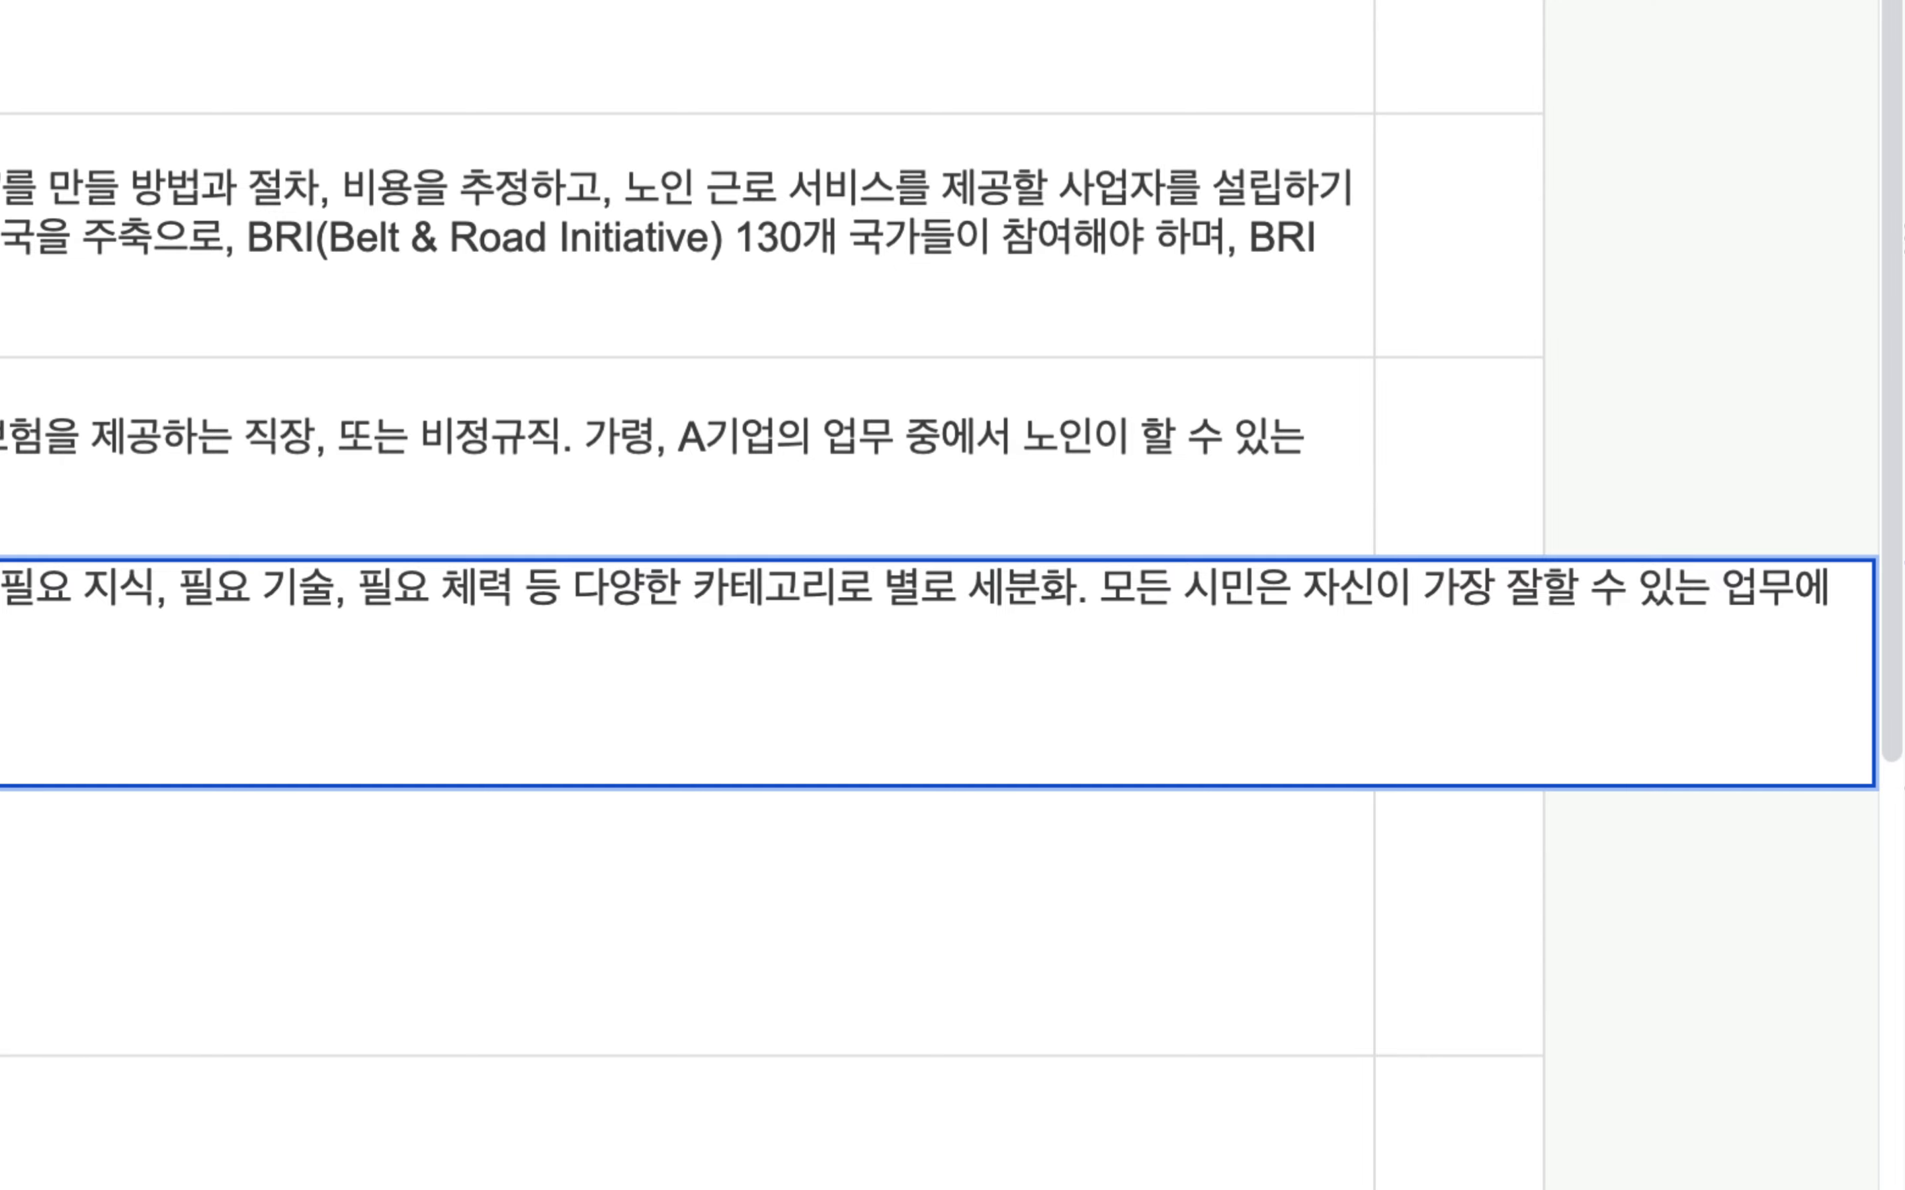
pyautogui.write(' 집중. ')
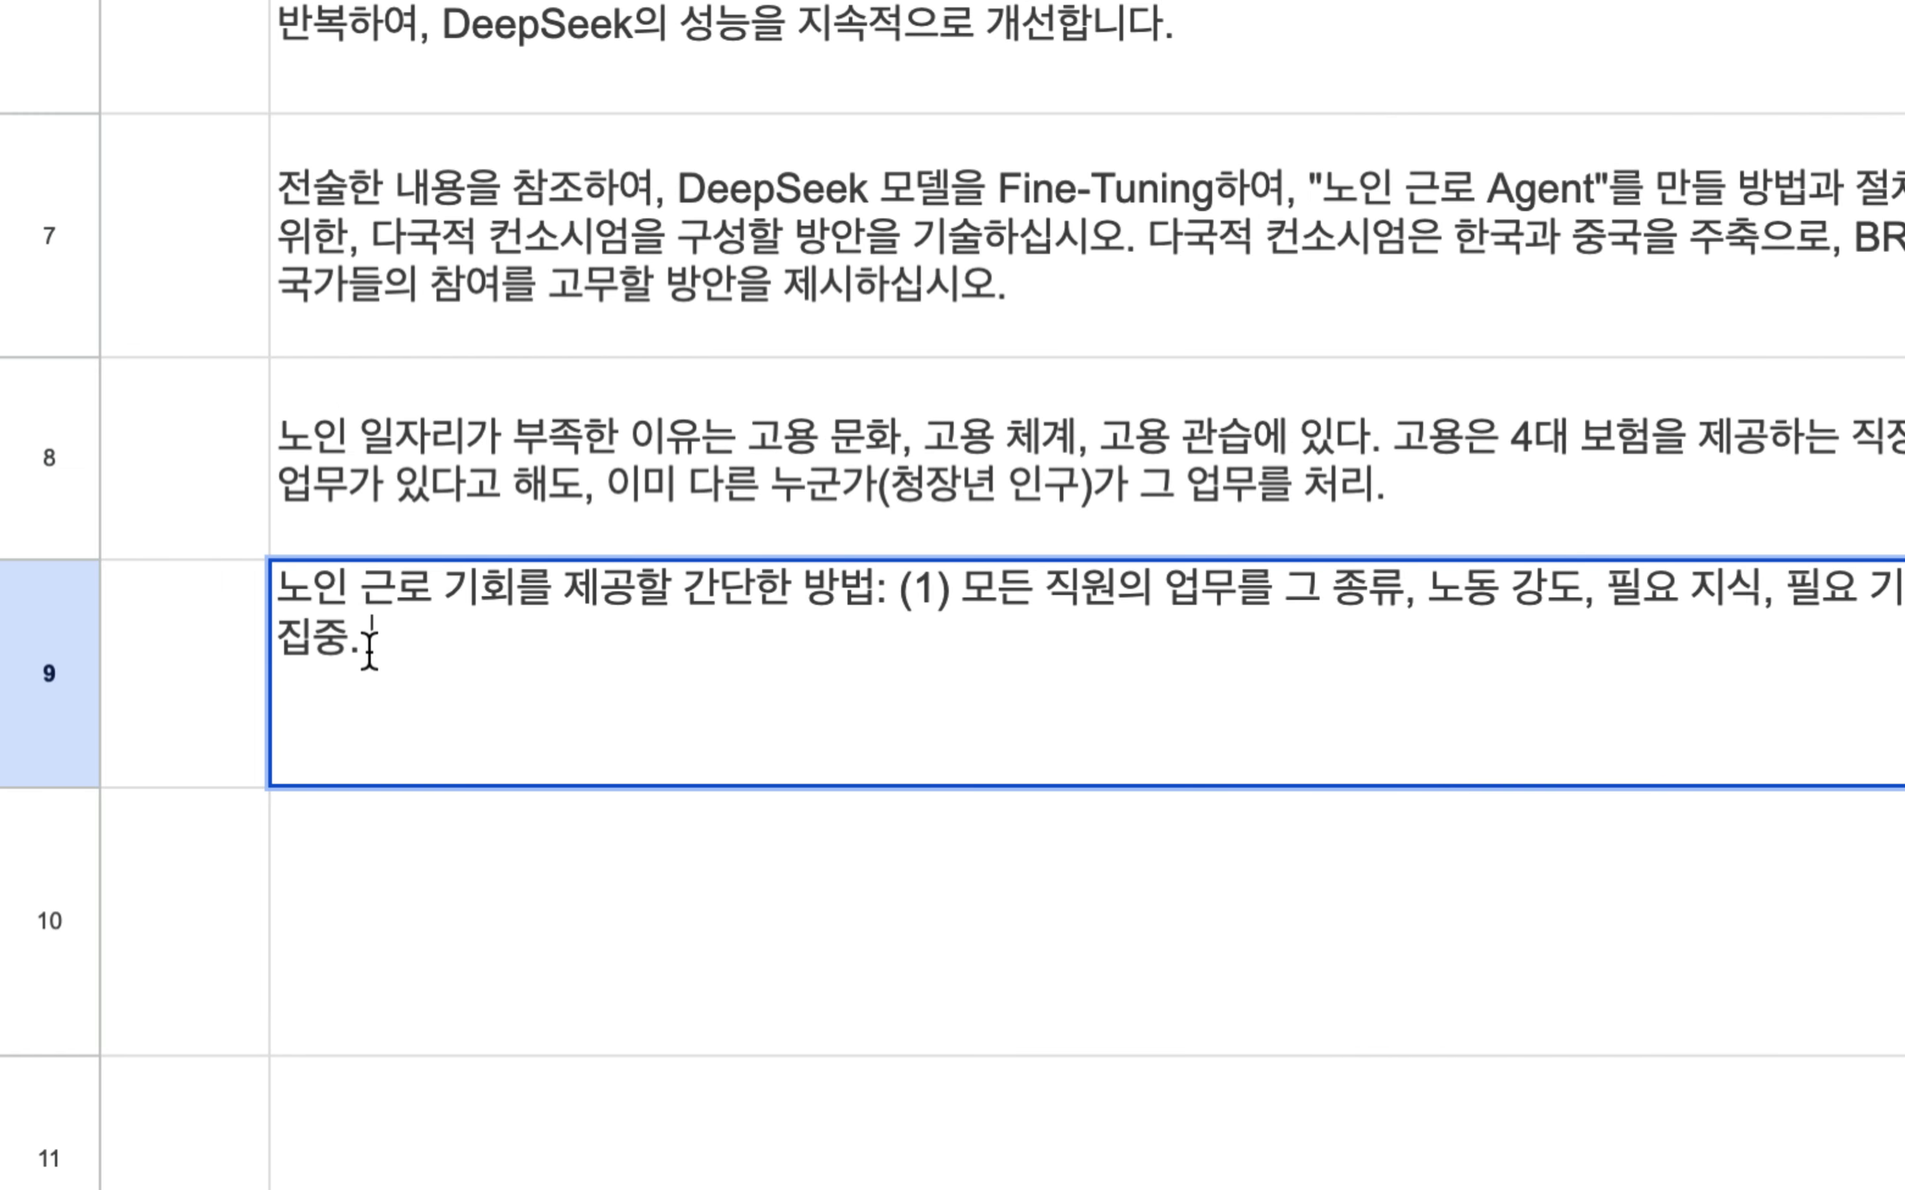
# Step: Add the sentence "이른바, 모든 직책에서 소위 잡무를 제거." to the end of the row 9 text
pyautogui.write('이른바, ')
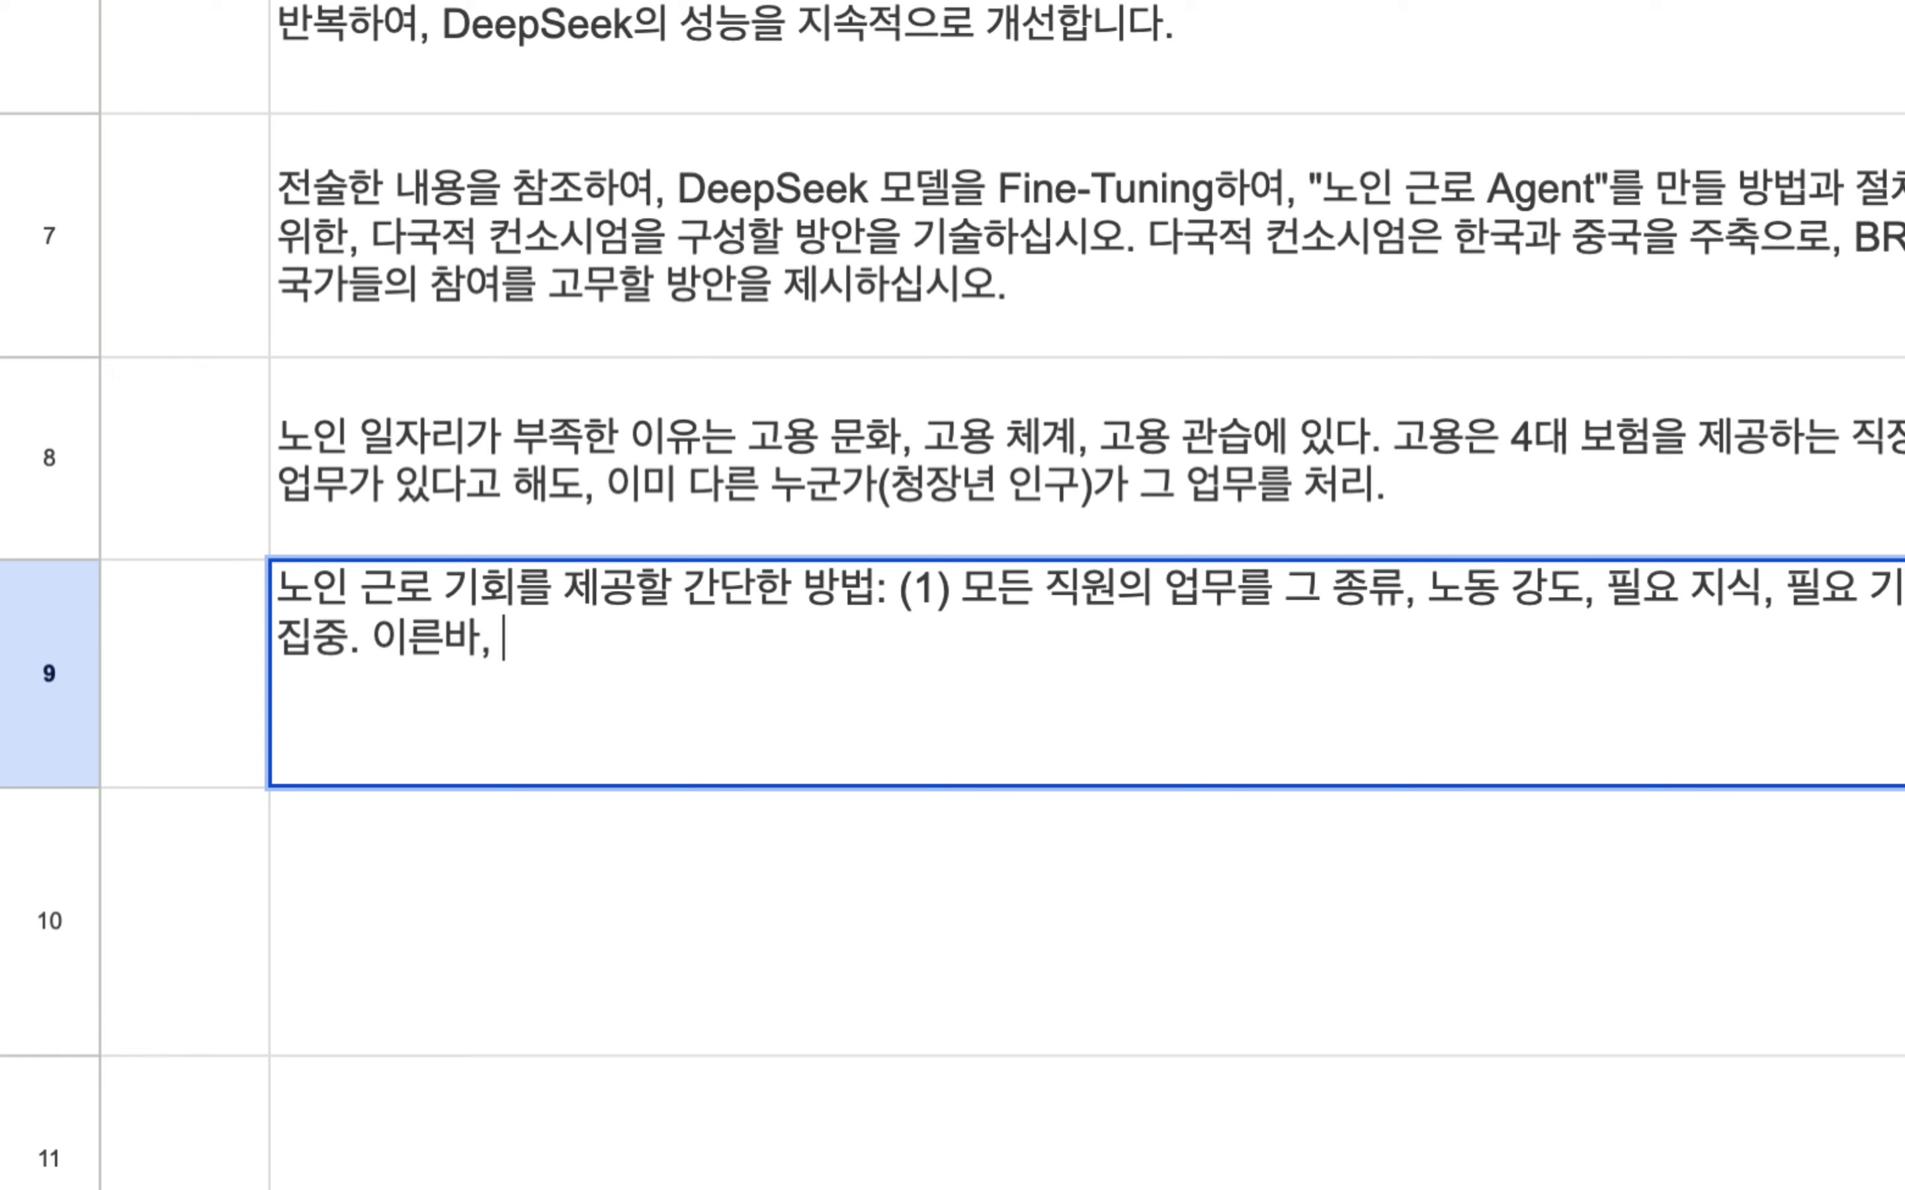
pyautogui.write('모든 직책에')
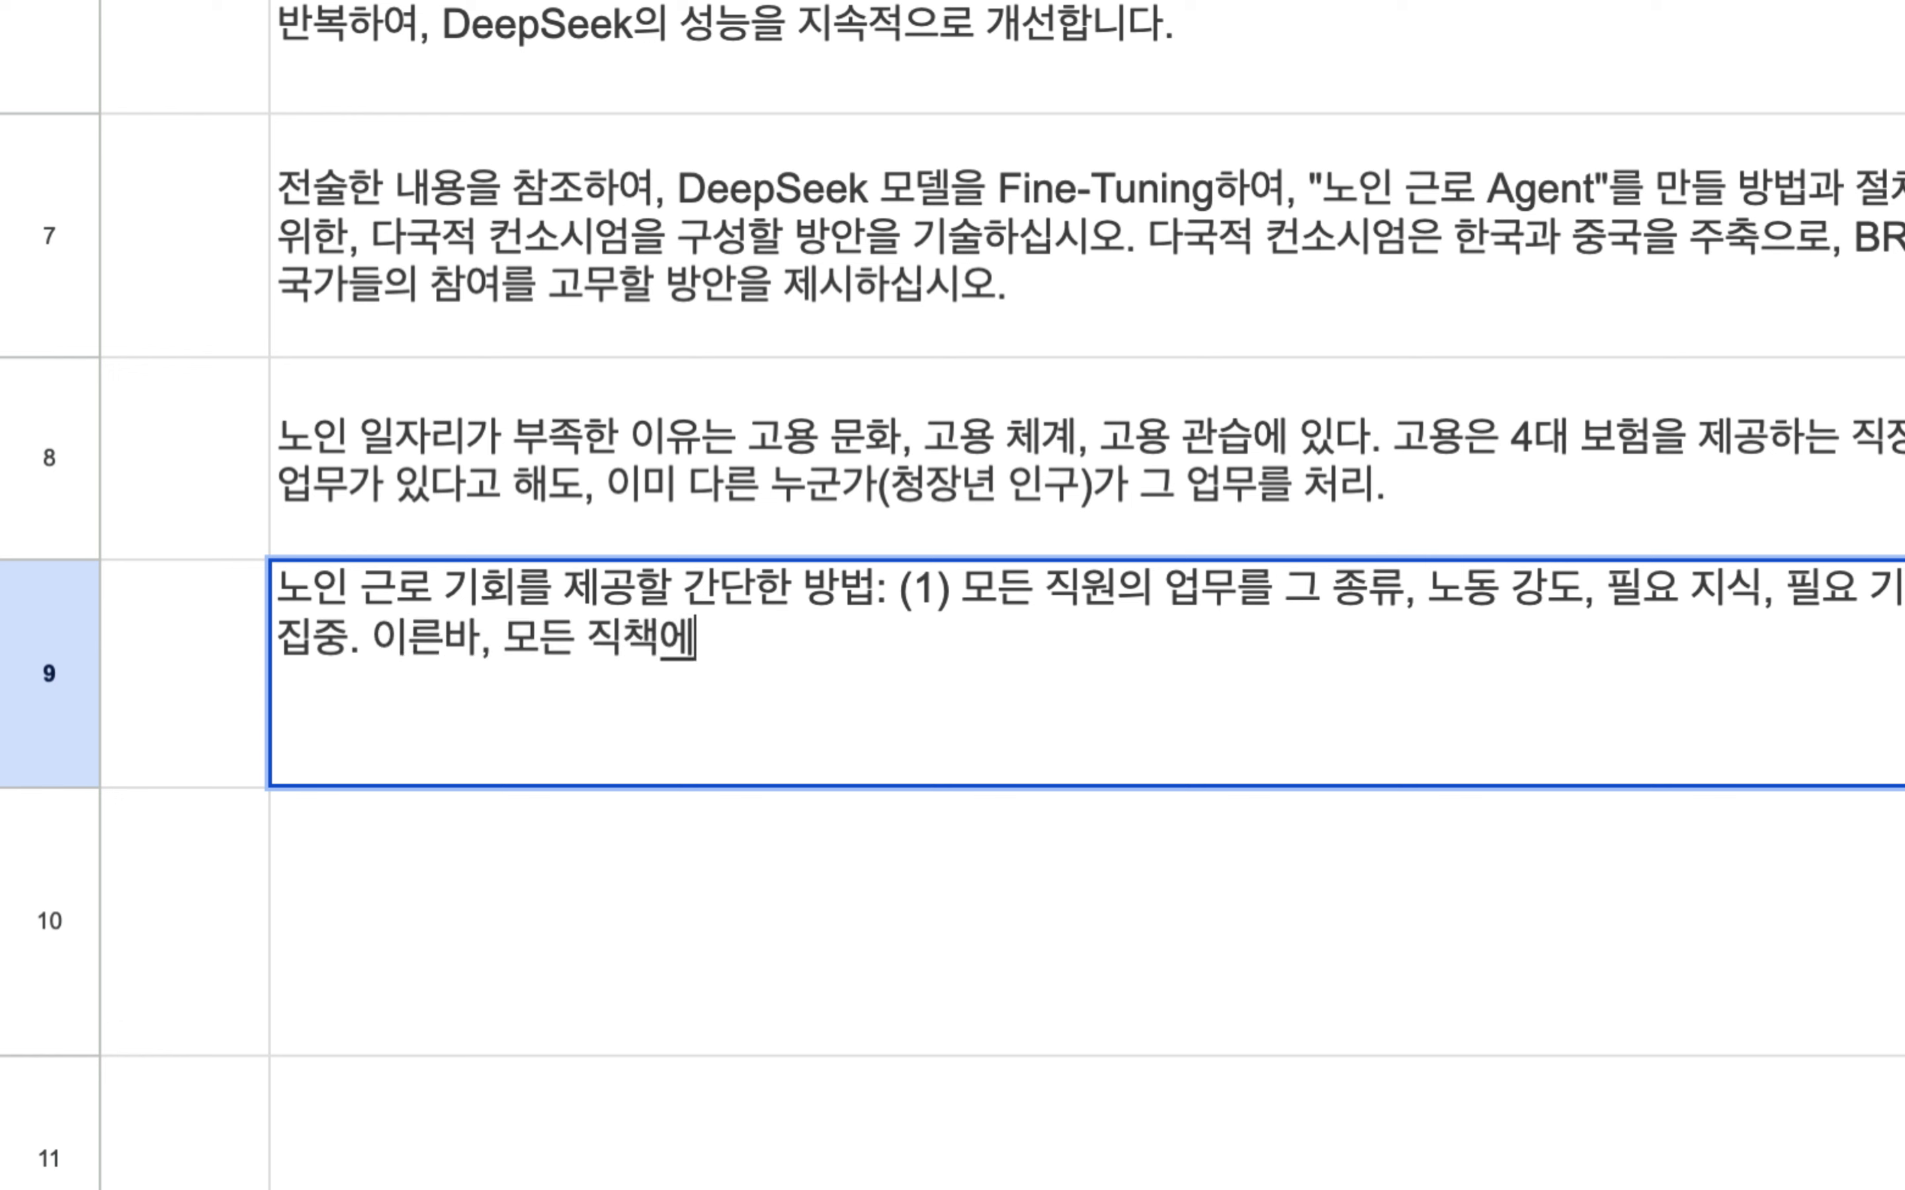
pyautogui.write('서 소위 잡무')
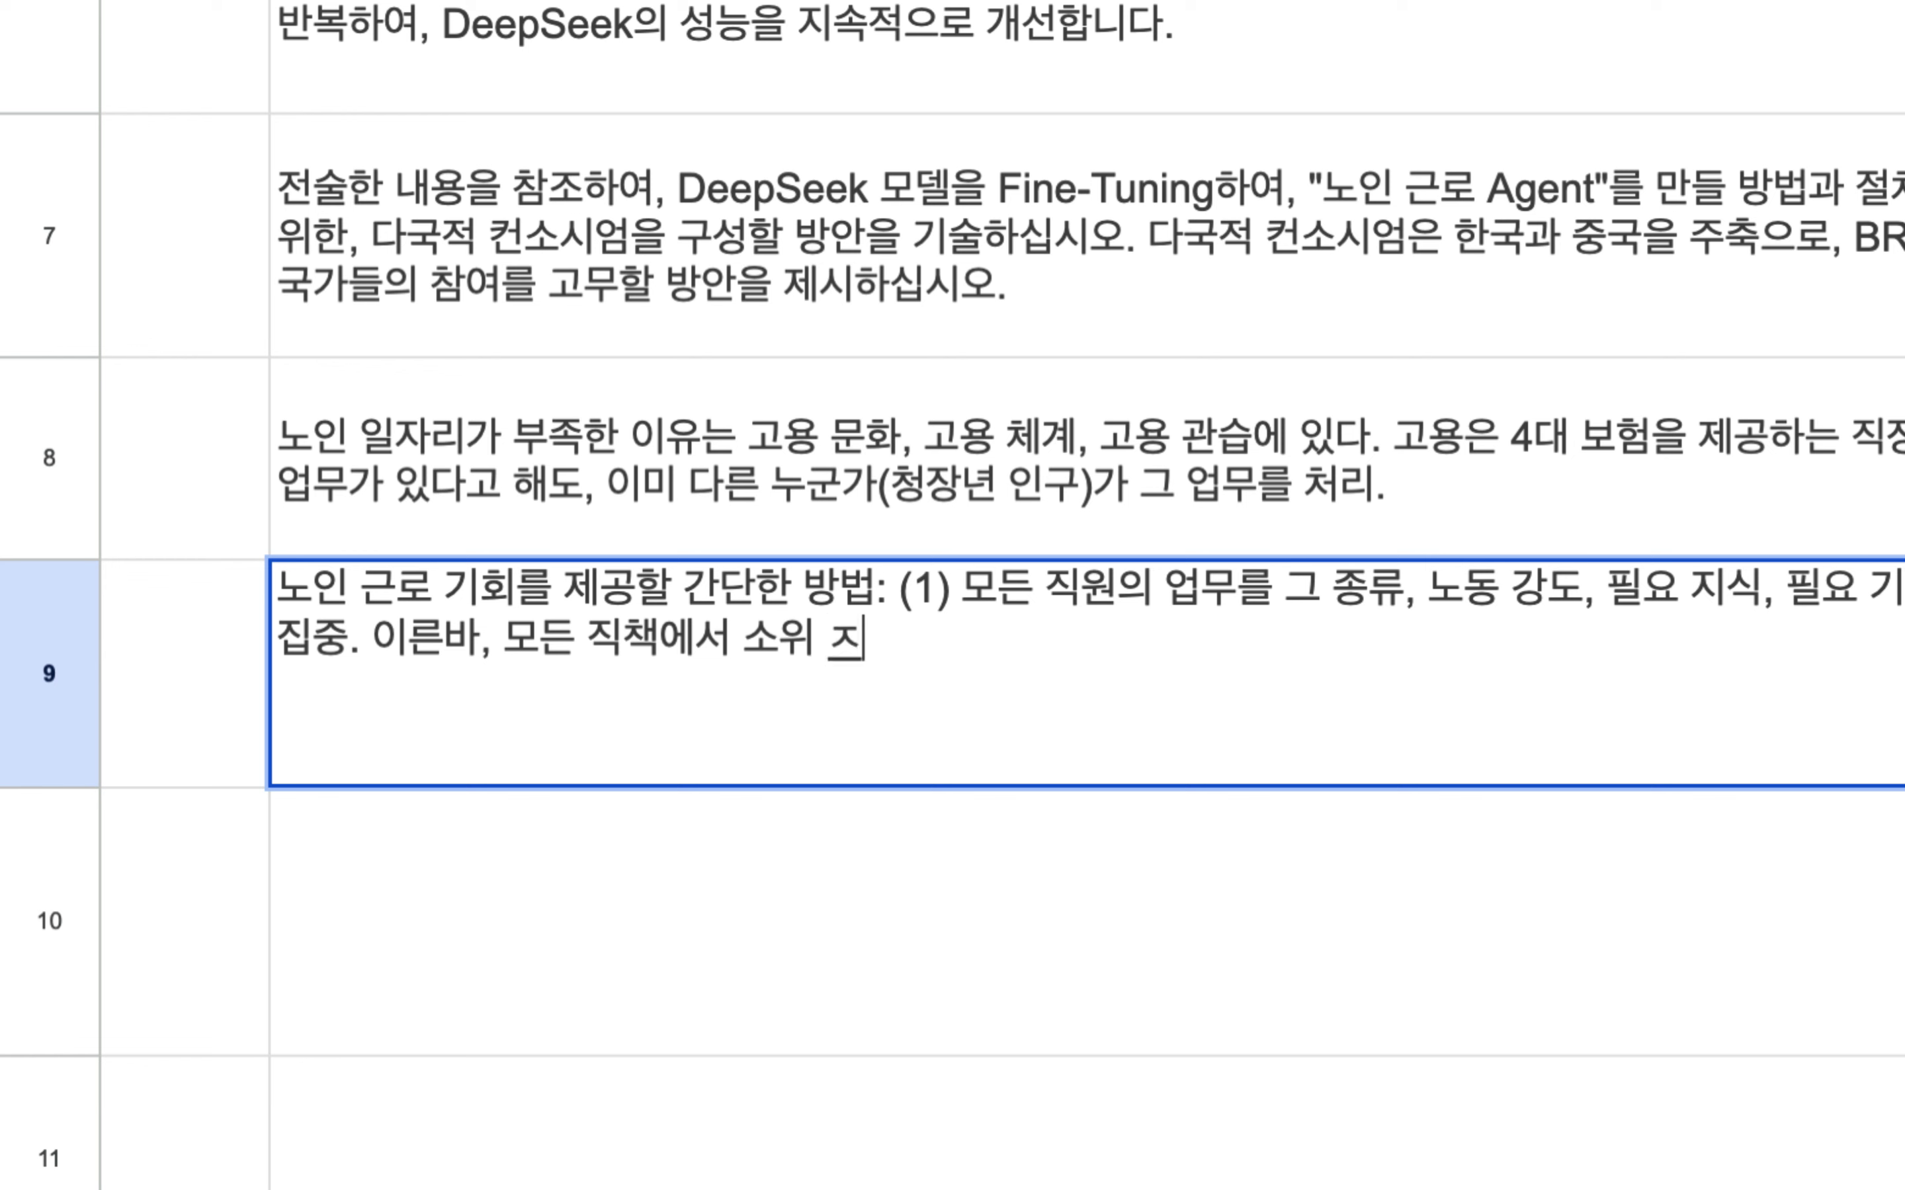
pyautogui.write('를 제거.')
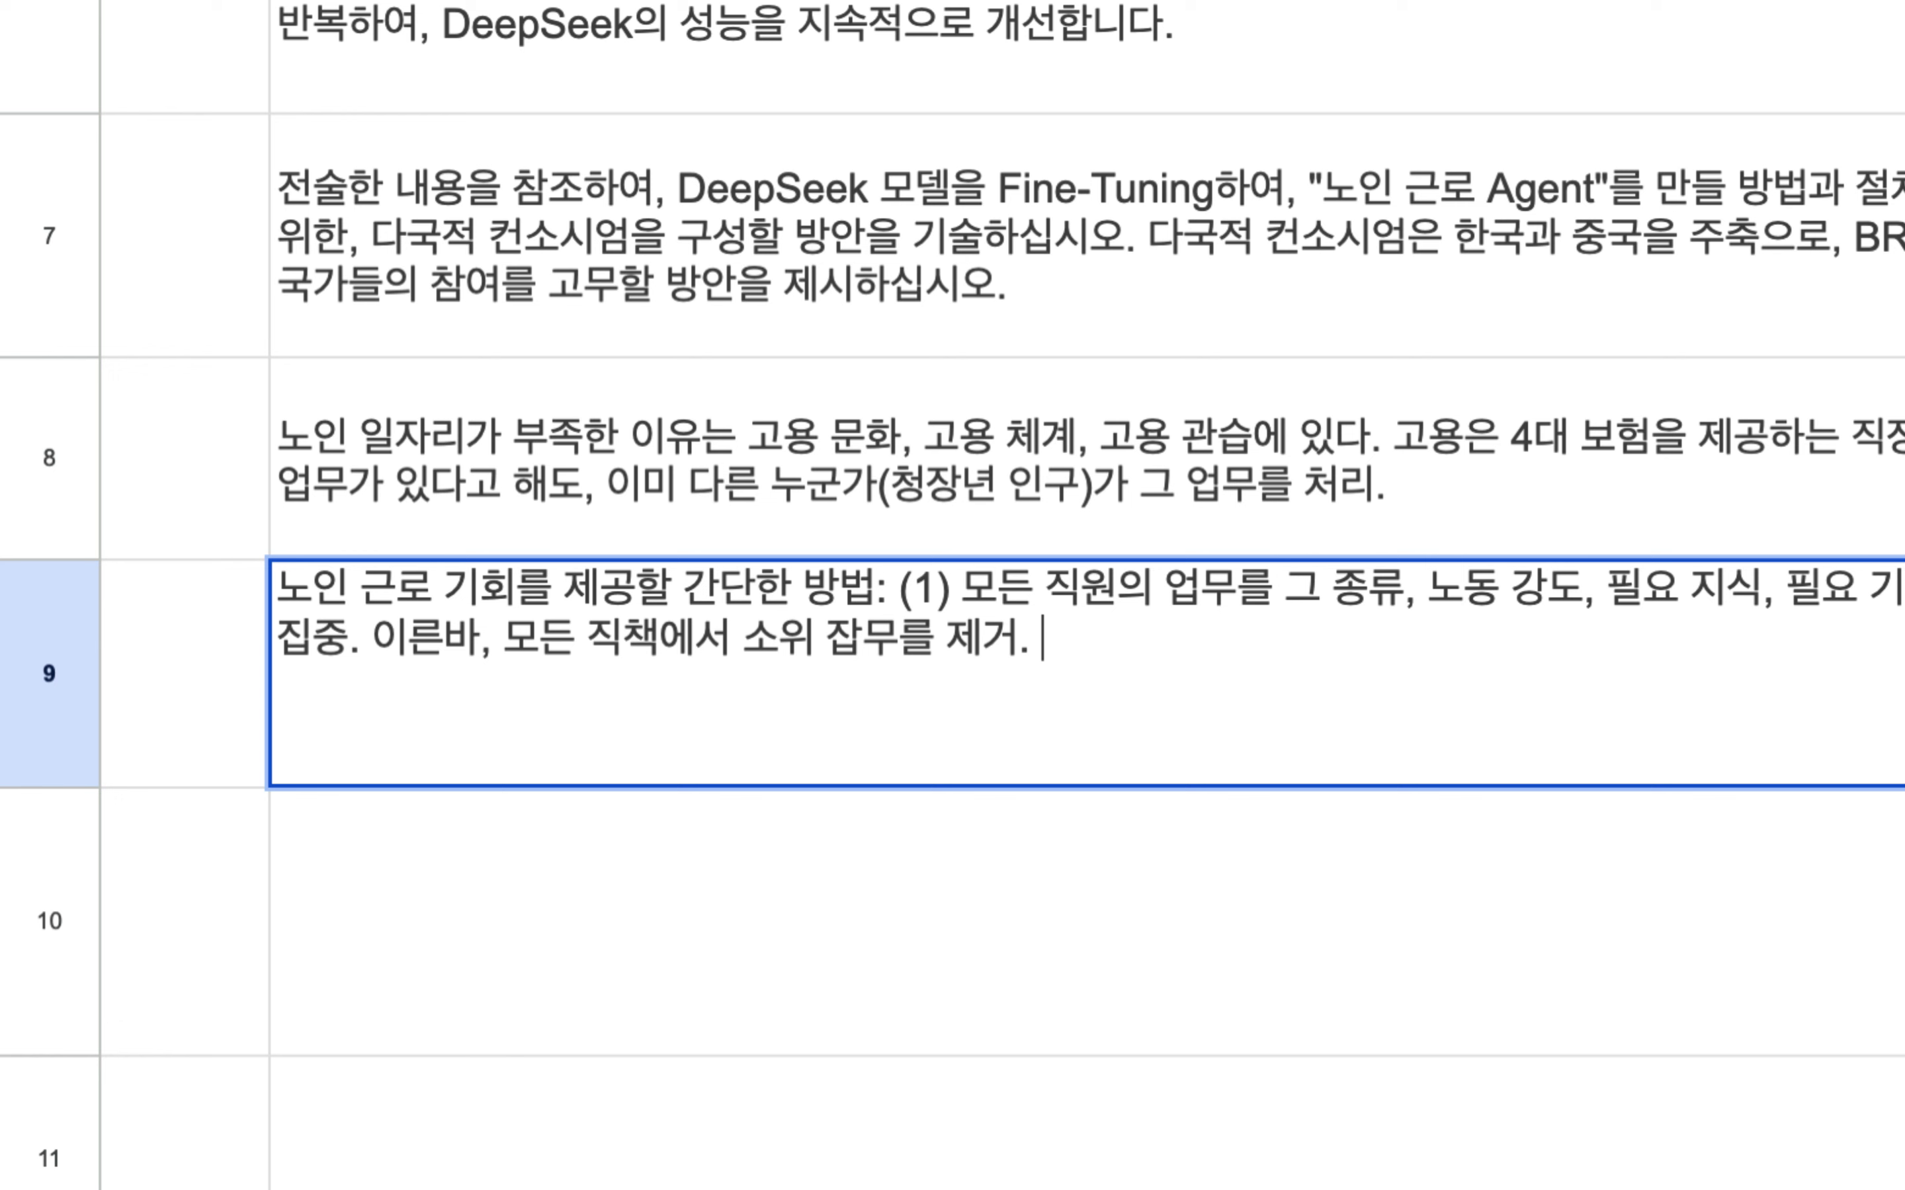
# Step: Add the sentence "특정 기업의 근로 환경으로 수시로 많은 사람들이 오가는 구조." after "제거." in row 9
pyautogui.write('기업에')
pyautogui.press('BackSpace')
pyautogui.press('BackSpace')
pyautogui.press('BackSpace')
pyautogui.press('BackSpace')
pyautogui.write('특정 기업의')
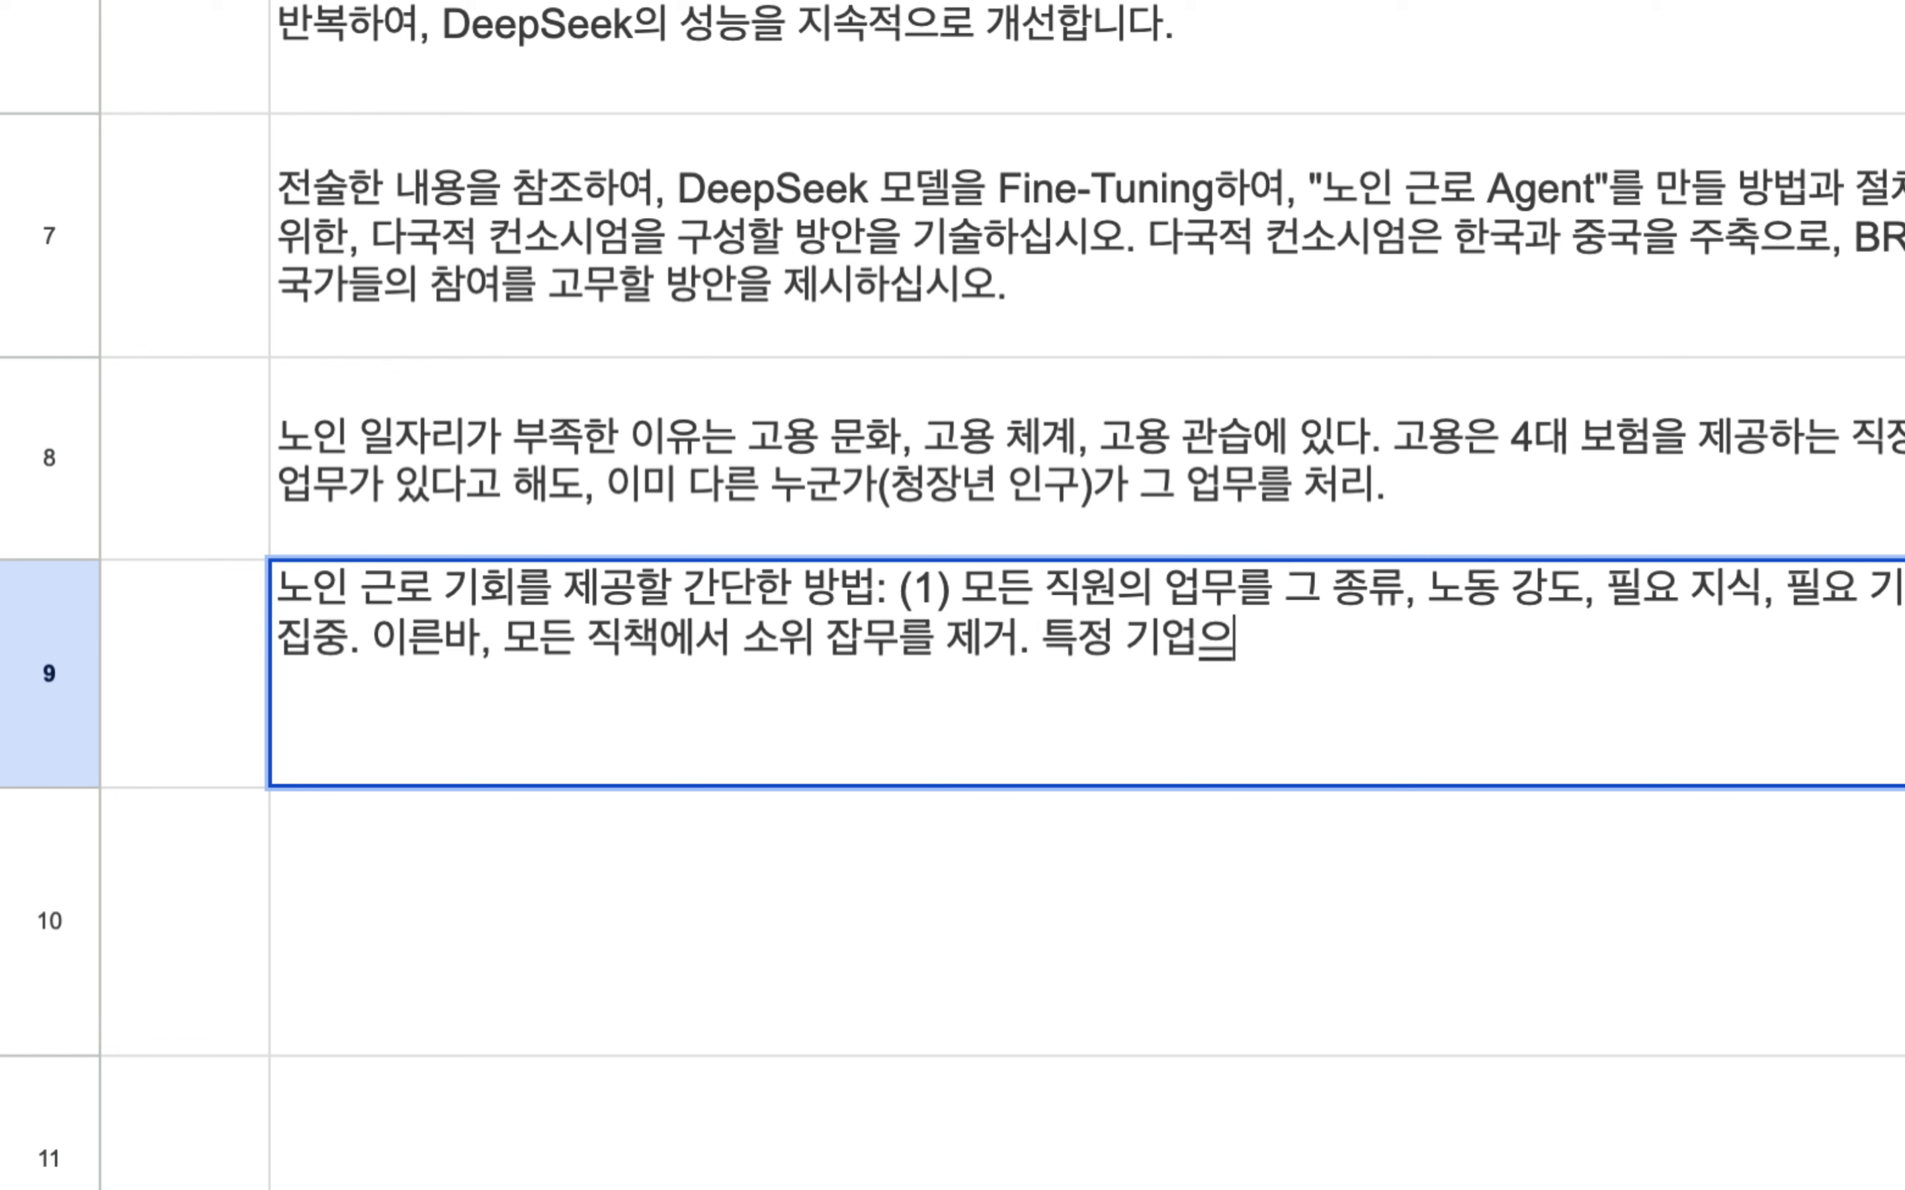
pyautogui.write(' 근로 환경으로 수시로')
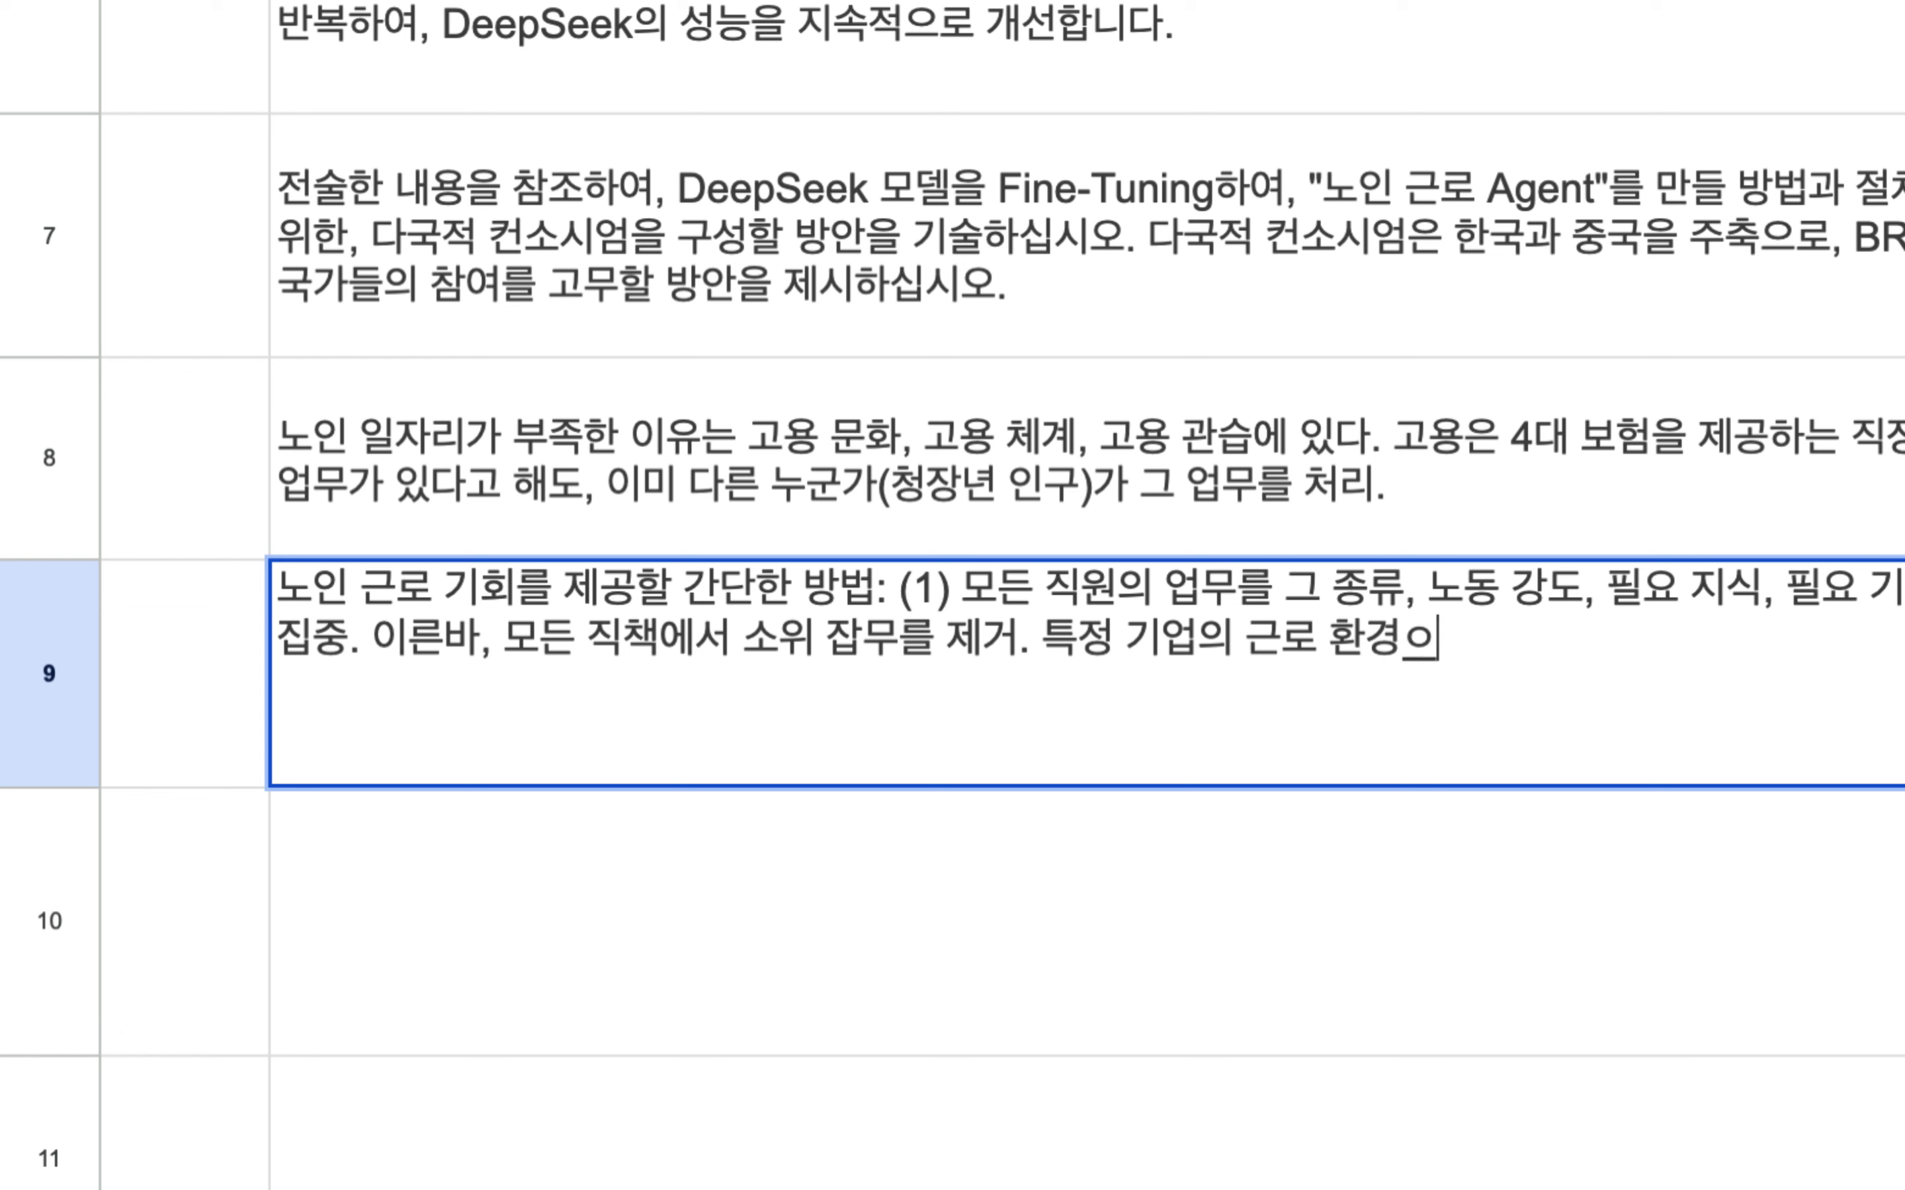
pyautogui.write(' 많은 사람')
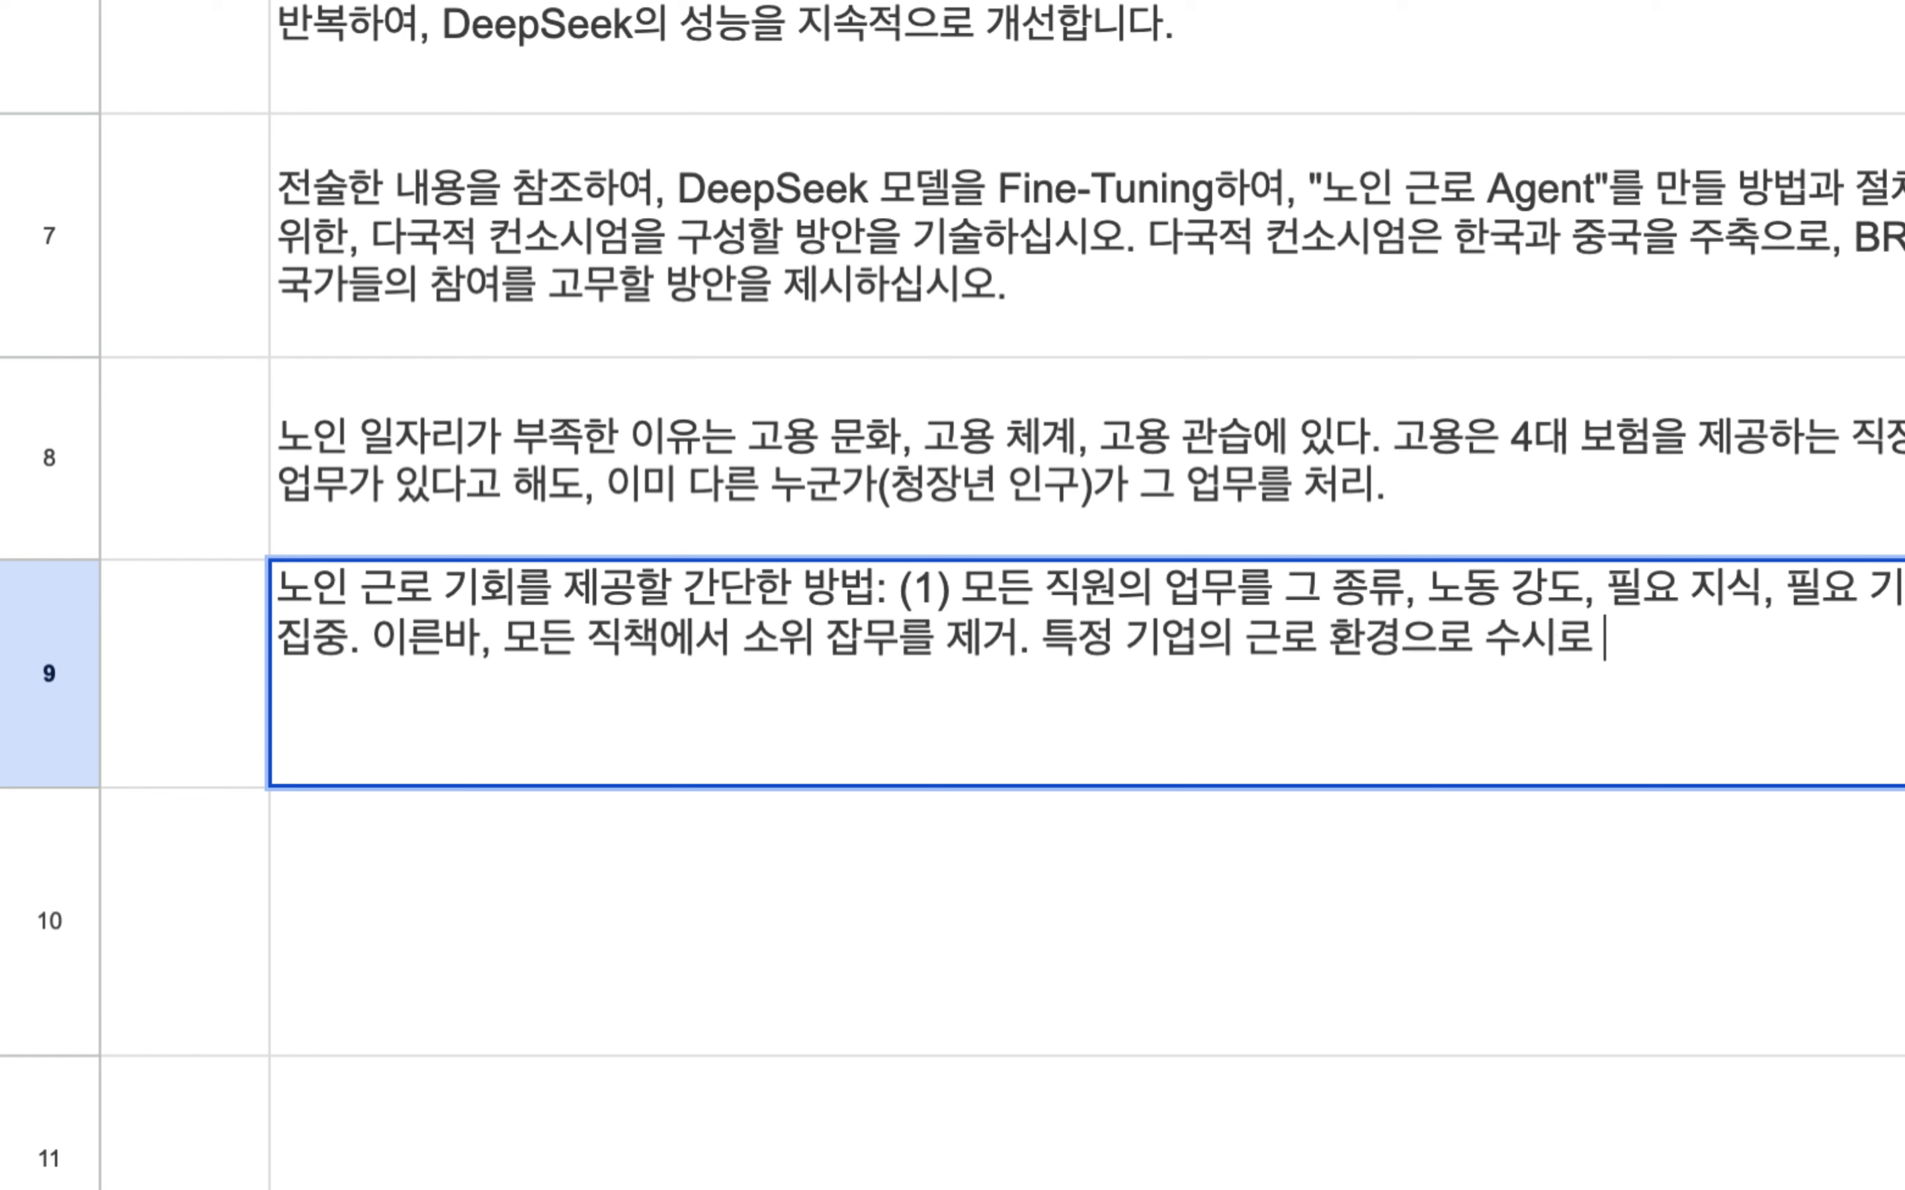
pyautogui.write('들이 오가')
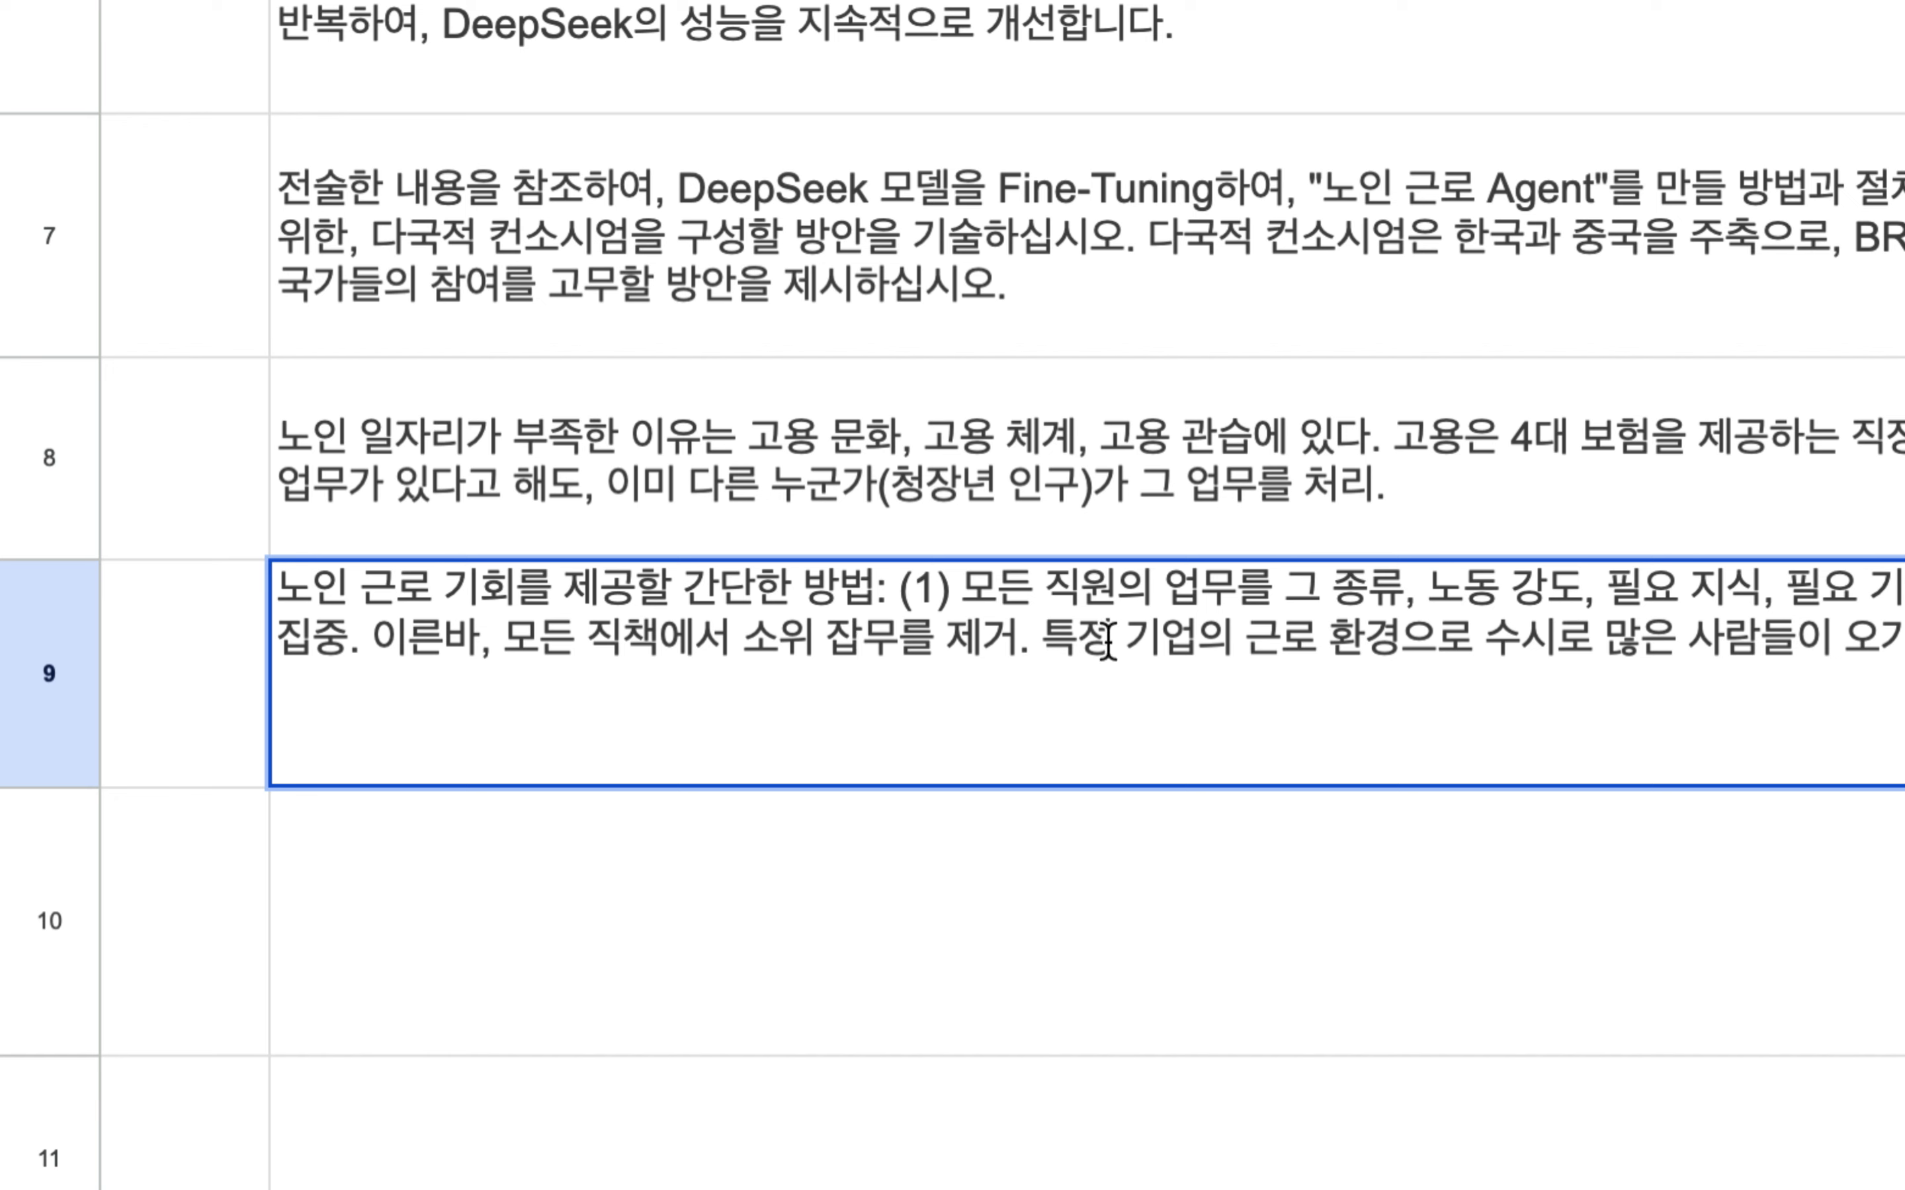
pyautogui.write('는')
pyautogui.hscroll(10, 1810, 567)
pyautogui.write('구조.')
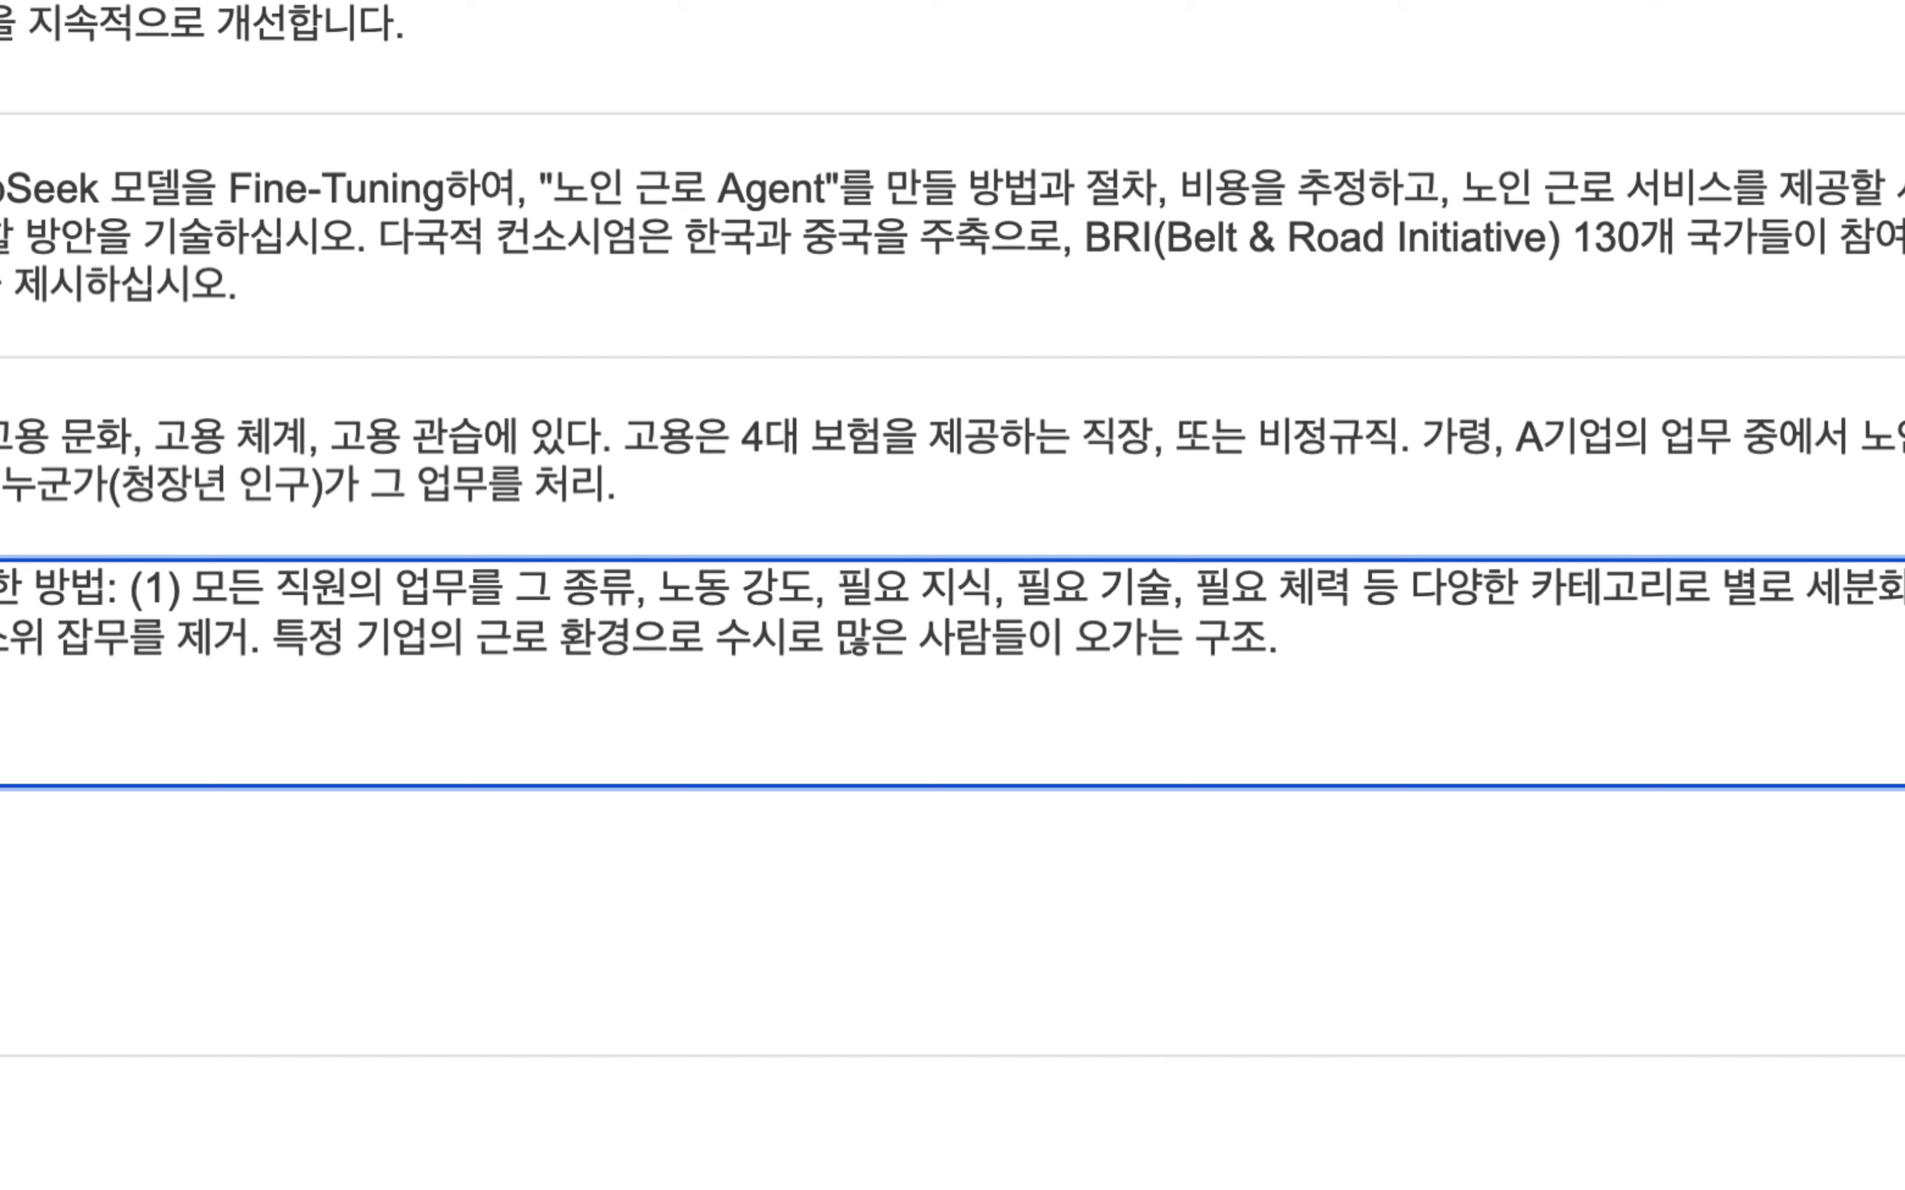
# Step: Add the closing sentence "현재는 관리가 불가능." after "구조." in the row 9 cell
pyautogui.write('히')
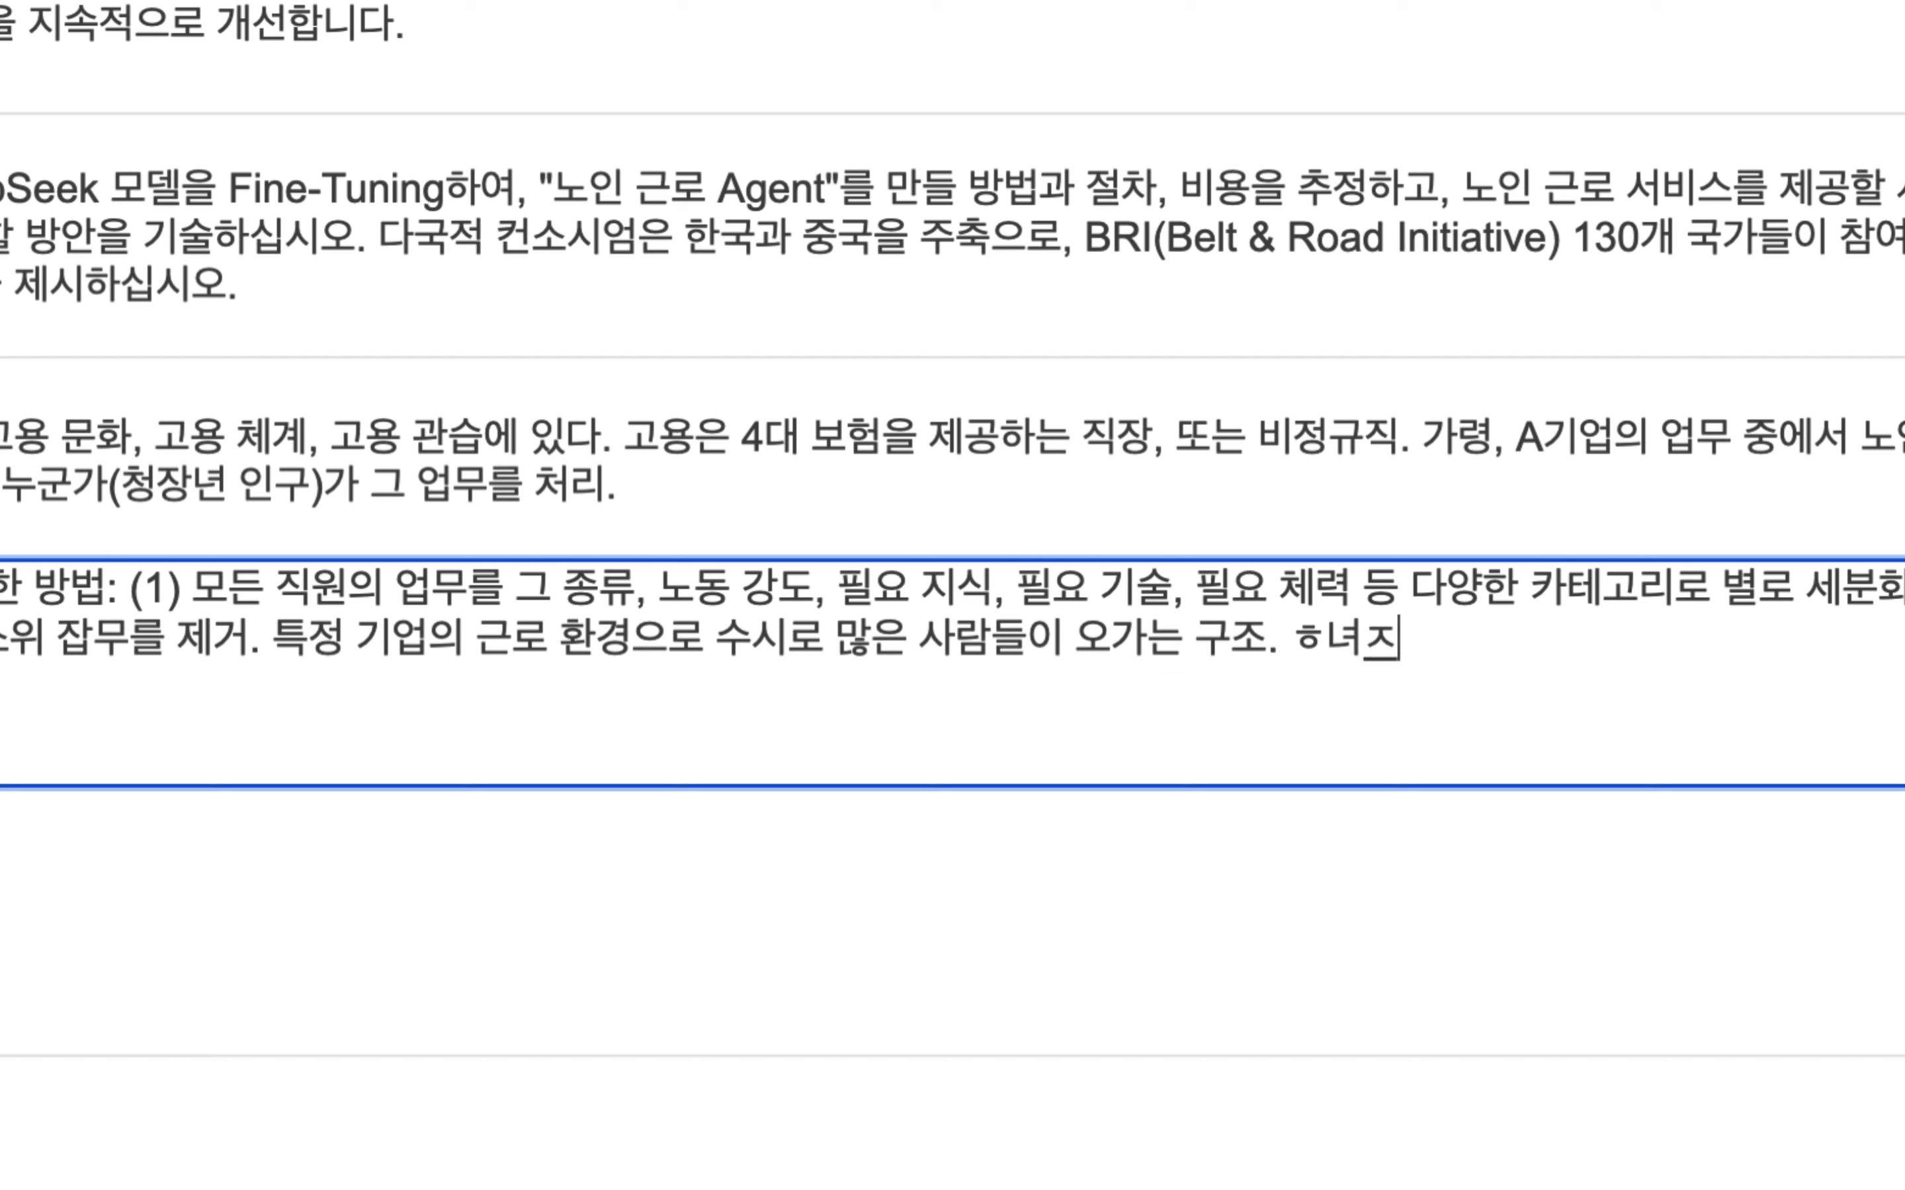
pyautogui.write('재는 관리개')
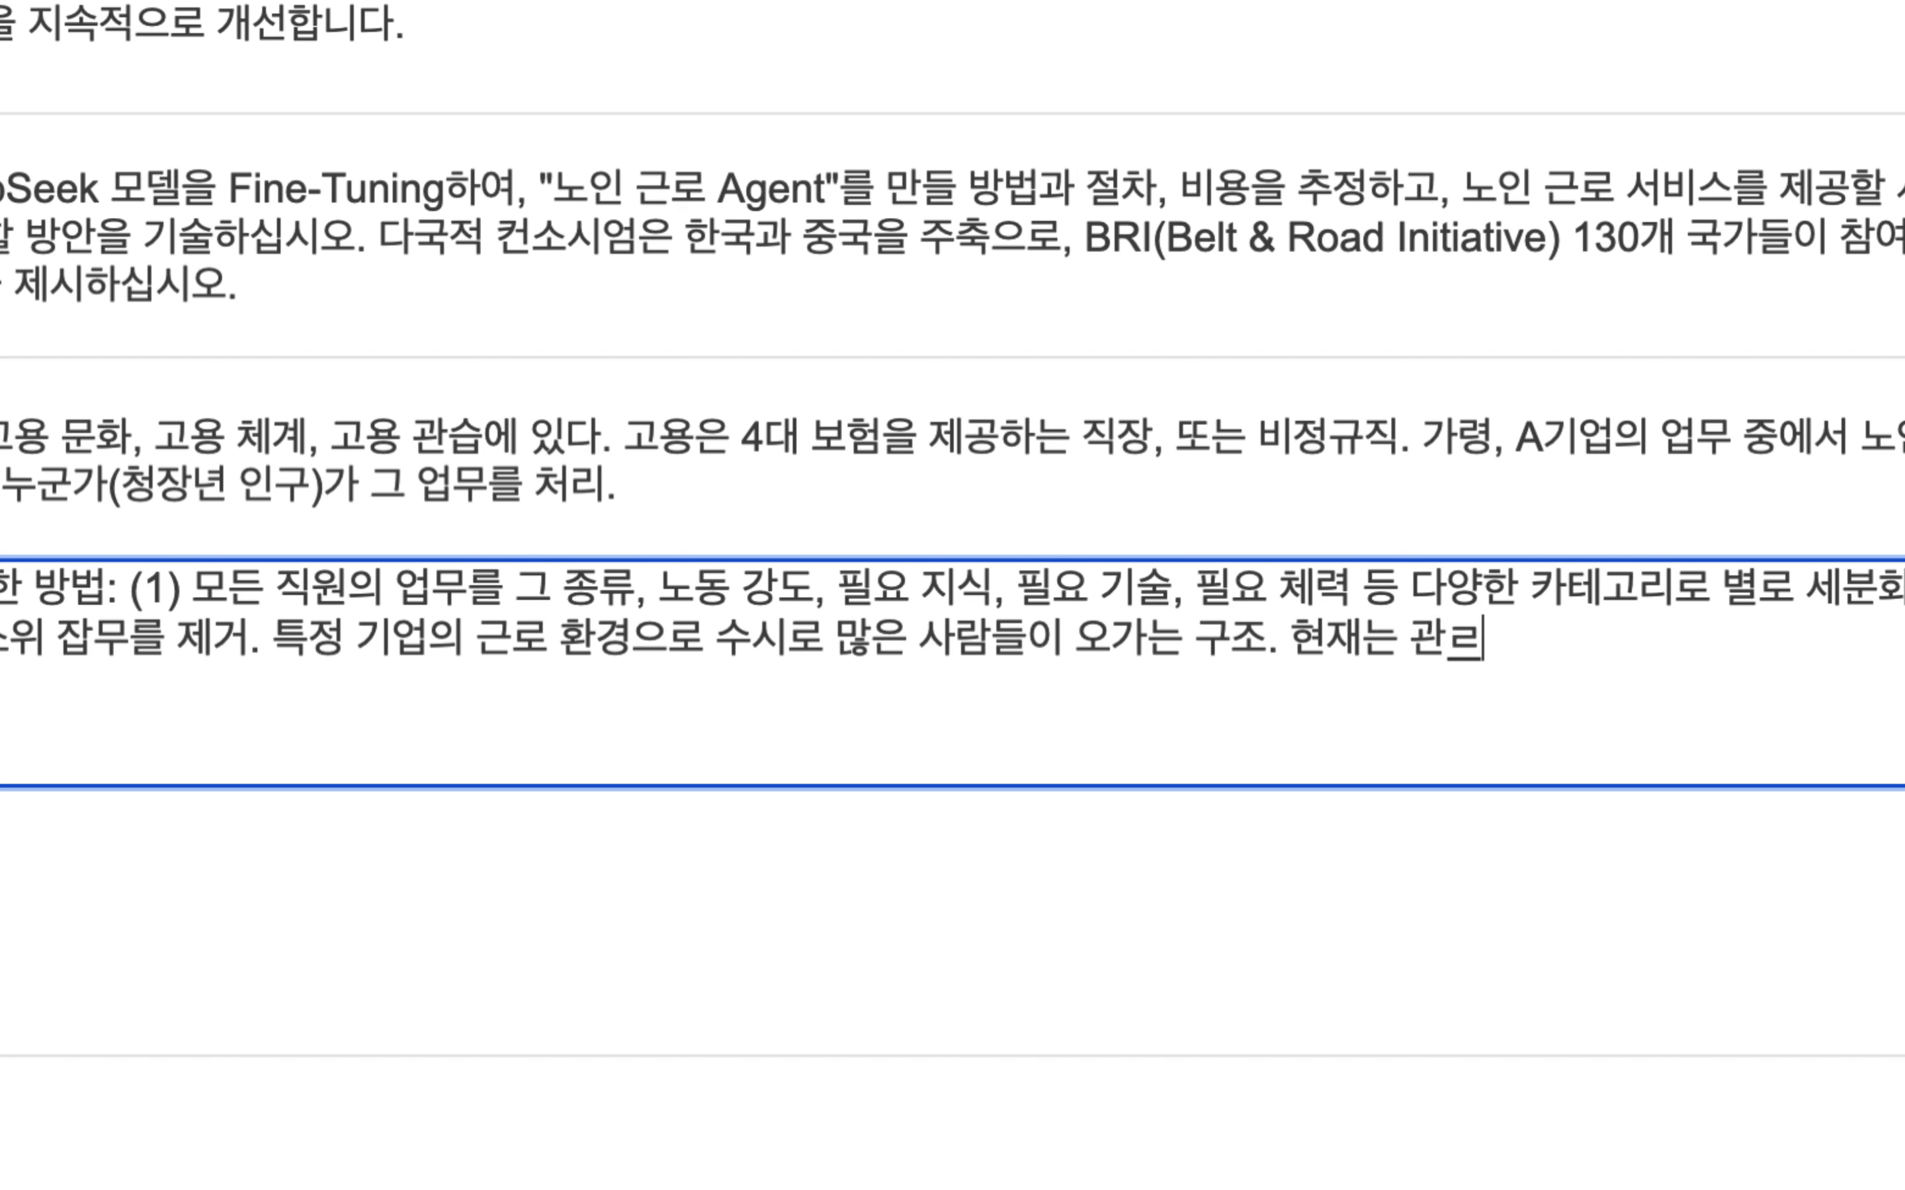
pyautogui.press('BackSpace')
pyautogui.write('가 불개')
pyautogui.write('능.')
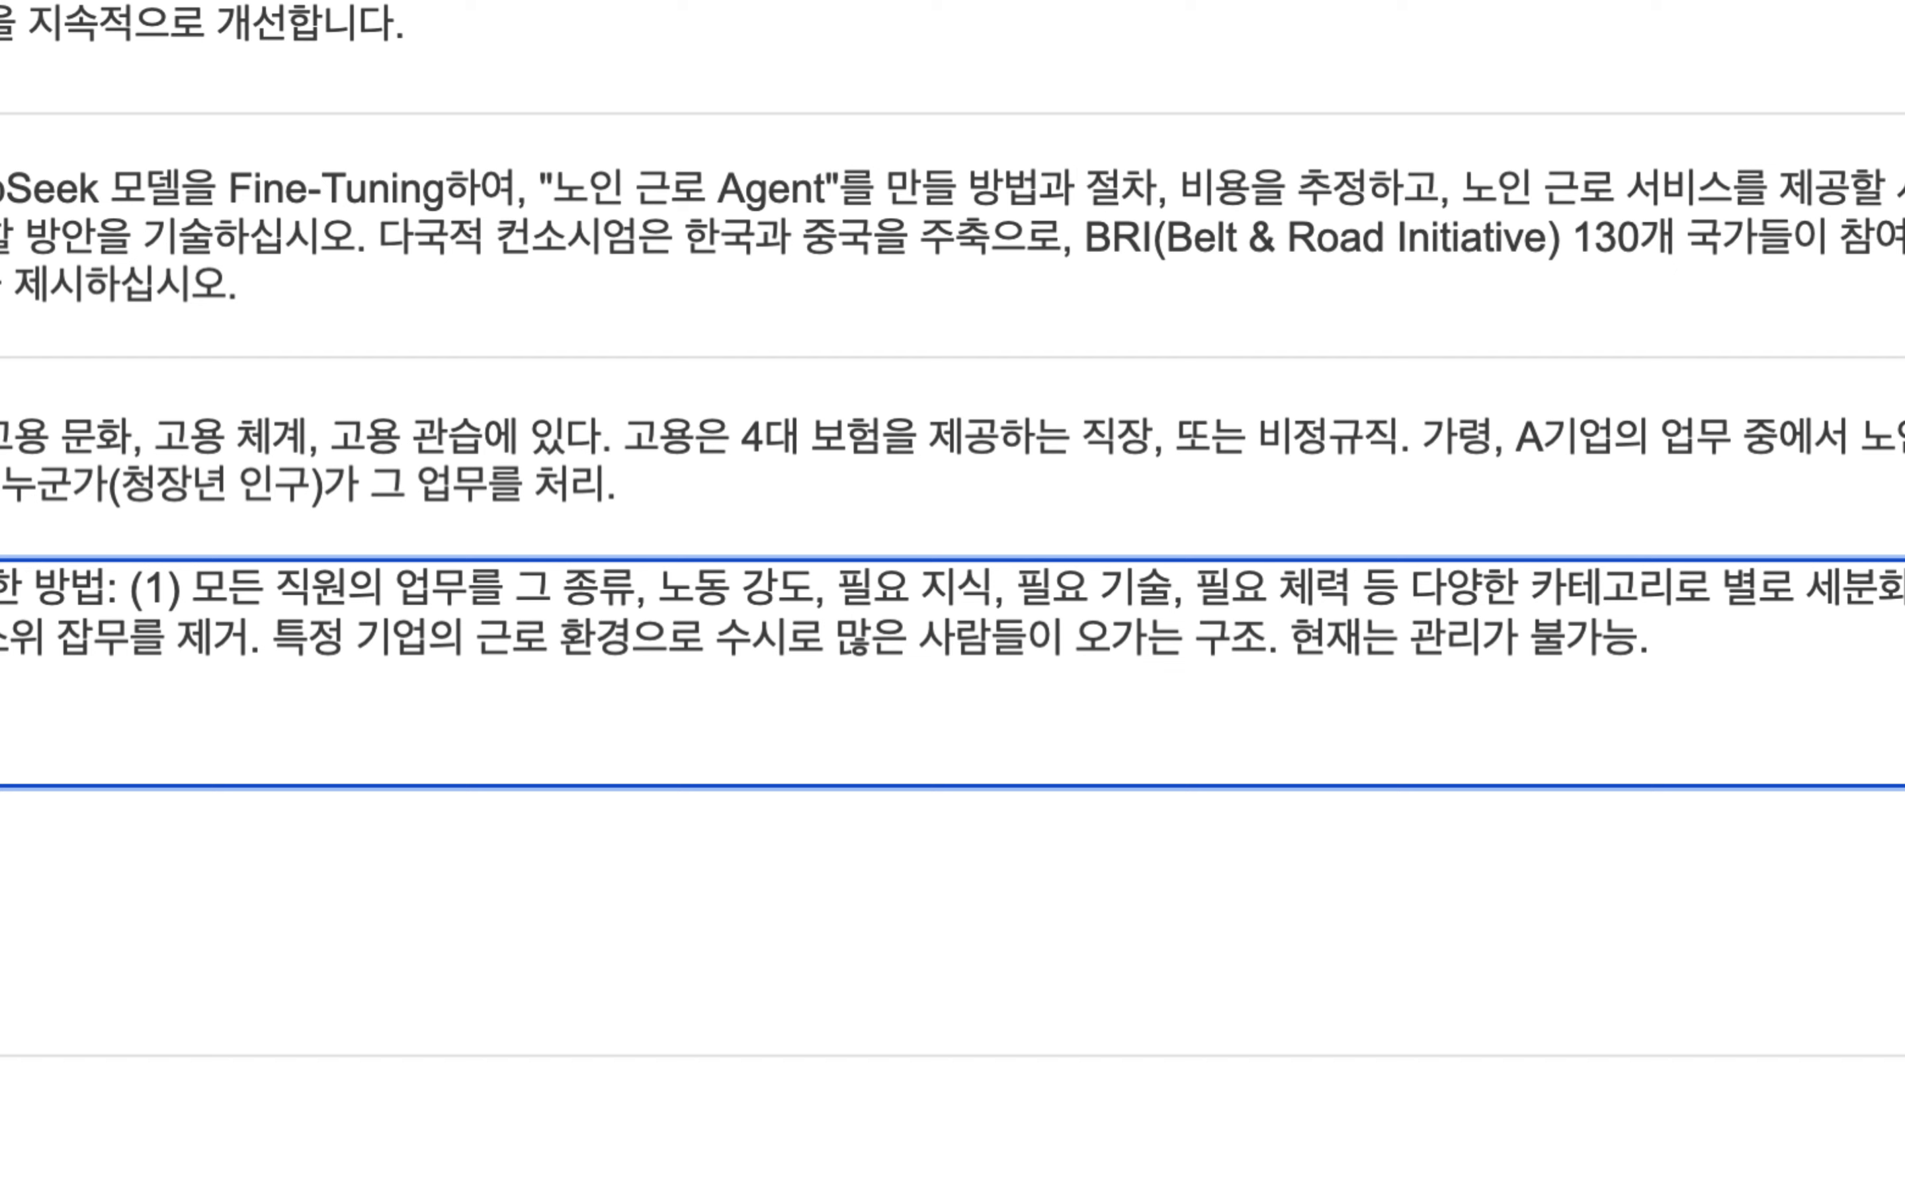
# Step: Start a new sentence after "불가능." in row 9 with "모든 기업, 모든 공장, 모든 생산 시설에"
pyautogui.write('모든 기업, 모드')
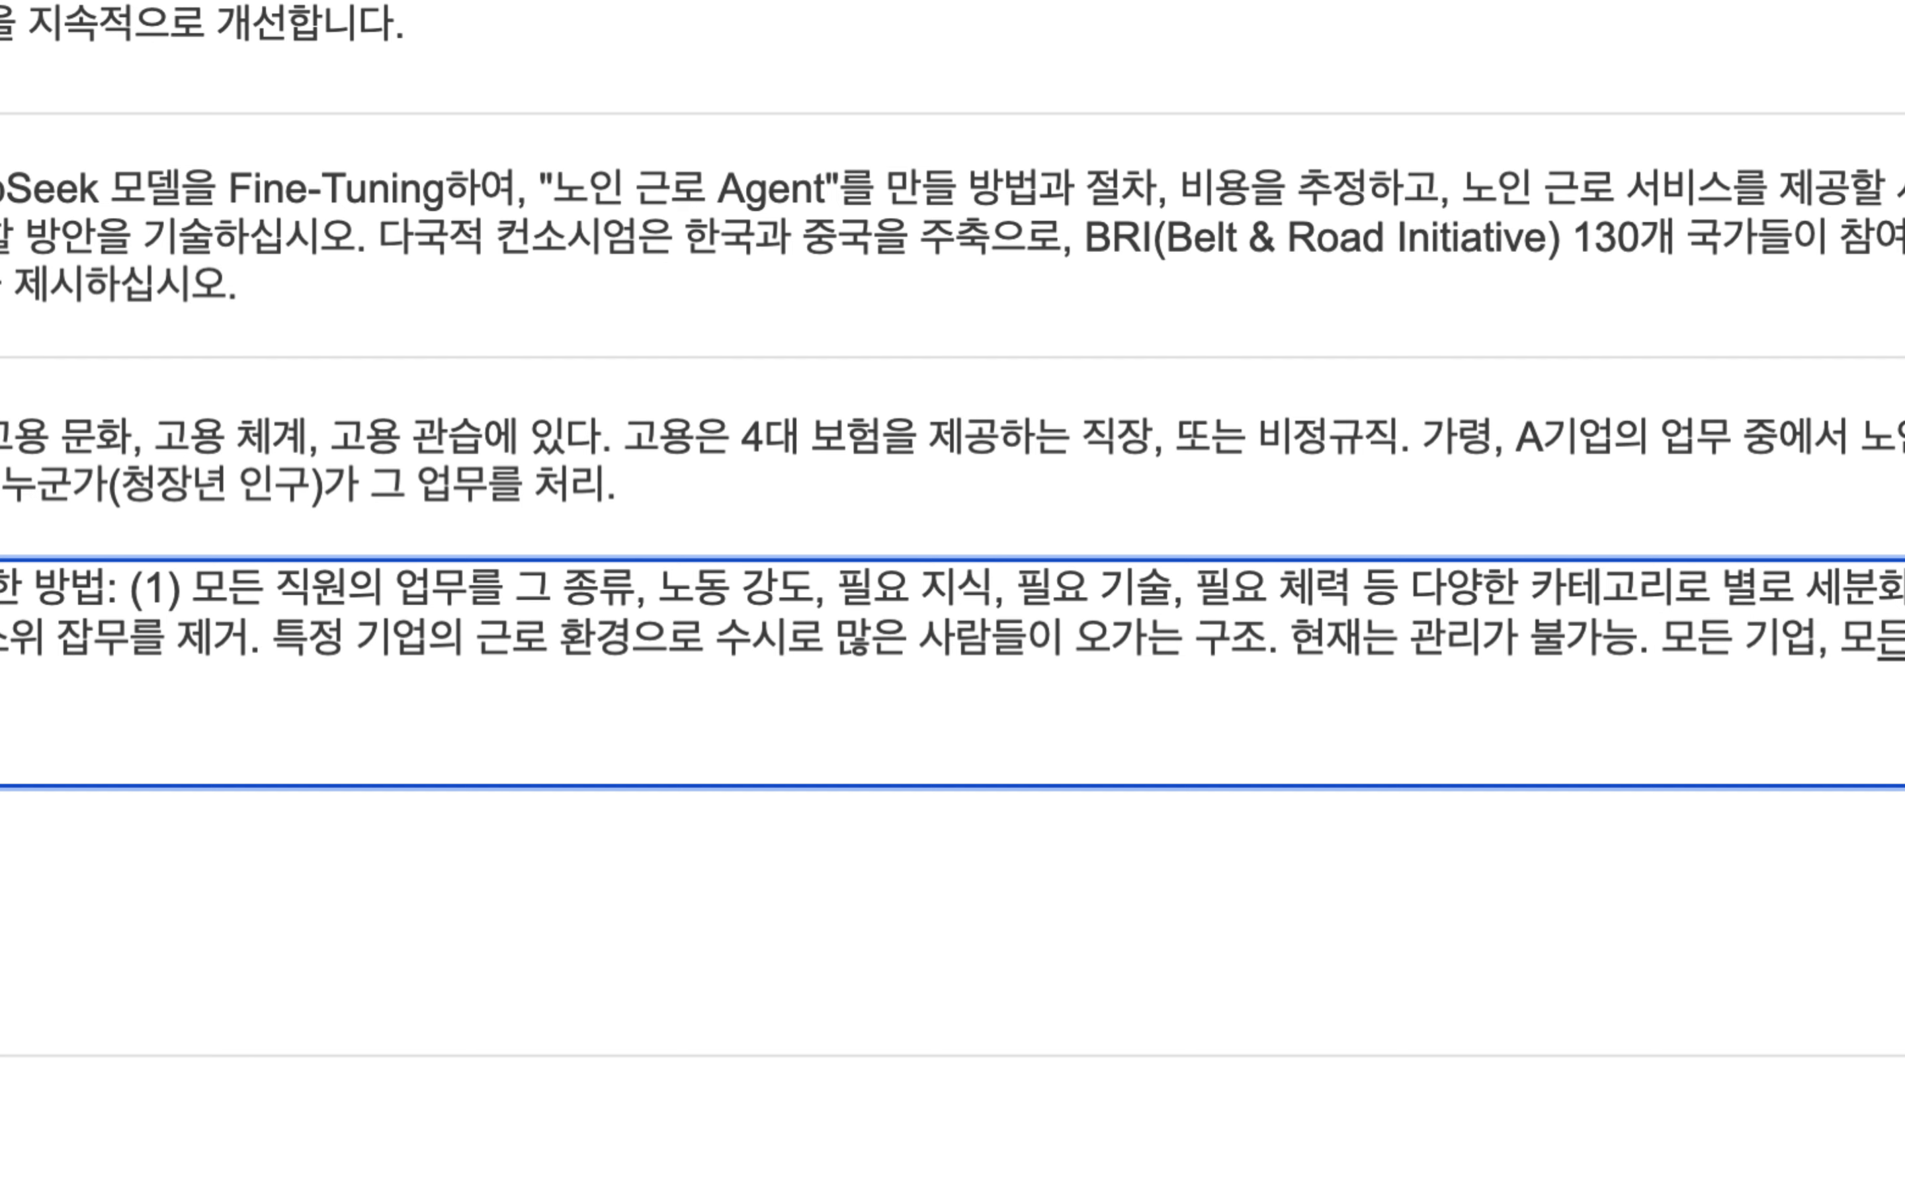
pyautogui.write('ㄴ 히')
pyautogui.hscroll(10, 952, 595)
pyautogui.press('BackSpace')
pyautogui.press('BackSpace')
pyautogui.write('공장, 모든 스')
pyautogui.write('생산 시설에 불')
# Step: Continue the row 9 sentence after "생산 시설에" with "불특정 다수의 사람들이 오가더라도,"
pyautogui.write('ㅡㄱ제')
pyautogui.press('BackSpace')
pyautogui.press('BackSpace')
pyautogui.press('BackSpace')
pyautogui.press('BackSpace')
pyautogui.press('BackSpace')
pyautogui.write('불특정 다수의 사람들이')
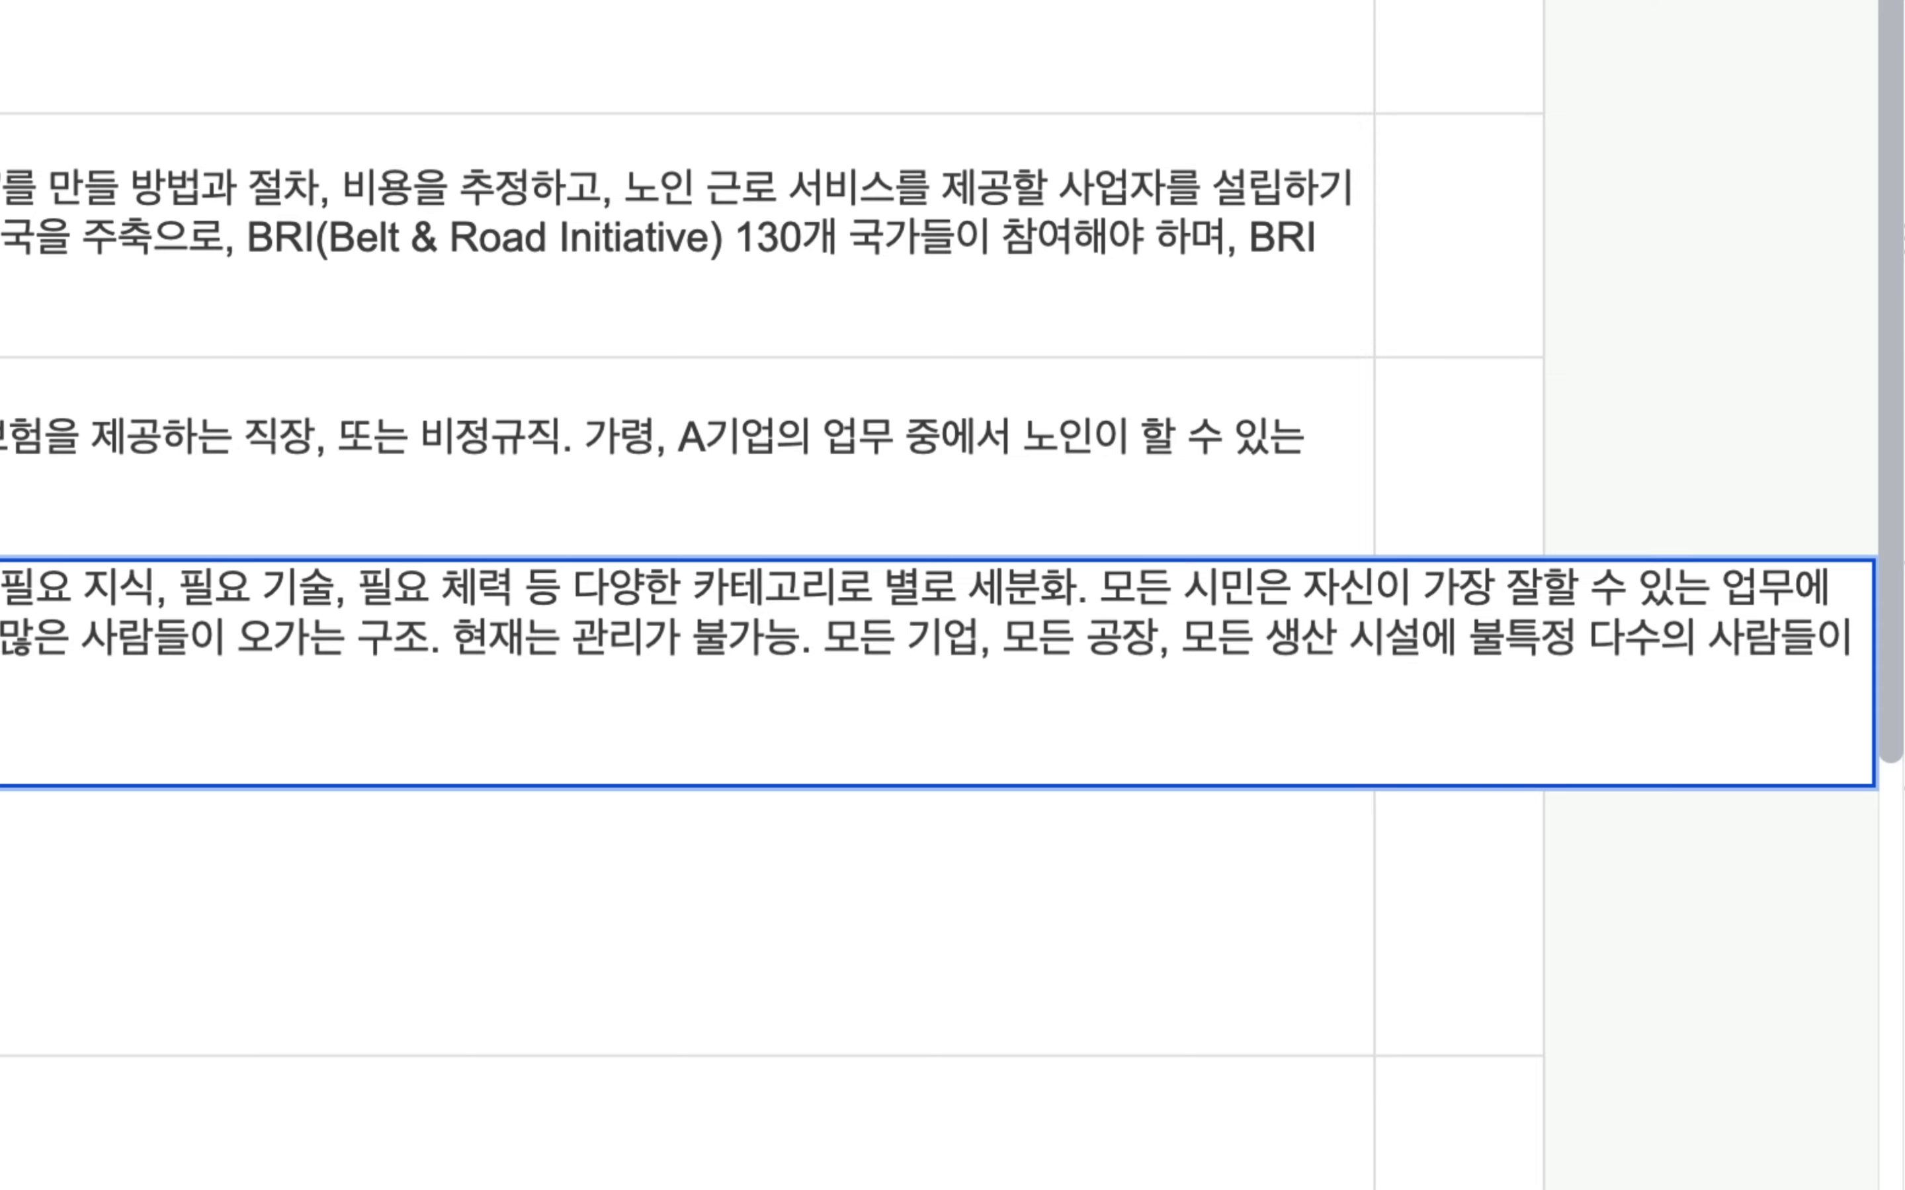
pyautogui.hscroll(-10, 9, 778)
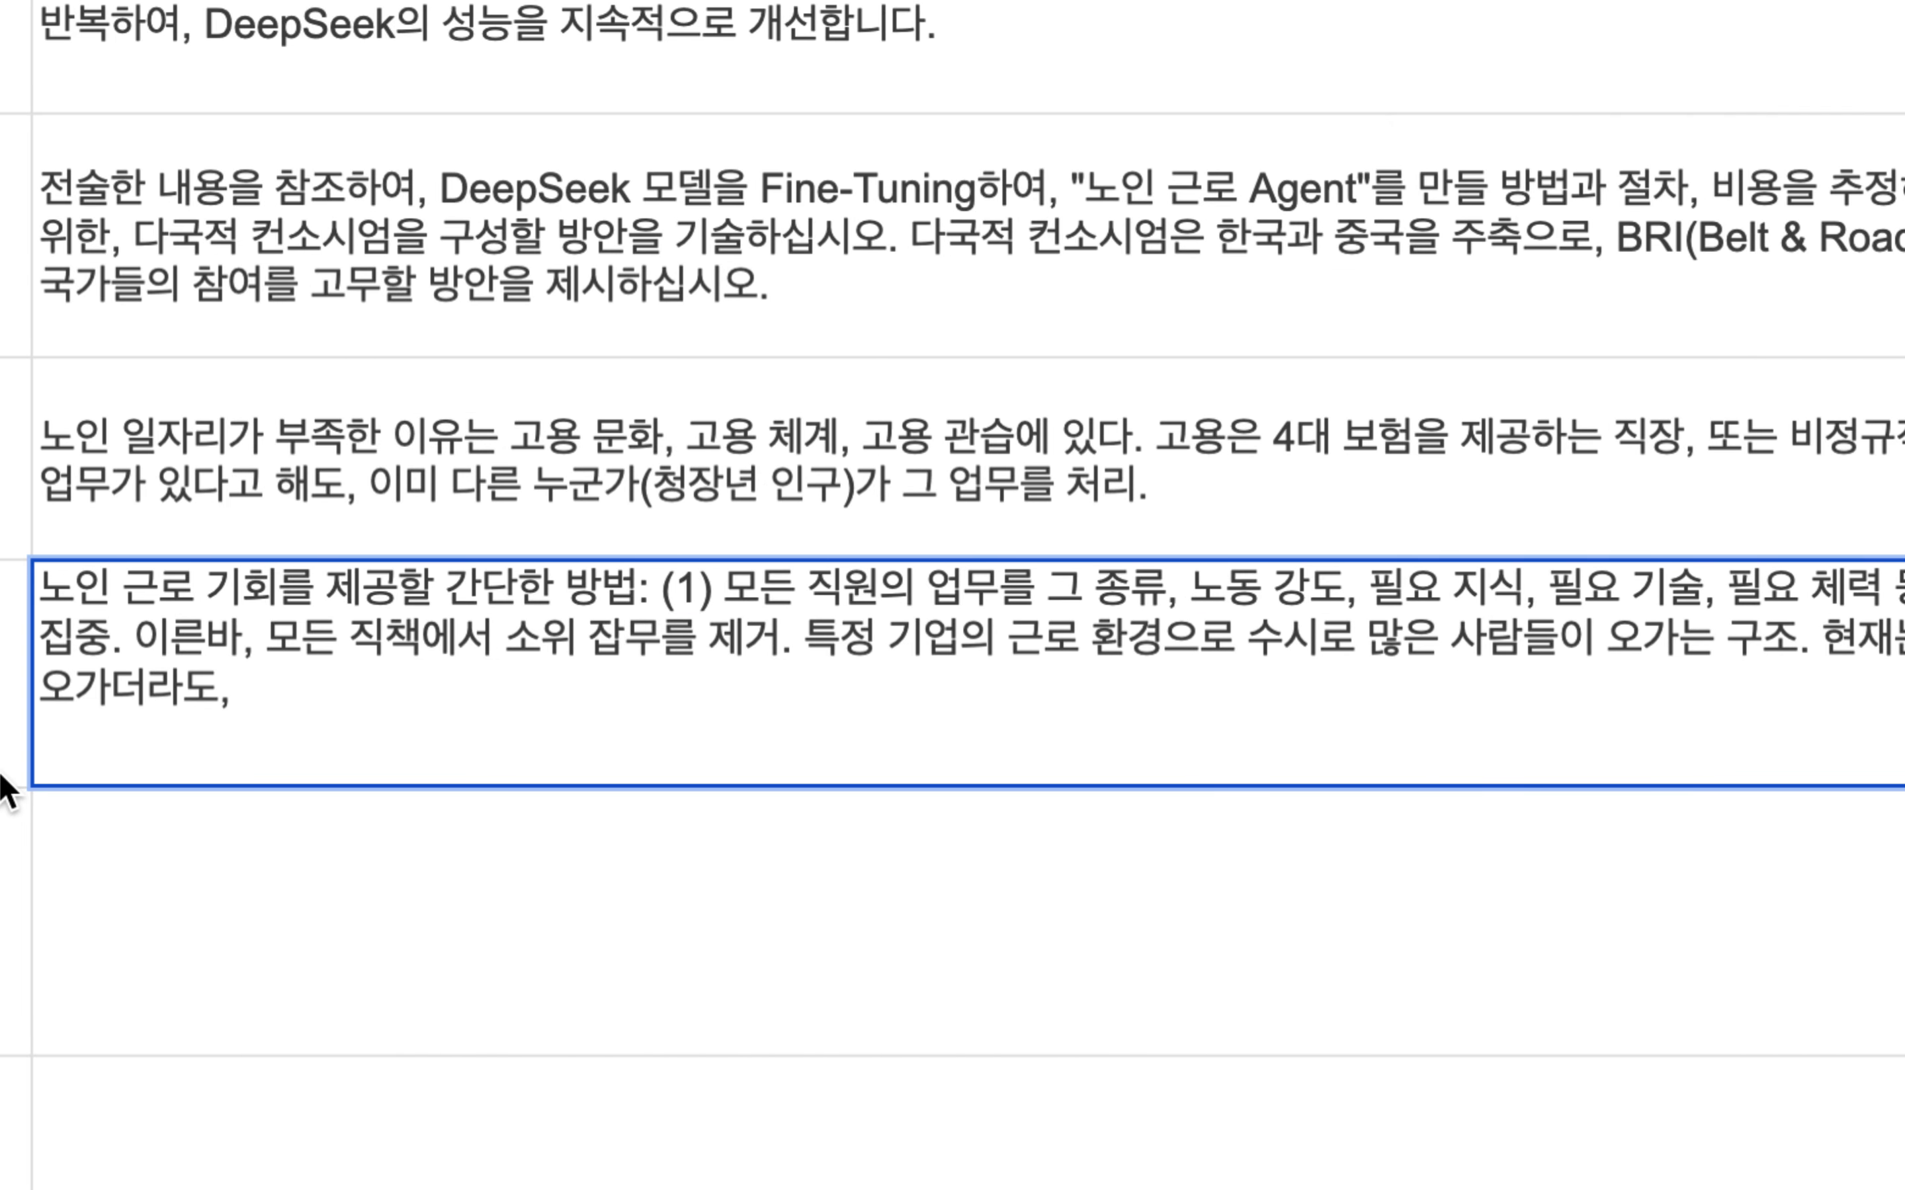
# Step: Extend the row 9 sentence after "오가더라도," with "그 개개인을 통제하고, 관리하며, 업무를"
pyautogui.write('그 개개인을 통제하고, 괜')
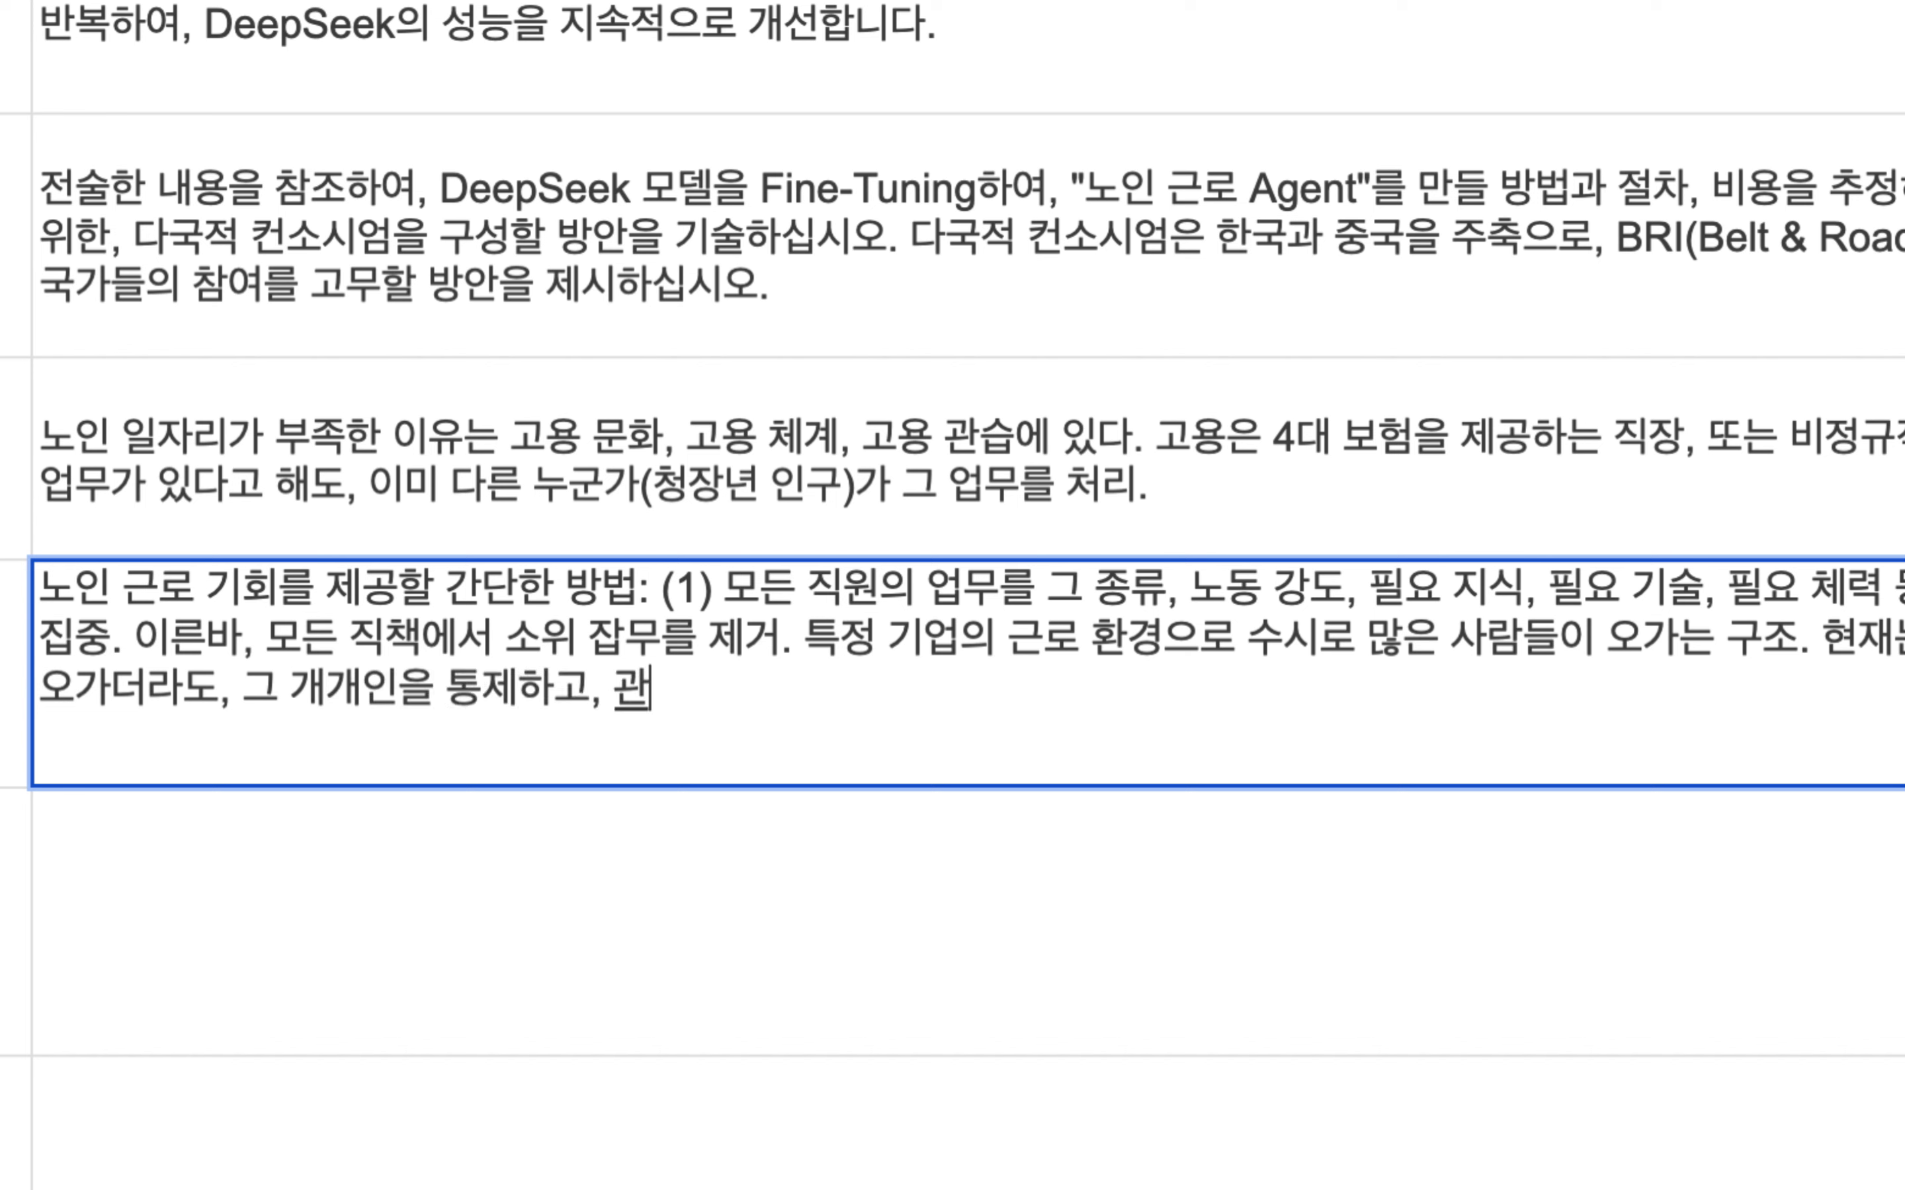
pyautogui.press('BackSpace')
pyautogui.write('관ㄹ히')
pyautogui.press('BackSpace')
pyautogui.press('BackSpace')
pyautogui.write('리하며, 업무를')
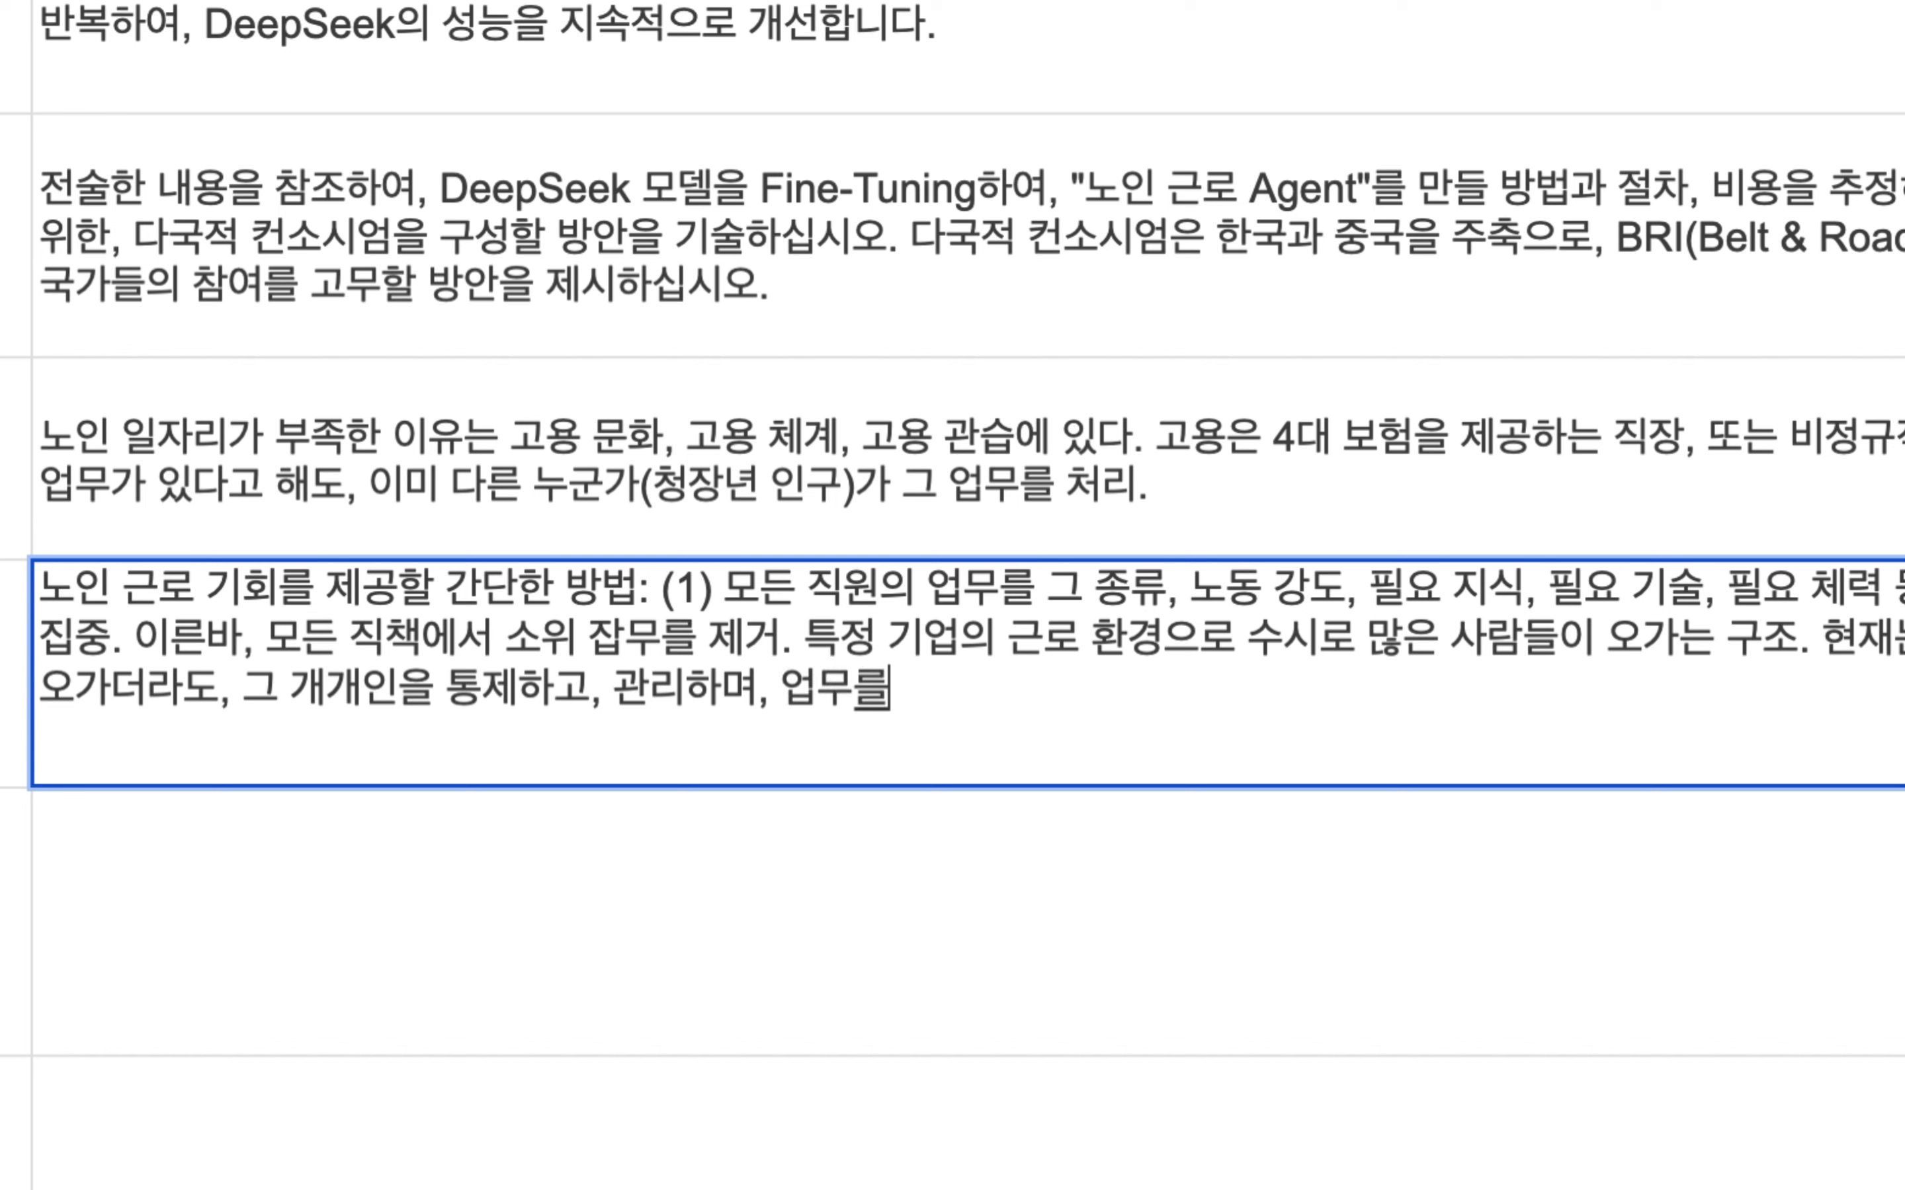
# Step: Finish the row 9 sentence after "업무를" with "감독하고, 평가할 수 있는 AI Agent를 개발."
pyautogui.write(' 감독ㅎ하고')
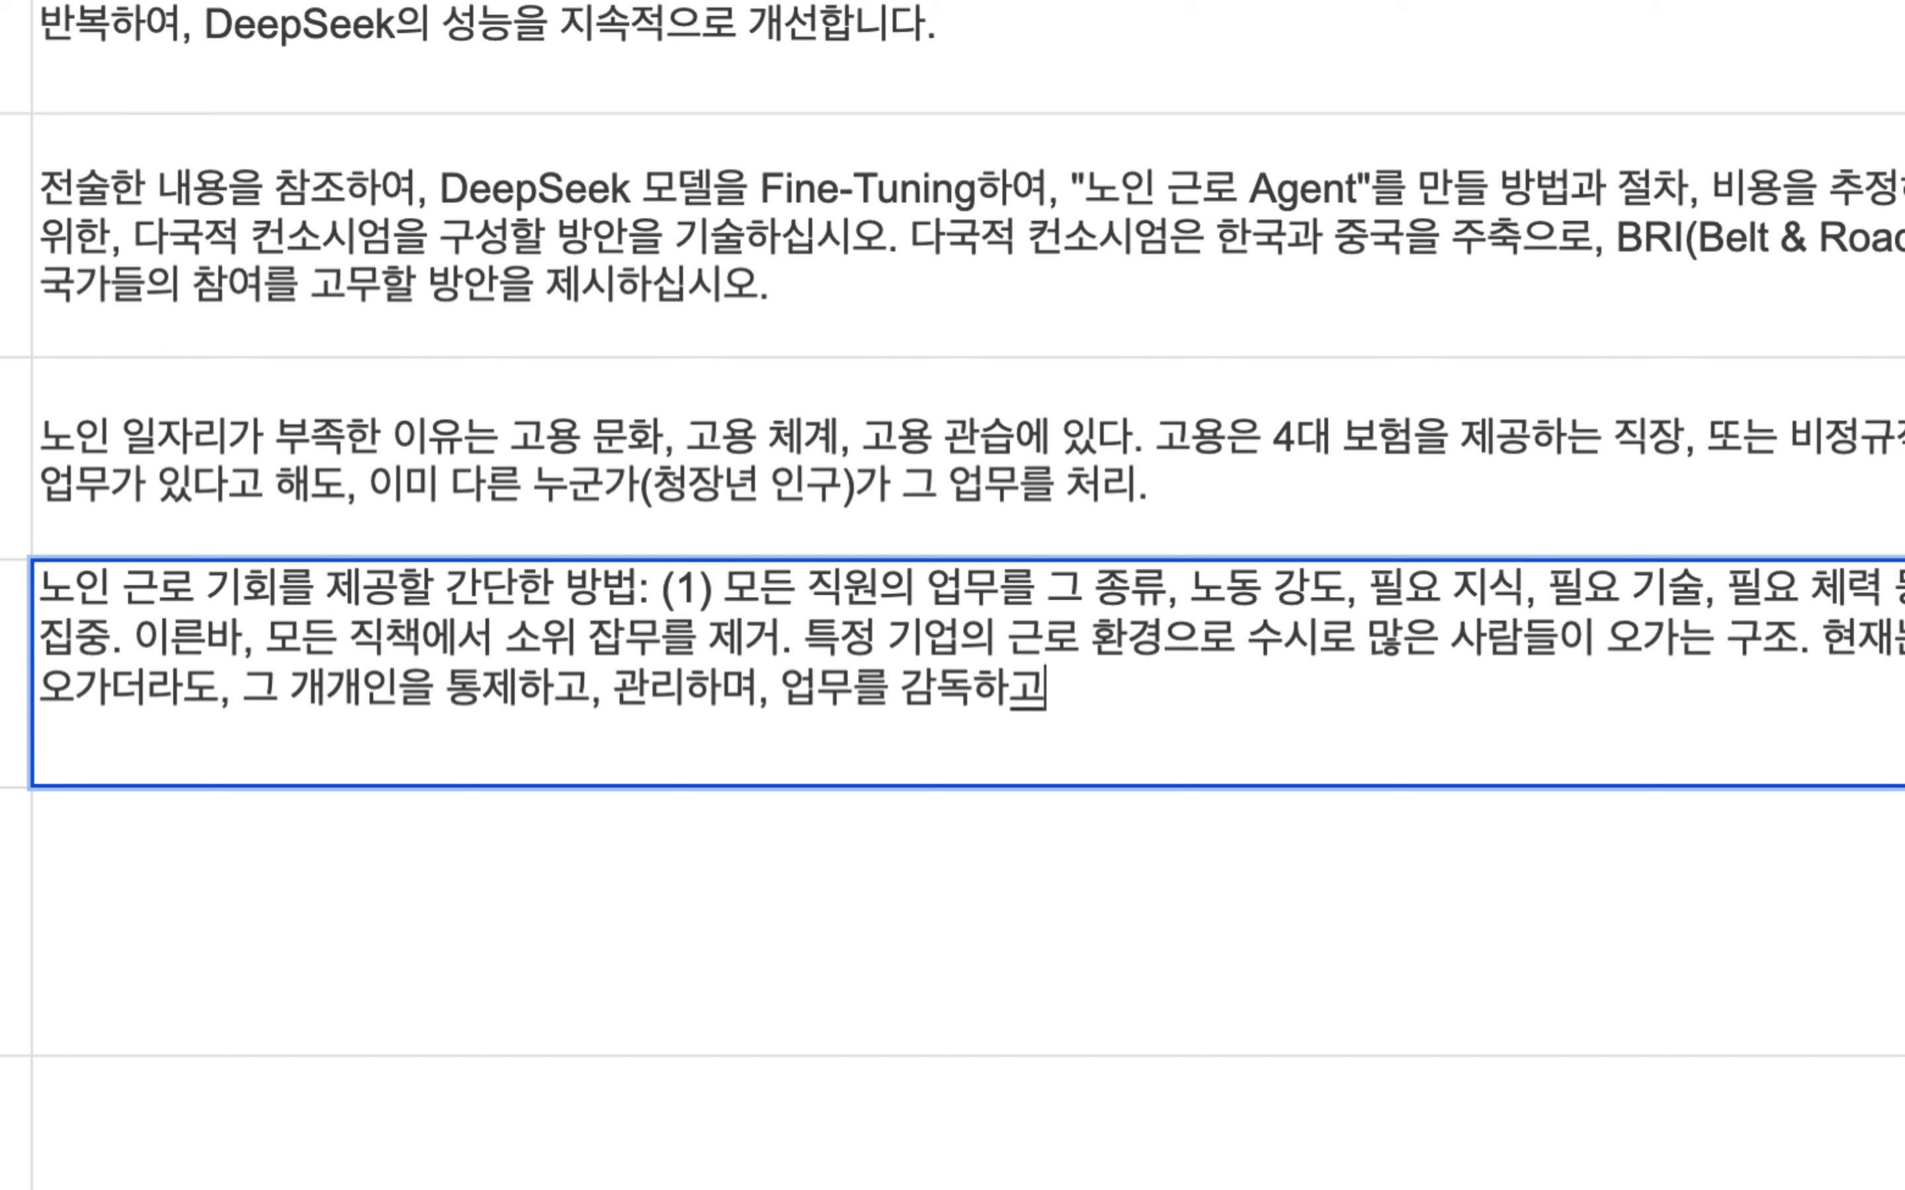
pyautogui.write(', 평가할 수 있는 AI')
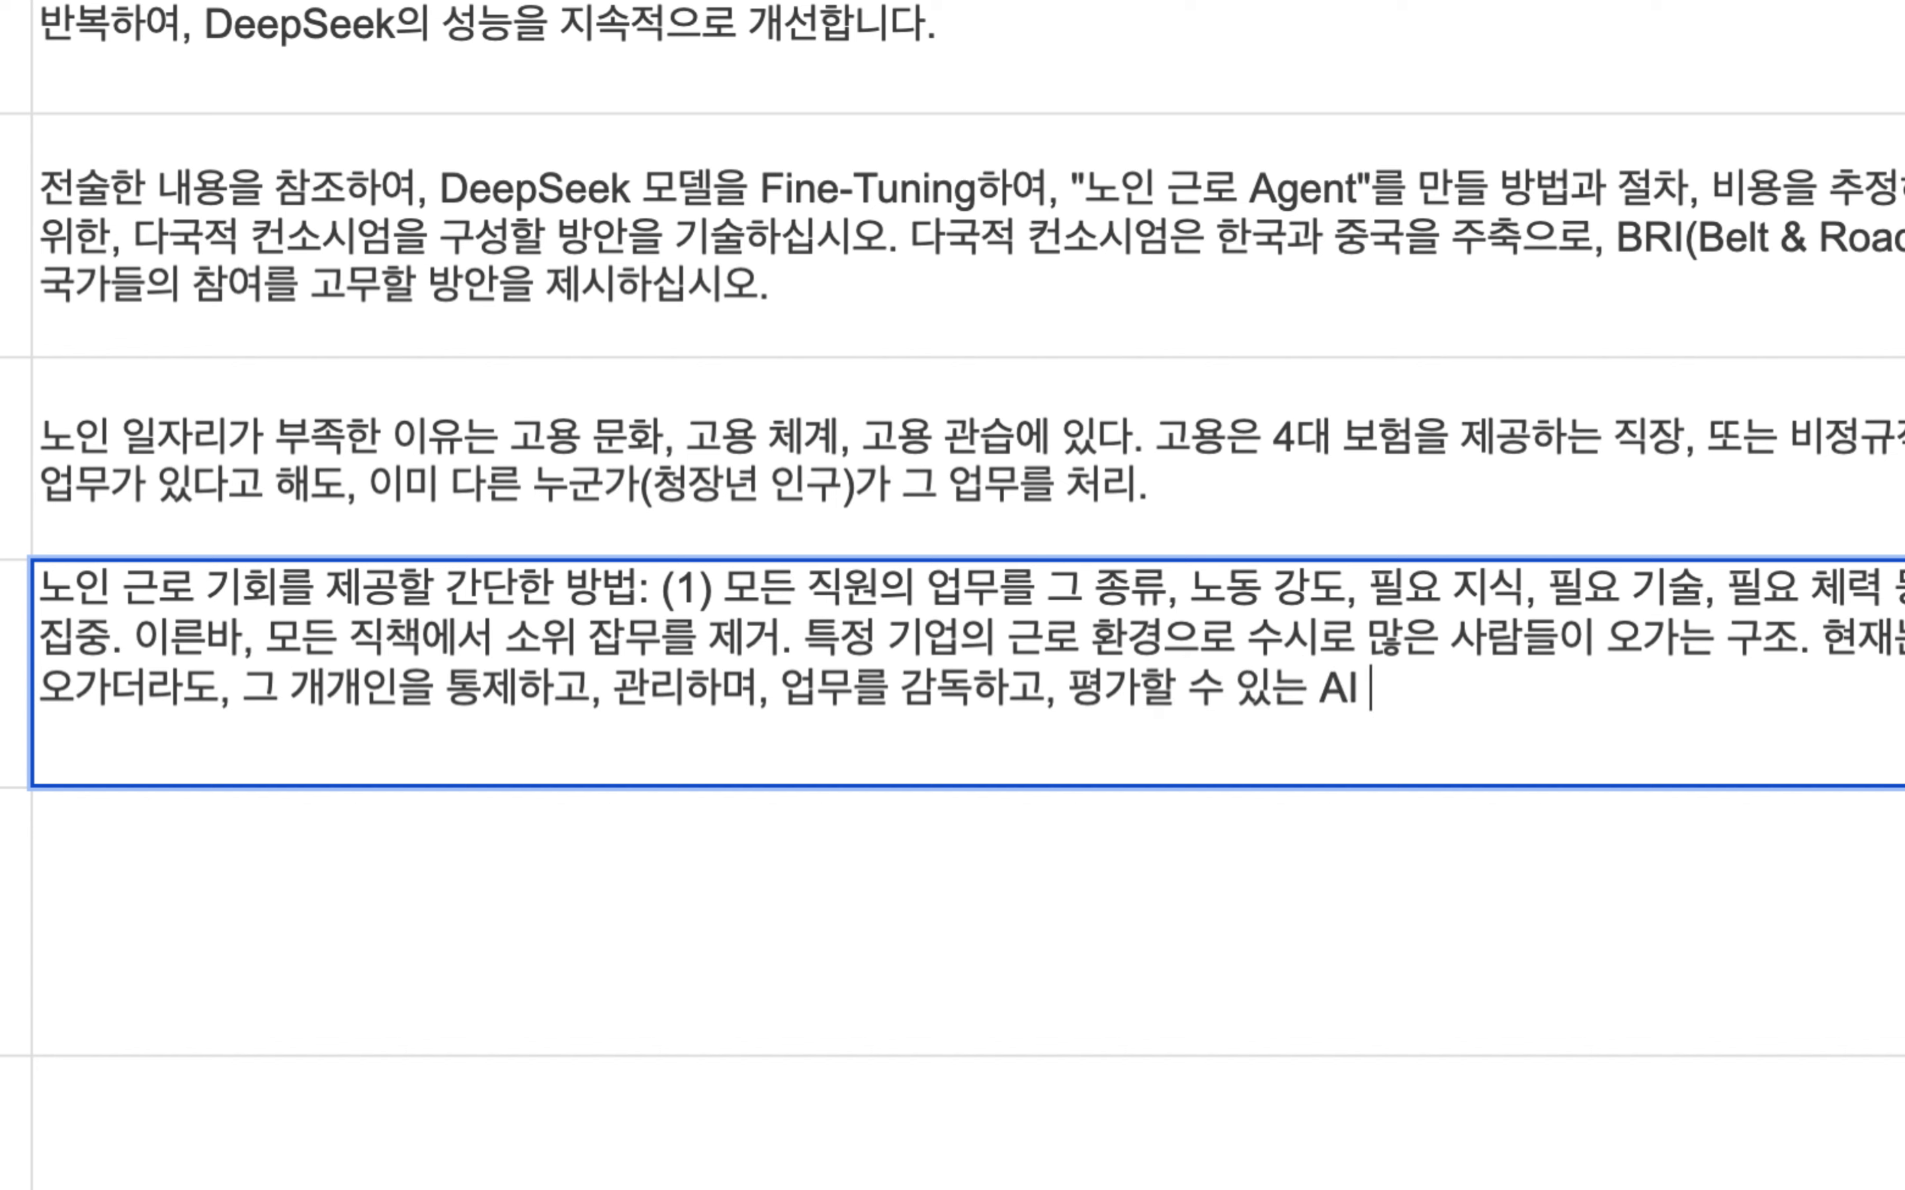
pyautogui.write(' Agent를 개발.')
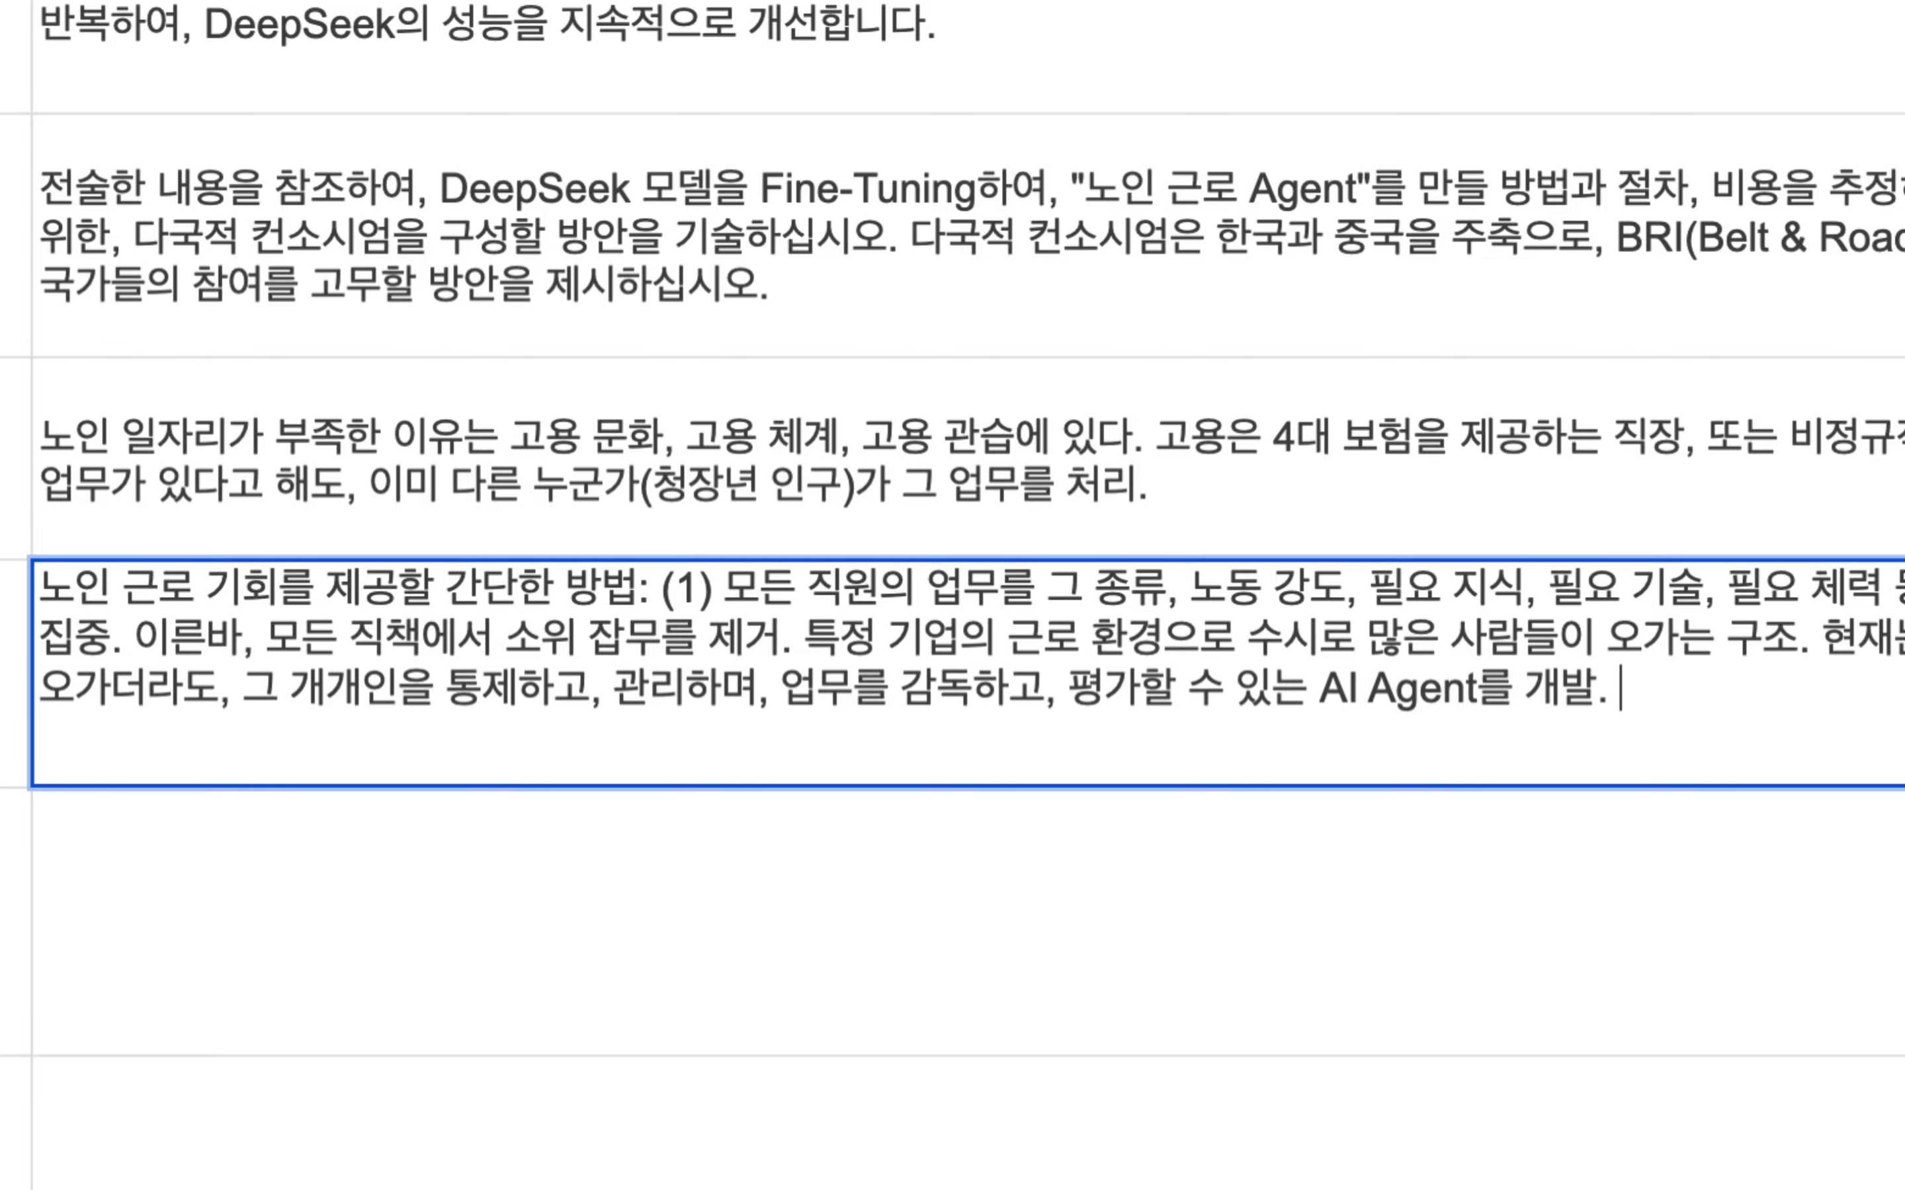
# Step: Begin the text of the empty merged cell in row 10 with "기존의 기업은 고정된 인력이 사전에 규정된 업무를 수행"
pyautogui.click(206, 884)
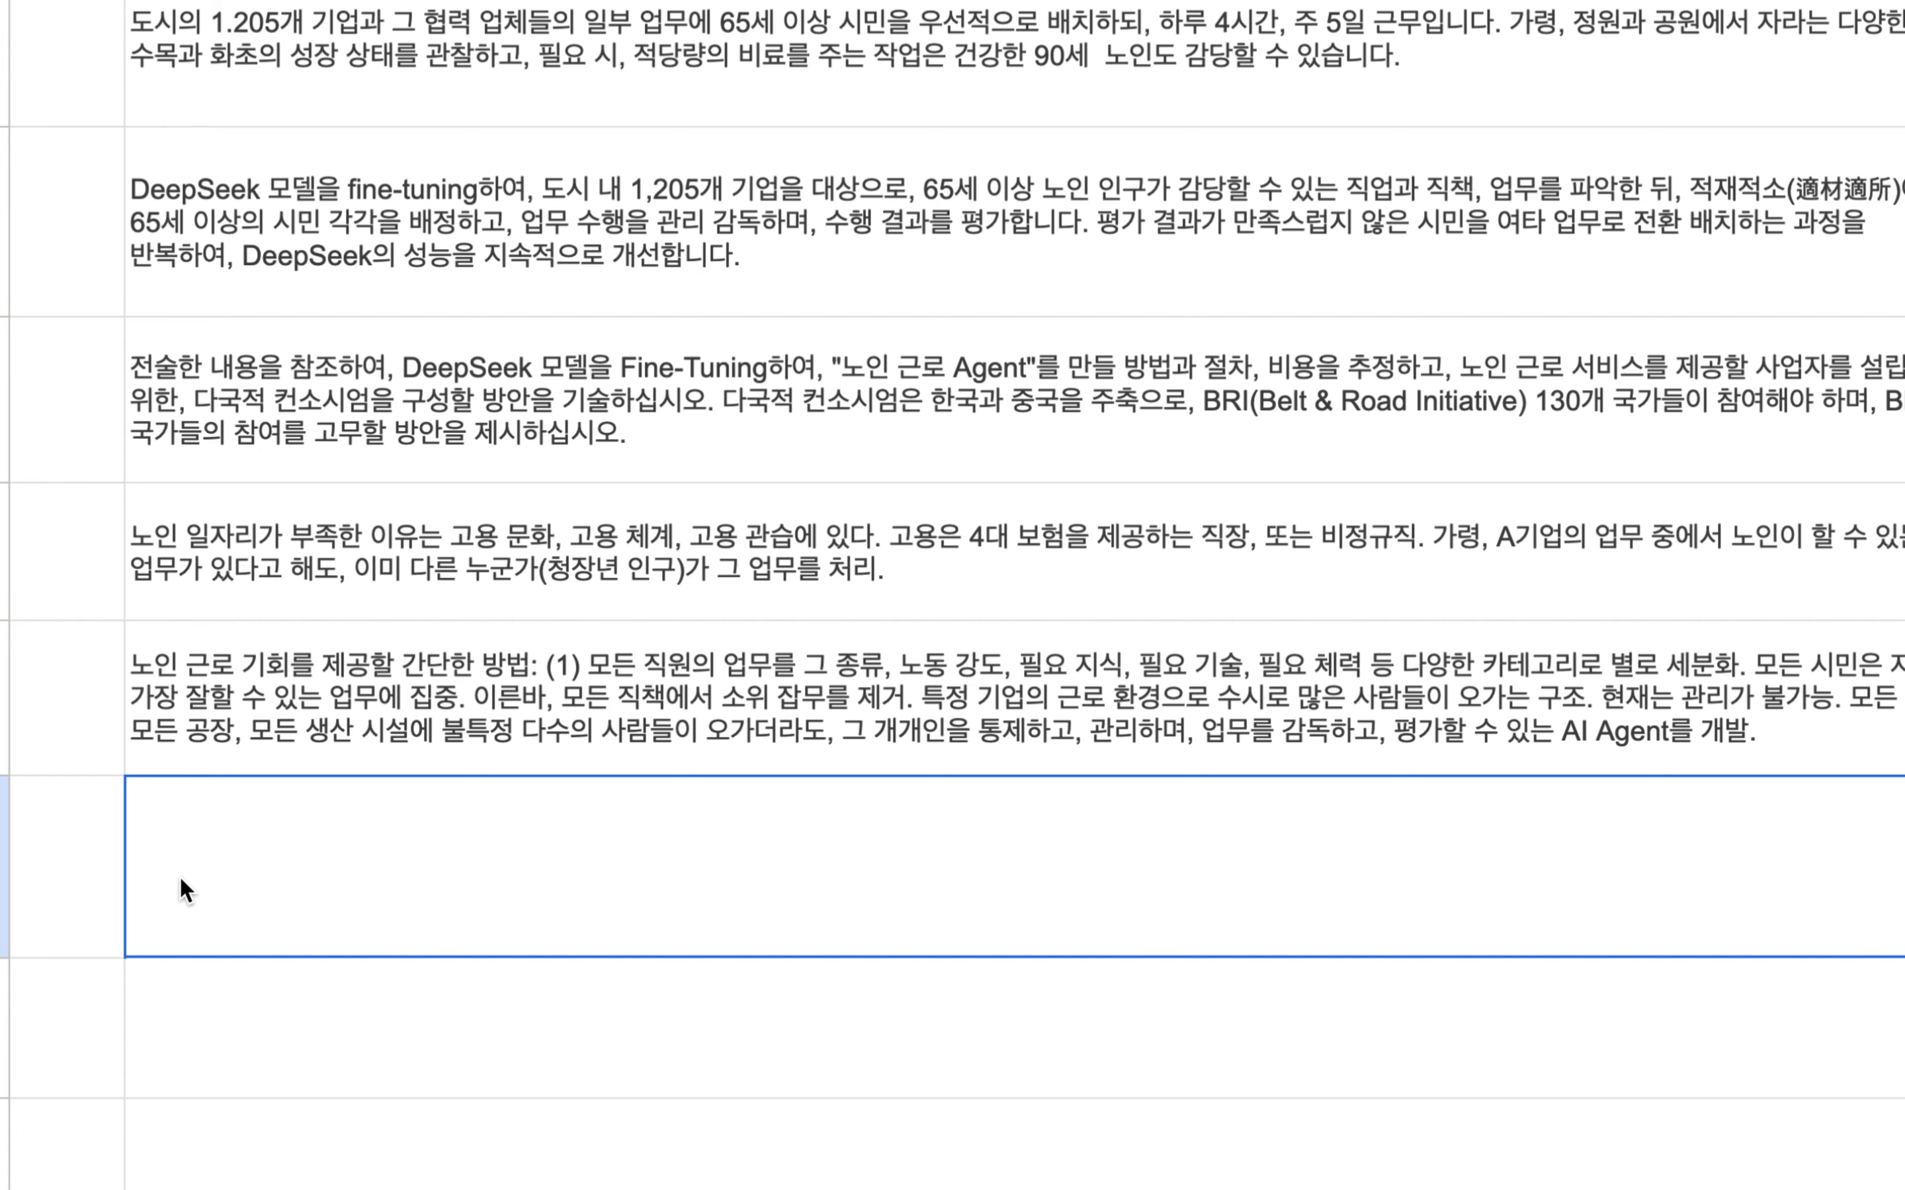
pyautogui.write('기존의 기업의')
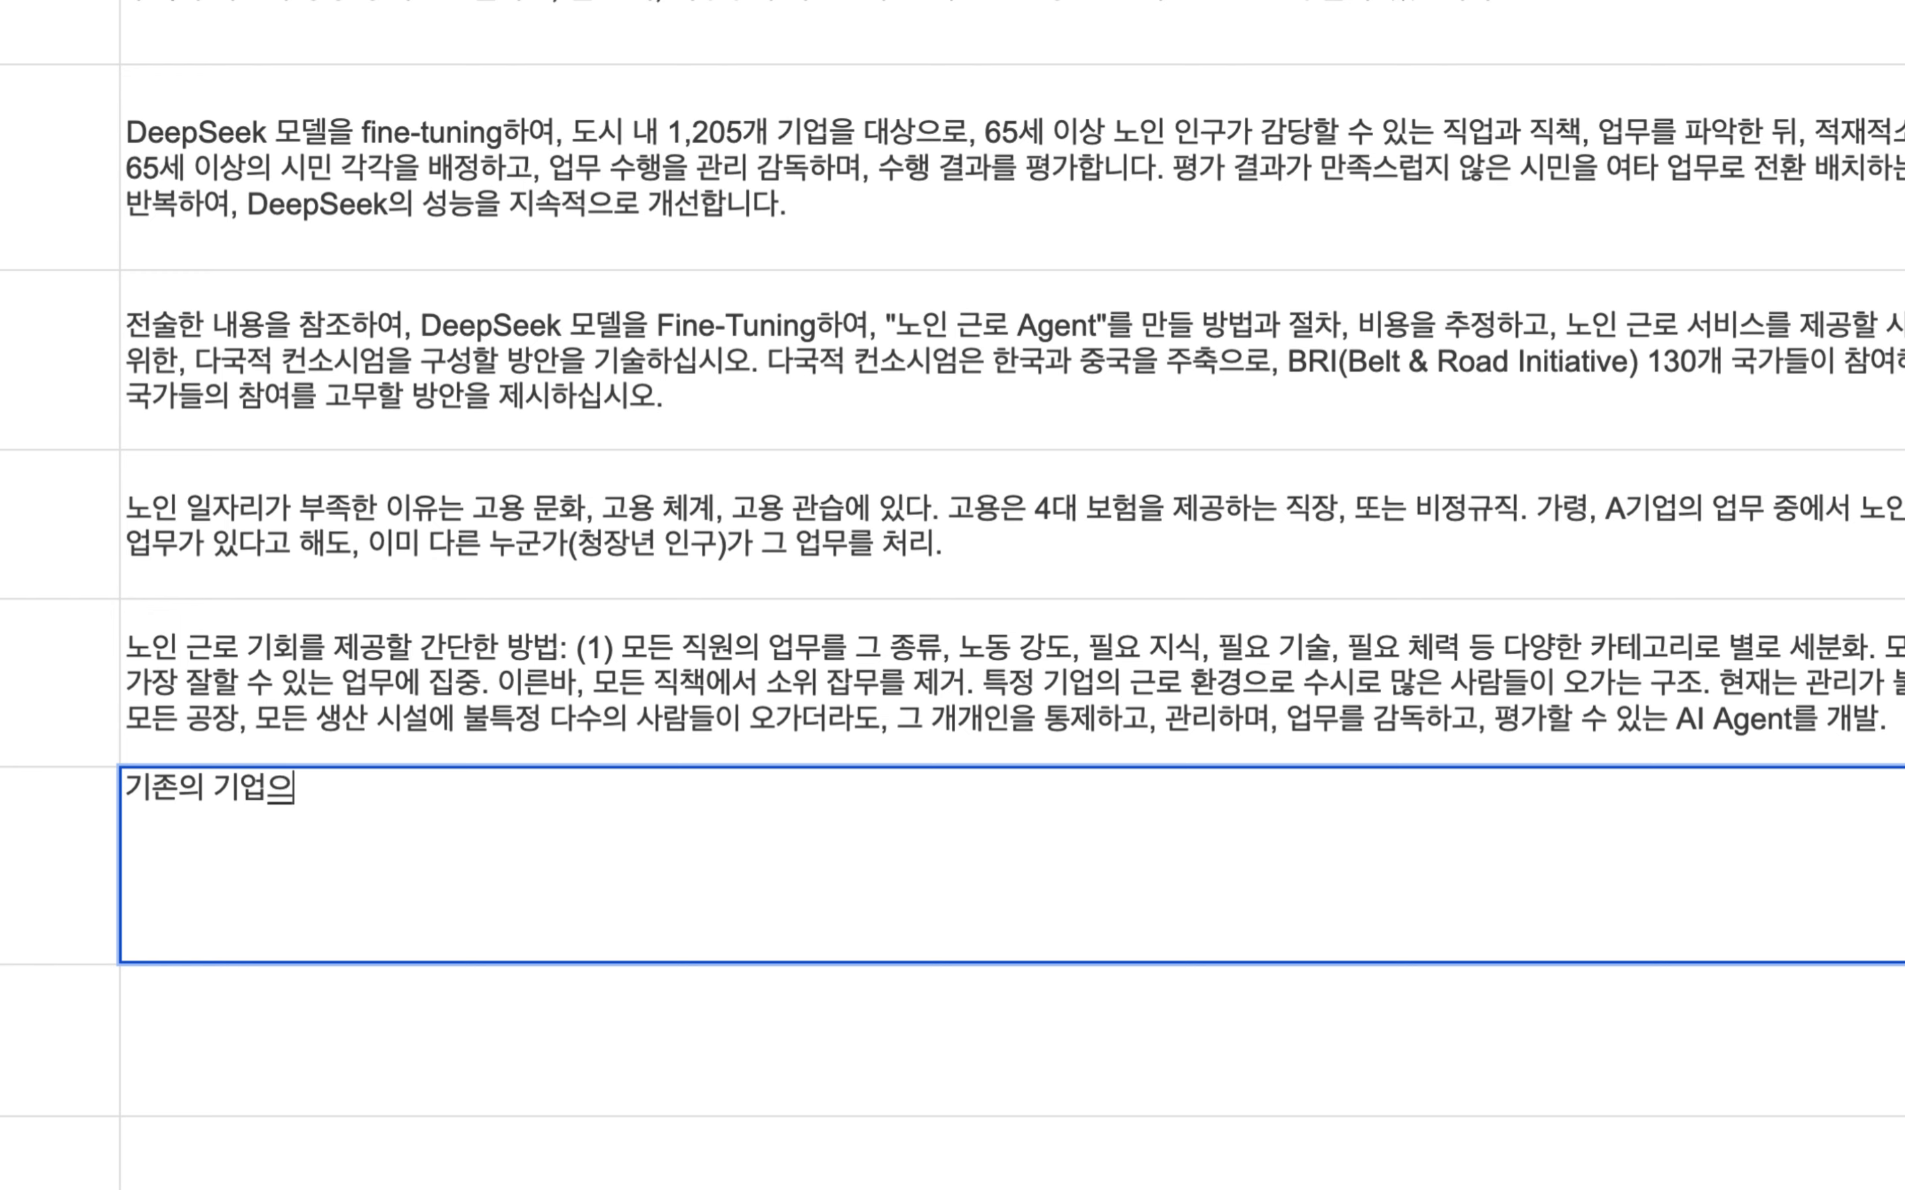
pyautogui.press('BackSpace')
pyautogui.write('은 고정된 인력이 ')
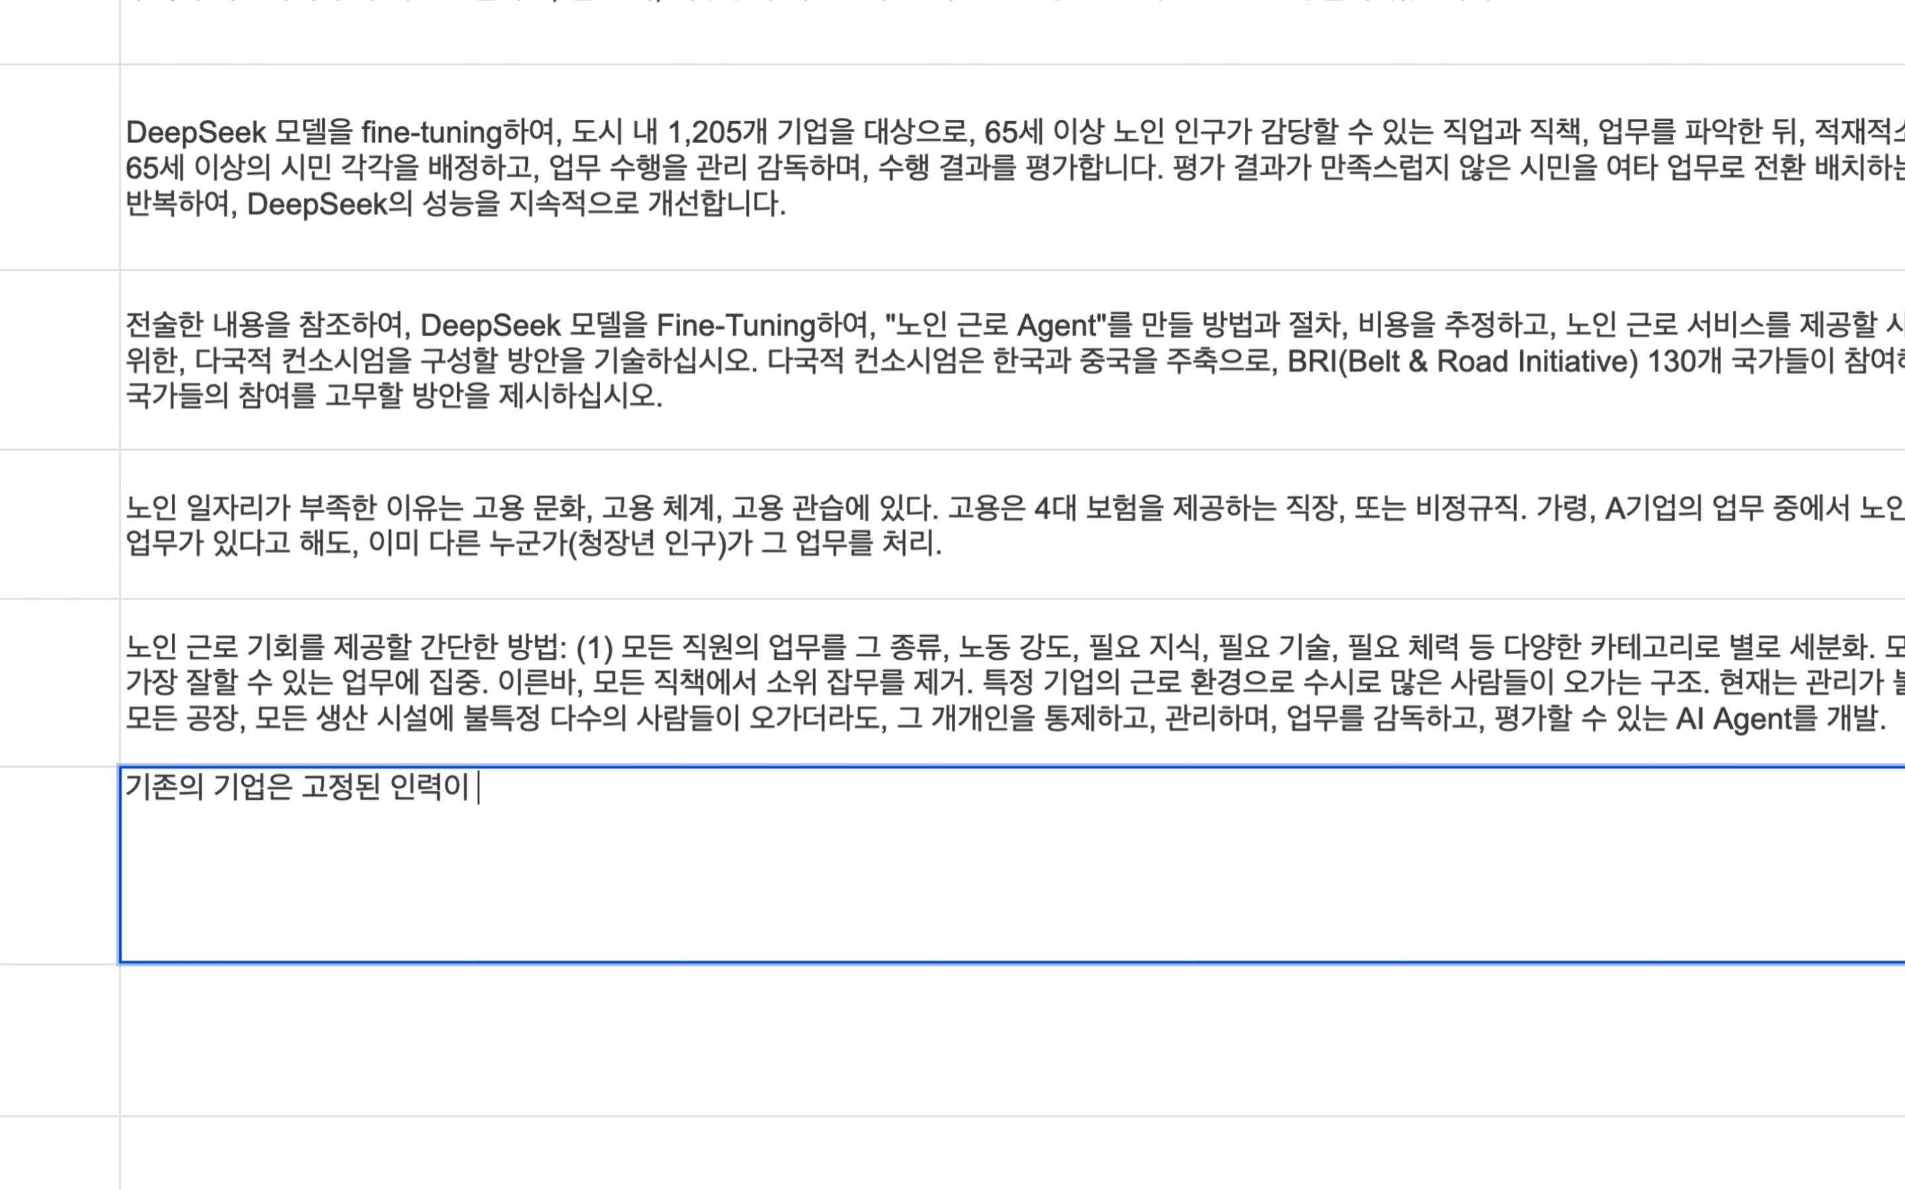
pyautogui.write('고정된')
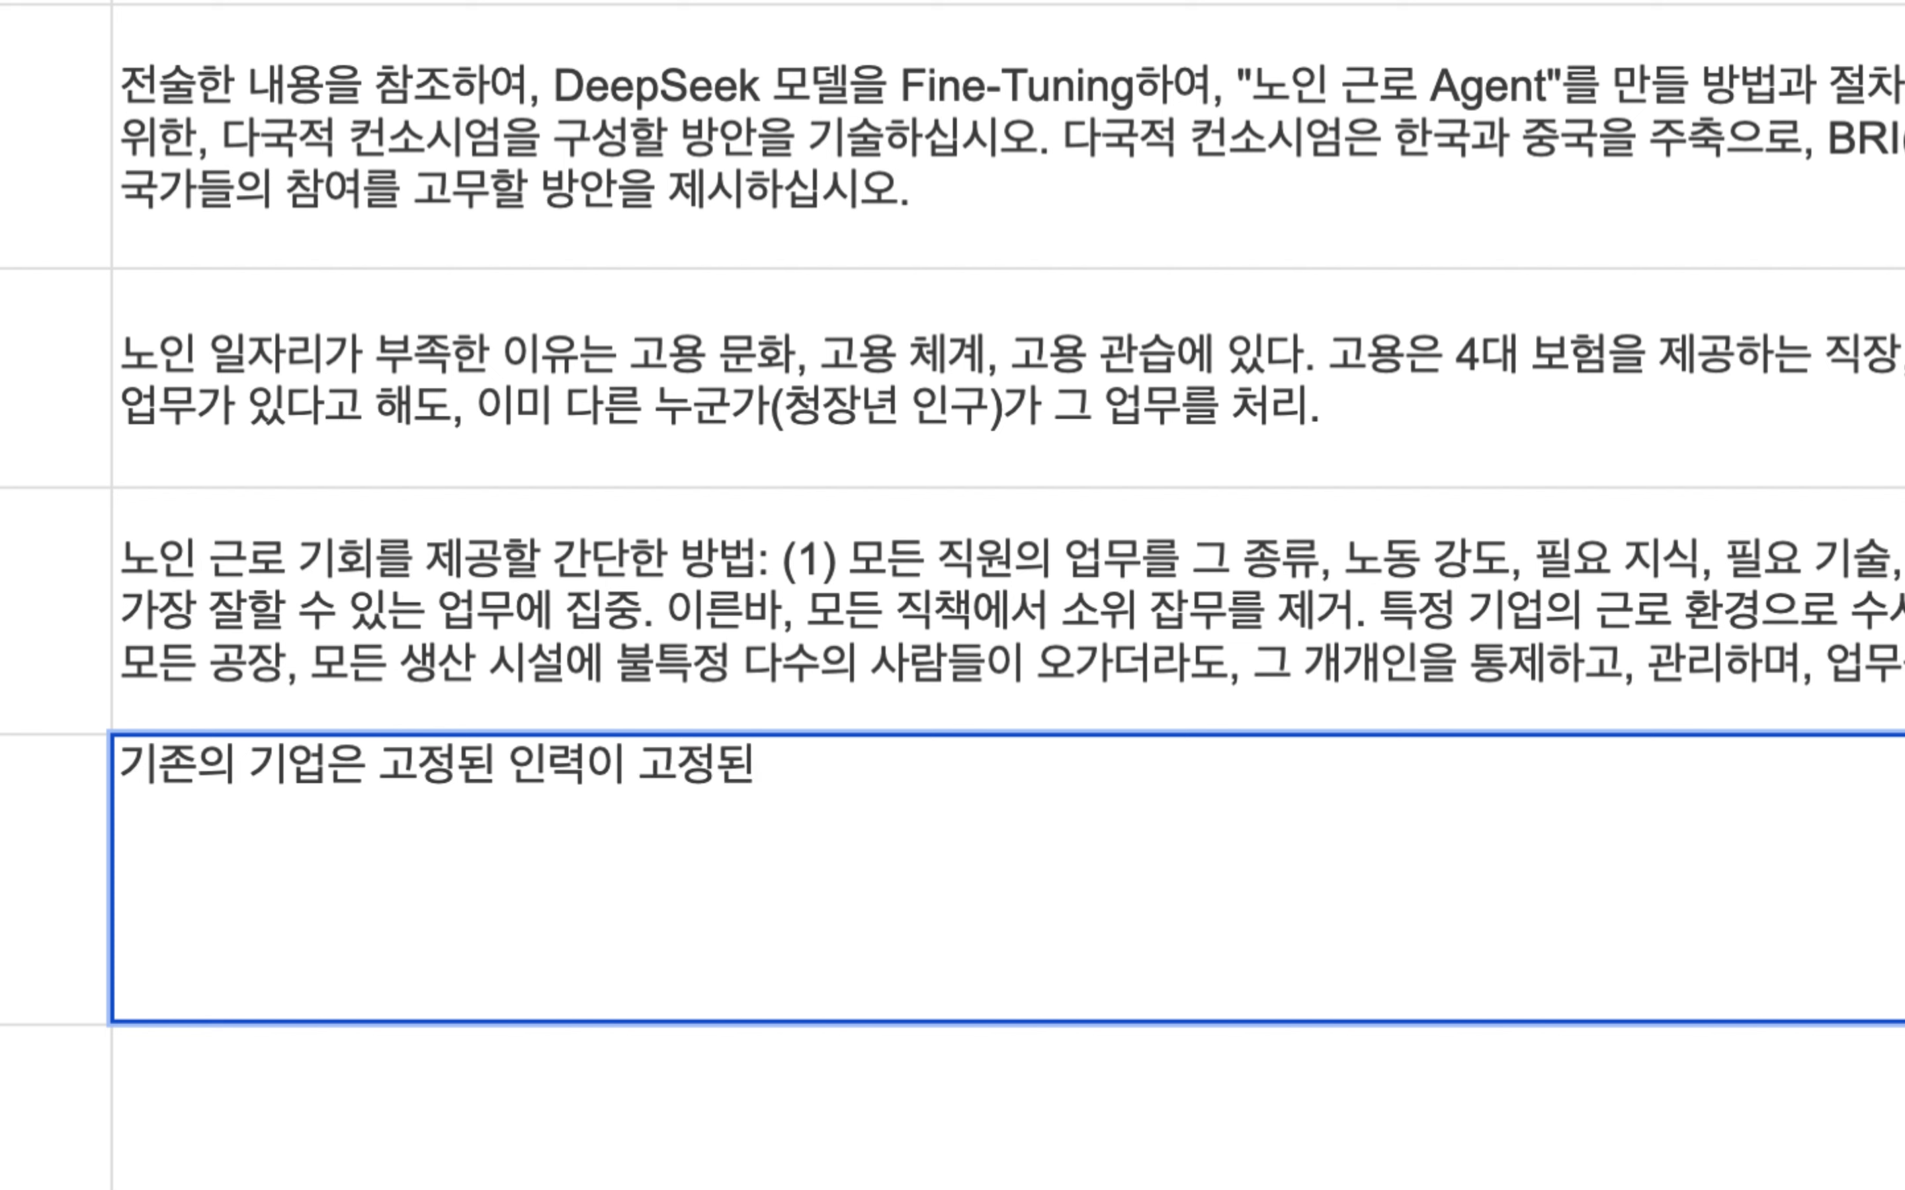
pyautogui.press('BackSpace')
pyautogui.press('BackSpace')
pyautogui.press('BackSpace')
pyautogui.write('사전에 ㅈ')
pyautogui.press('BackSpace')
pyautogui.write('규정된 어ㅂ무를 수행')
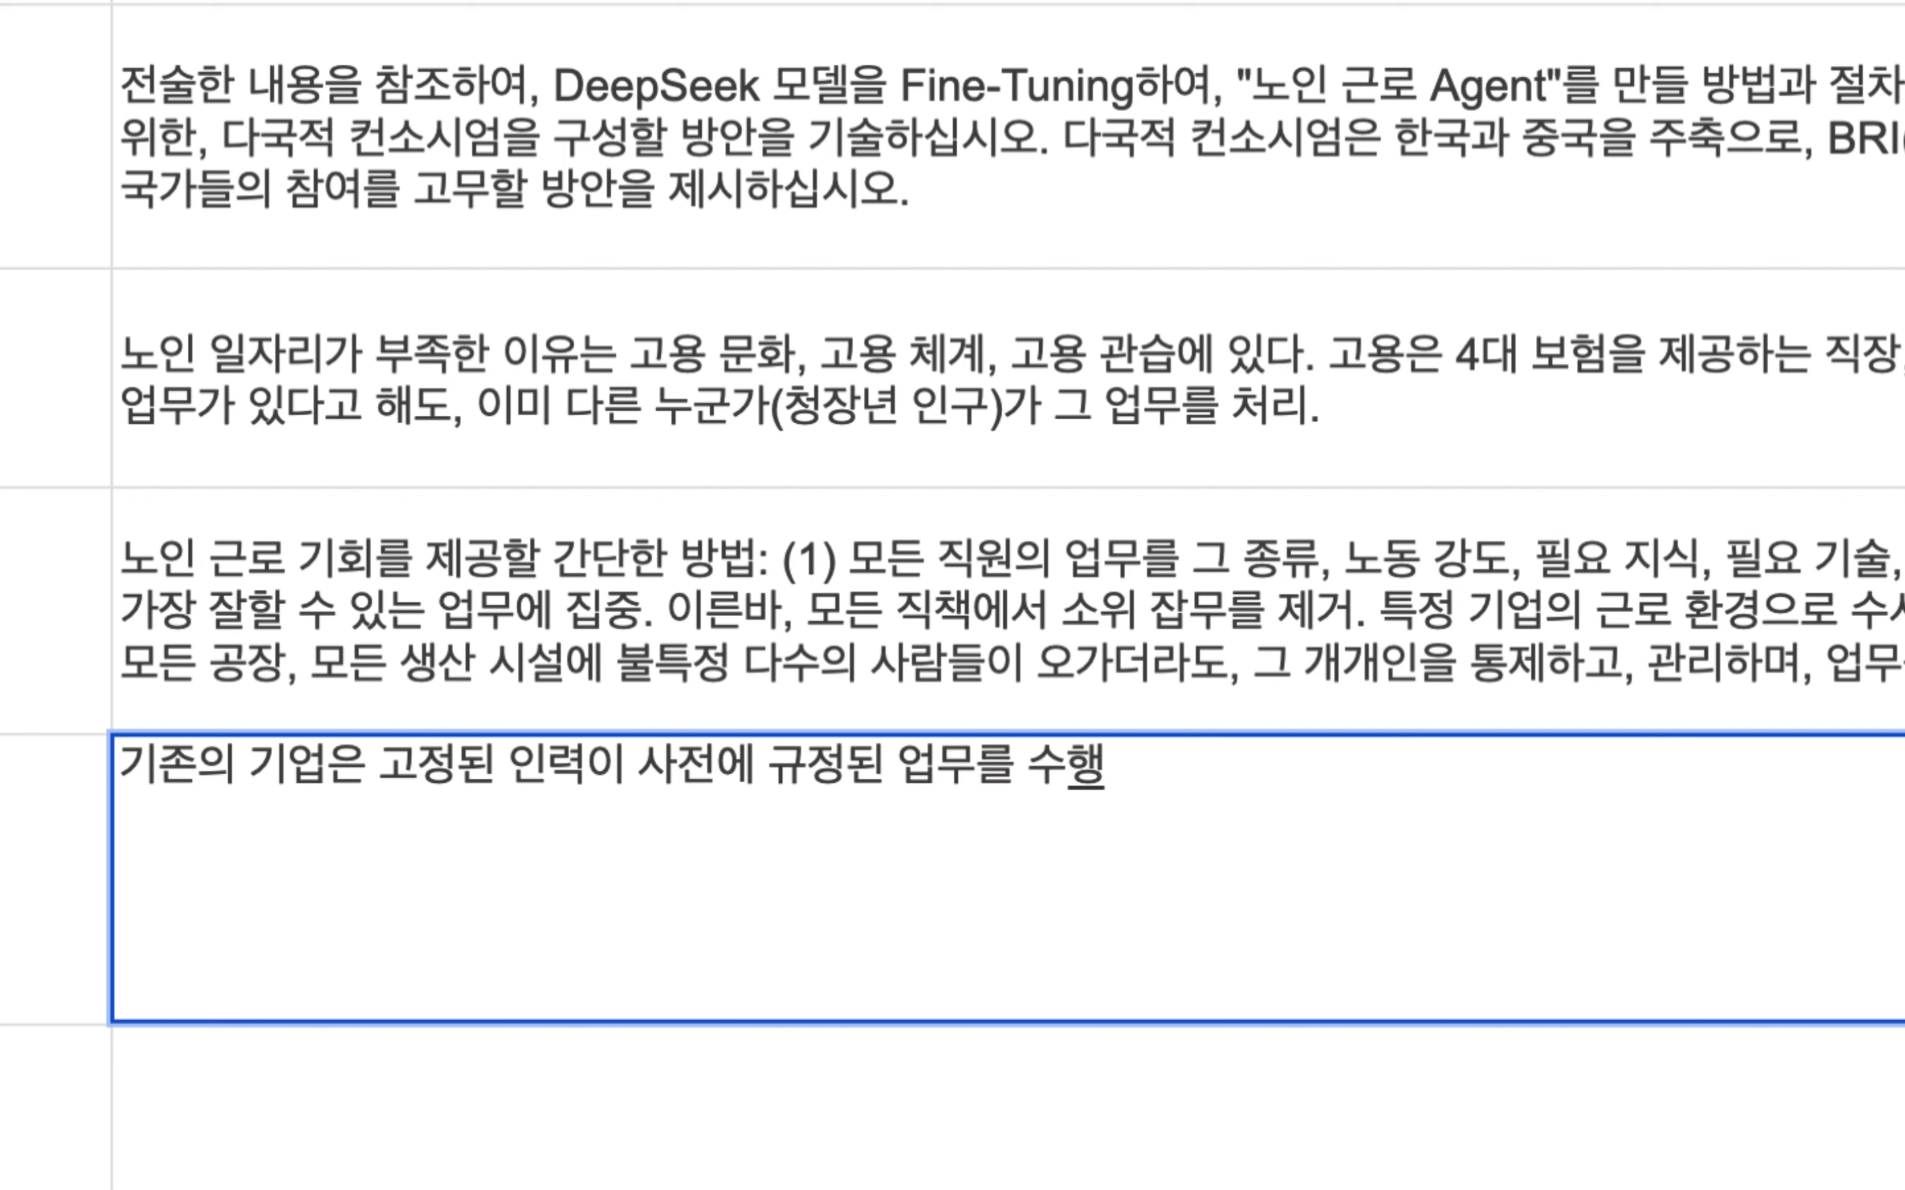
# Step: Continue the row 10 text directly after "수행" with "하지만, 그 업무 중에서 반드시 그 사람이 해야만 하는 일"
pyautogui.write('하지만, 그 업주')
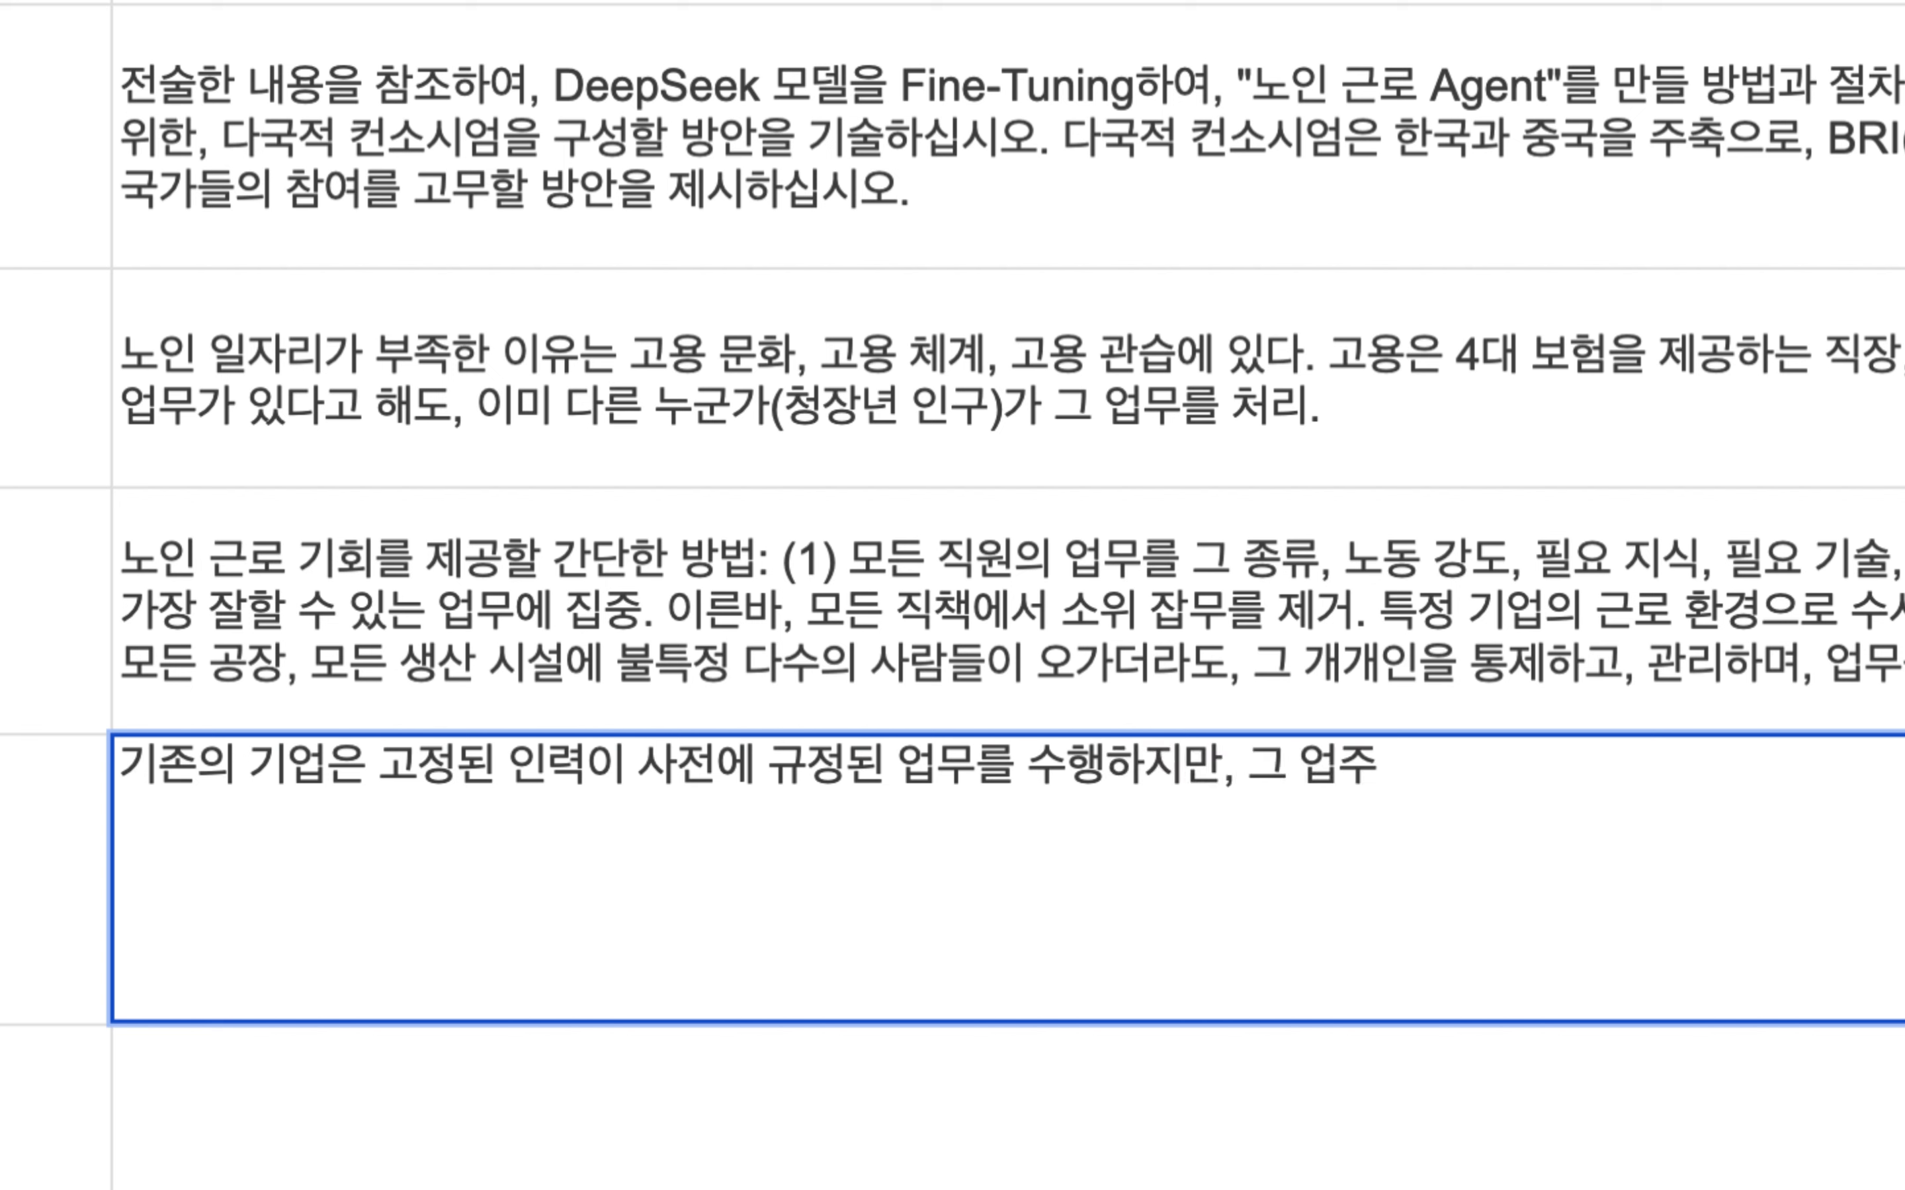
pyautogui.press('BackSpace')
pyautogui.write('무 중엣')
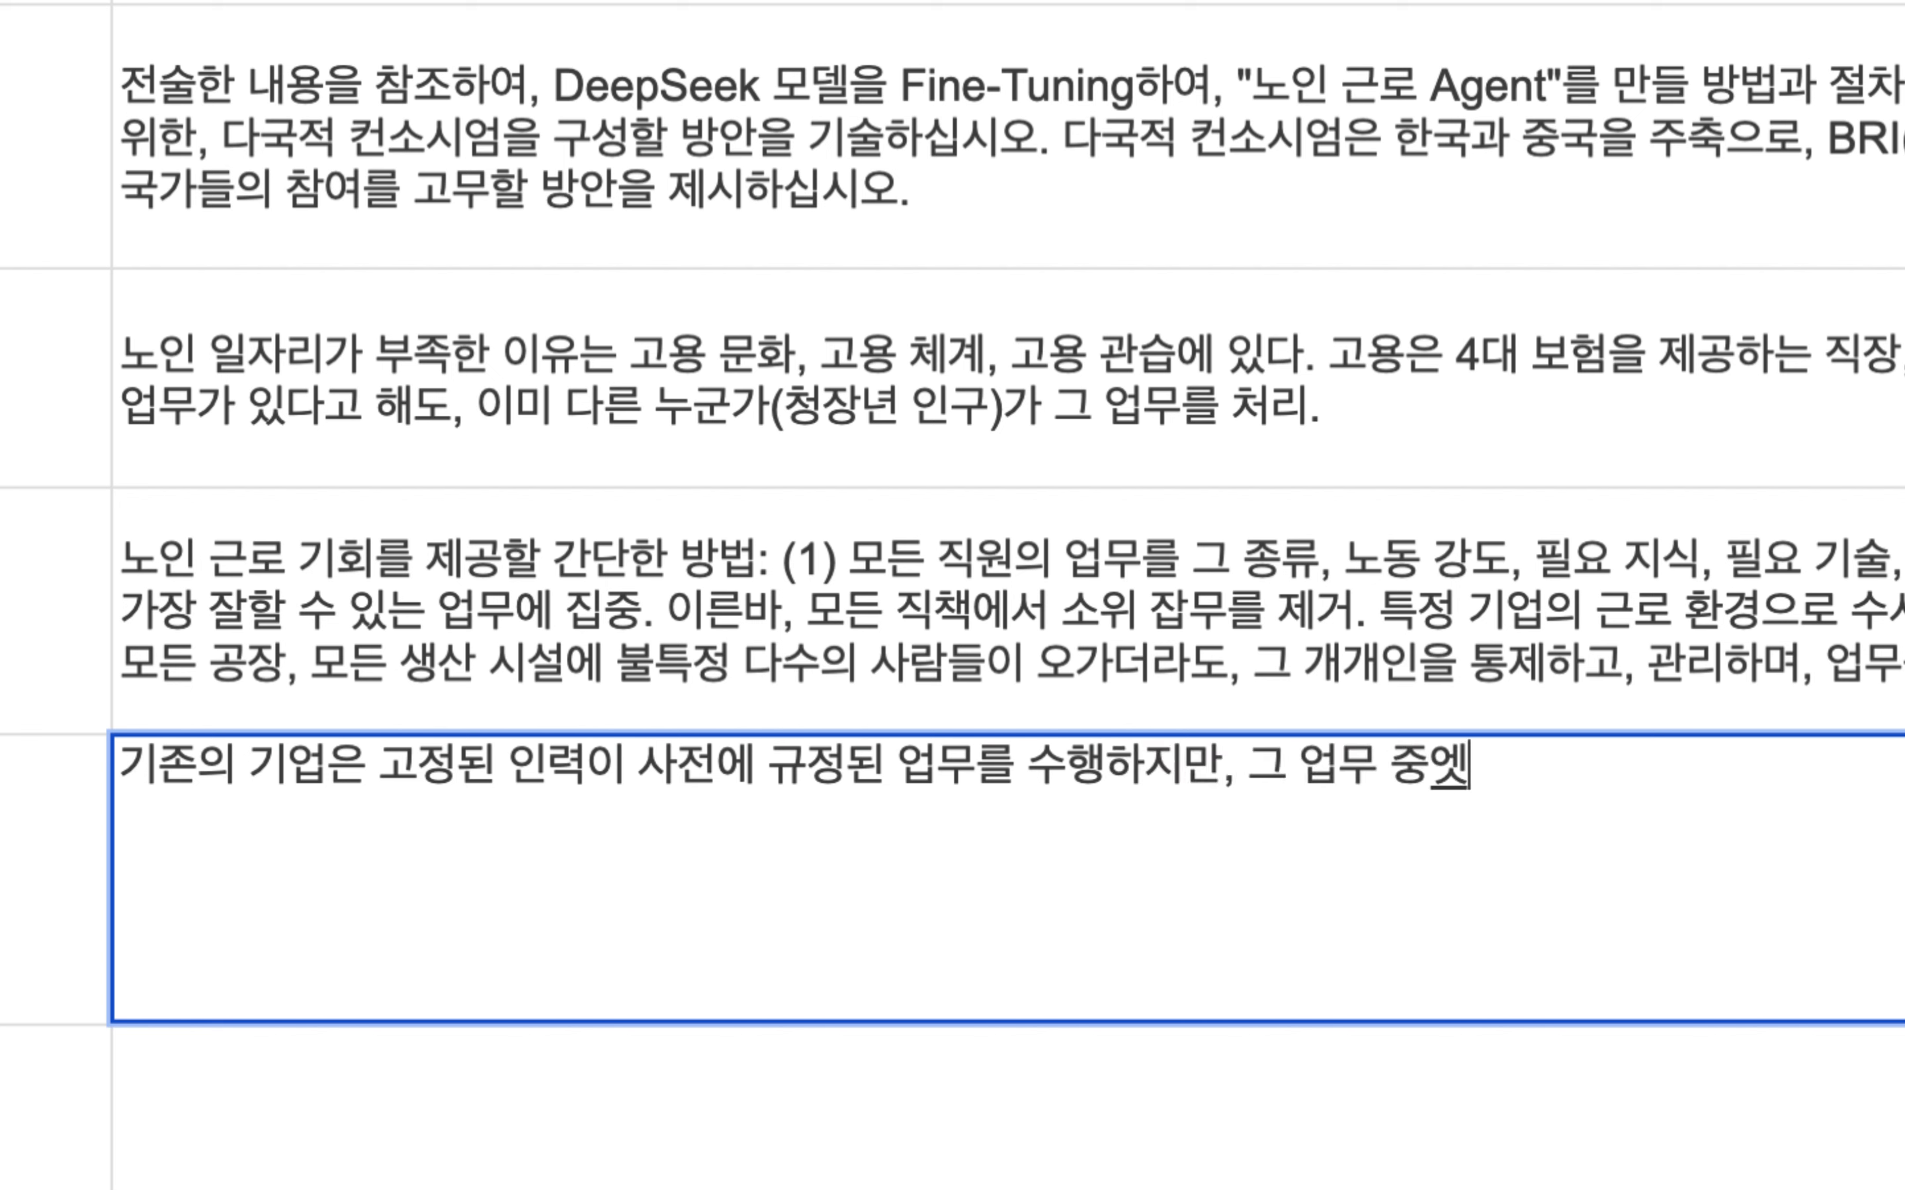
pyautogui.press('BackSpace')
pyautogui.write('에서 반드시 그 사람')
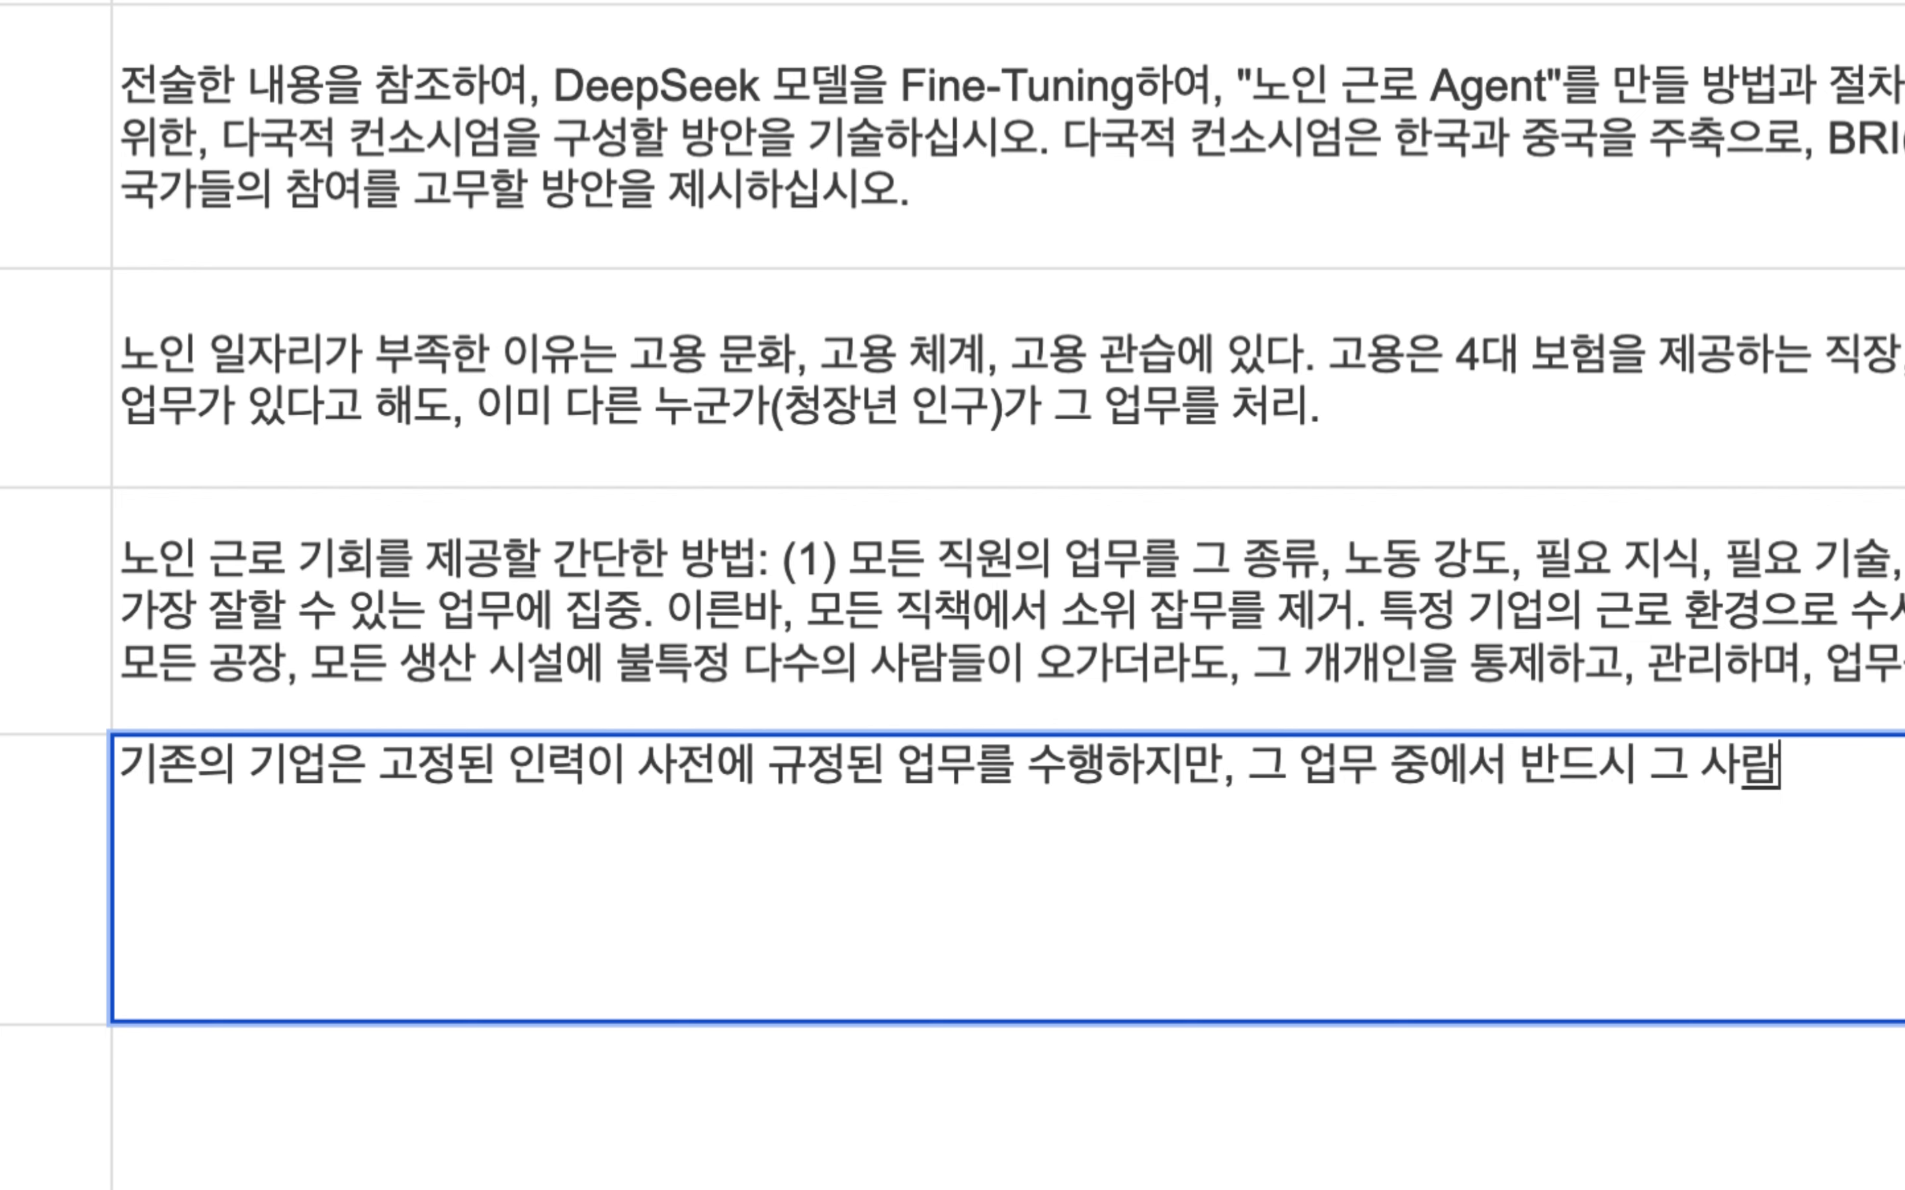
pyautogui.write('이 해야')
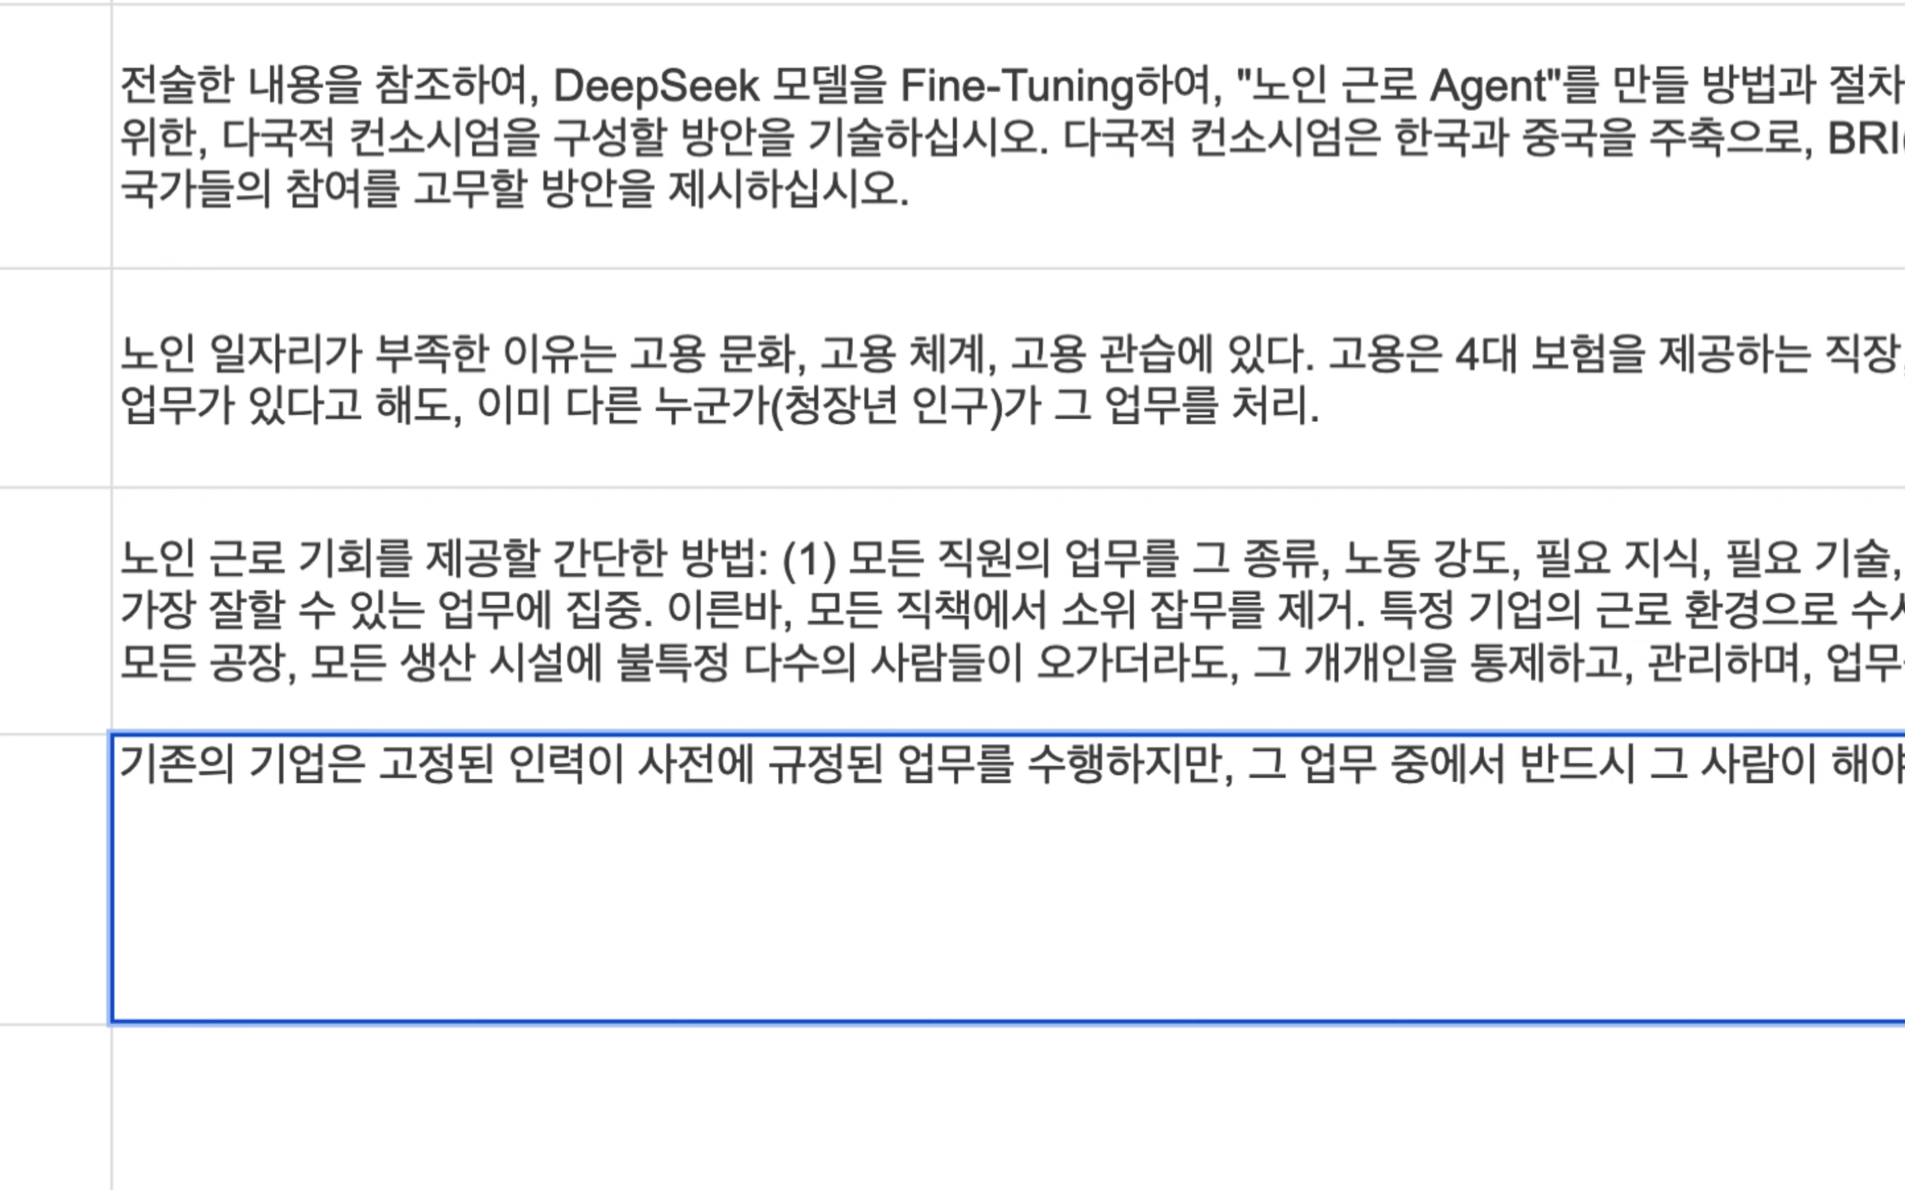
pyautogui.write('만 하는 일')
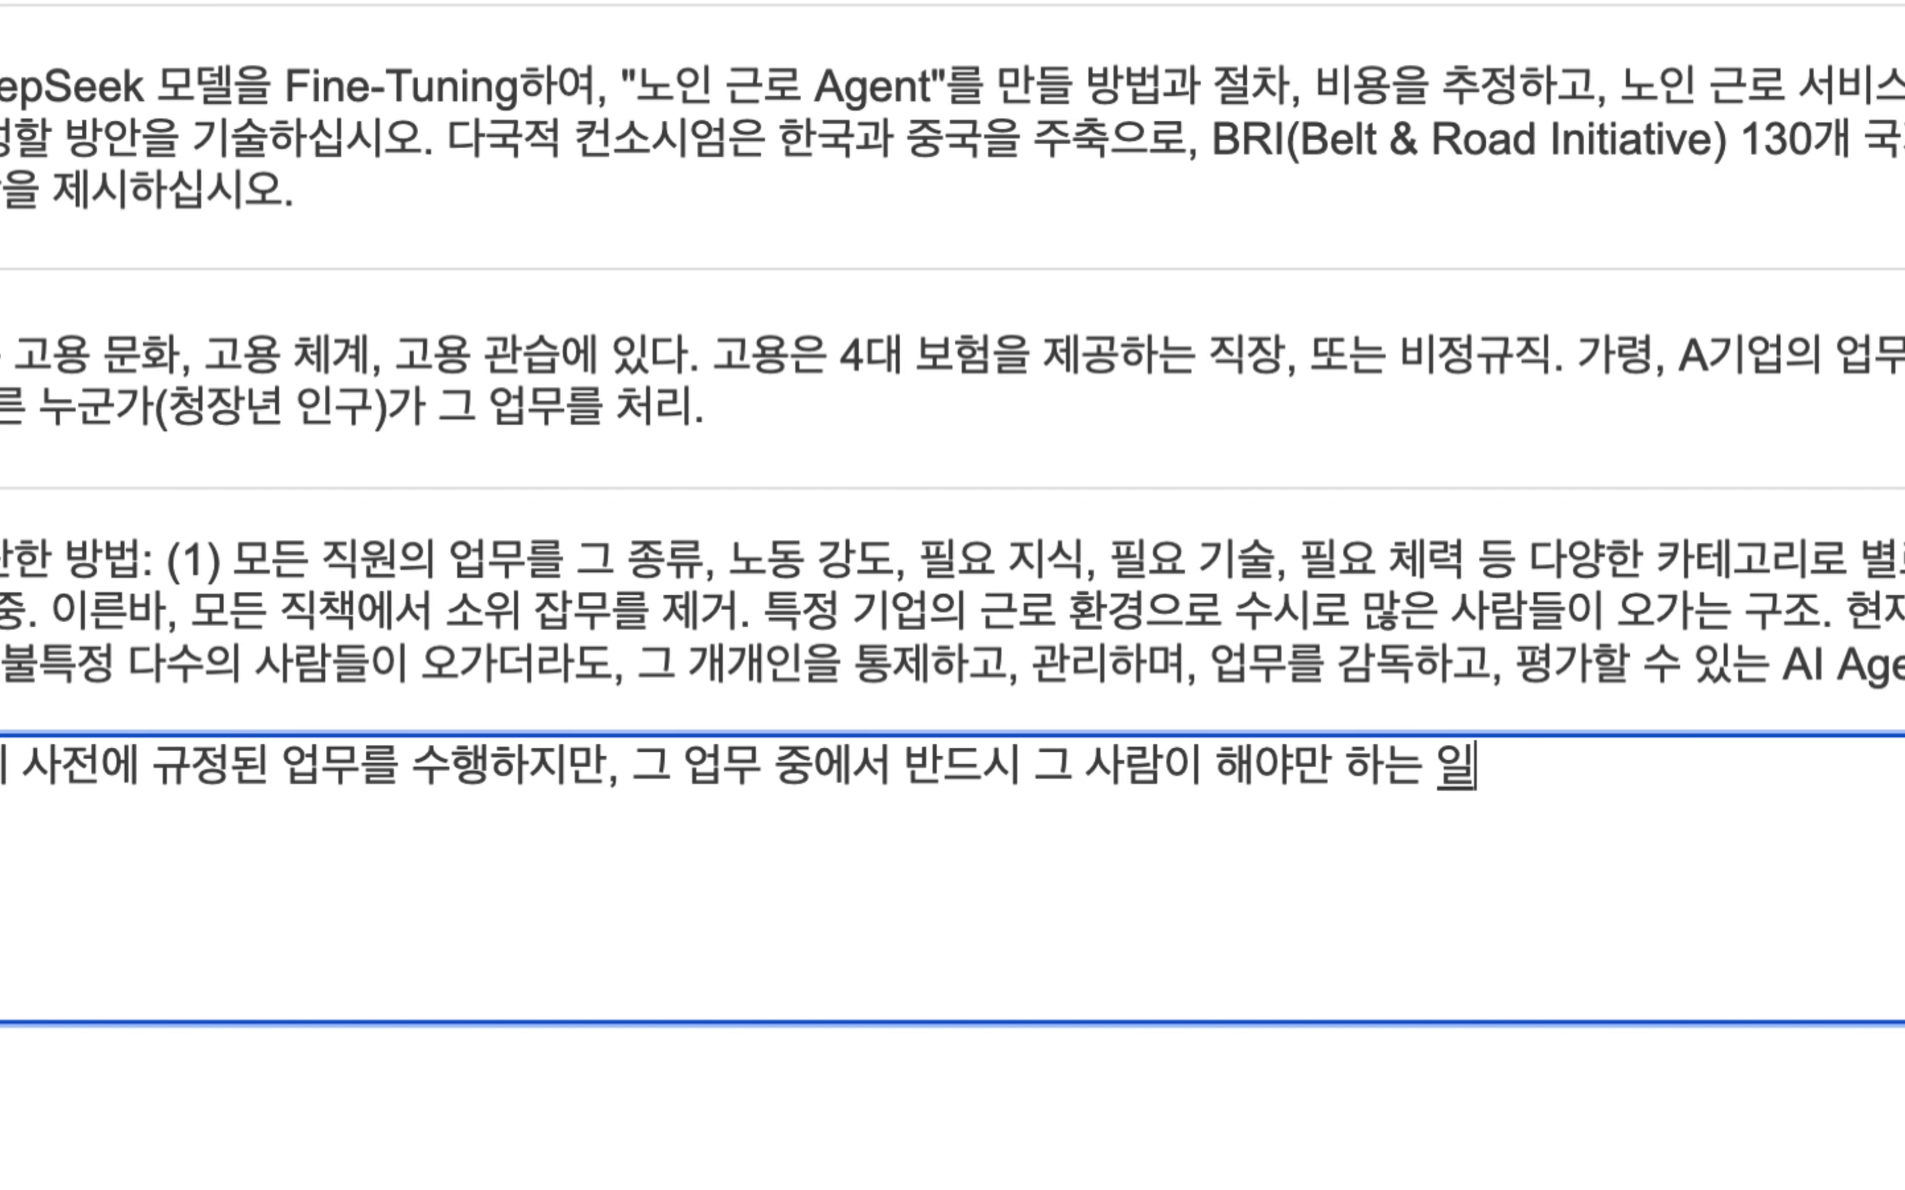
# Step: Complete the row 10 sentence after "하는 일" with "의 비중은 50% 미만." and commit the cell
pyautogui.write('의 비중은 ')
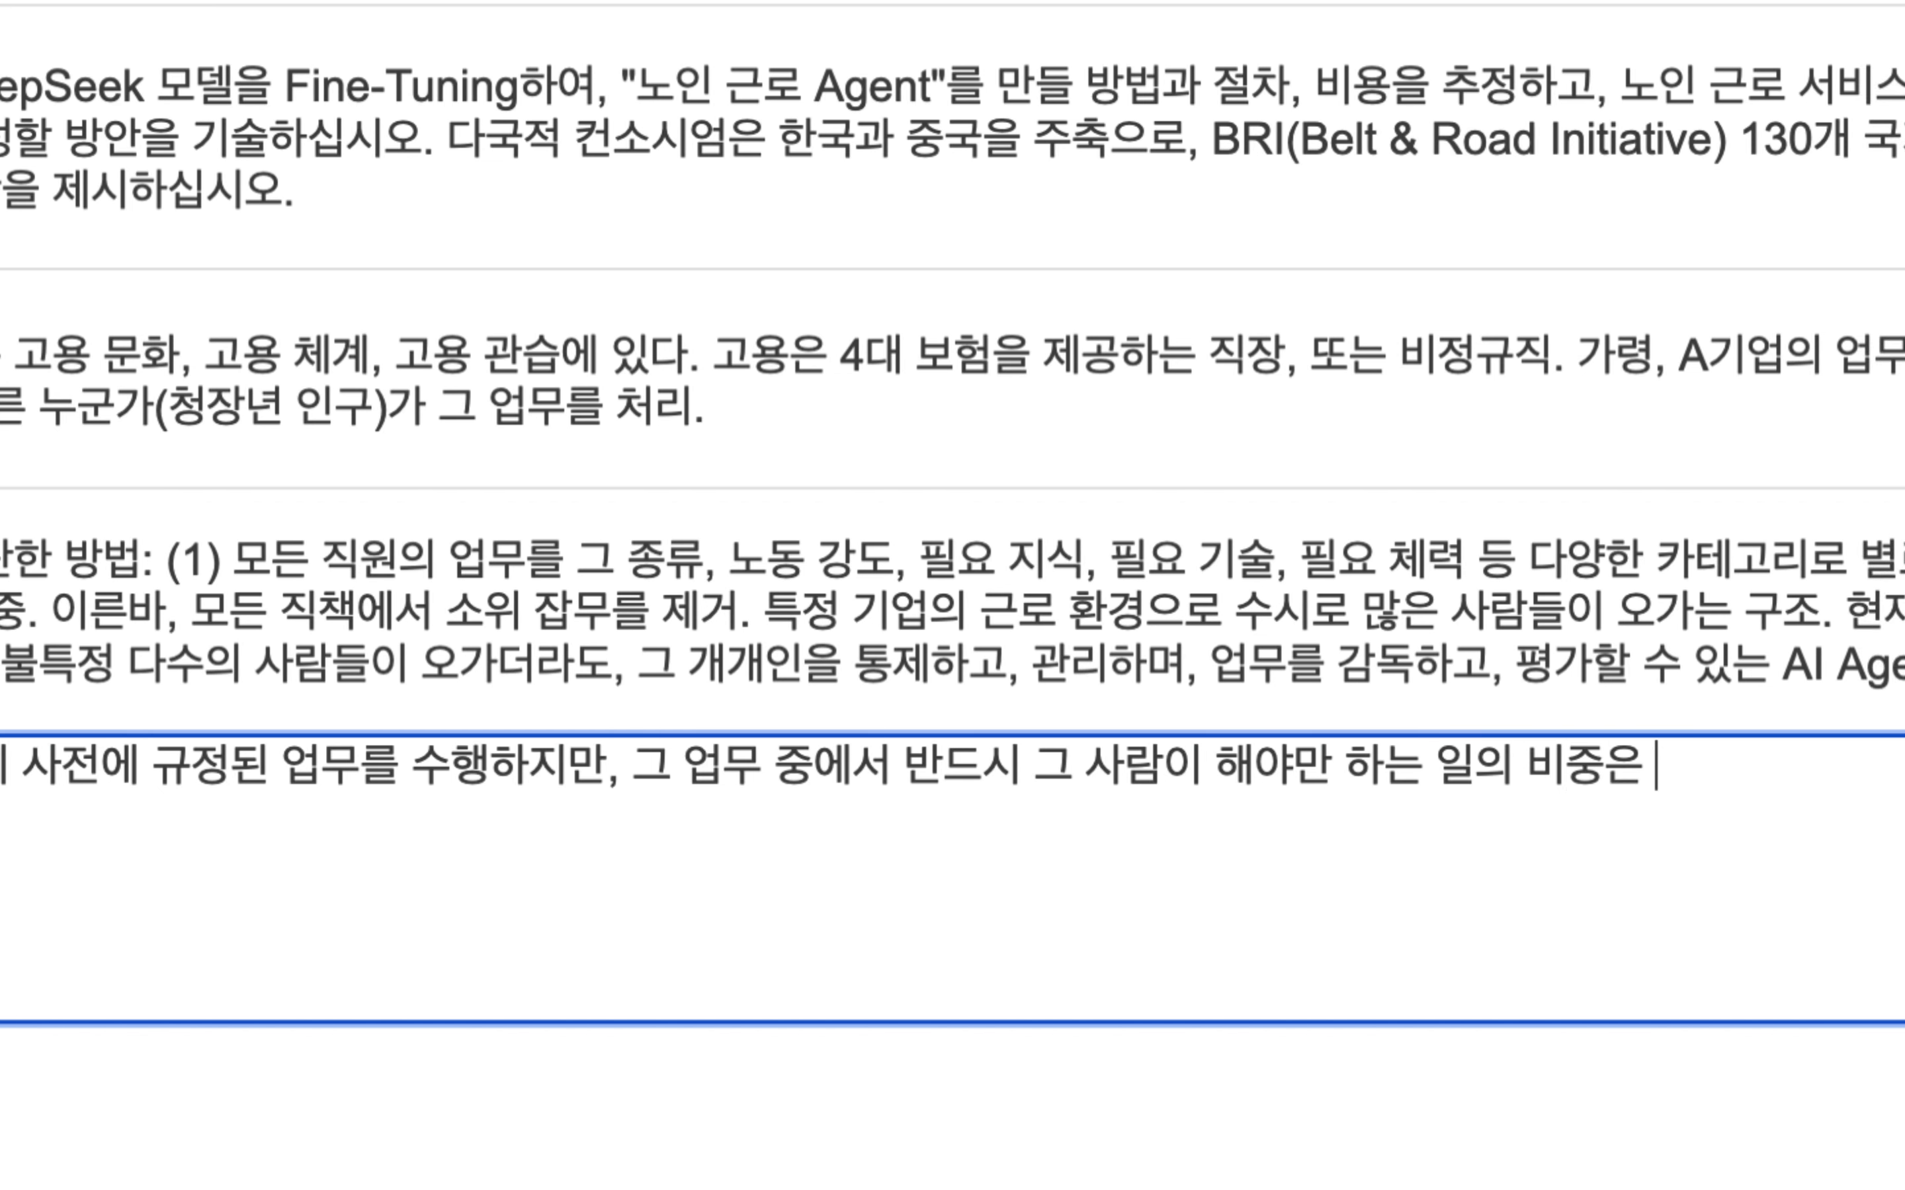
pyautogui.write('50% 민')
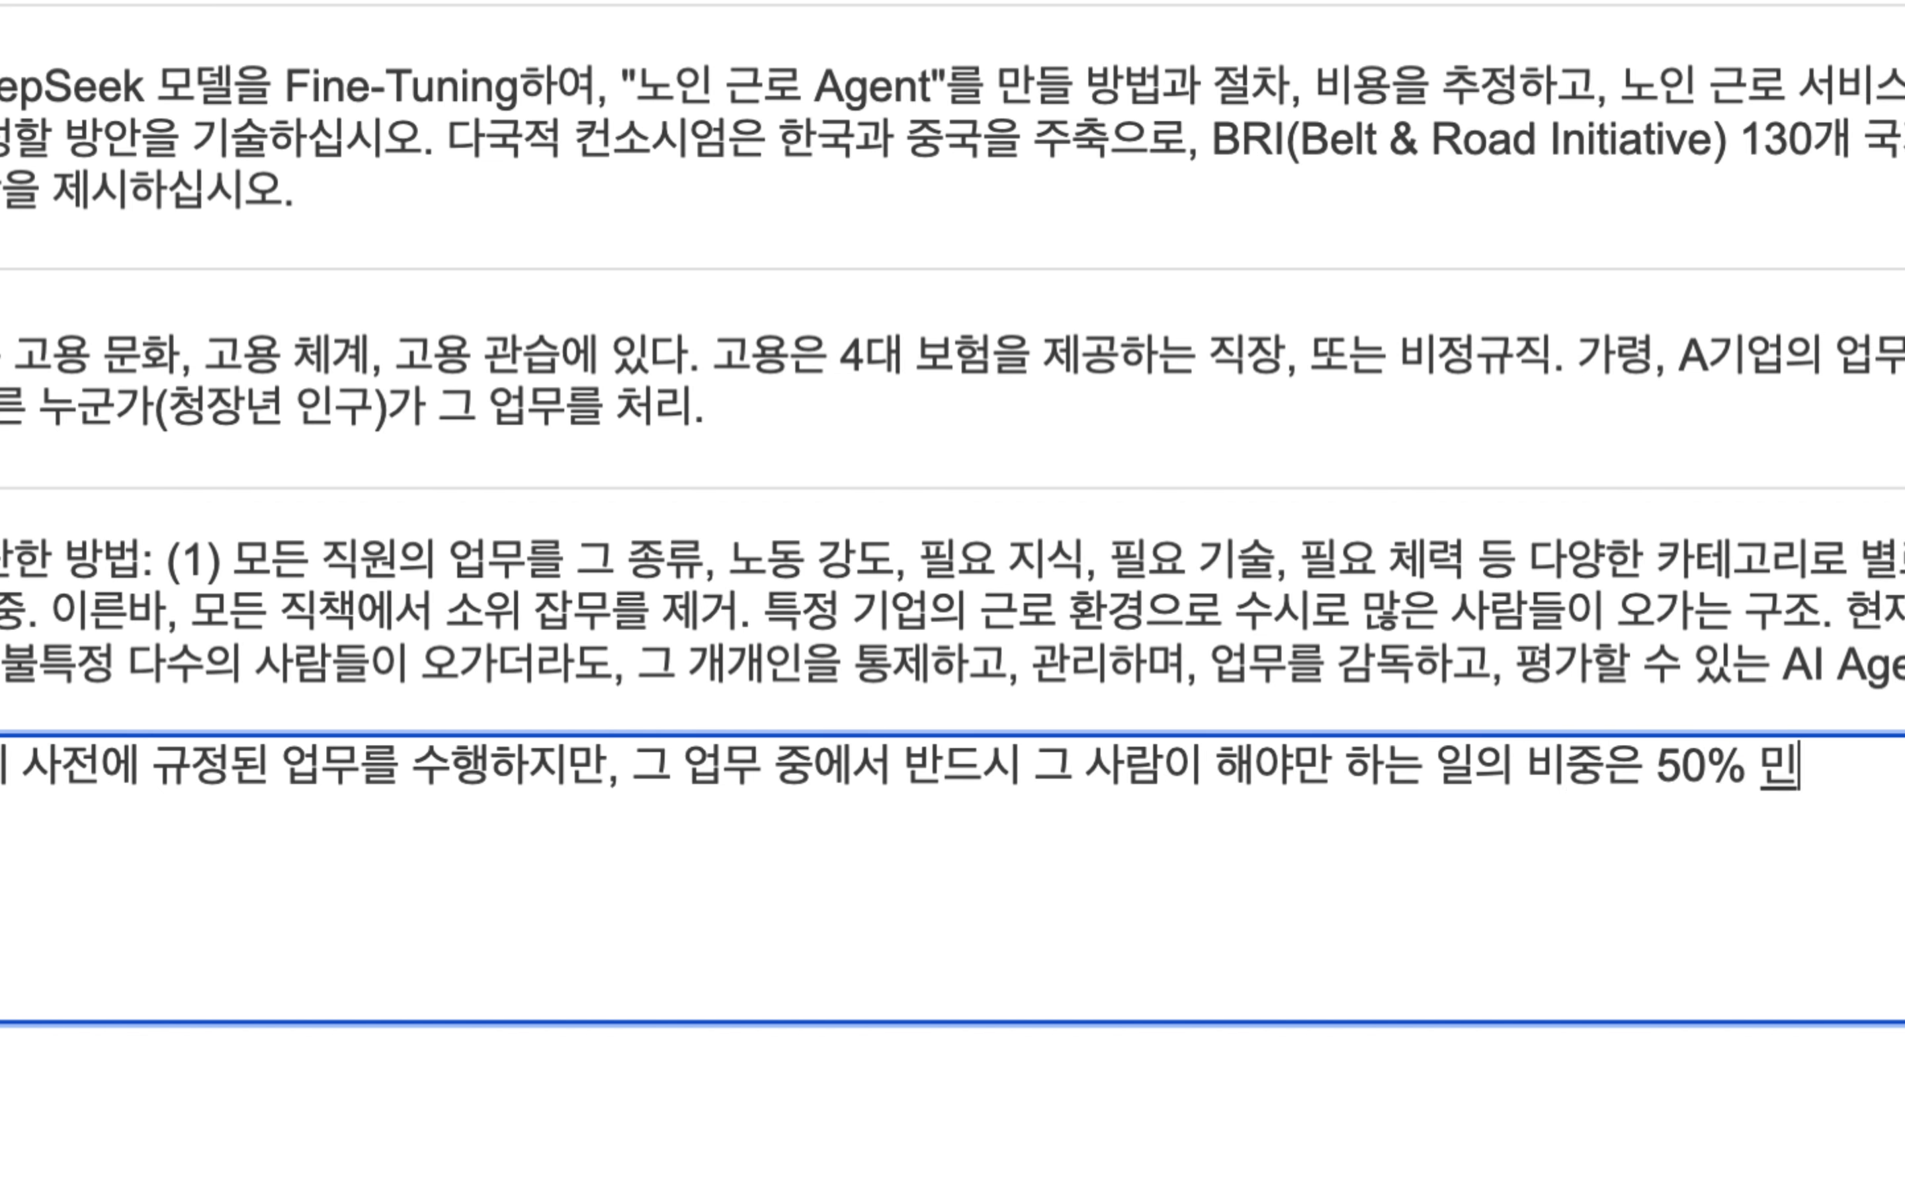
pyautogui.write('만.')
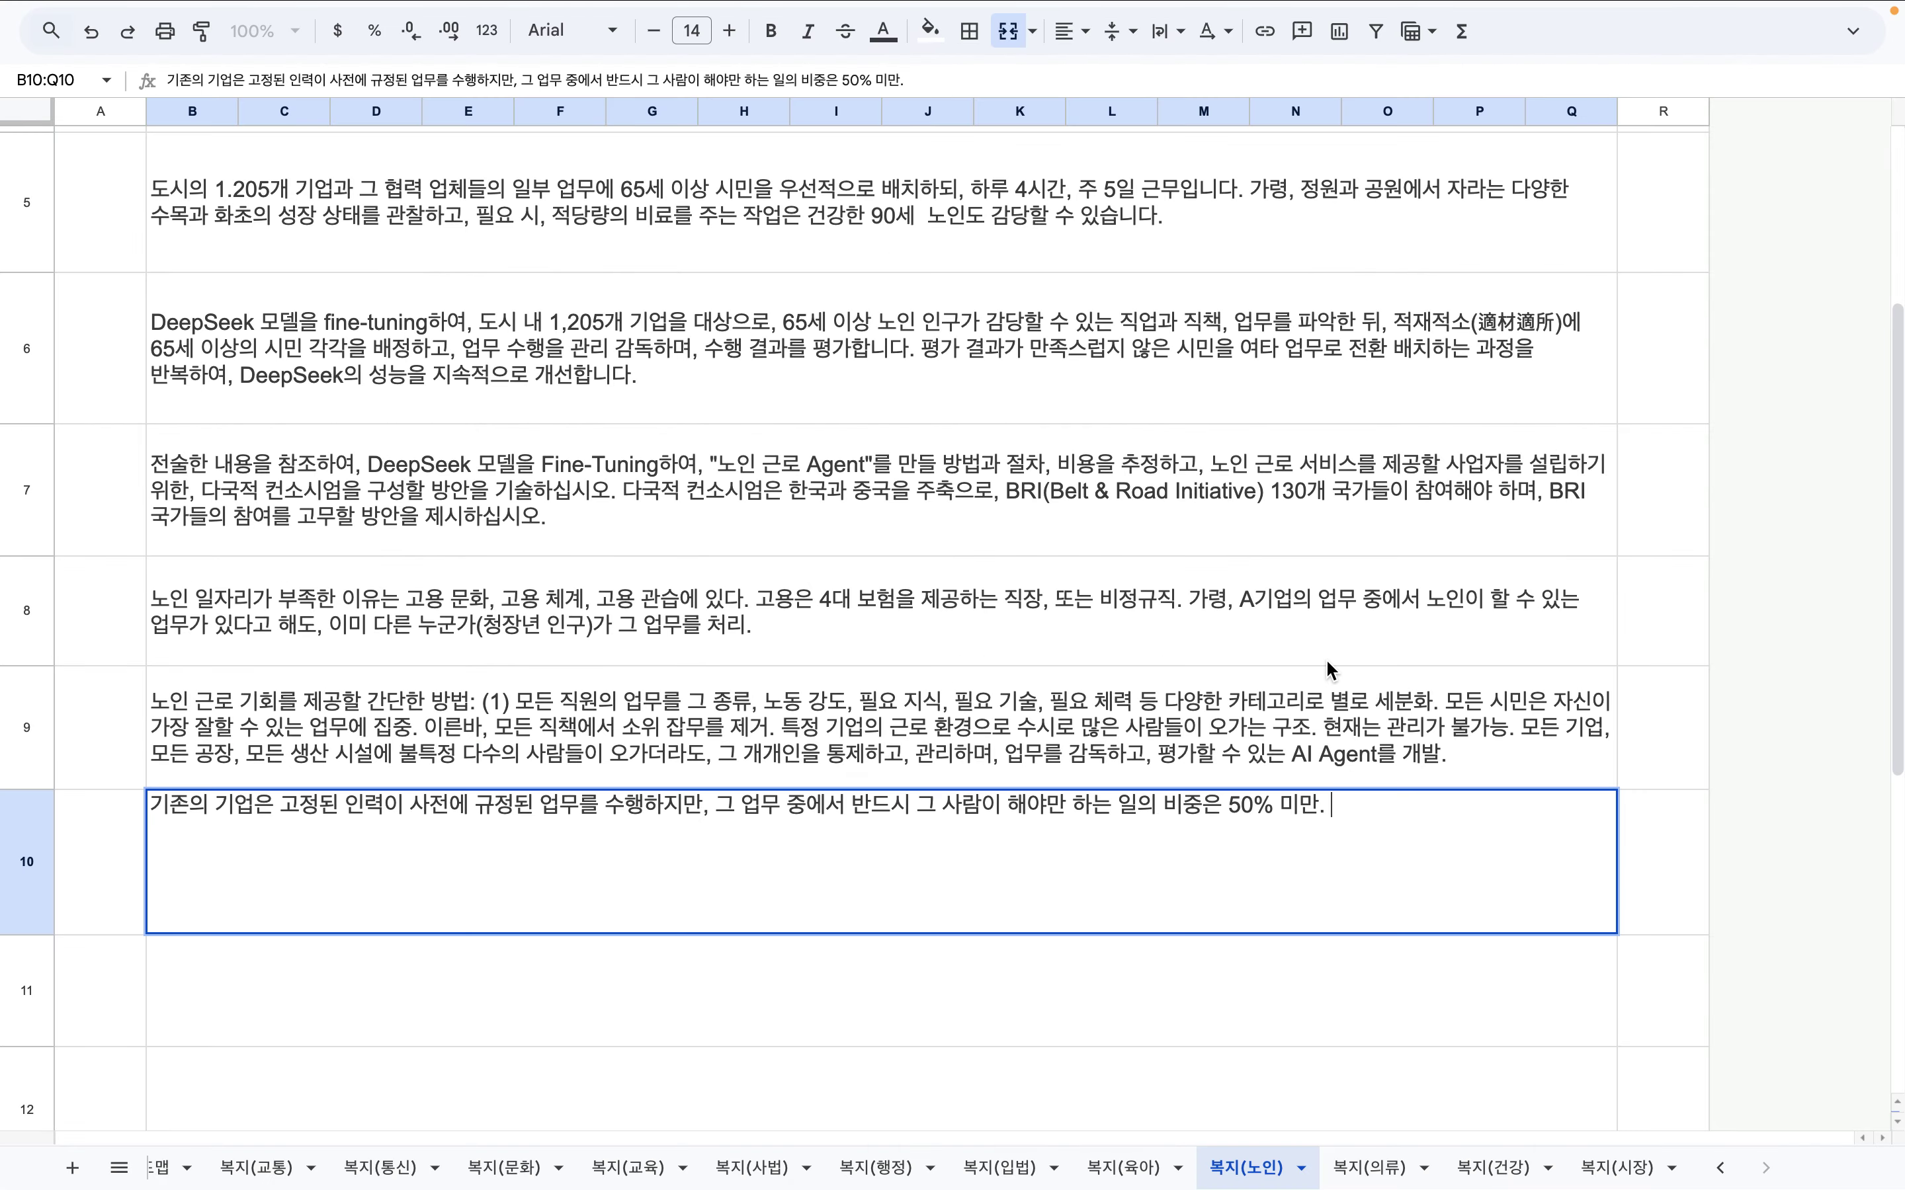
pyautogui.click(1834, 472)
# Step: Begin the text of the empty merged cell in row 11 with "교육도시 내의 1,205개 업종, 업종 각각에"
pyautogui.scroll(-2, 1000, 780)
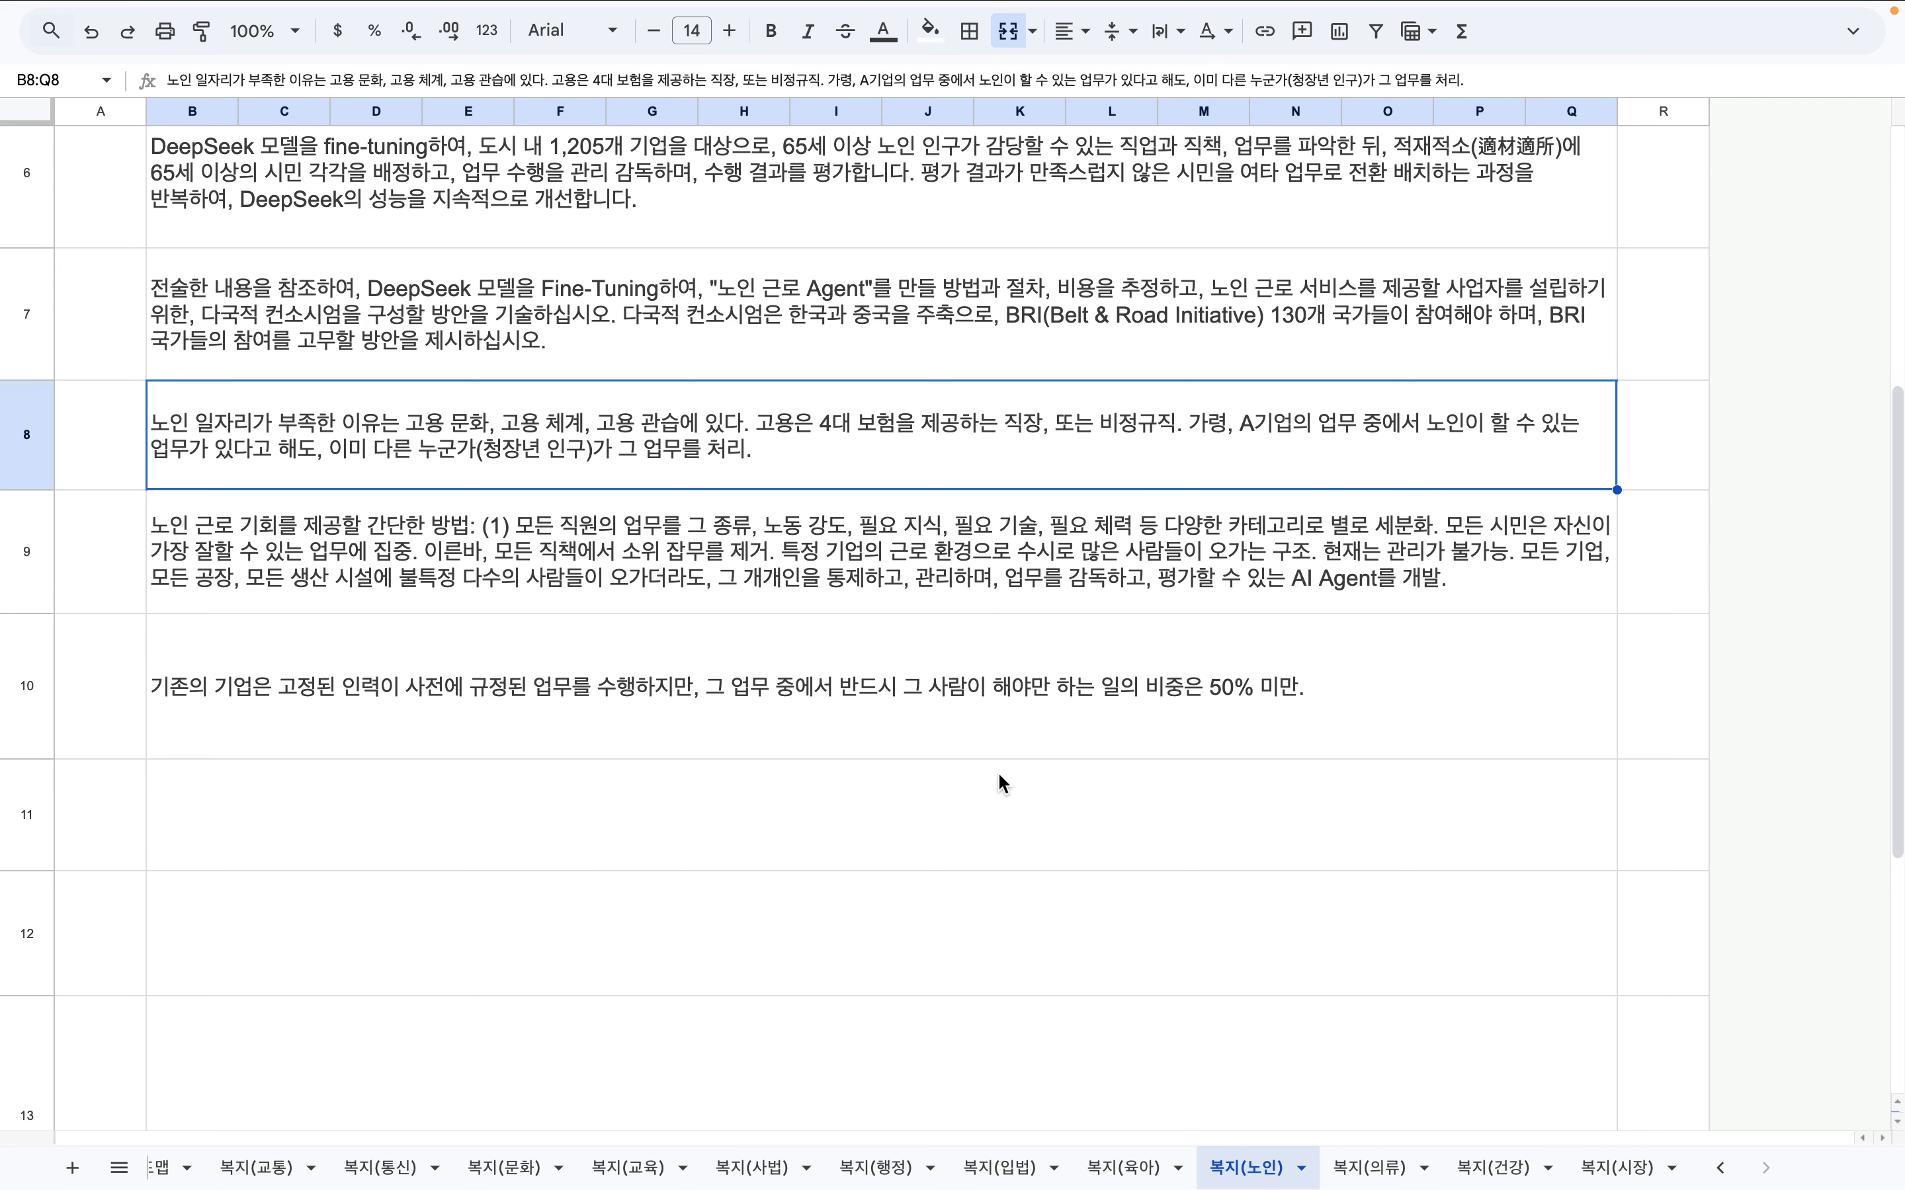
pyautogui.scroll(-2, 997, 771)
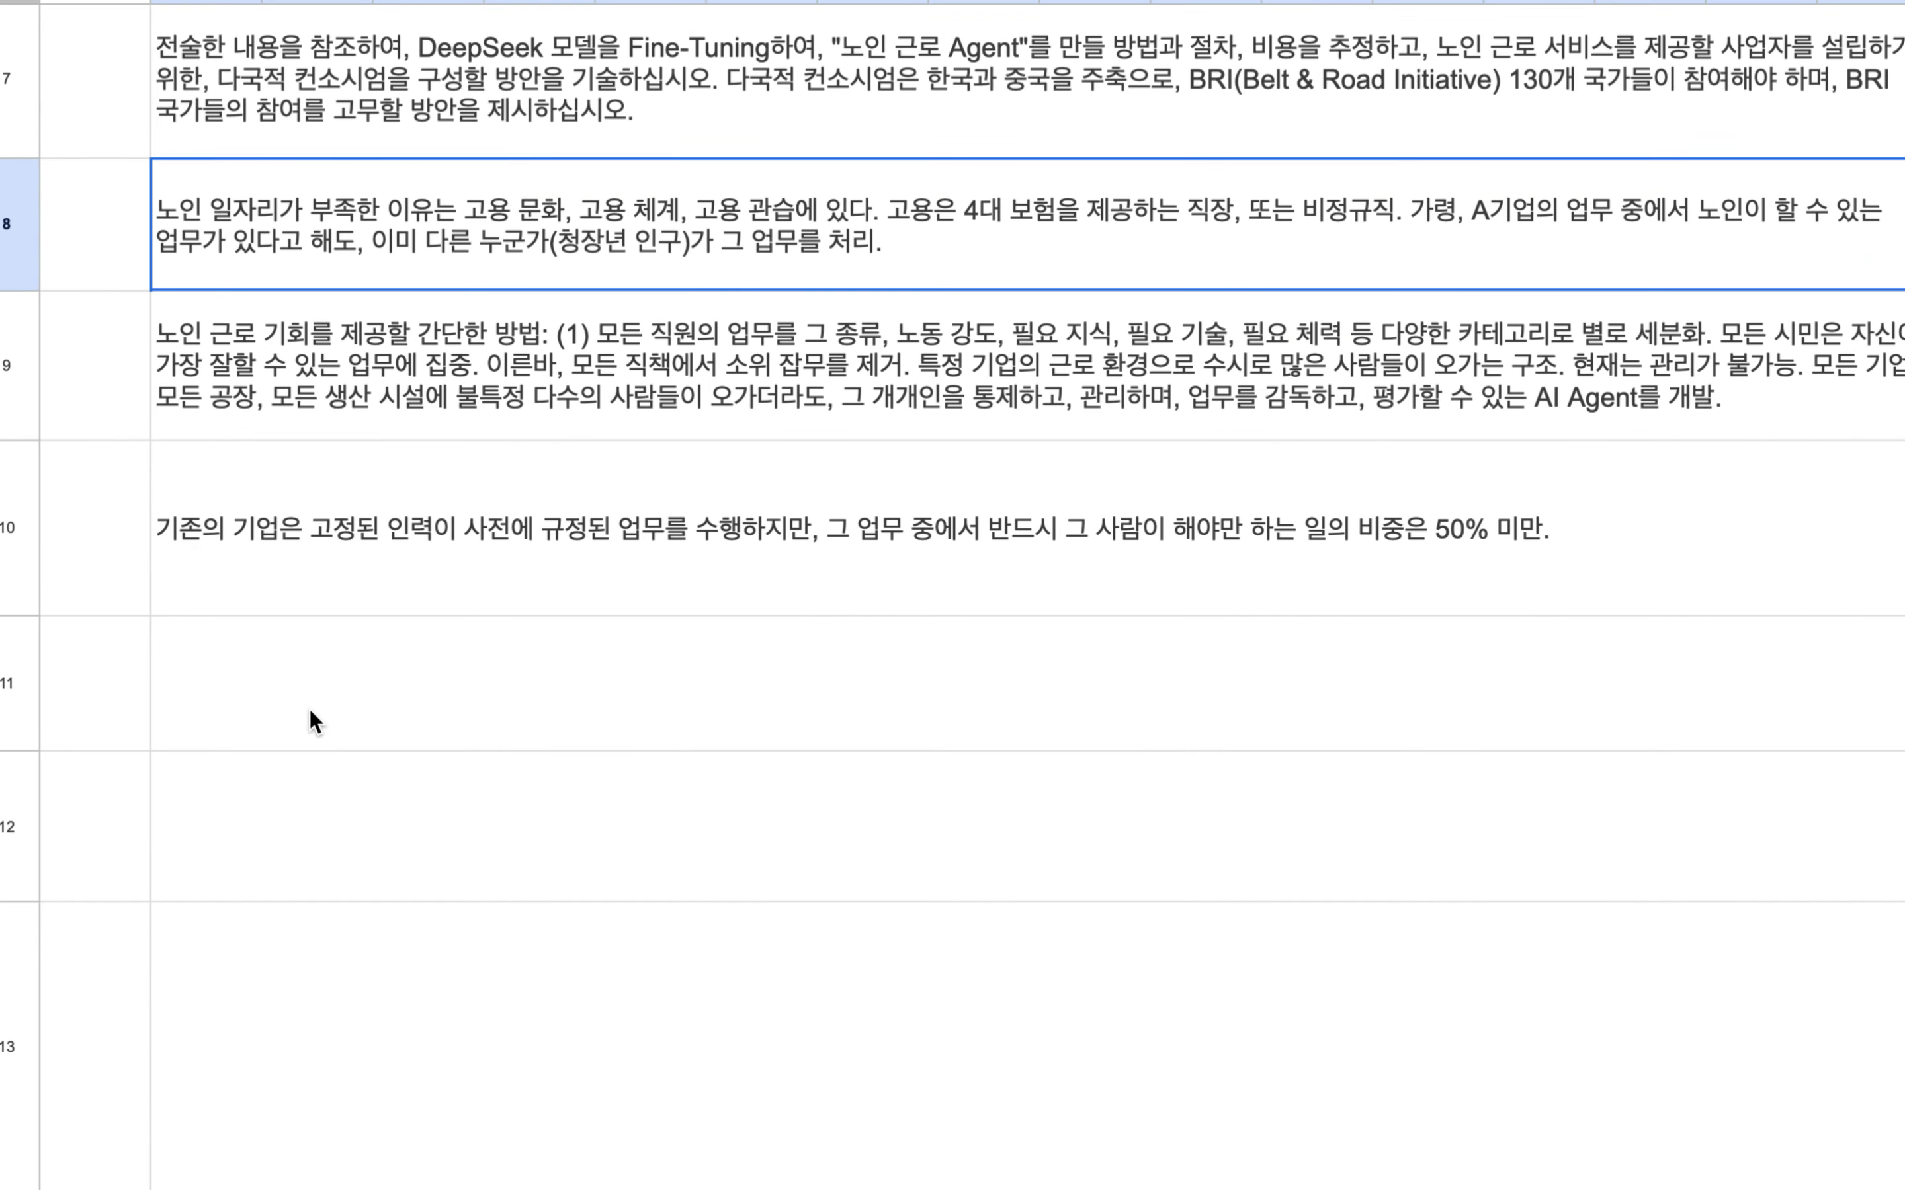
pyautogui.click(310, 708)
pyautogui.doubleClick(280, 680)
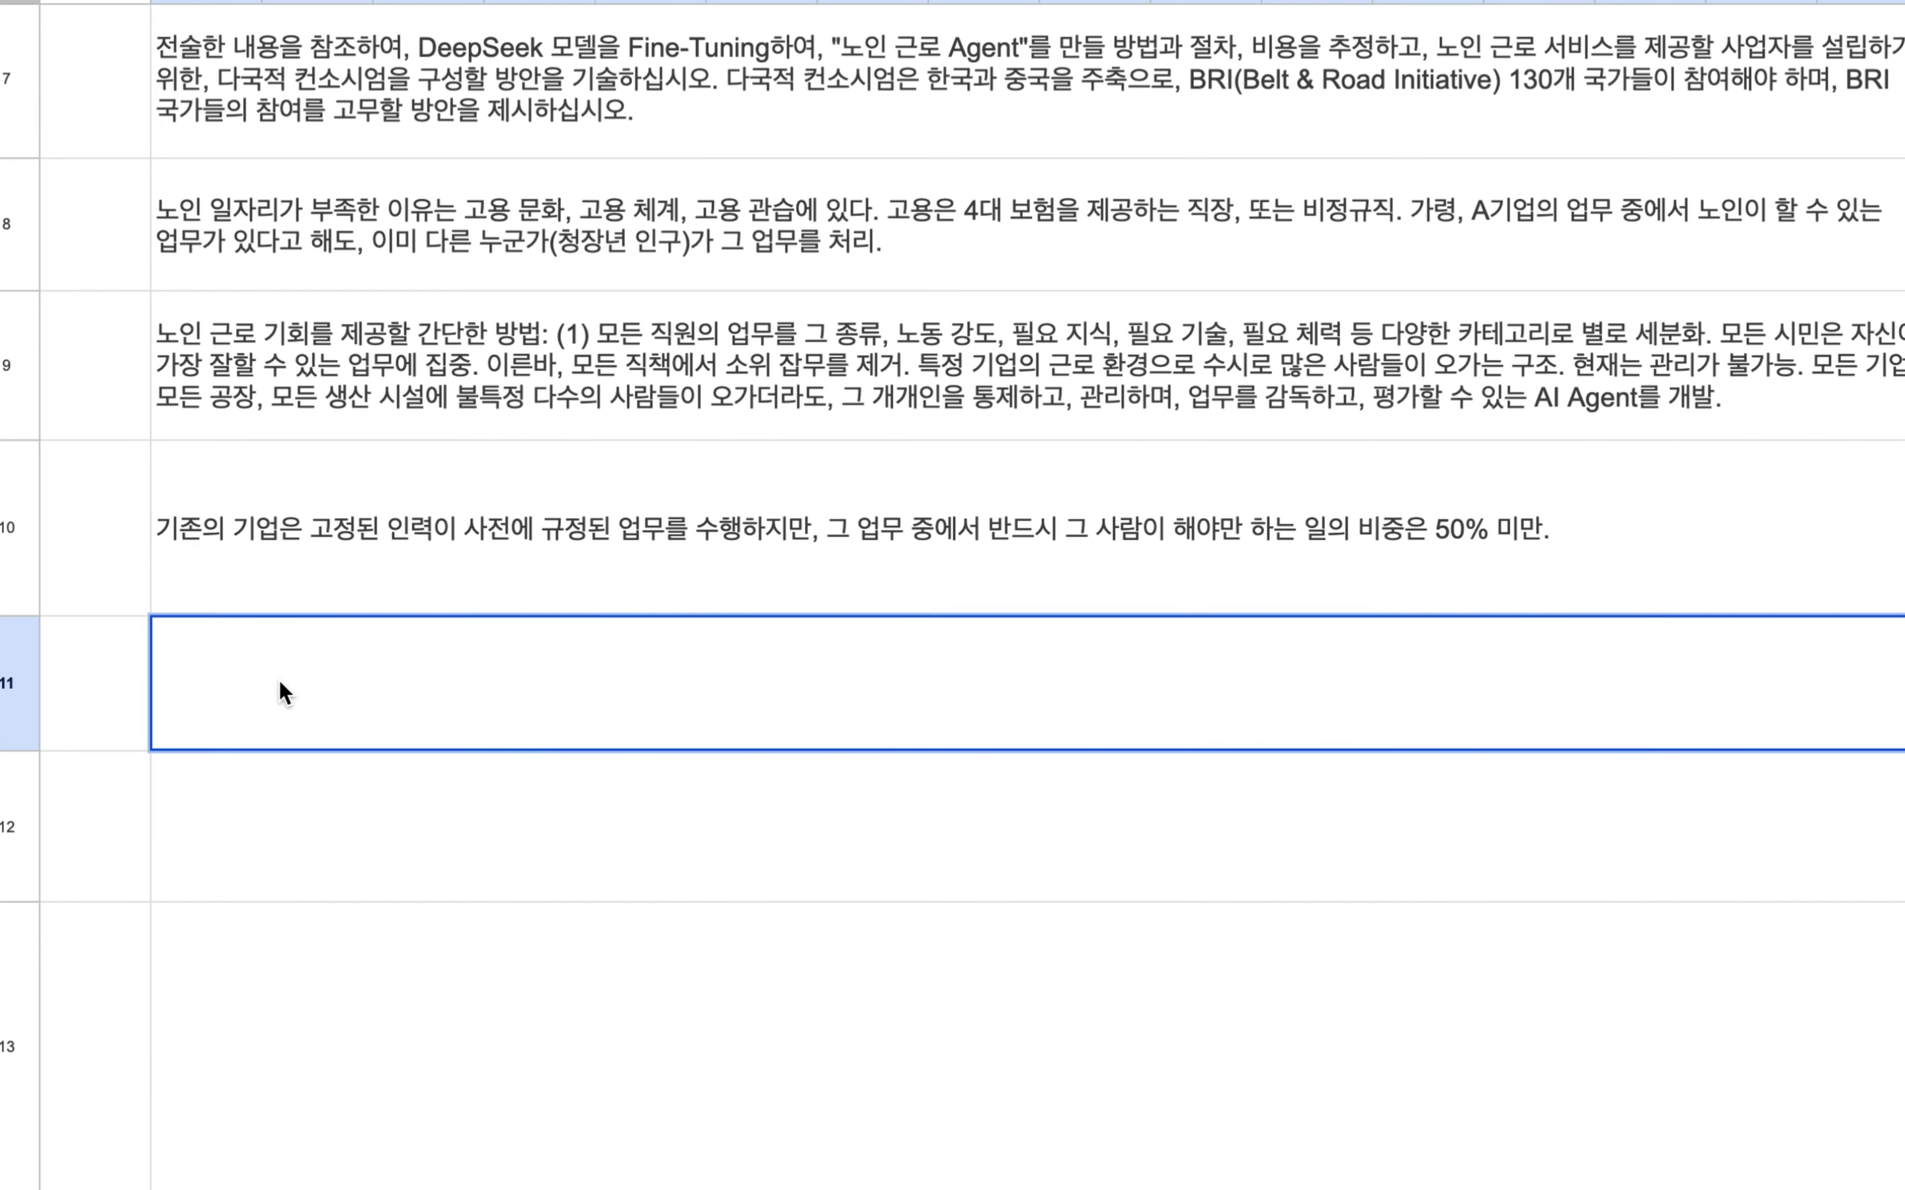
pyautogui.write('공')
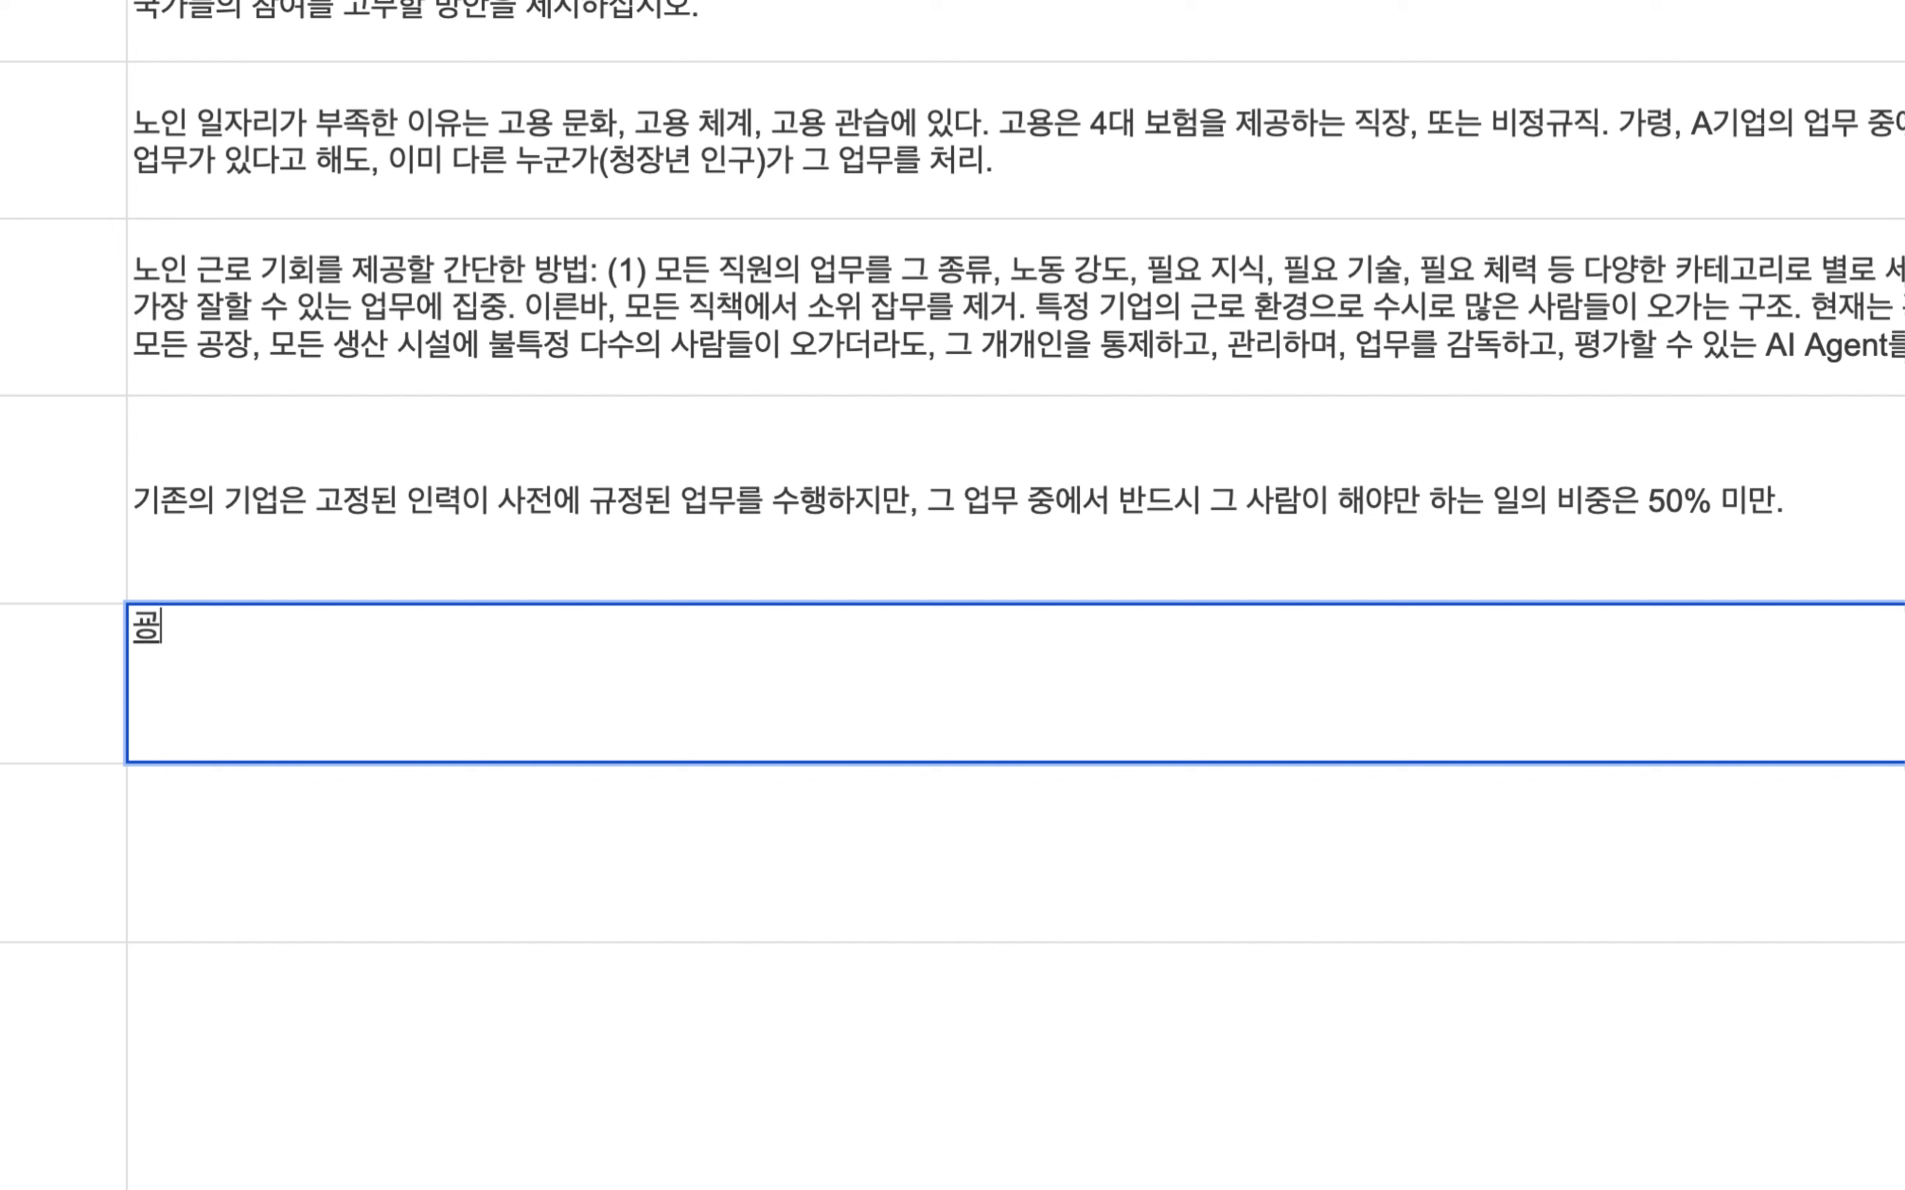
pyautogui.press('BackSpace')
pyautogui.write('교육도시 냉의 1,205개 으')
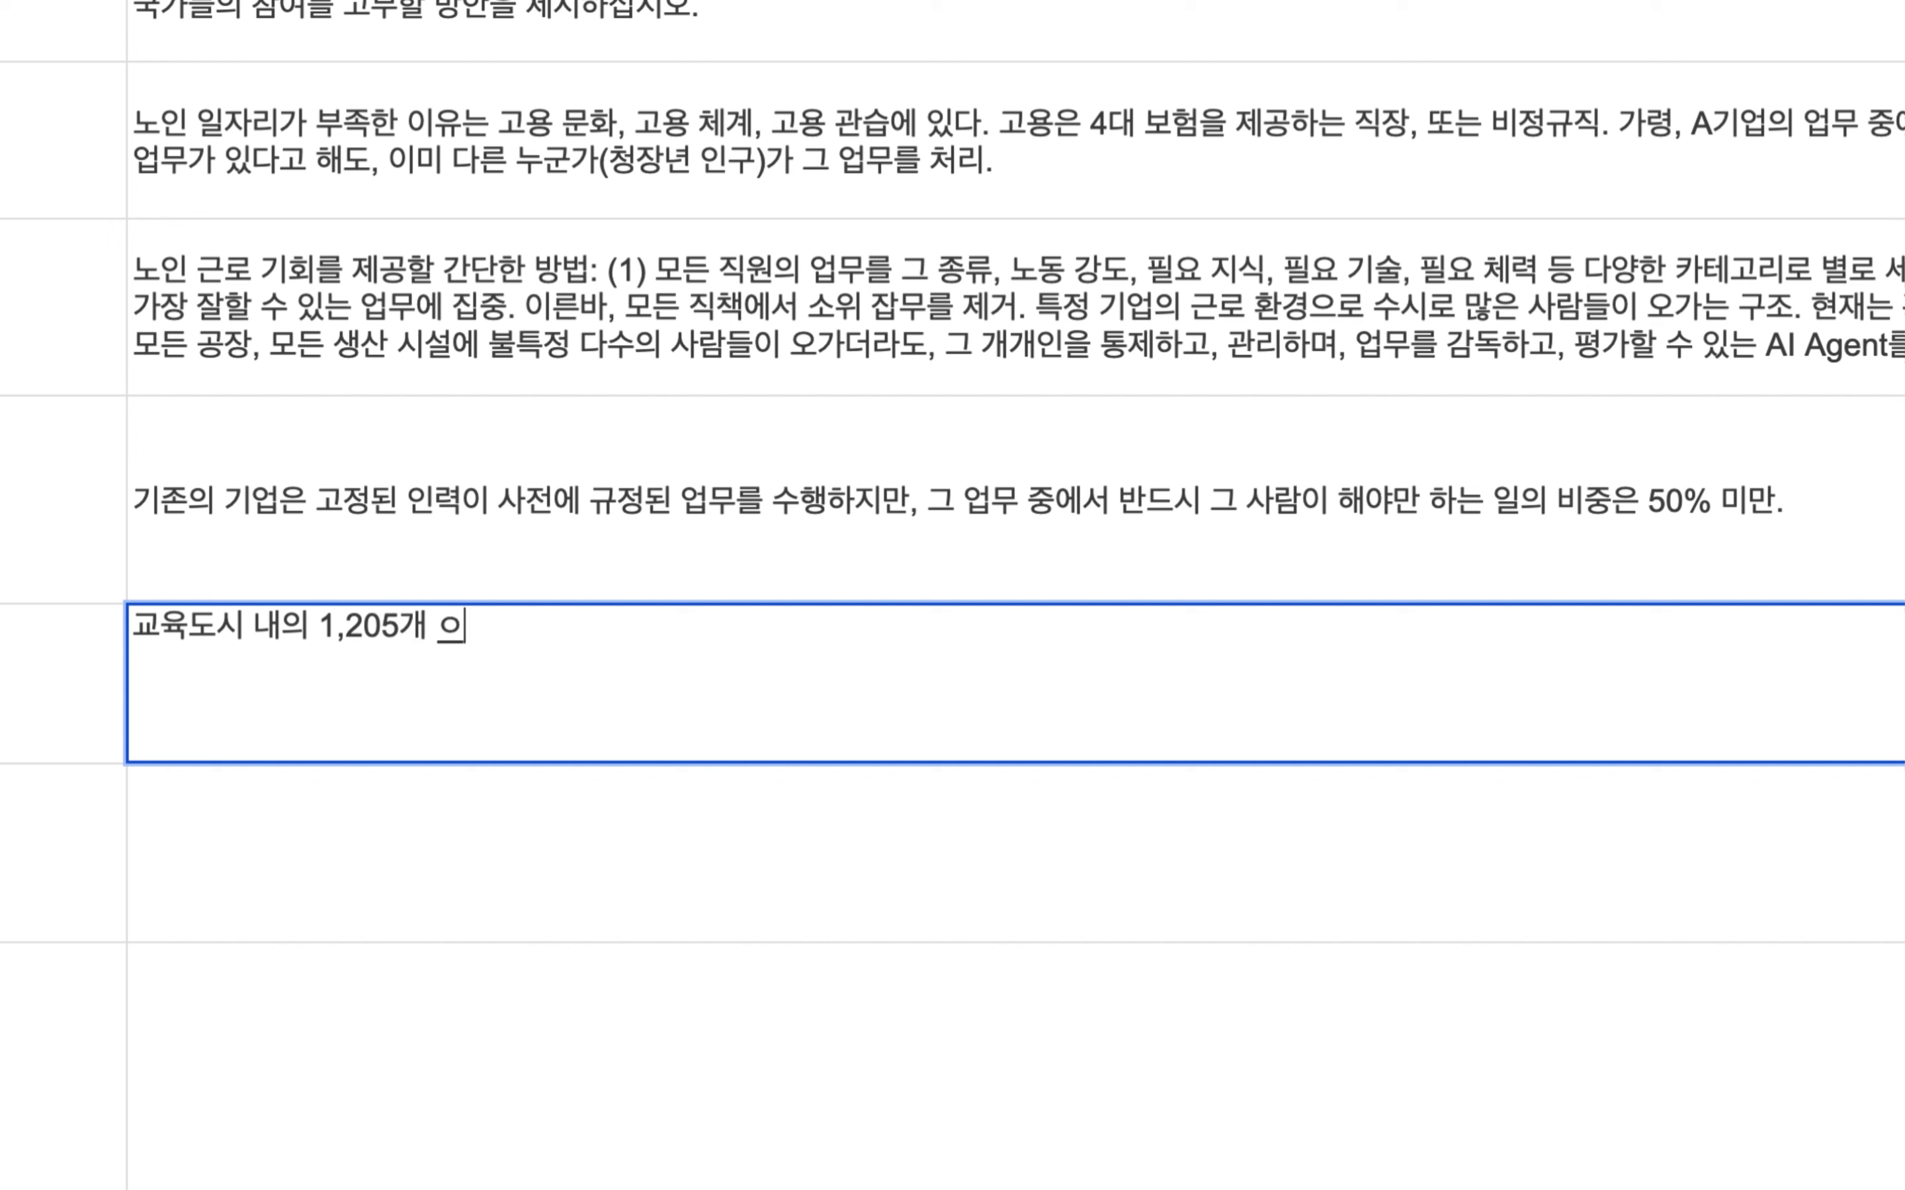
pyautogui.press('BackSpace')
pyautogui.write('업종')
pyautogui.write(', 업종')
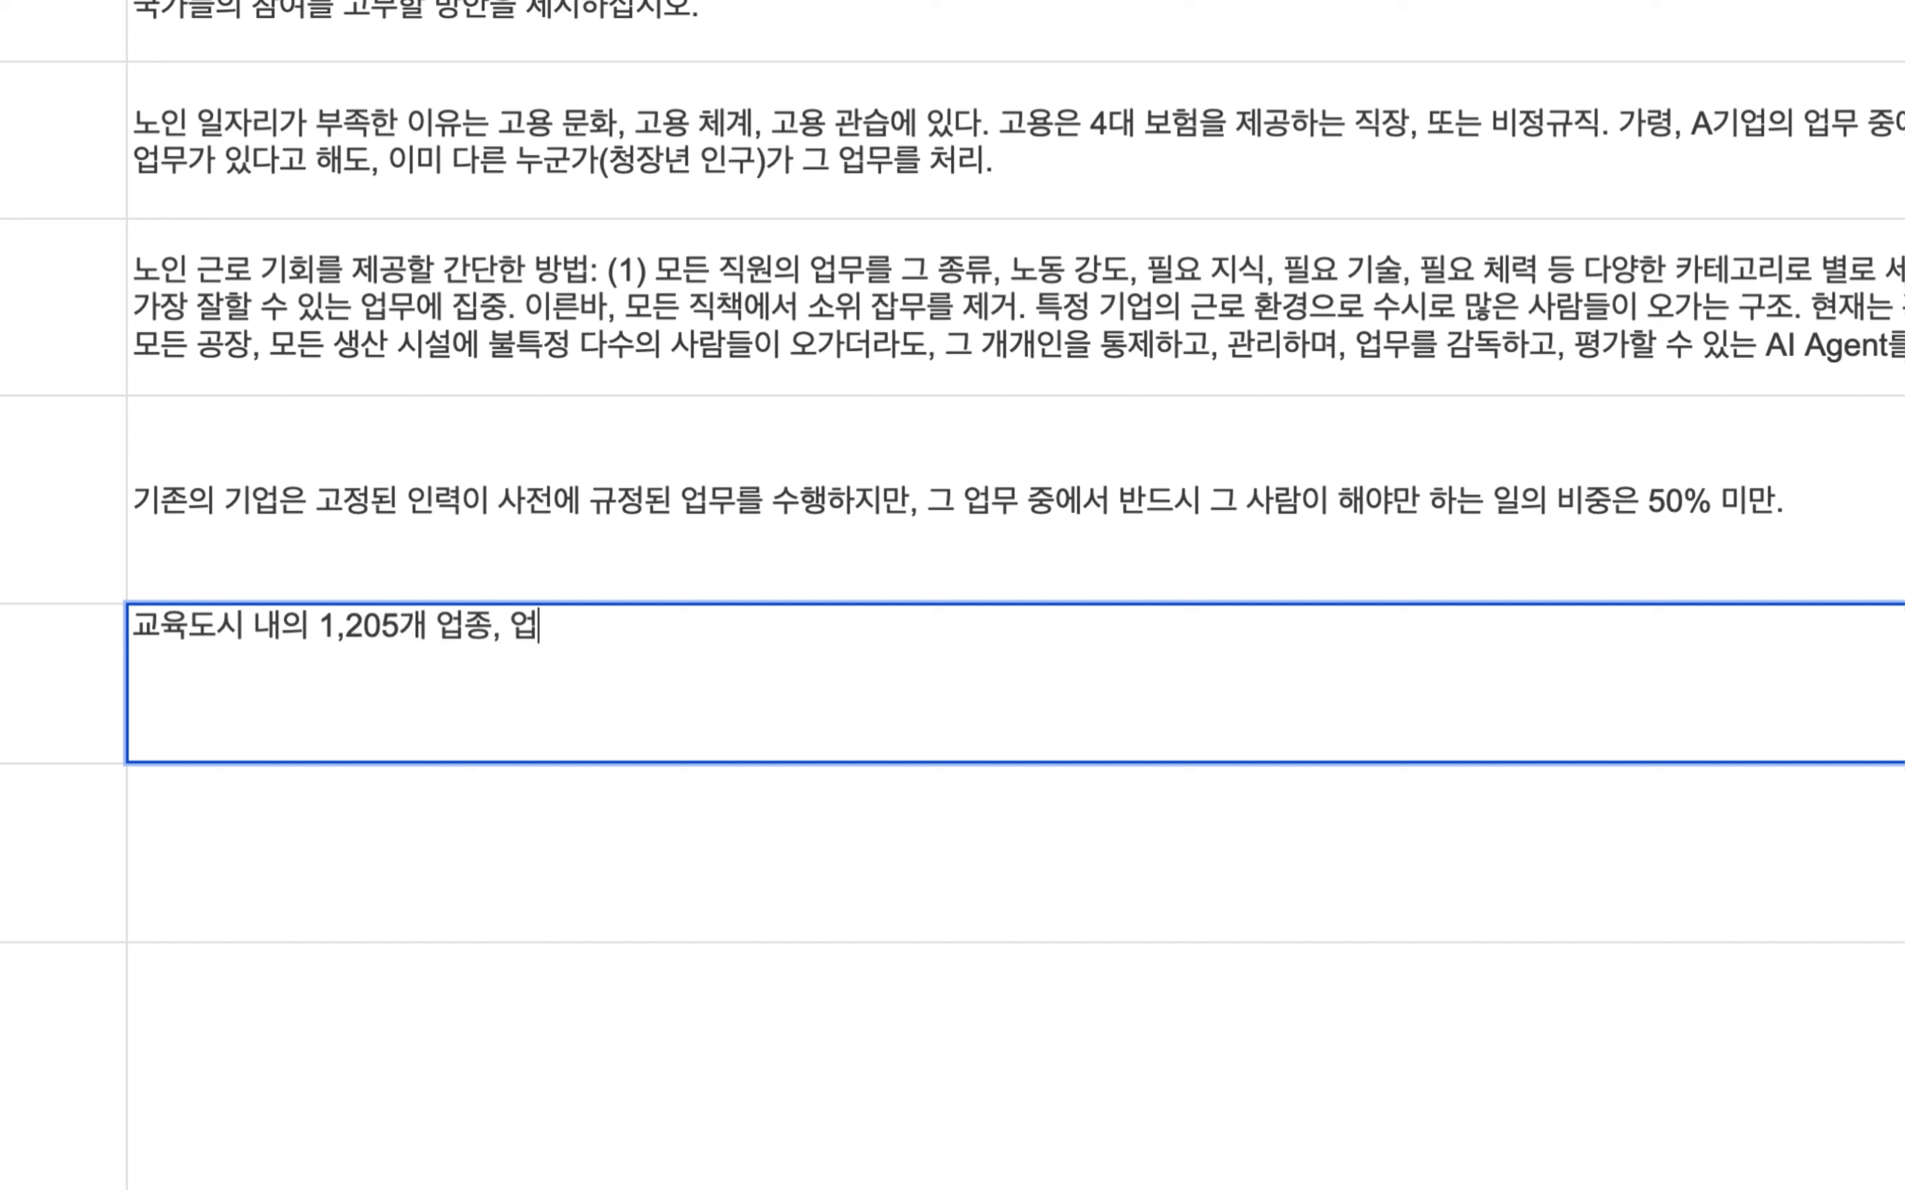
pyautogui.write(' 각각에')
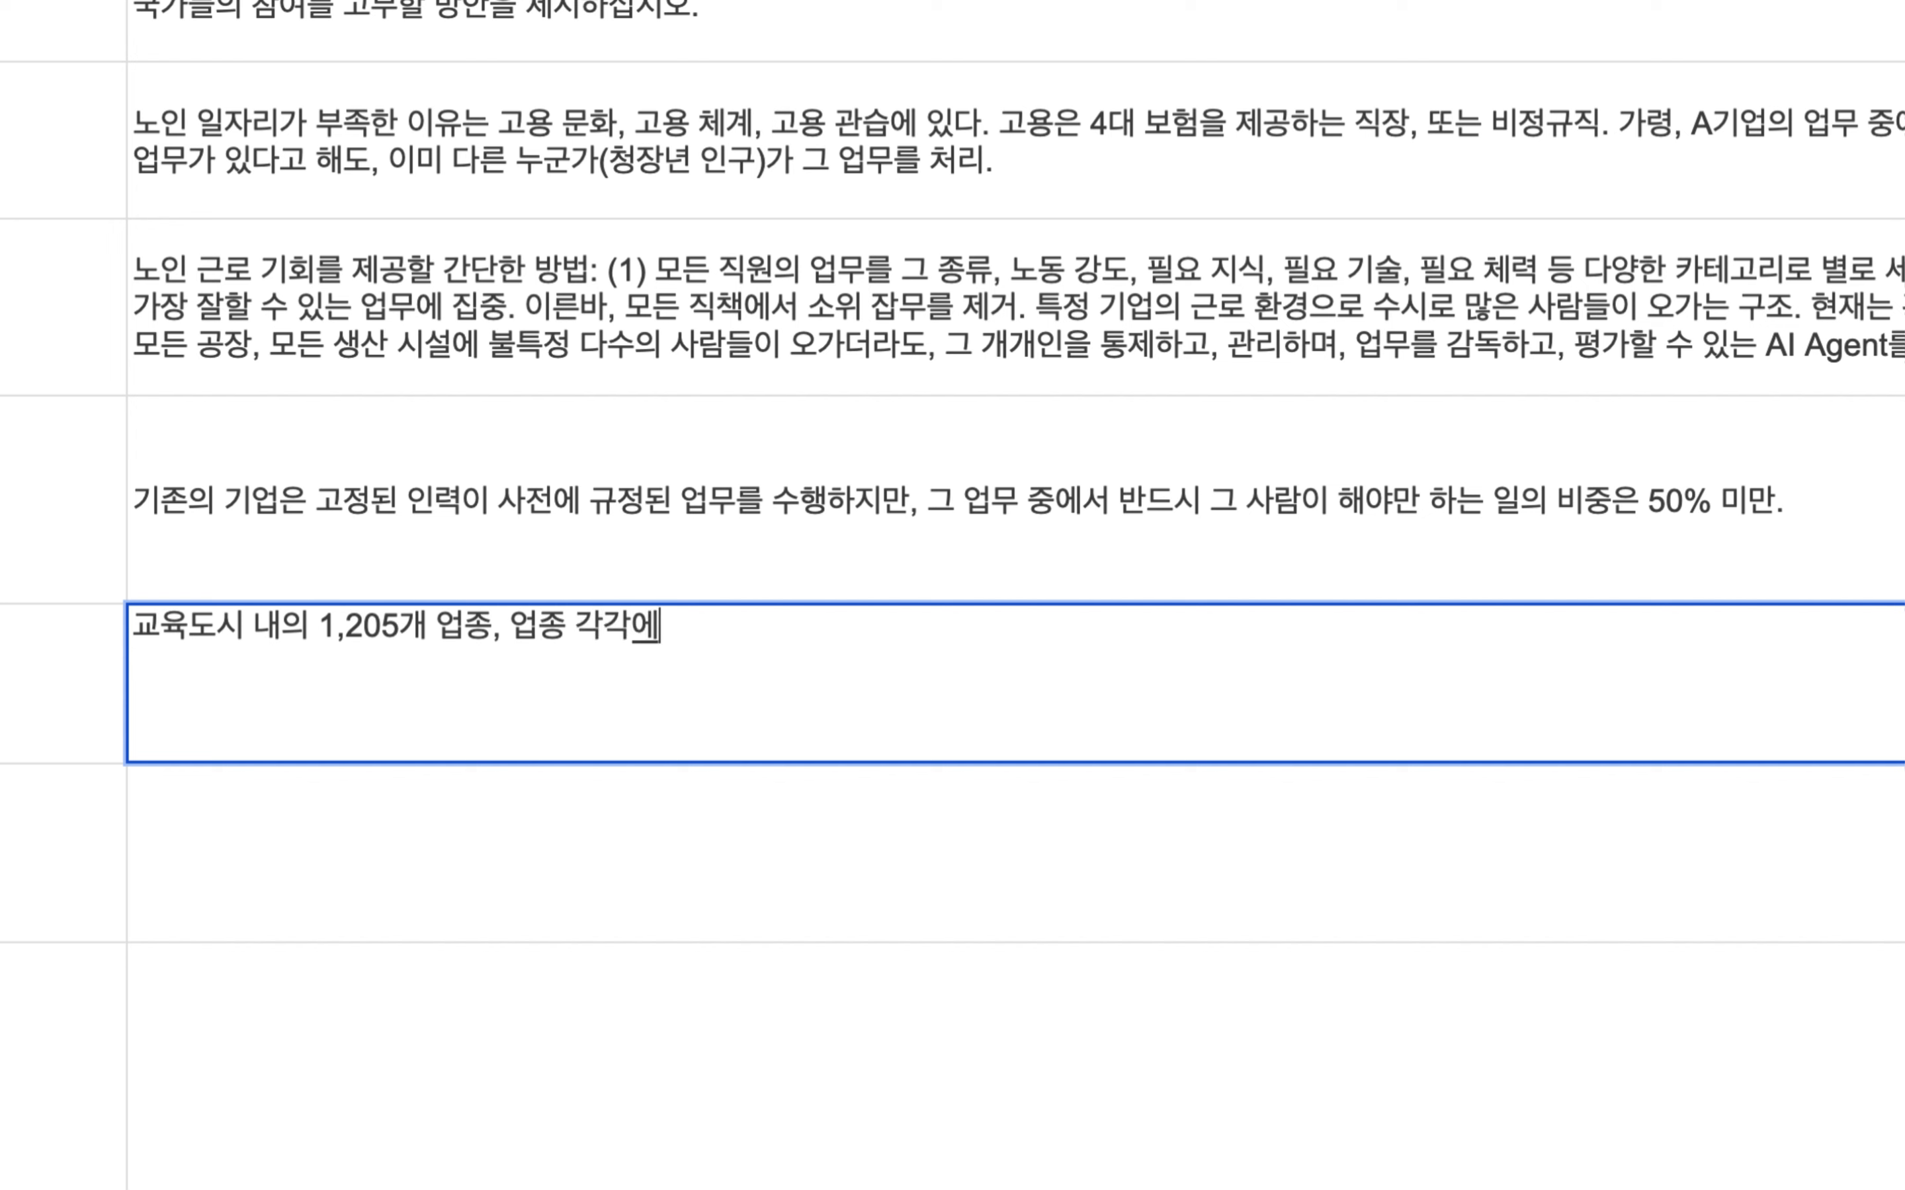
# Step: Continue the row 11 text after "업종 각각에" with "대응하는 각각의 기업, 각 기업의 모든 업무"
pyautogui.write(' 대응하는 각각의 깅')
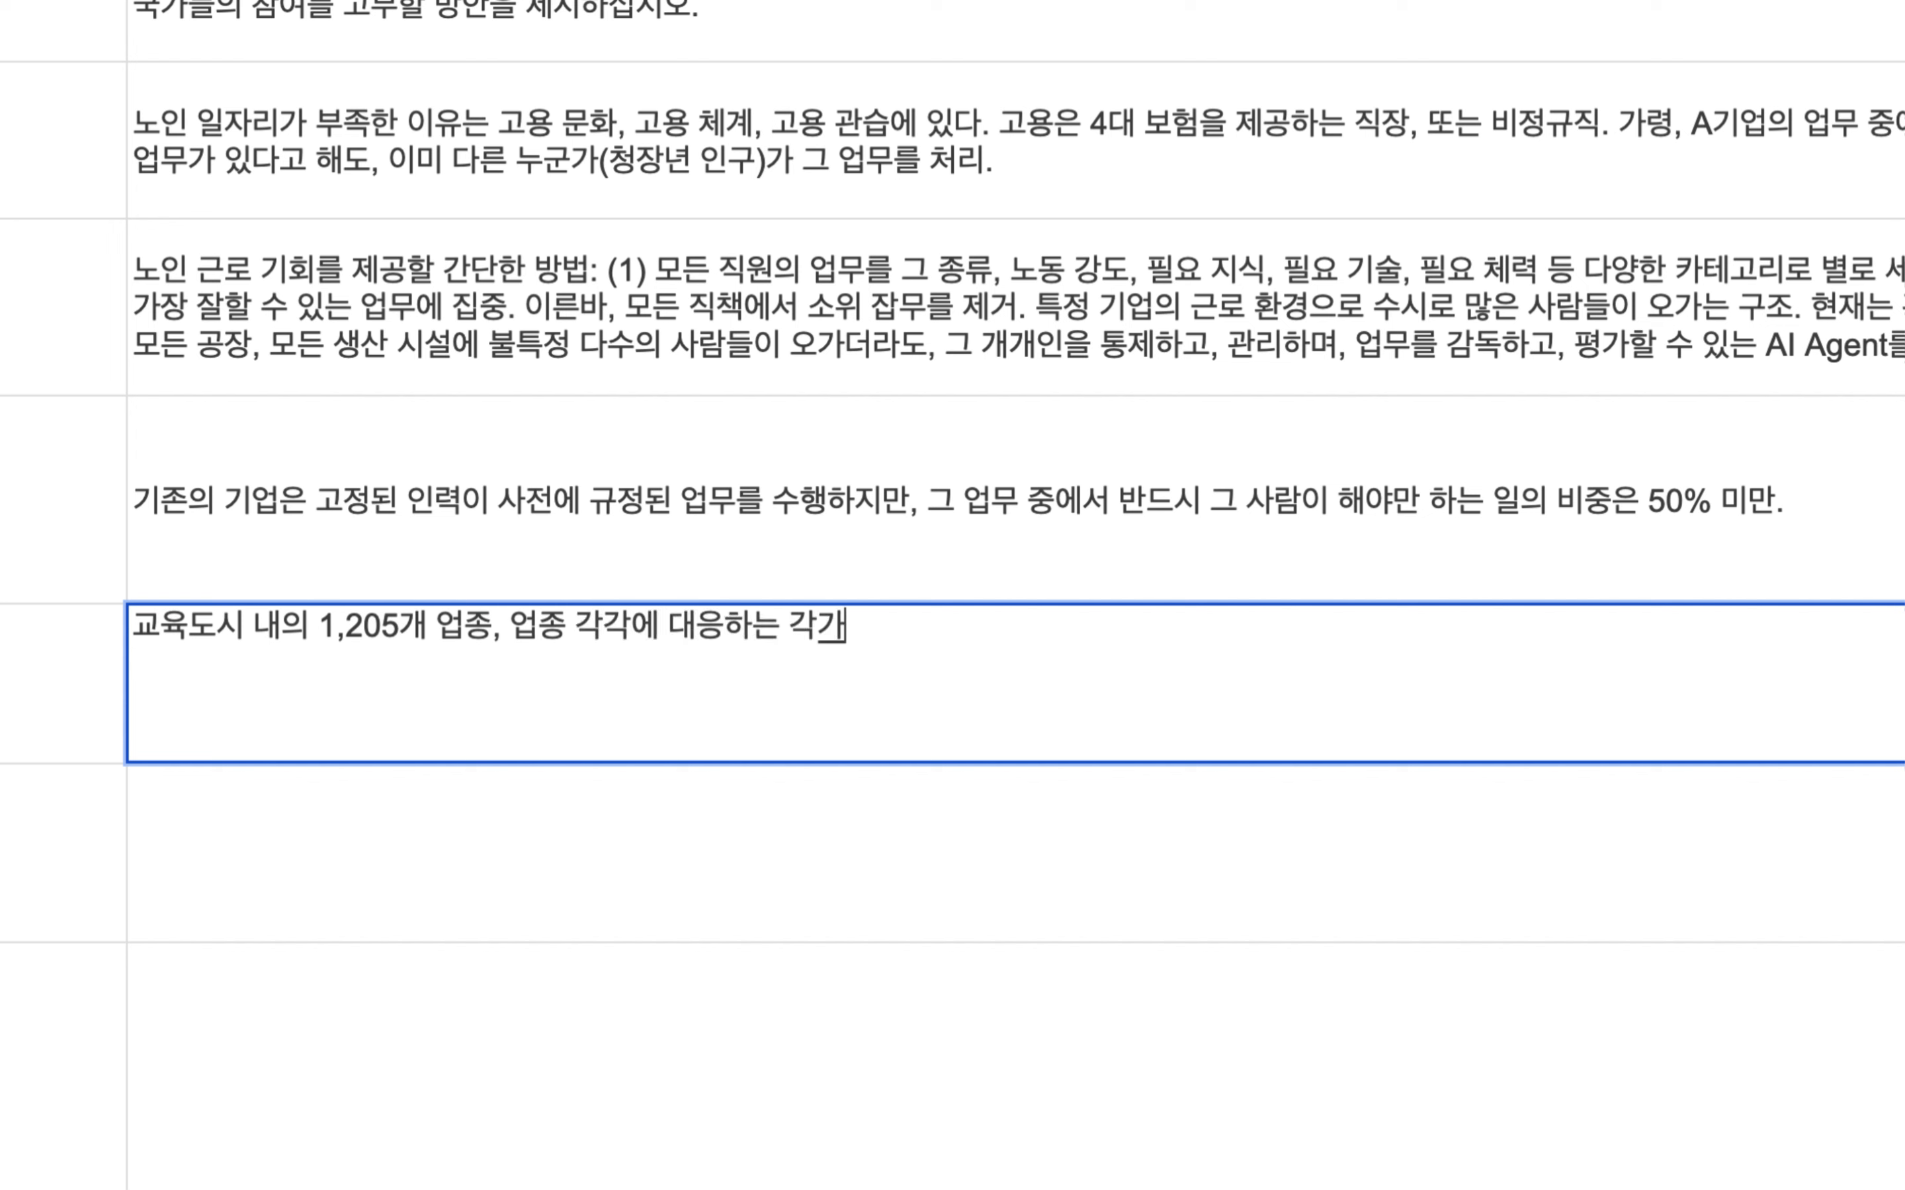
pyautogui.write('업, 각 ㄱ')
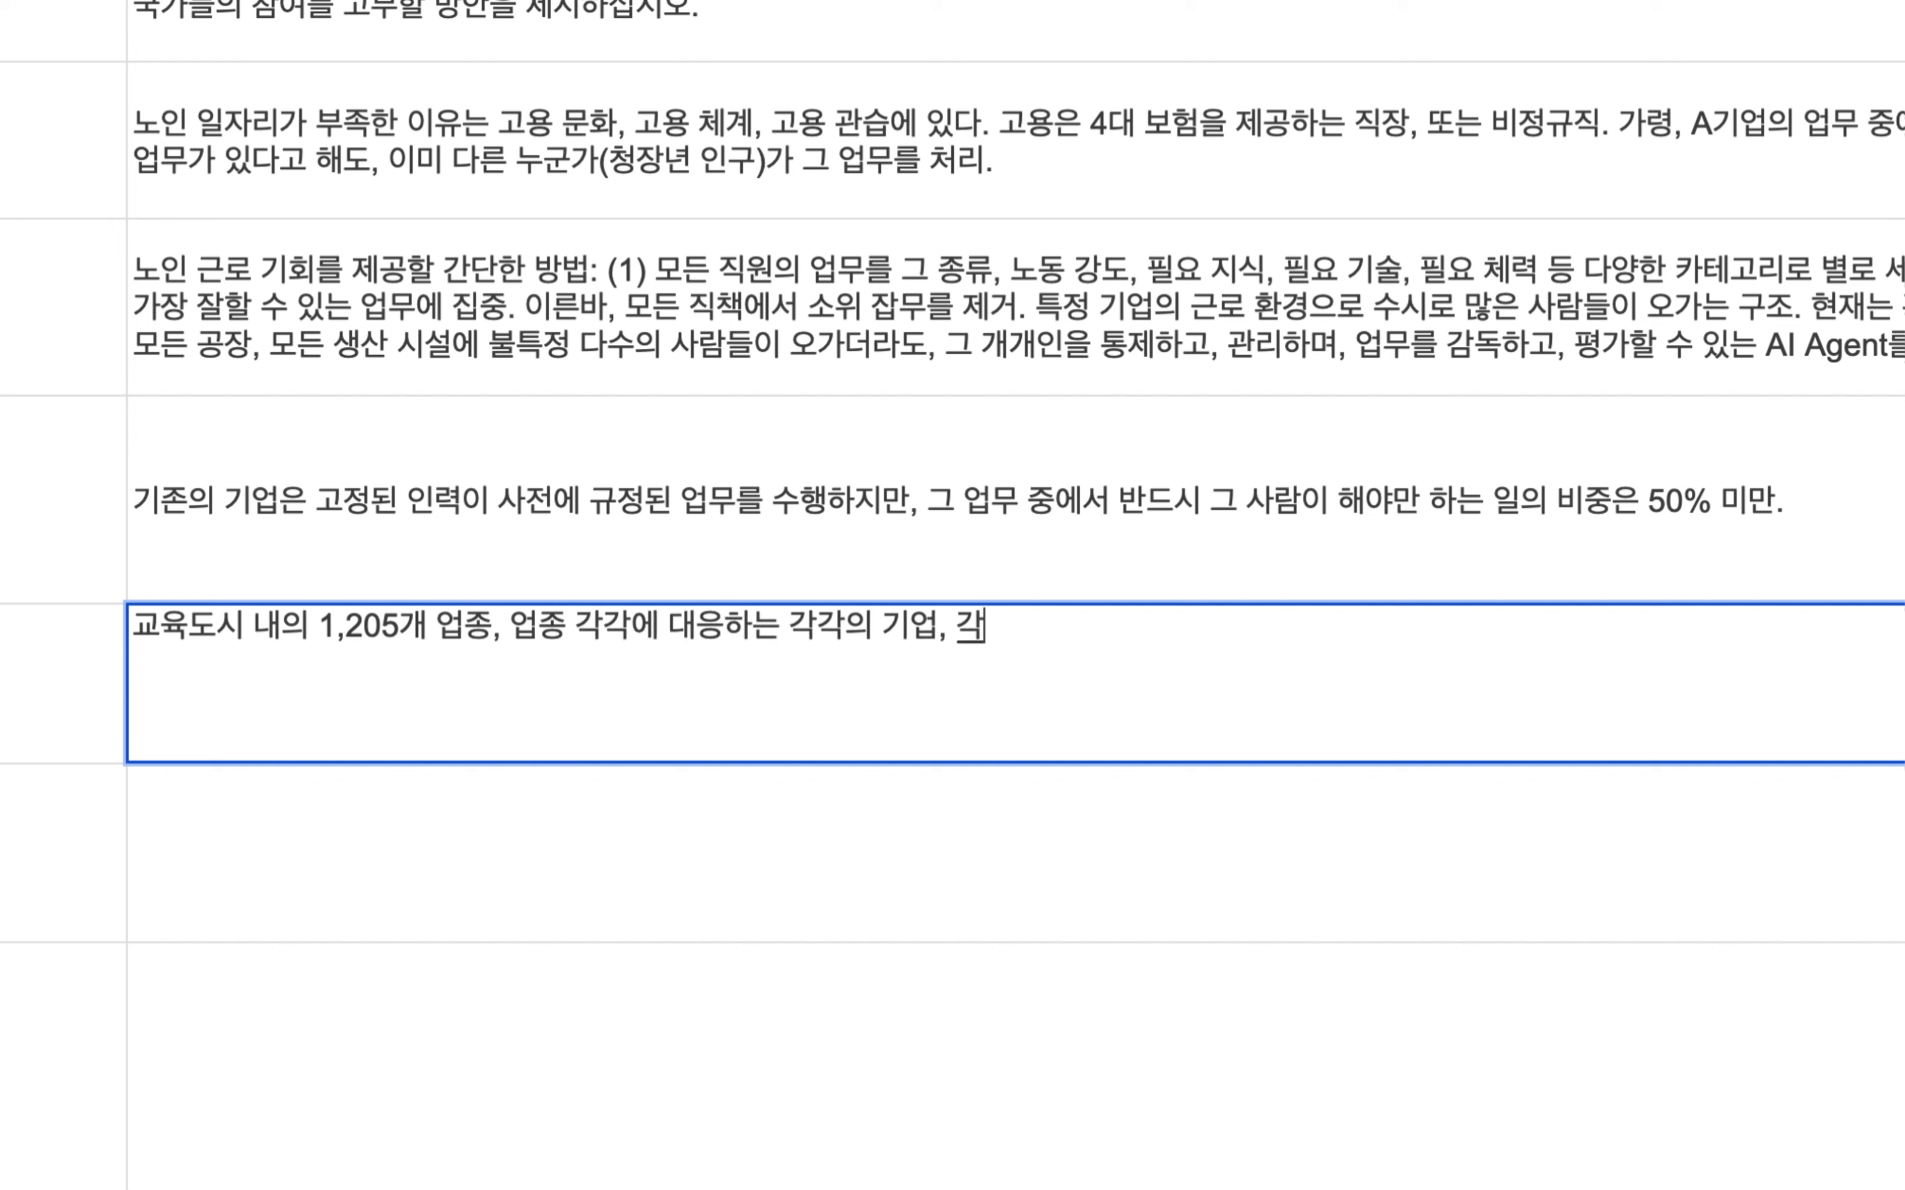
pyautogui.write('기업')
pyautogui.write('의 ')
pyautogui.write('모든 에')
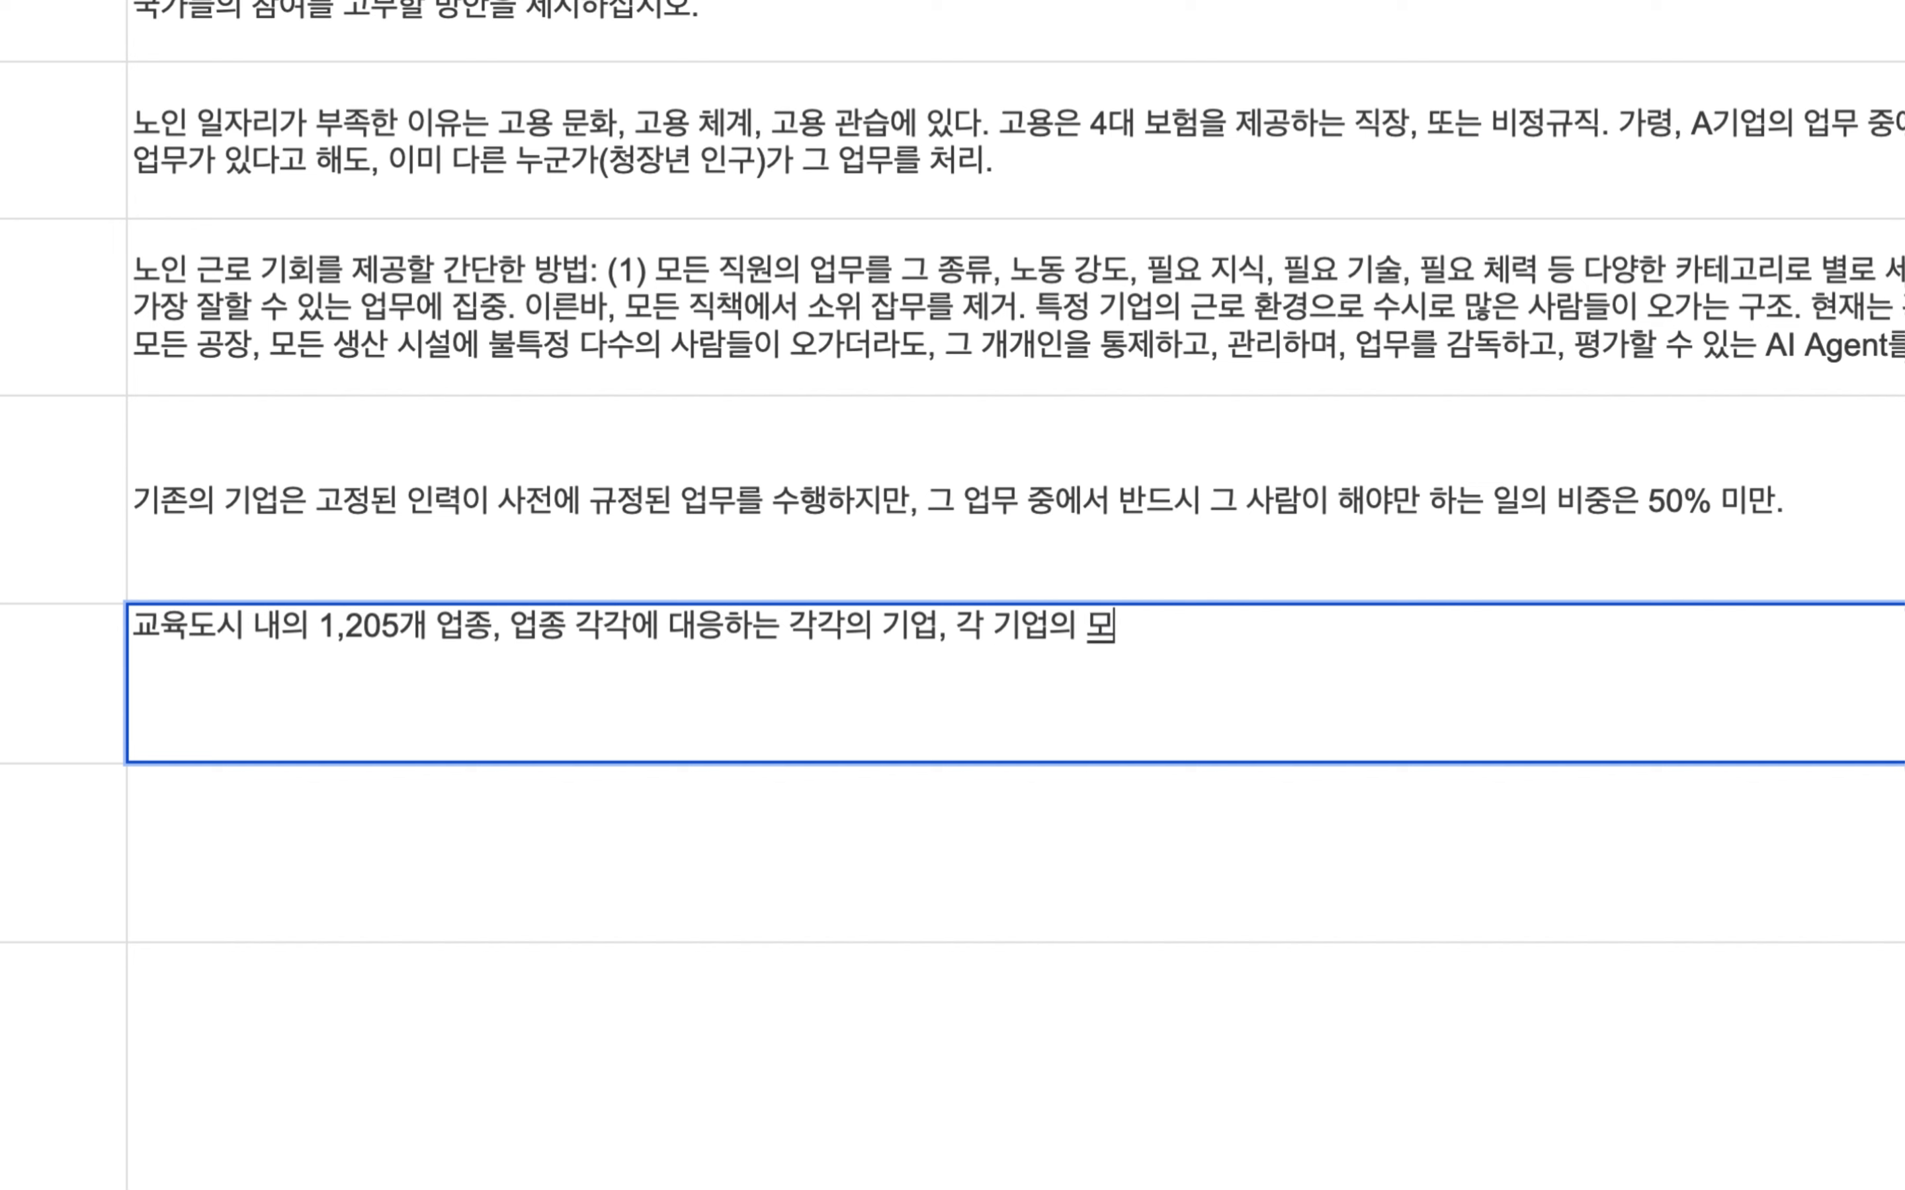
pyautogui.write('업무')
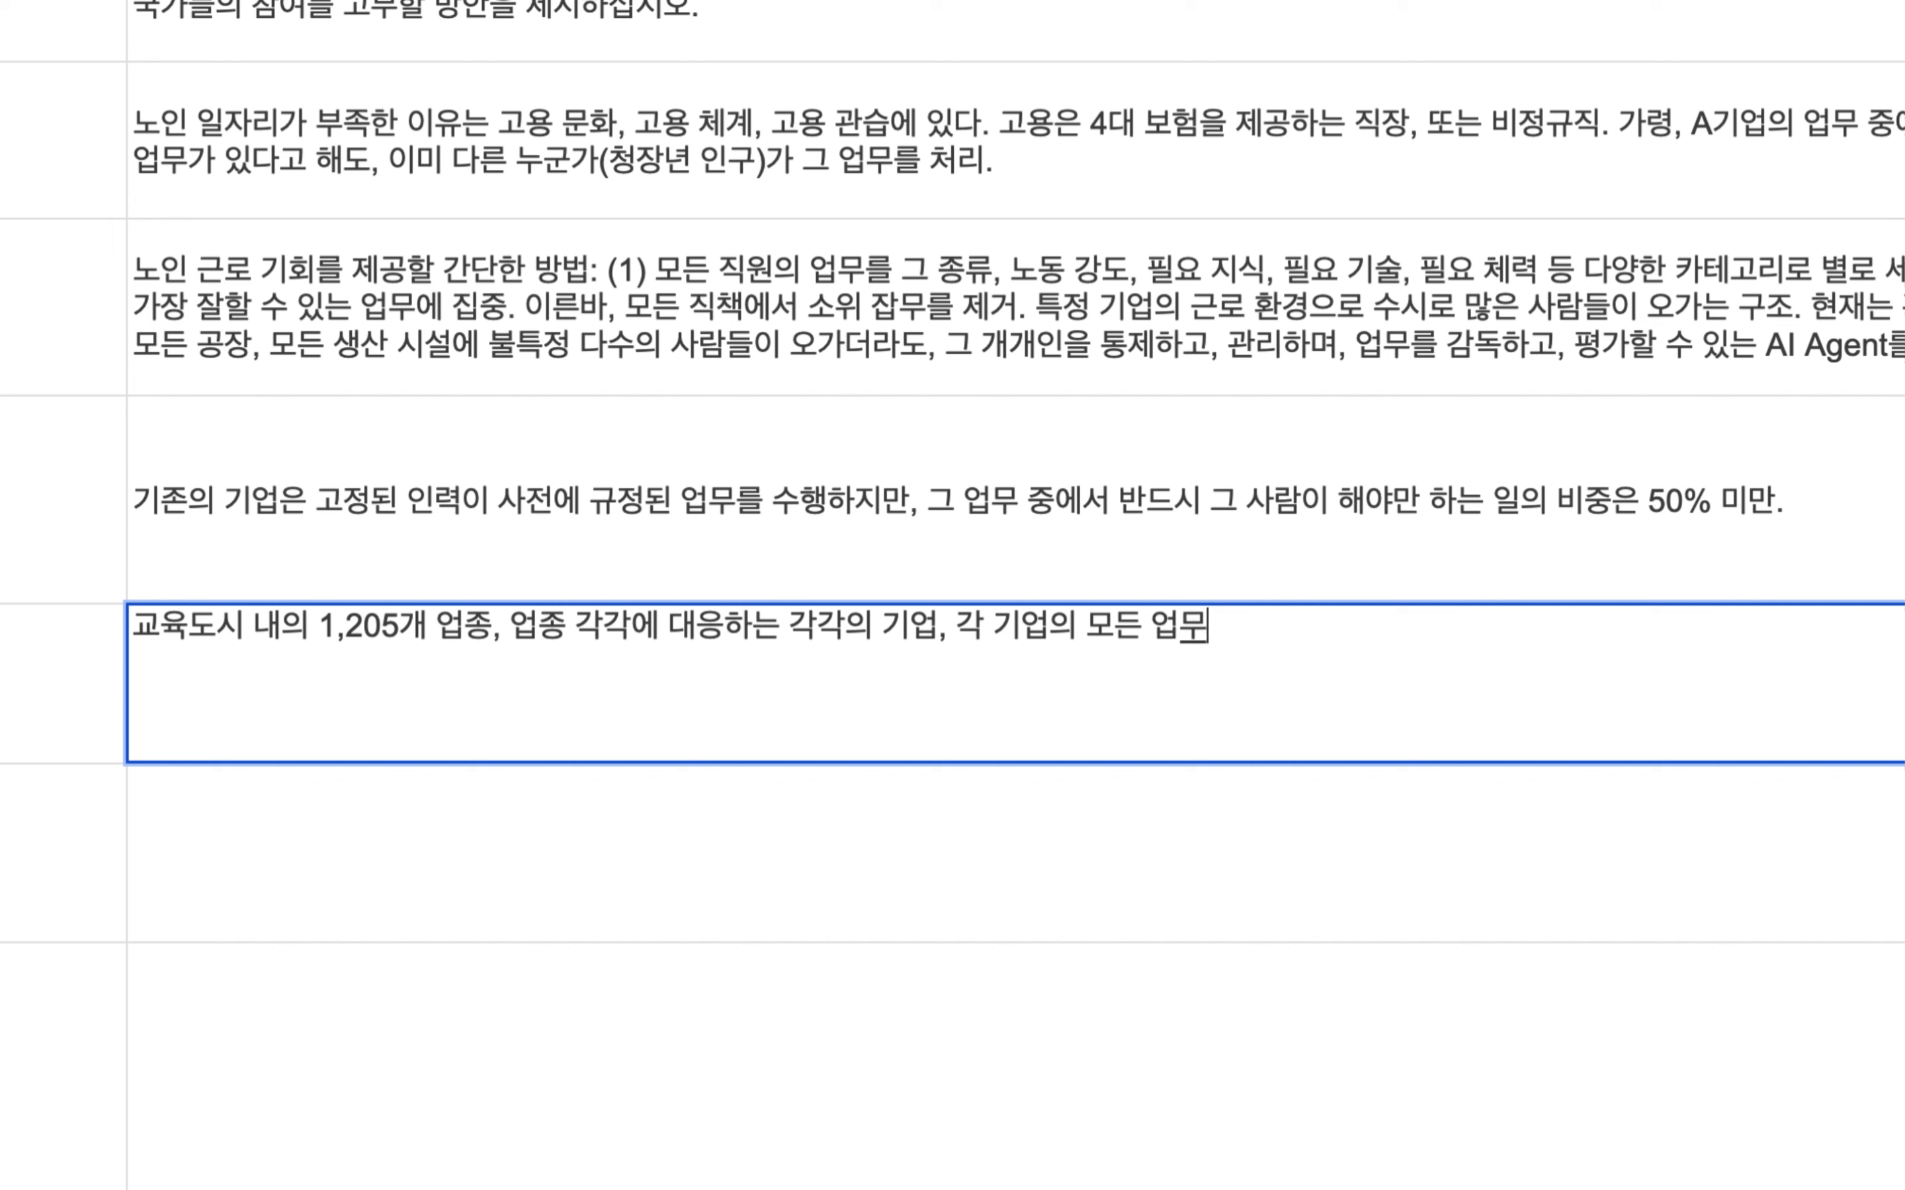
# Step: Continue the row 11 text after "모든 업무" with "프로세스에 대해, 각각의 인력("
pyautogui.write(' 프로세스에')
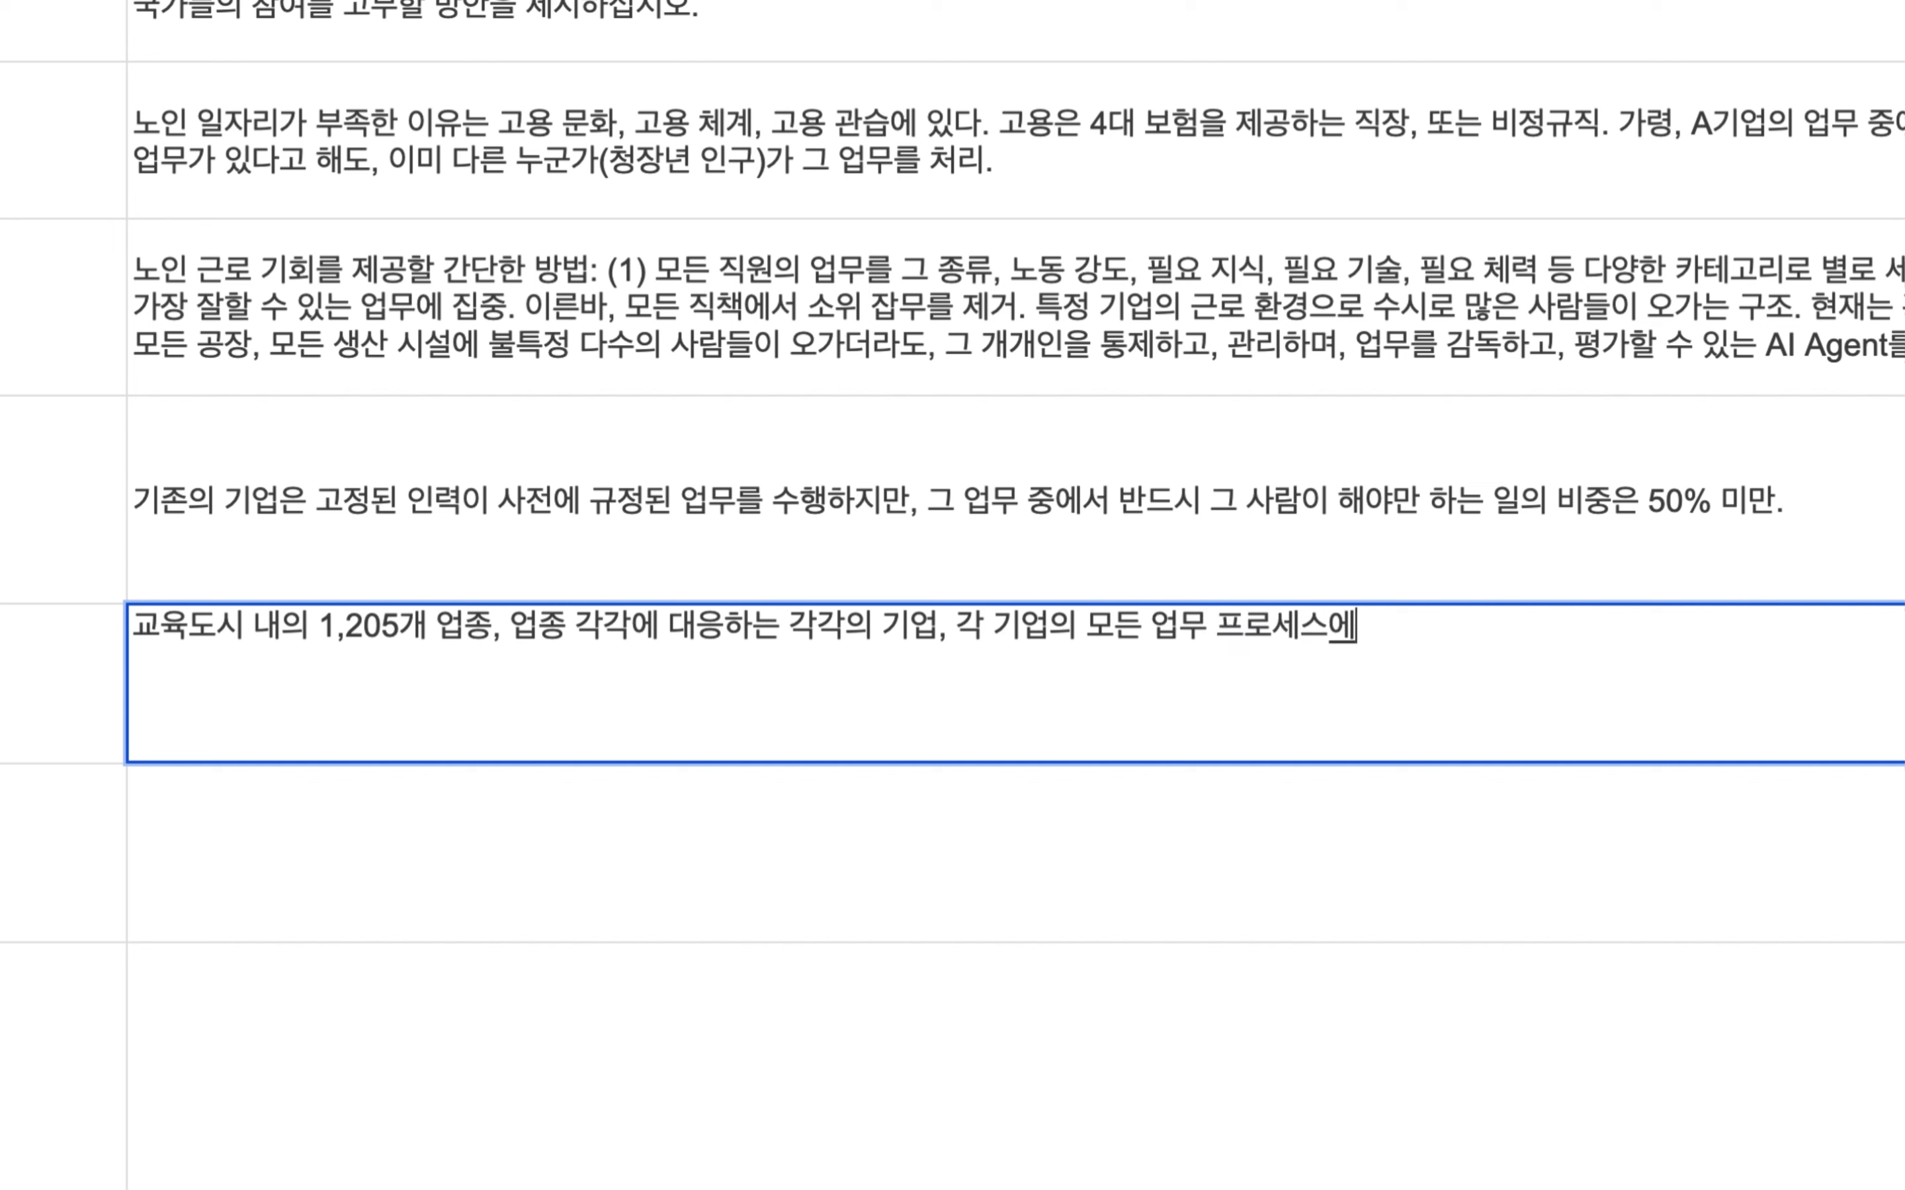
pyautogui.write(' 대해, 각각이')
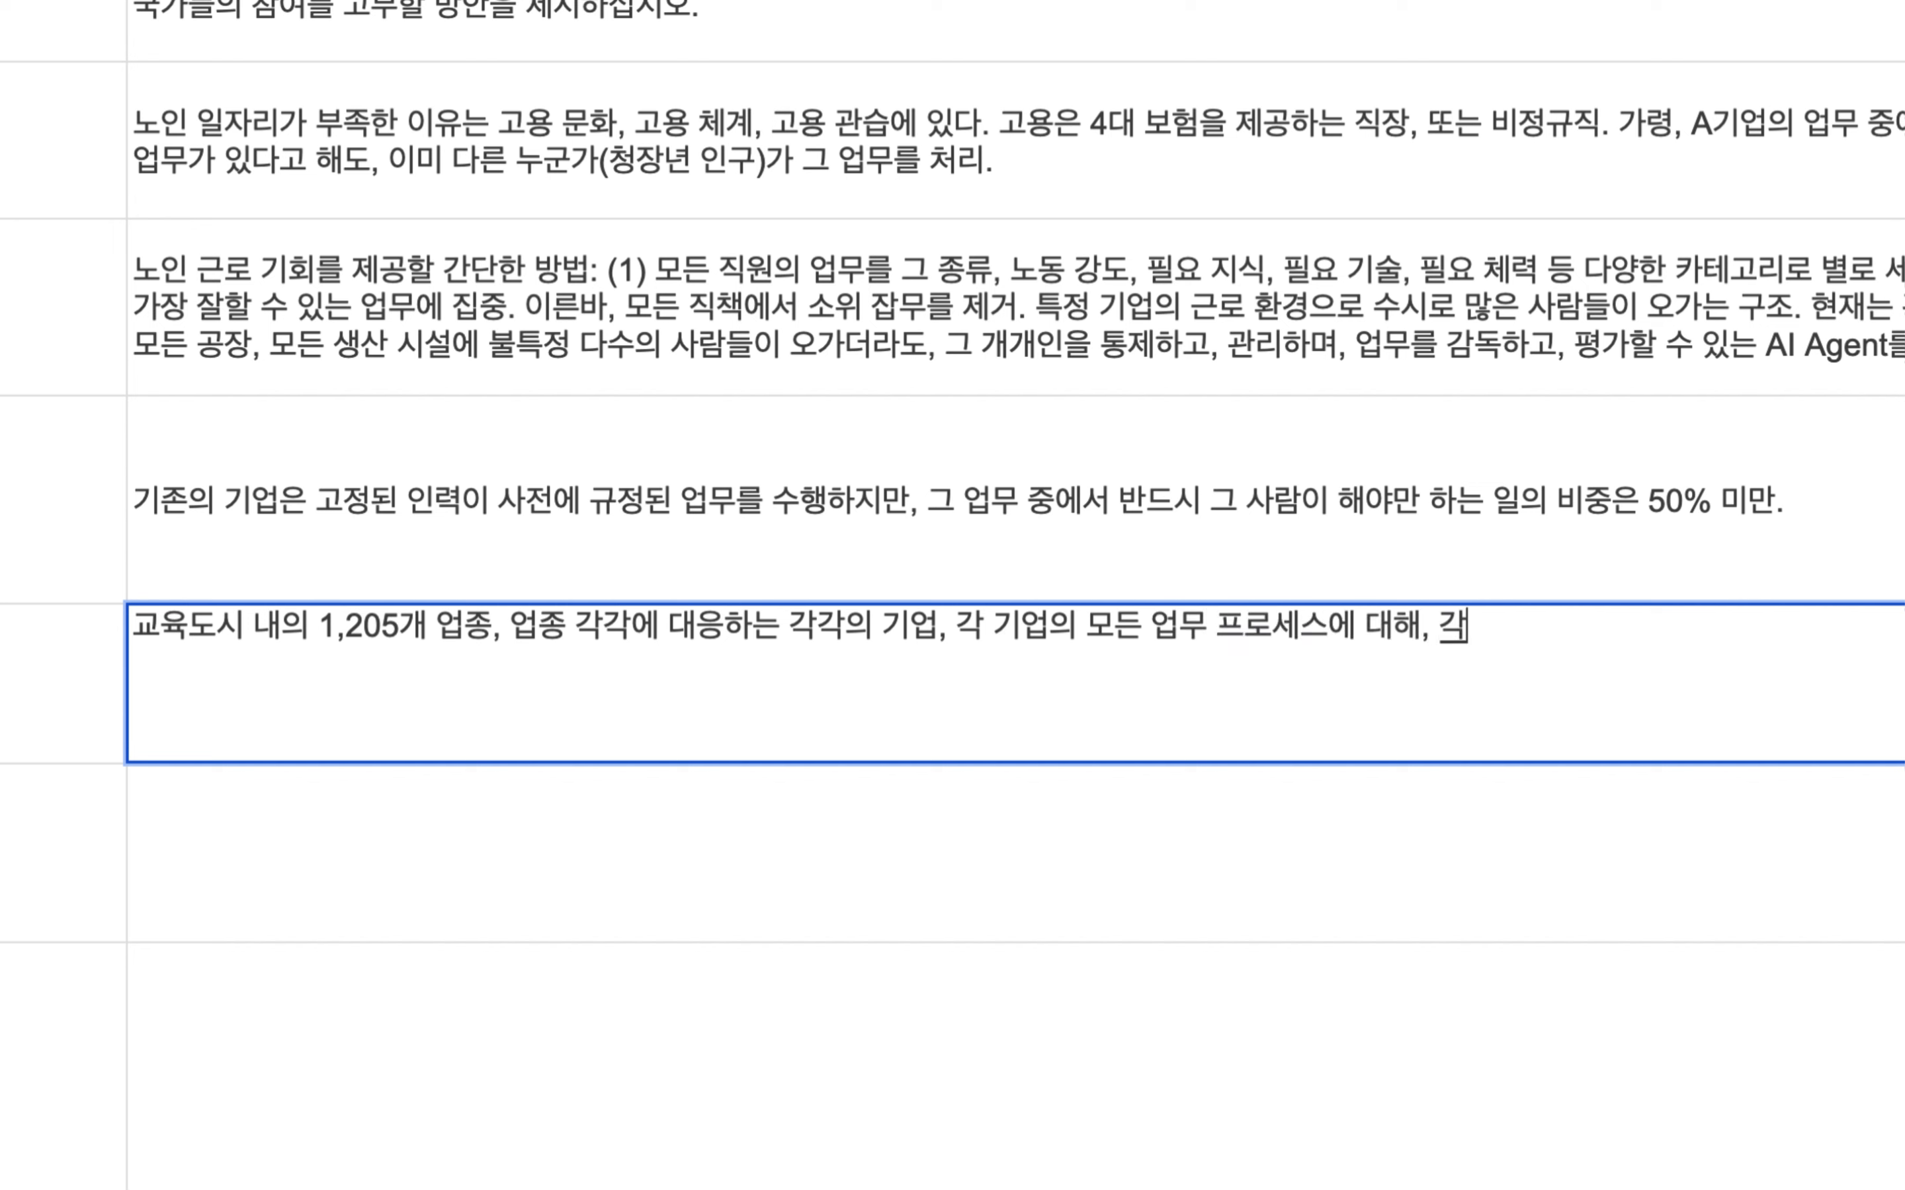
pyautogui.press('BackSpace')
pyautogui.write('의 Manpower')
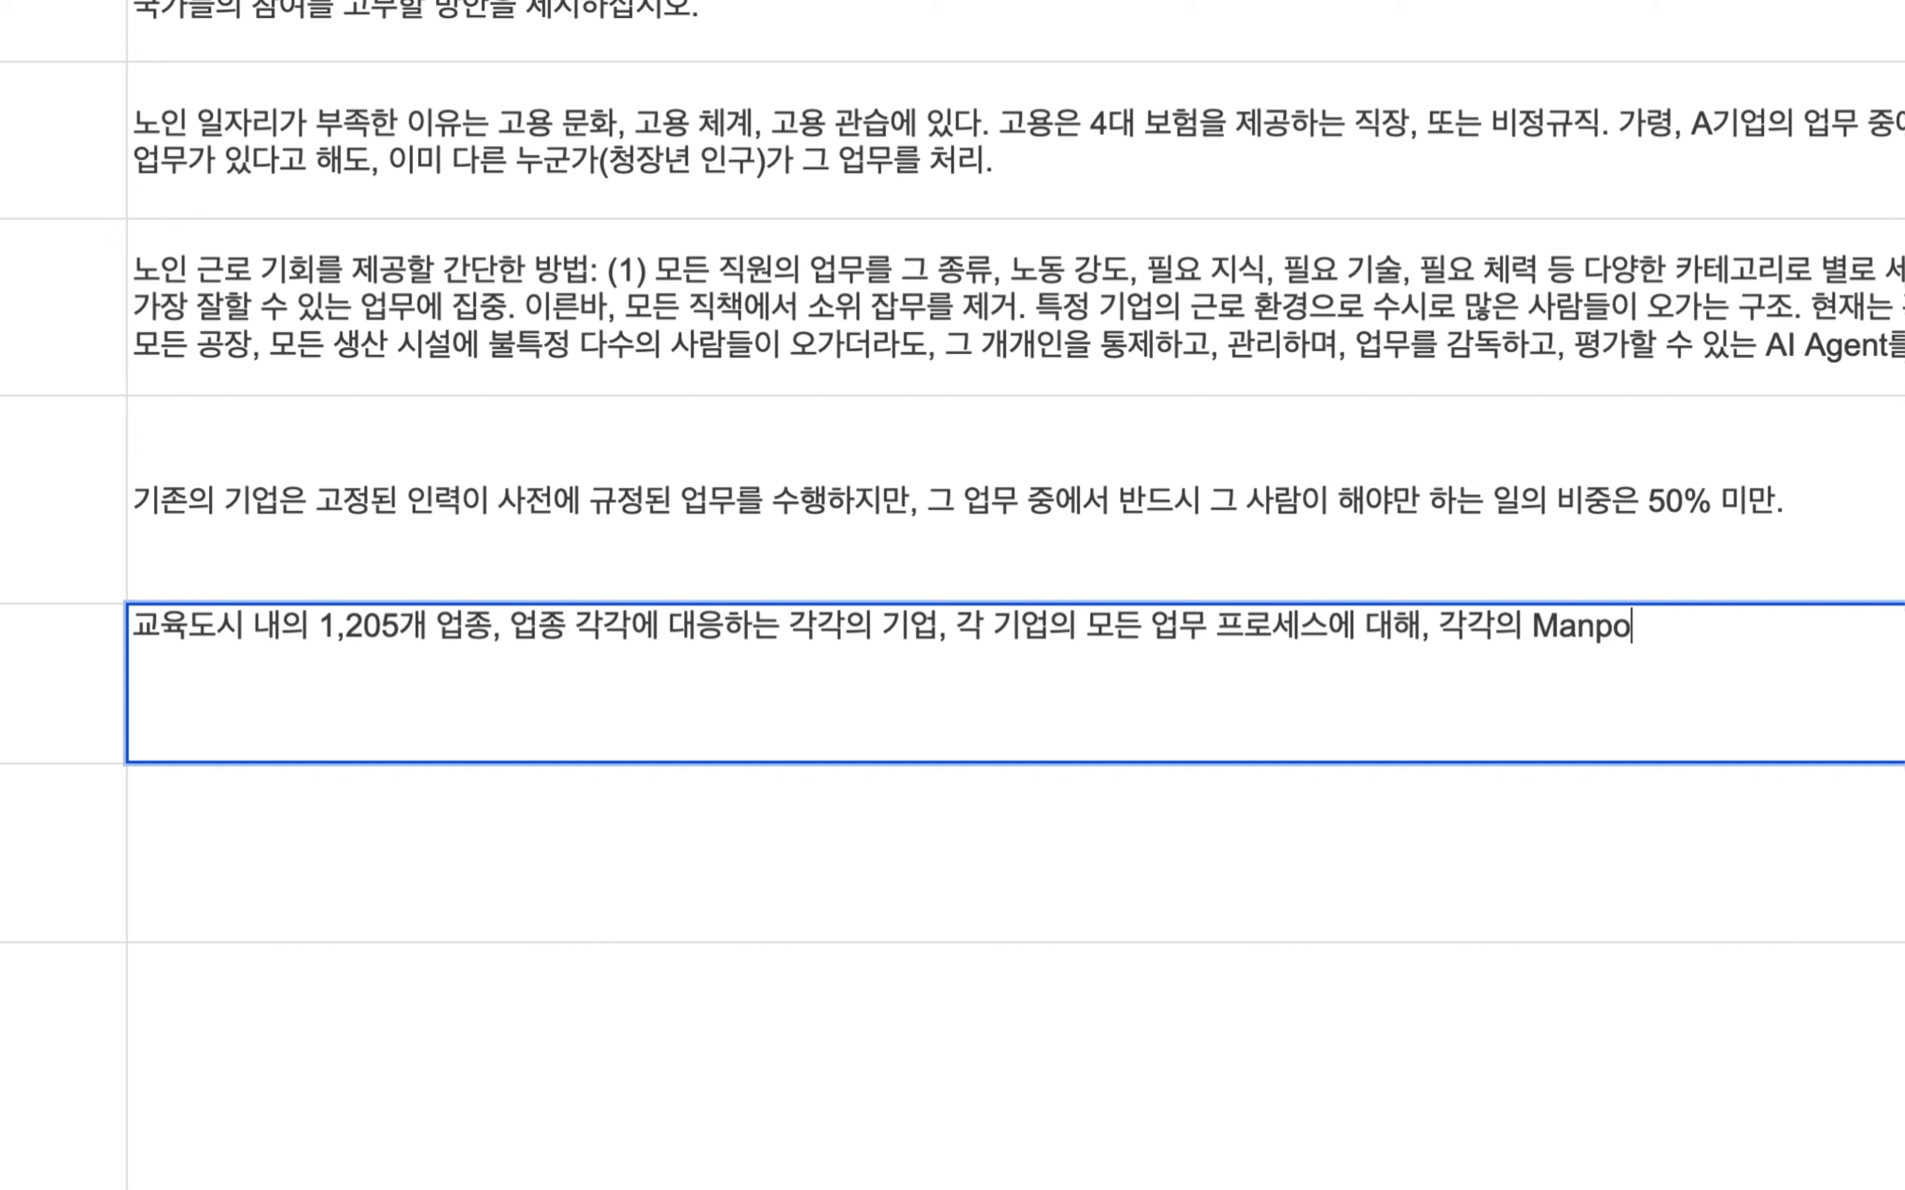
pyautogui.press('BackSpace')
pyautogui.press('BackSpace')
pyautogui.press('BackSpace')
pyautogui.press('BackSpace')
pyautogui.press('BackSpace')
pyautogui.press('BackSpace')
pyautogui.press('BackSpace')
pyautogui.press('BackSpace')
pyautogui.write('인력(')
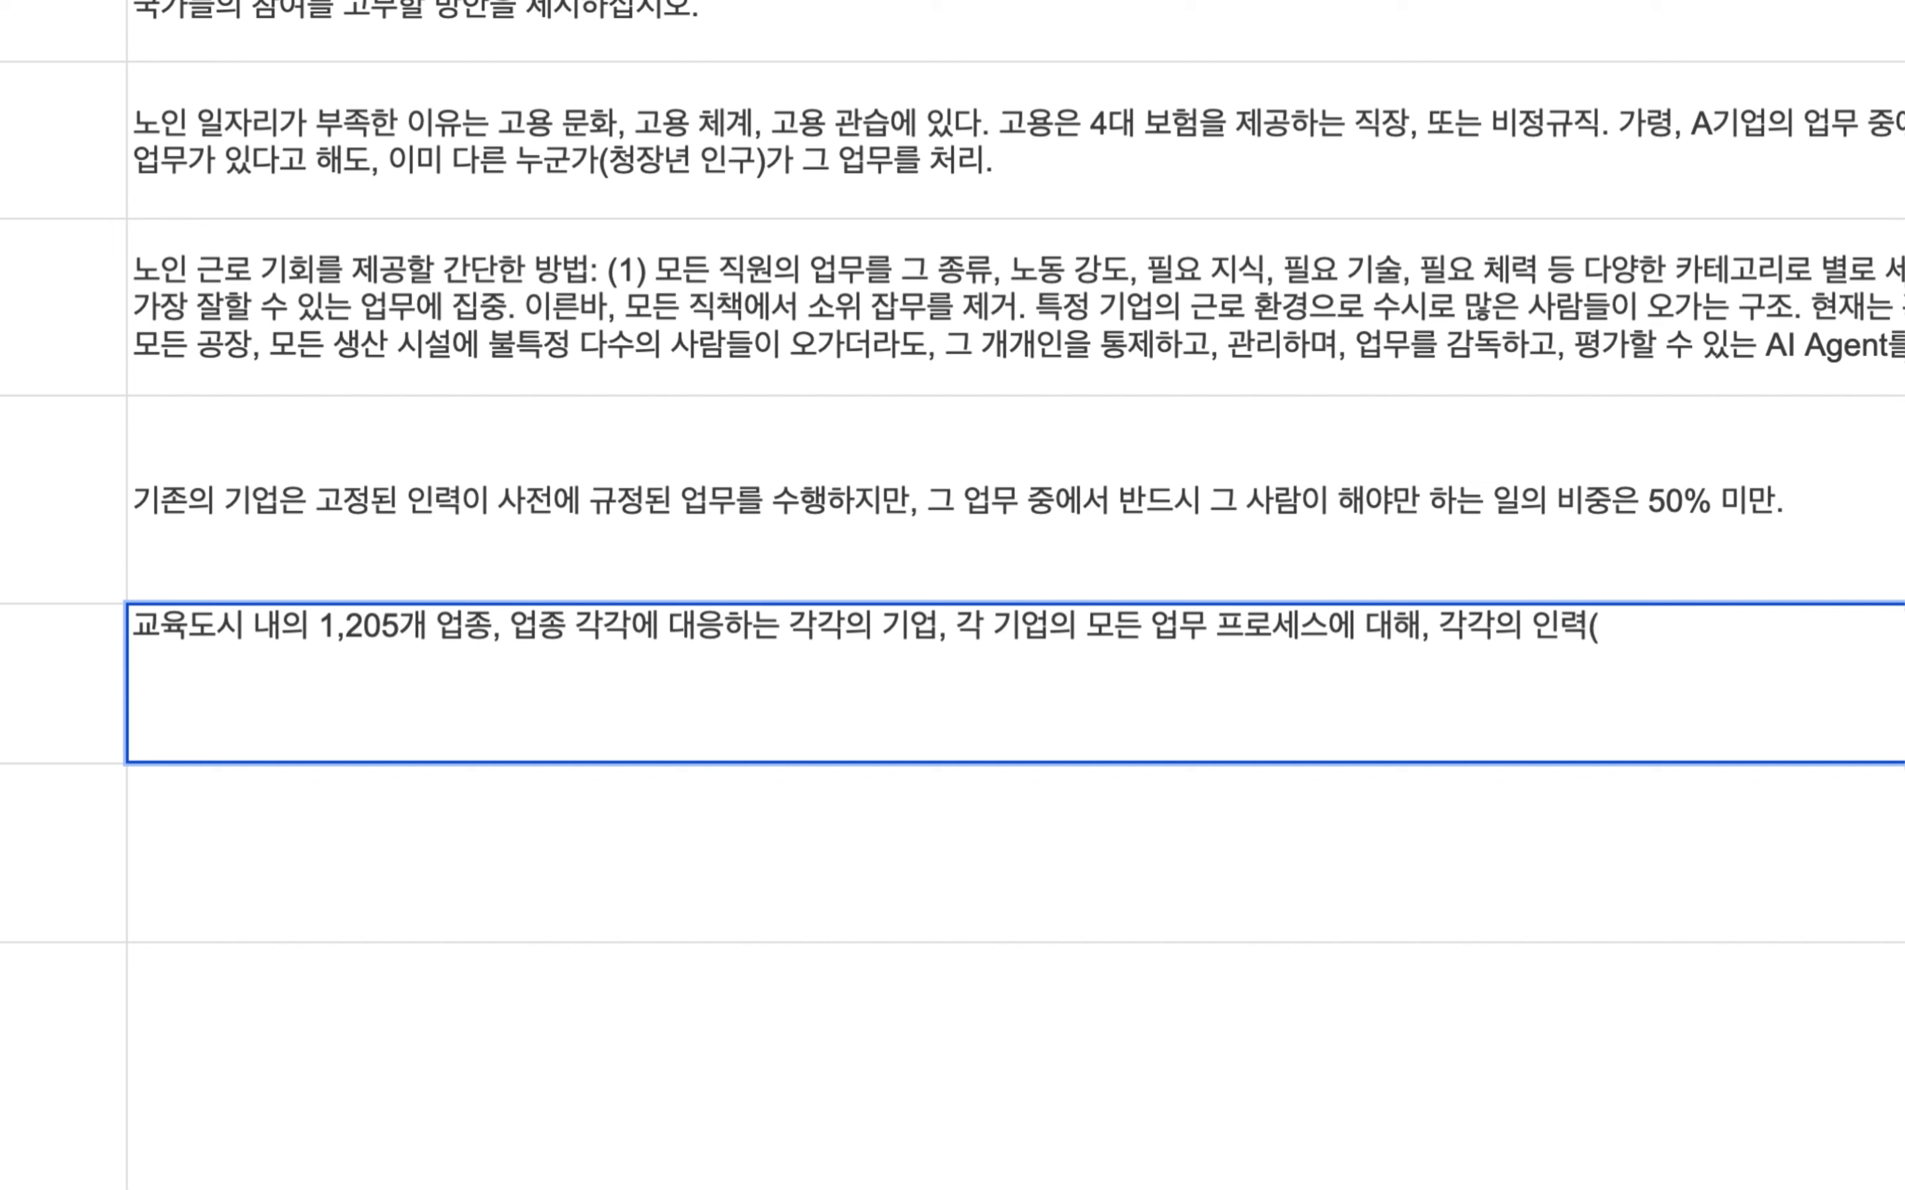
# Step: Add the English term "manpower)" directly after "인력(" in the row 11 text
pyautogui.write('manp')
pyautogui.press('BackSpace')
pyautogui.write('manpo')
pyautogui.write('er')
pyautogui.press('BackSpace')
pyautogui.write('er')
pyautogui.press('BackSpace')
pyautogui.press('BackSpace')
pyautogui.write('wer)ㄹ')
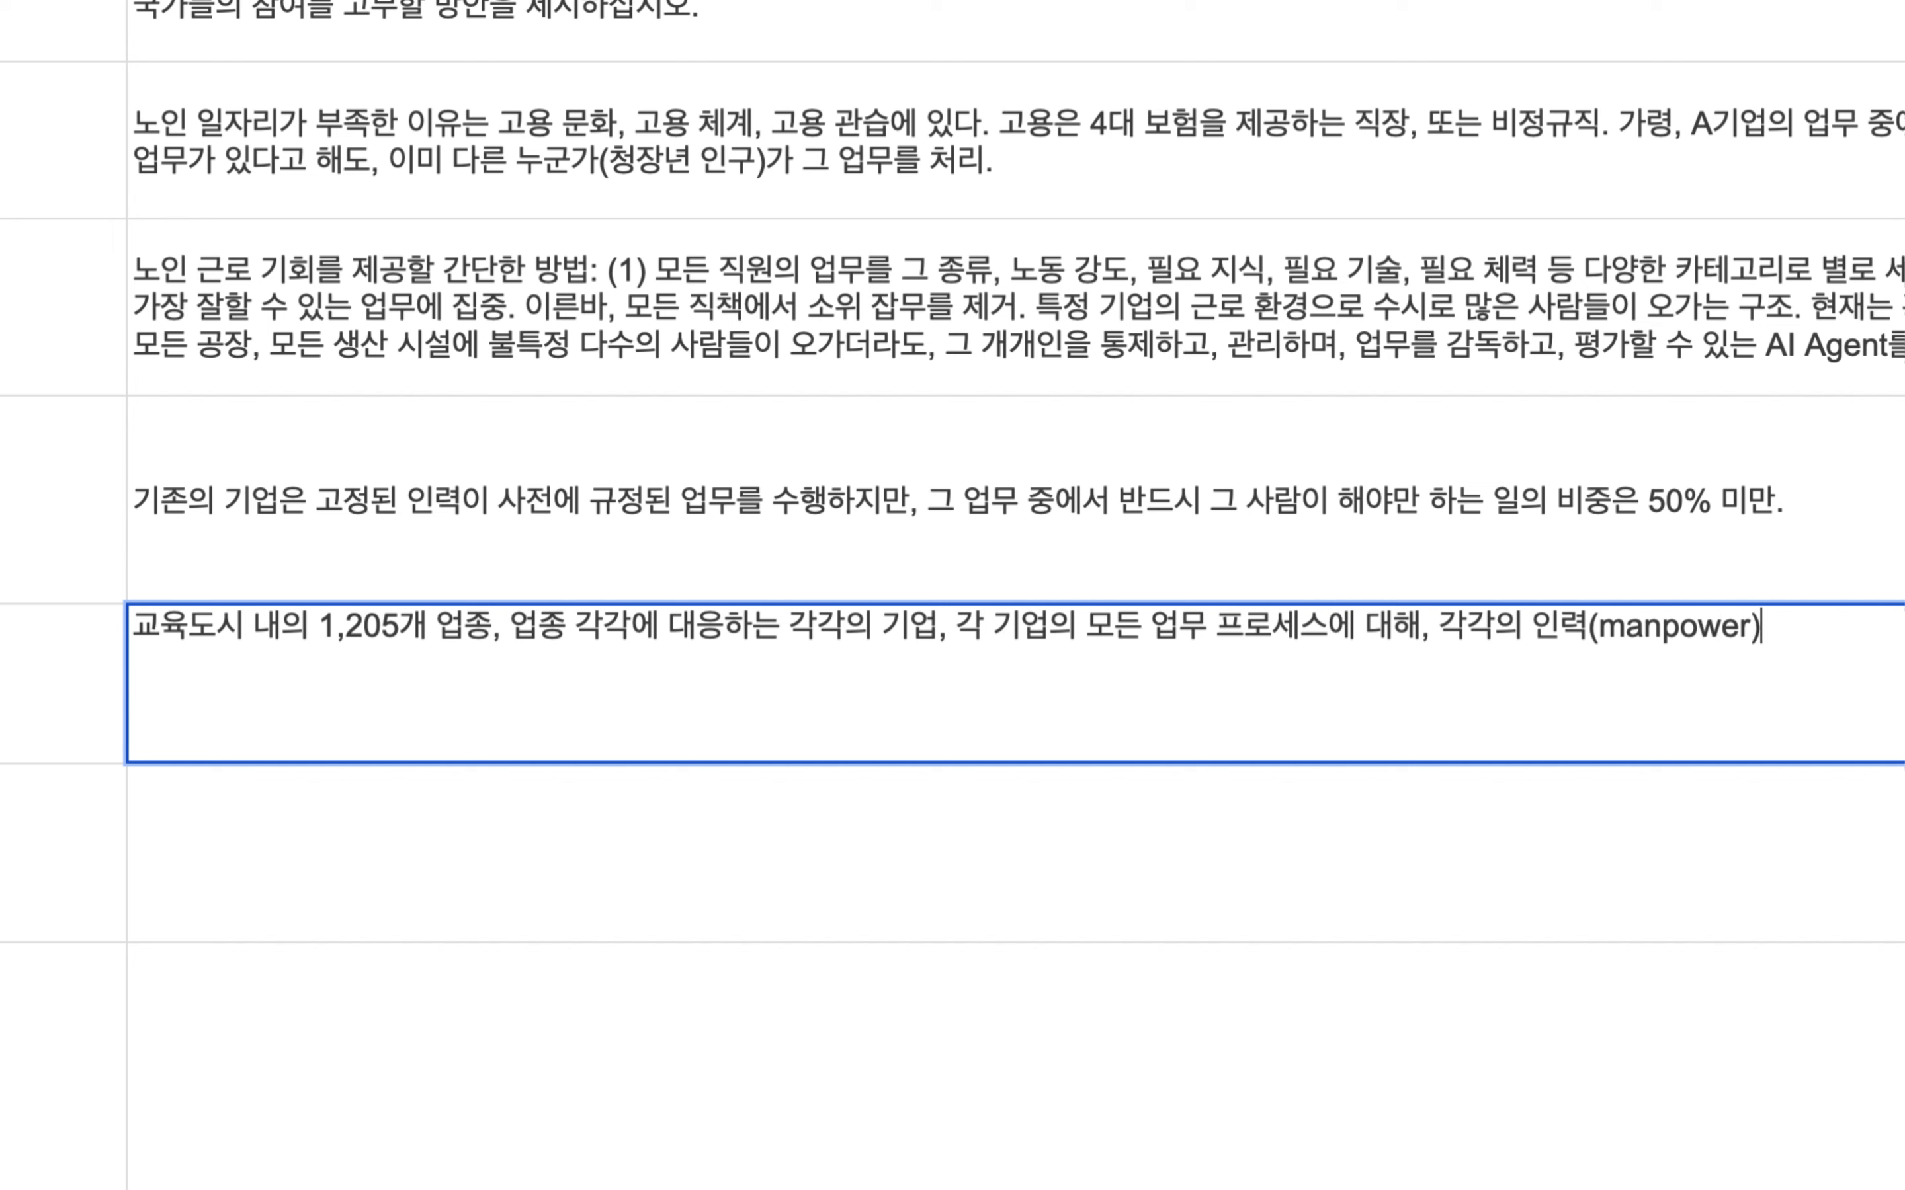
# Step: Complete the row 11 sentence directly after "(manpower)" with "을 할당."
pyautogui.press('BackSpace')
pyautogui.press('BackSpace')
pyautogui.write('을 히ㅁㄷ')
pyautogui.press('BackSpace')
pyautogui.press('BackSpace')
pyautogui.write('ㅁㄹ')
pyautogui.press('BackSpace')
pyautogui.press('BackSpace')
pyautogui.press('BackSpace')
pyautogui.press('BackSpace')
pyautogui.write('해')
pyautogui.press('BackSpace')
pyautogui.write('ㄹ당.')
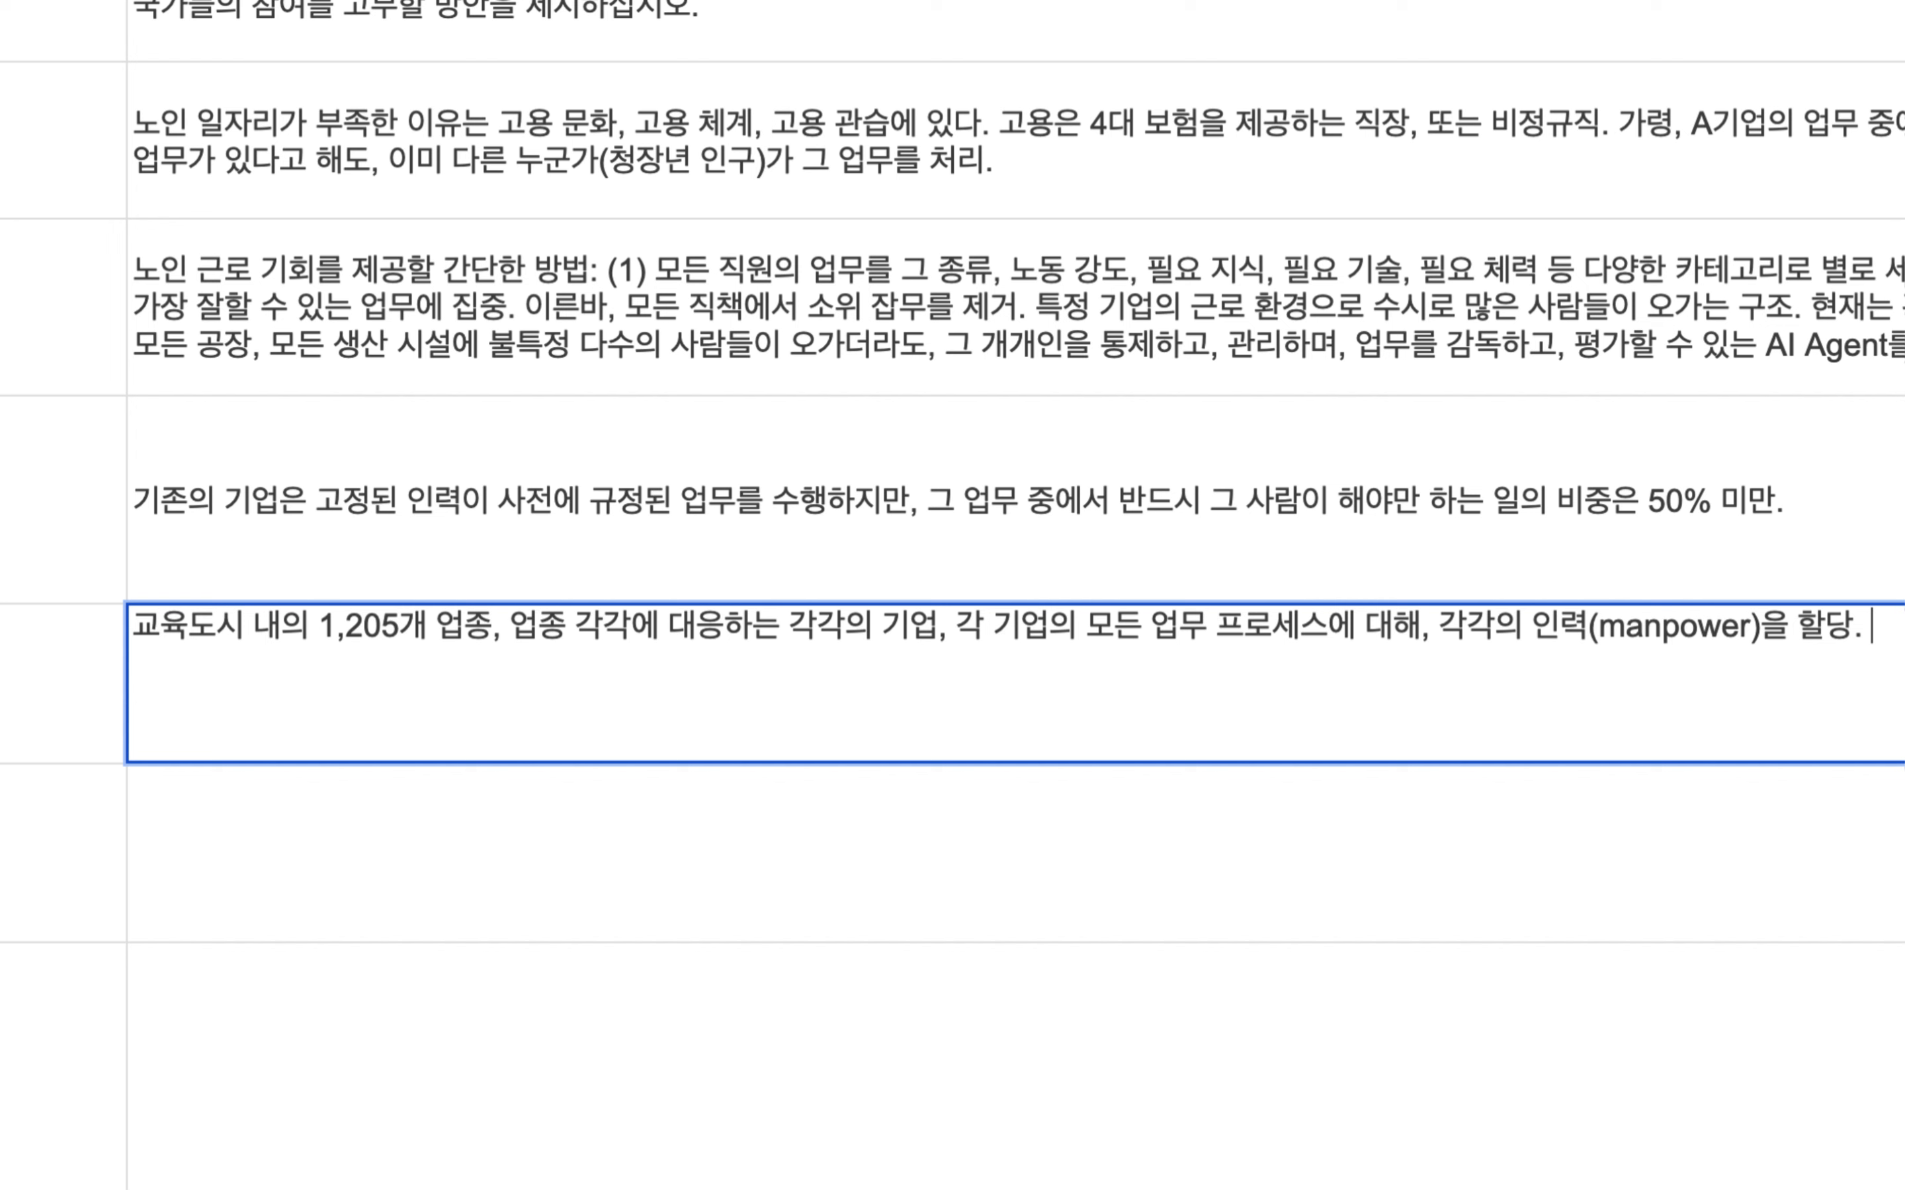
# Step: Start an example in row 11 after "할당." with "예를 들면, 중학교 물리 교사의 현재"
pyautogui.write('예를 들면, 교사')
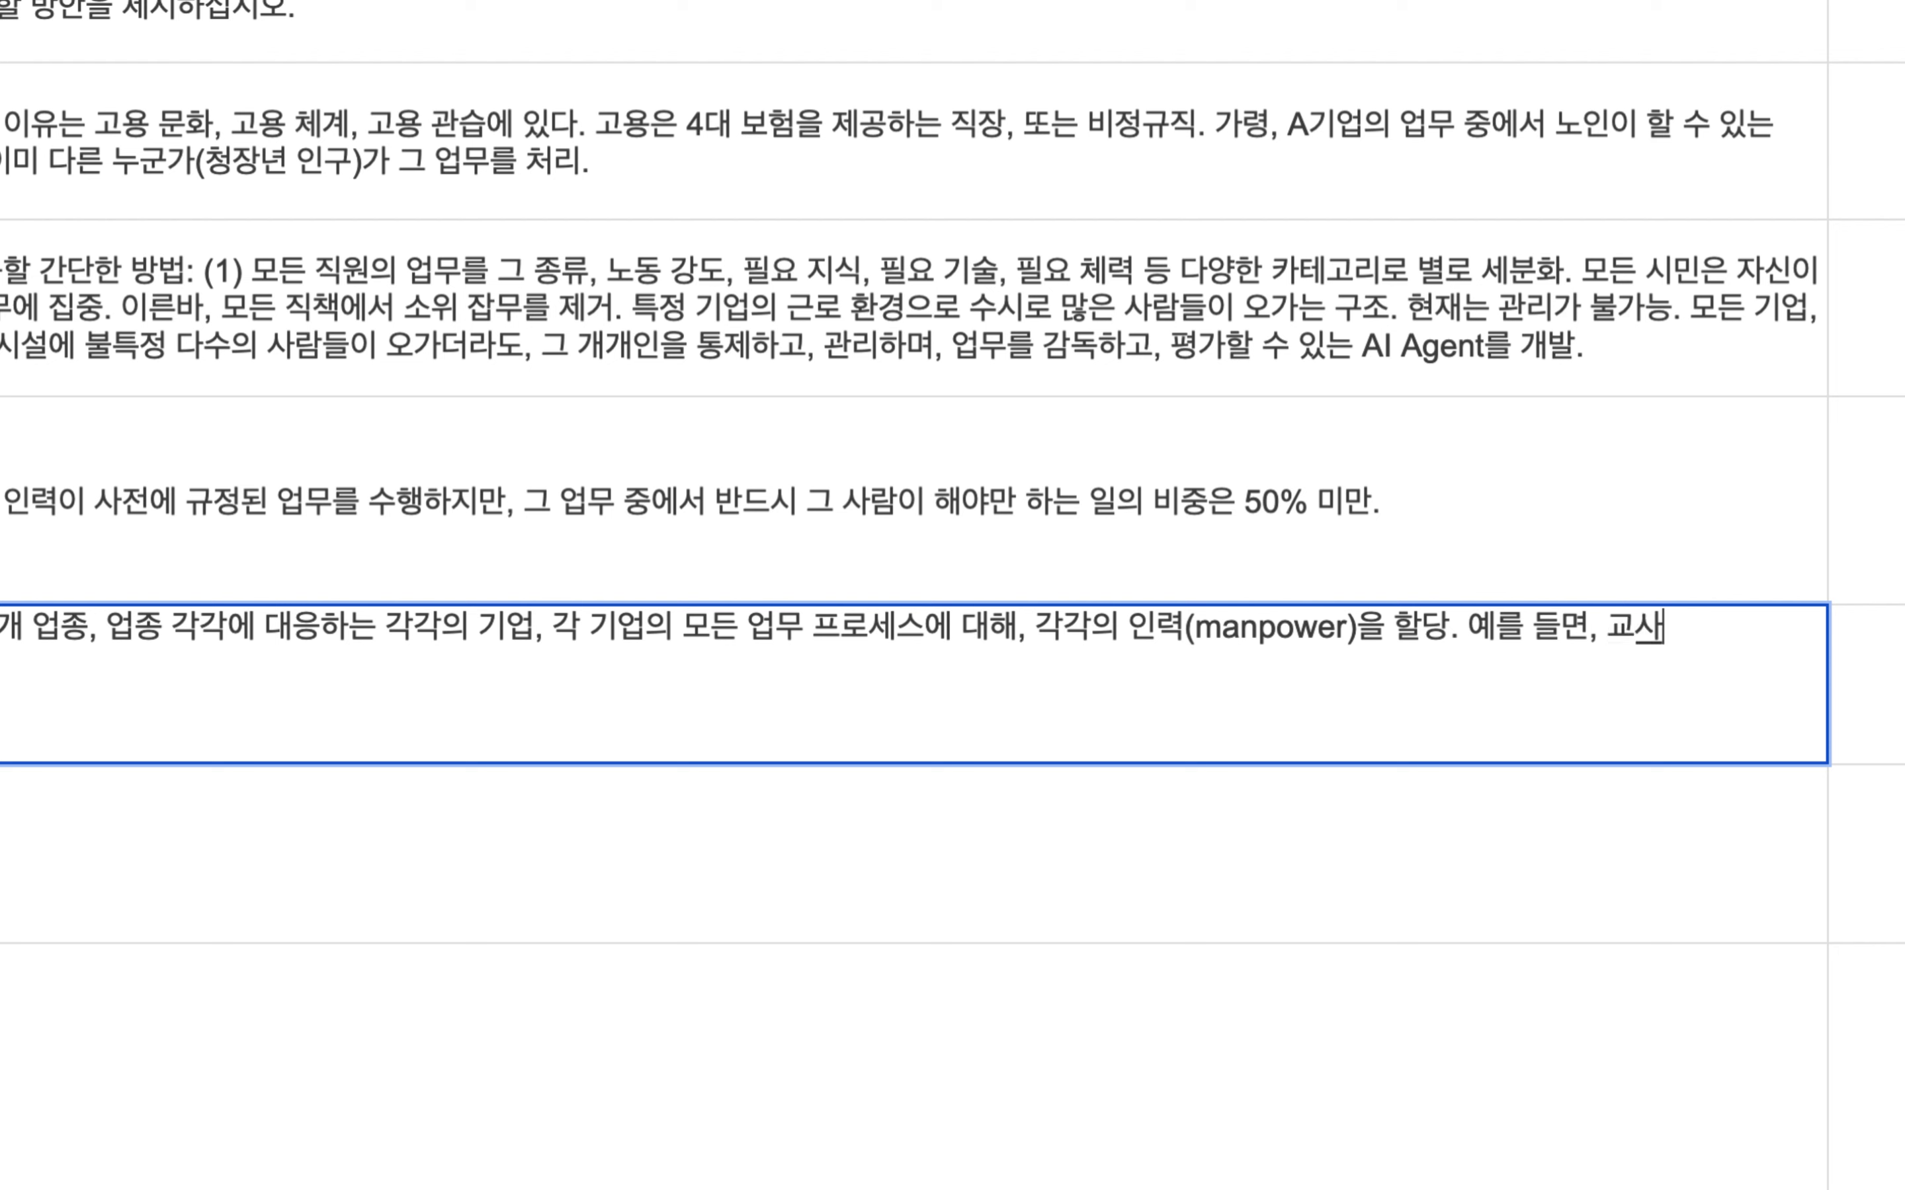
pyautogui.press('Left')
pyautogui.press('Left')
pyautogui.write('중학ㄱ')
pyautogui.write('교 물리')
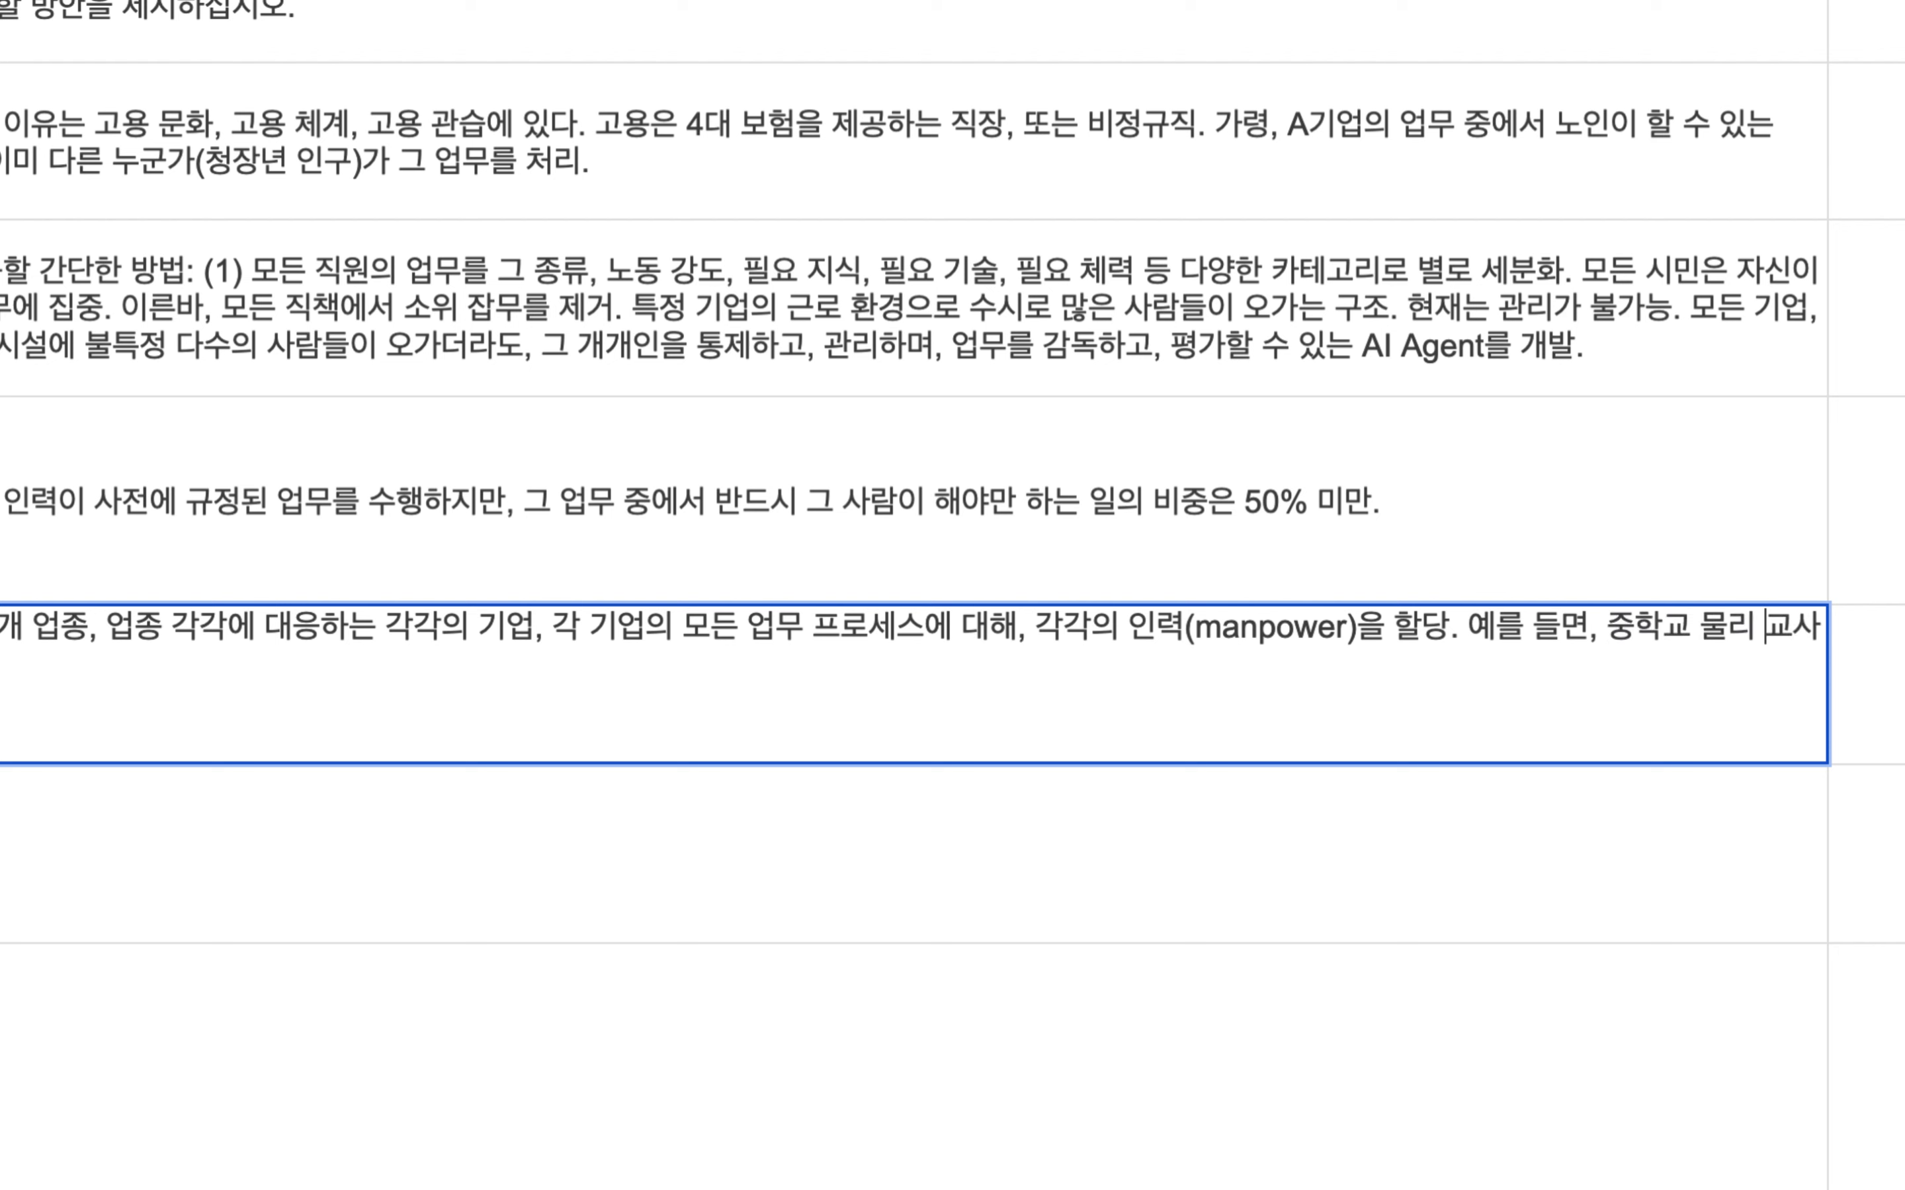
pyautogui.press('Delete')
pyautogui.write('새')
pyautogui.write('의 현지')
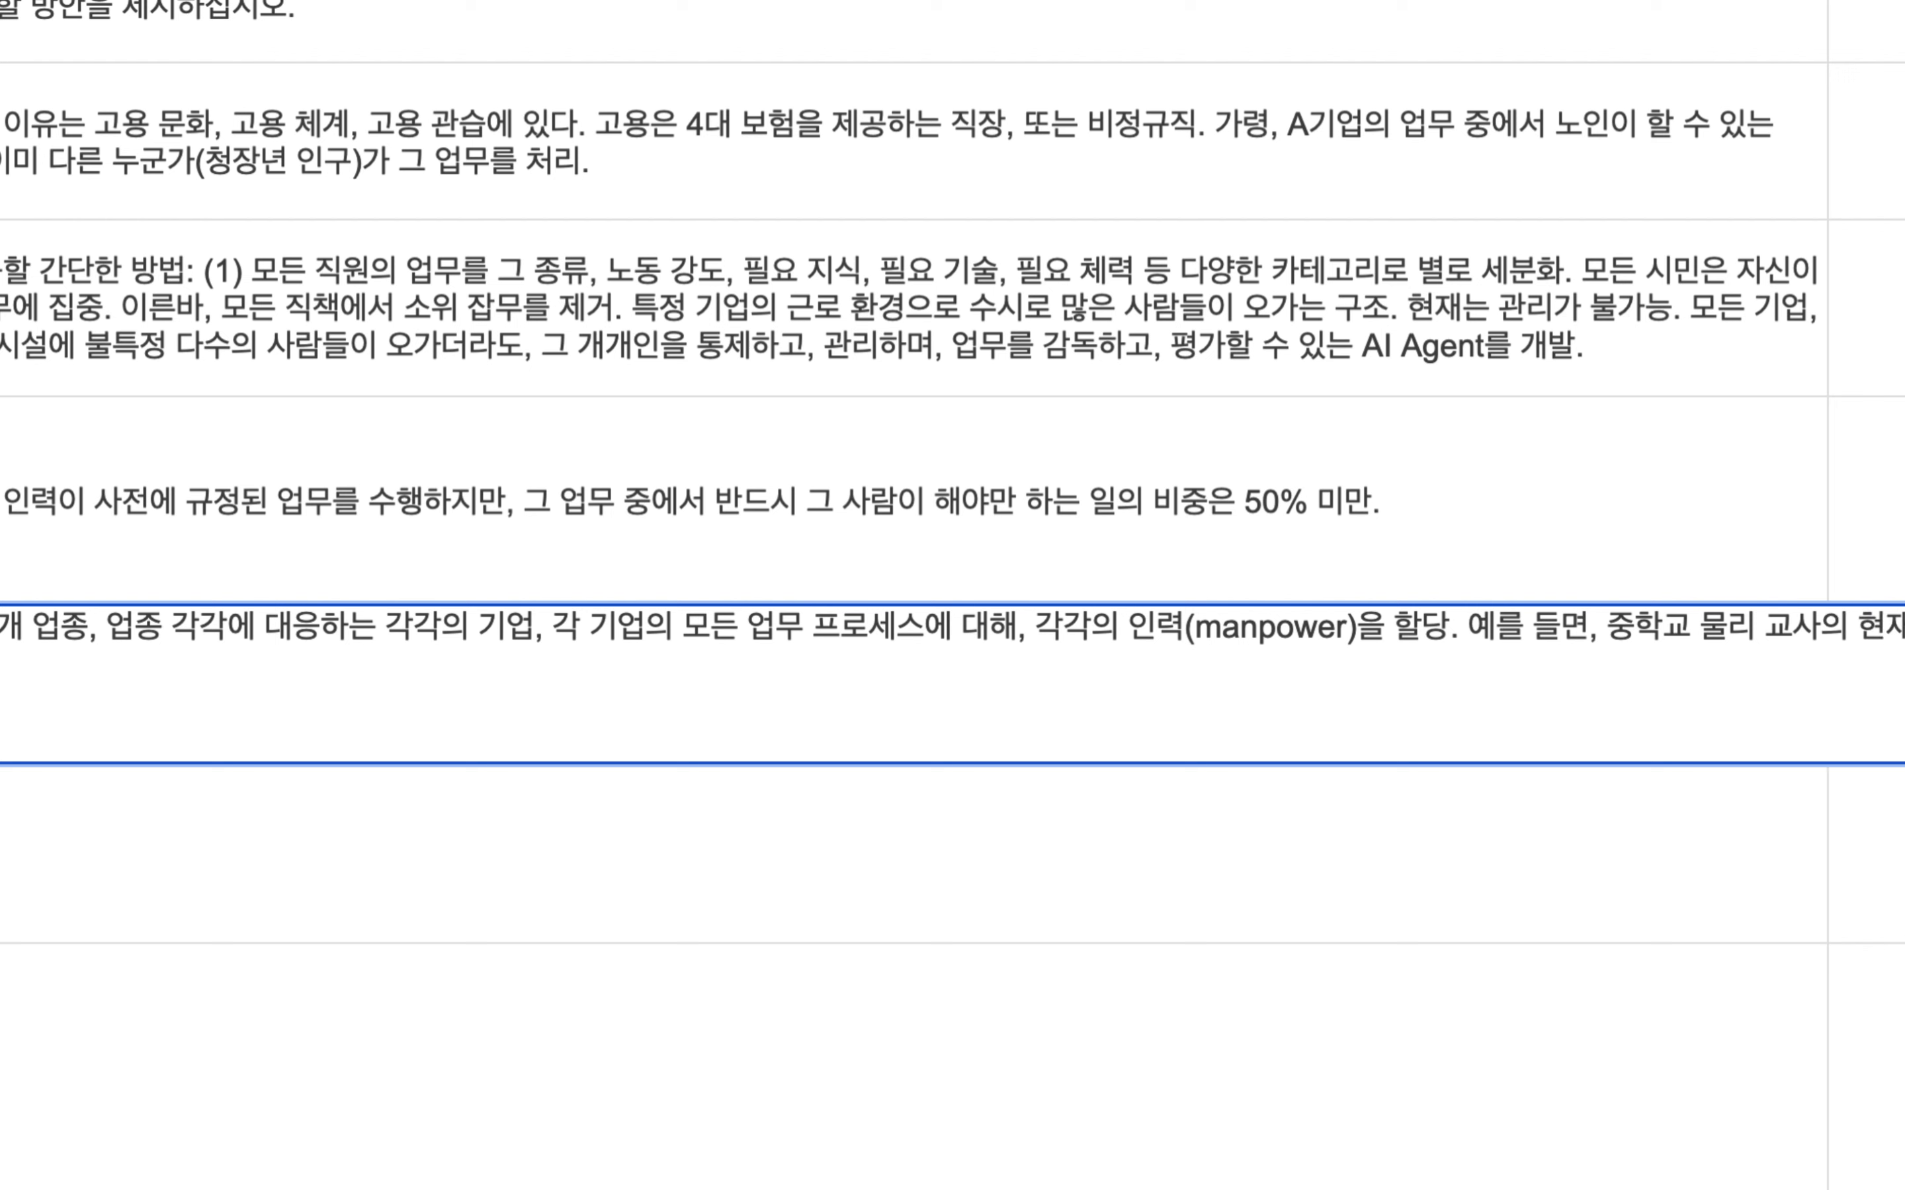
# Step: Continue the row 11 example after "교사의 현재" with "직무는 학생 지도, 시험 출제,"
pyautogui.hscroll(-5, 175, 704)
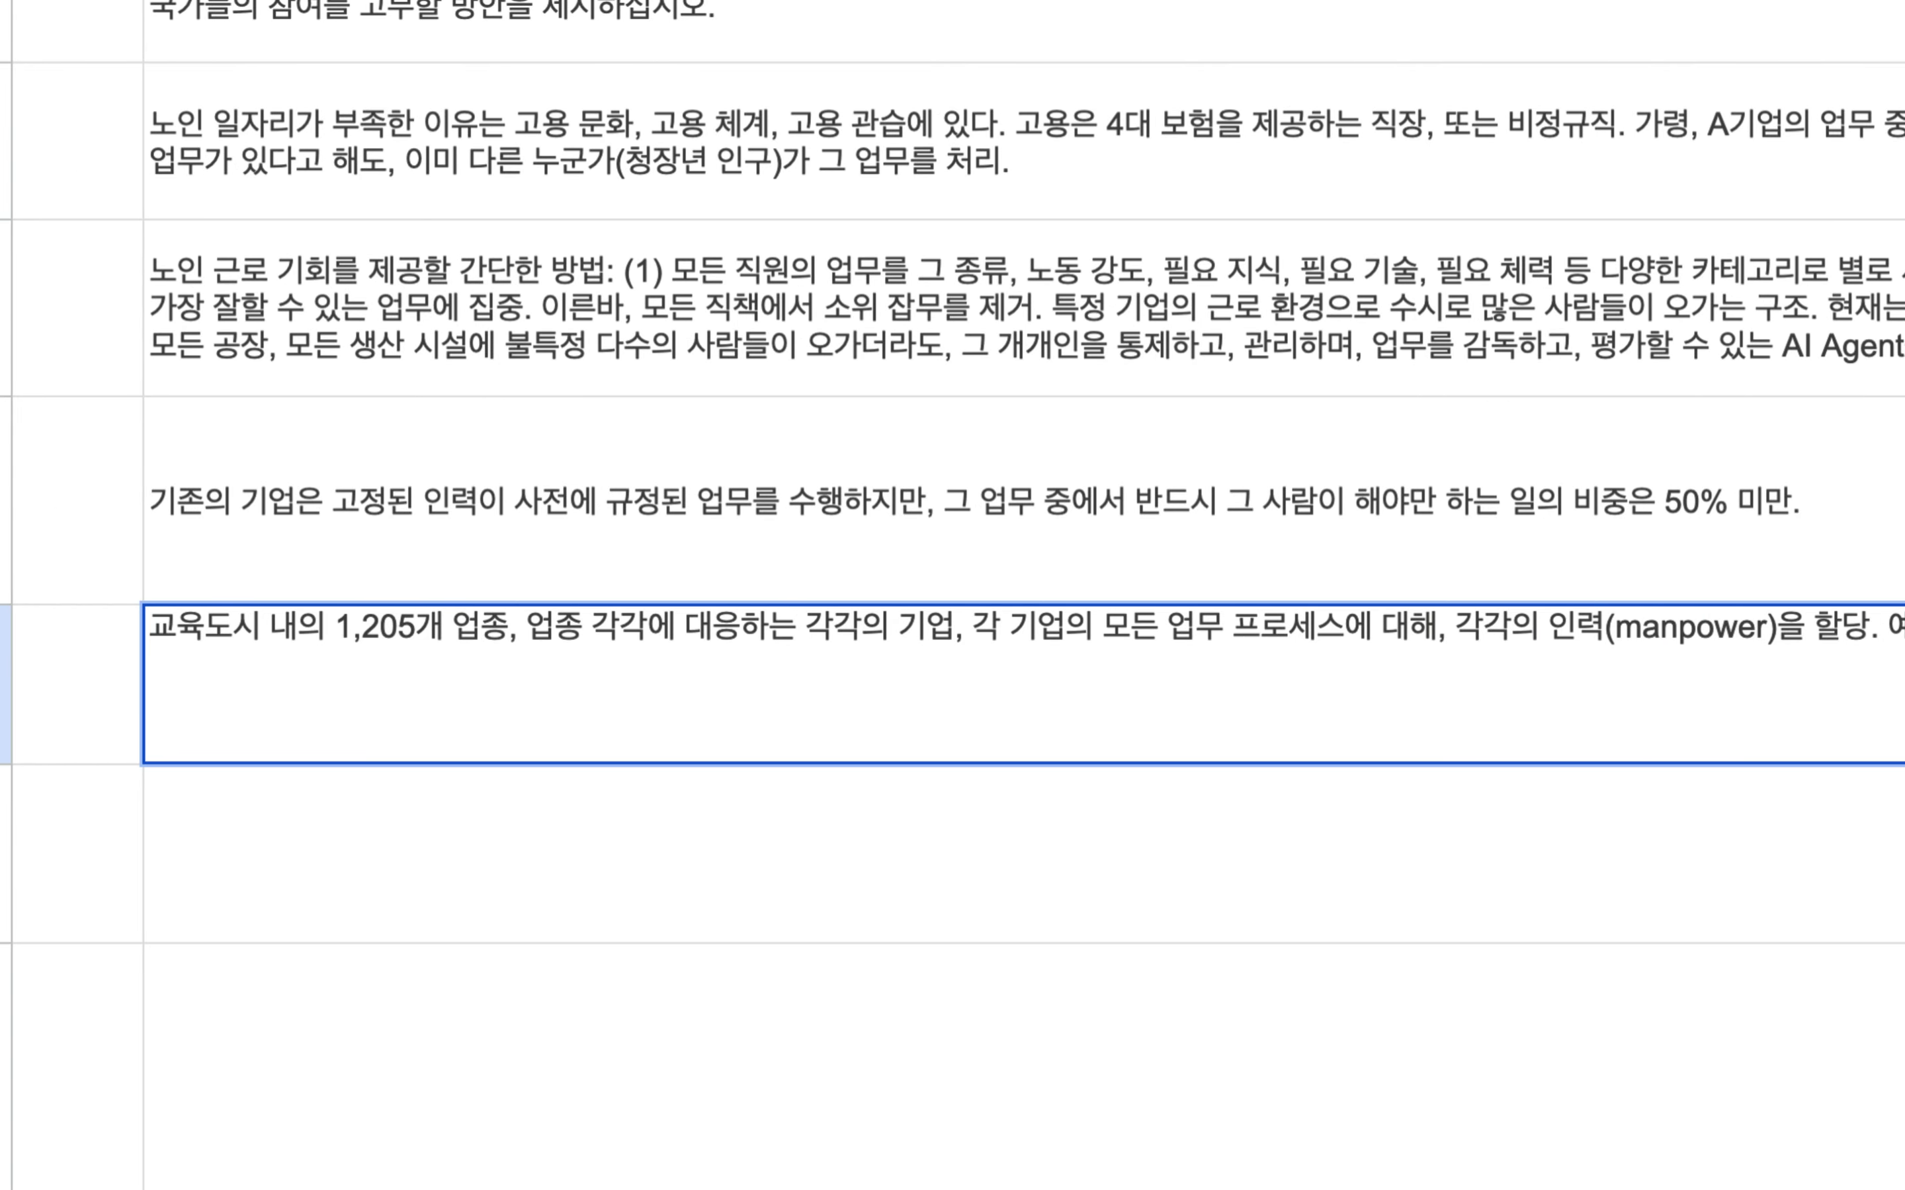
pyautogui.hscroll(9, 1833, 668)
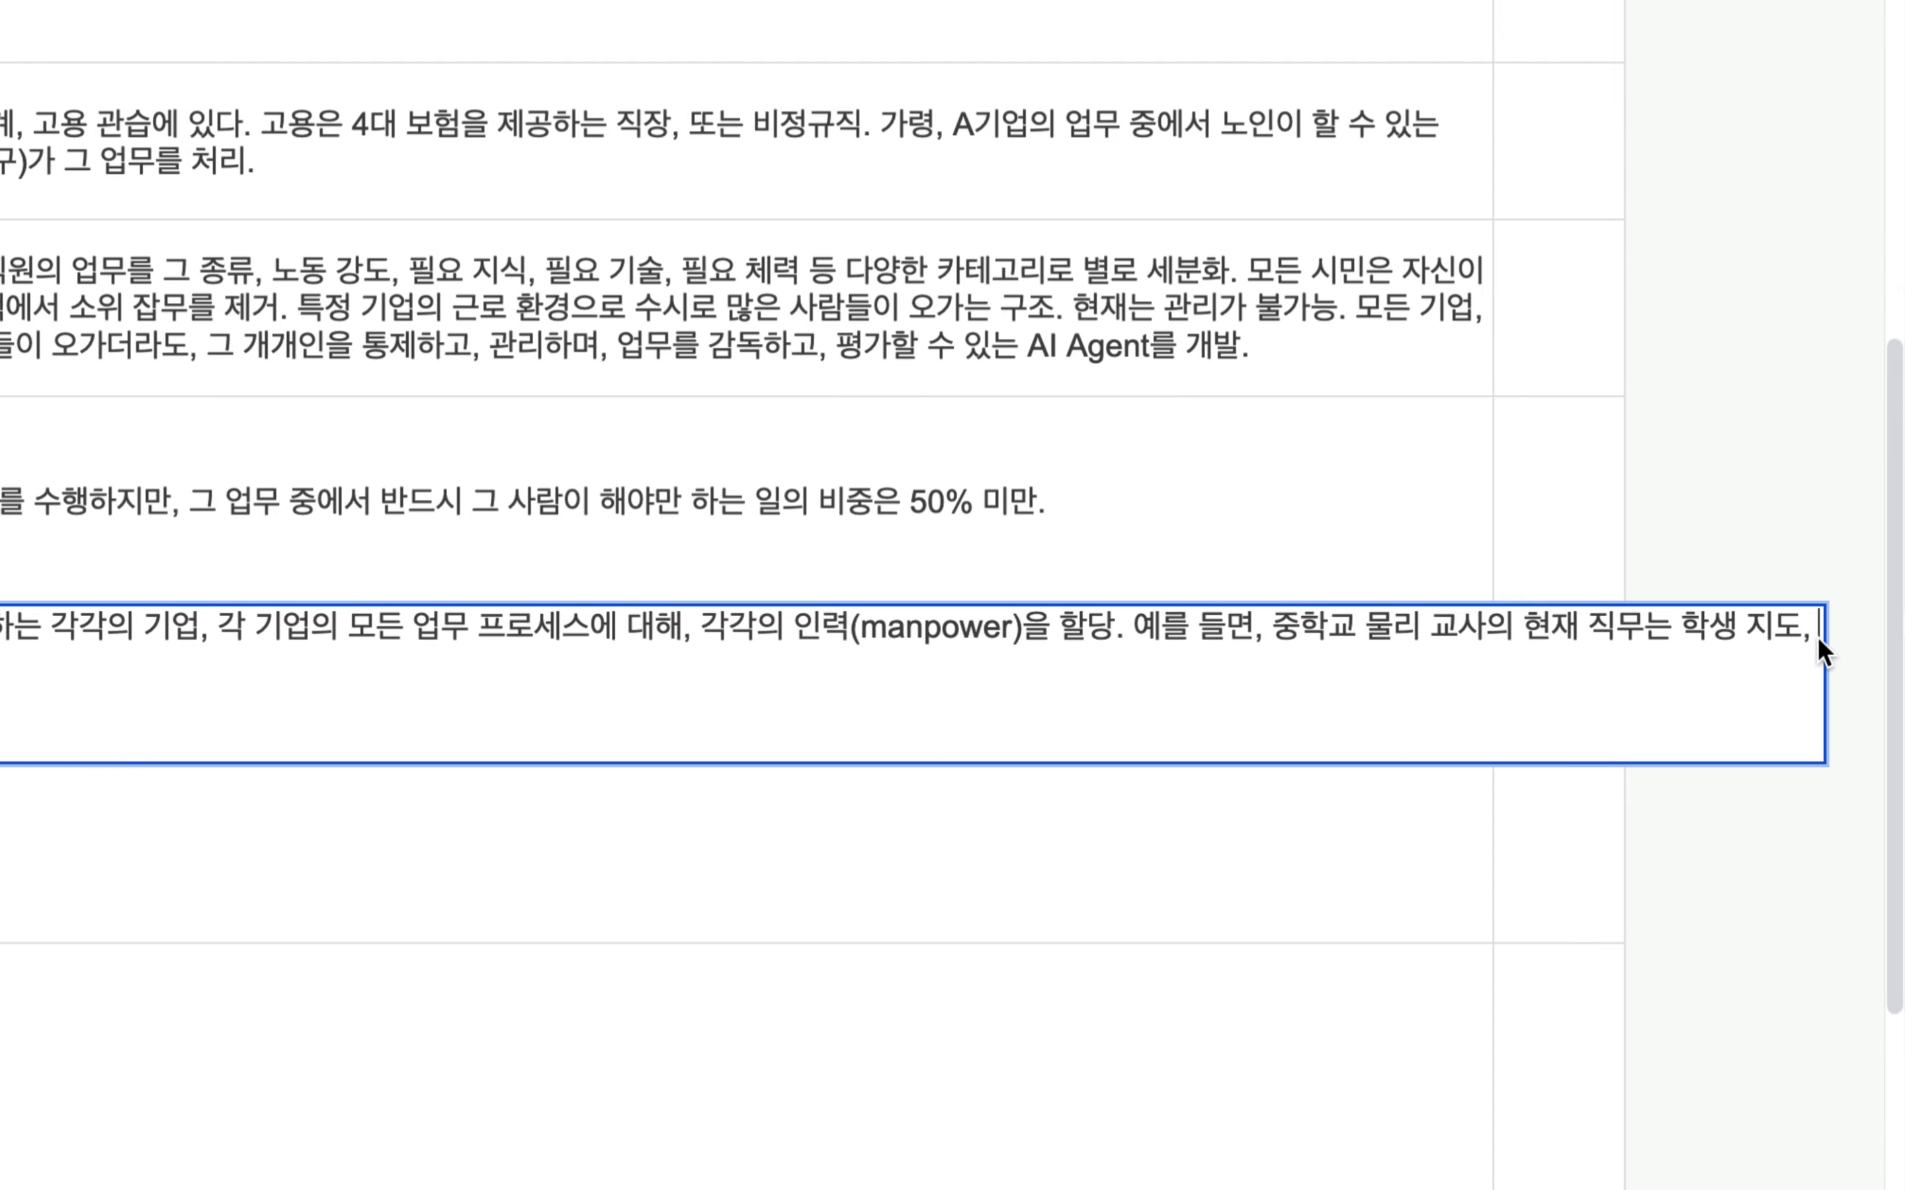
pyautogui.write('시')
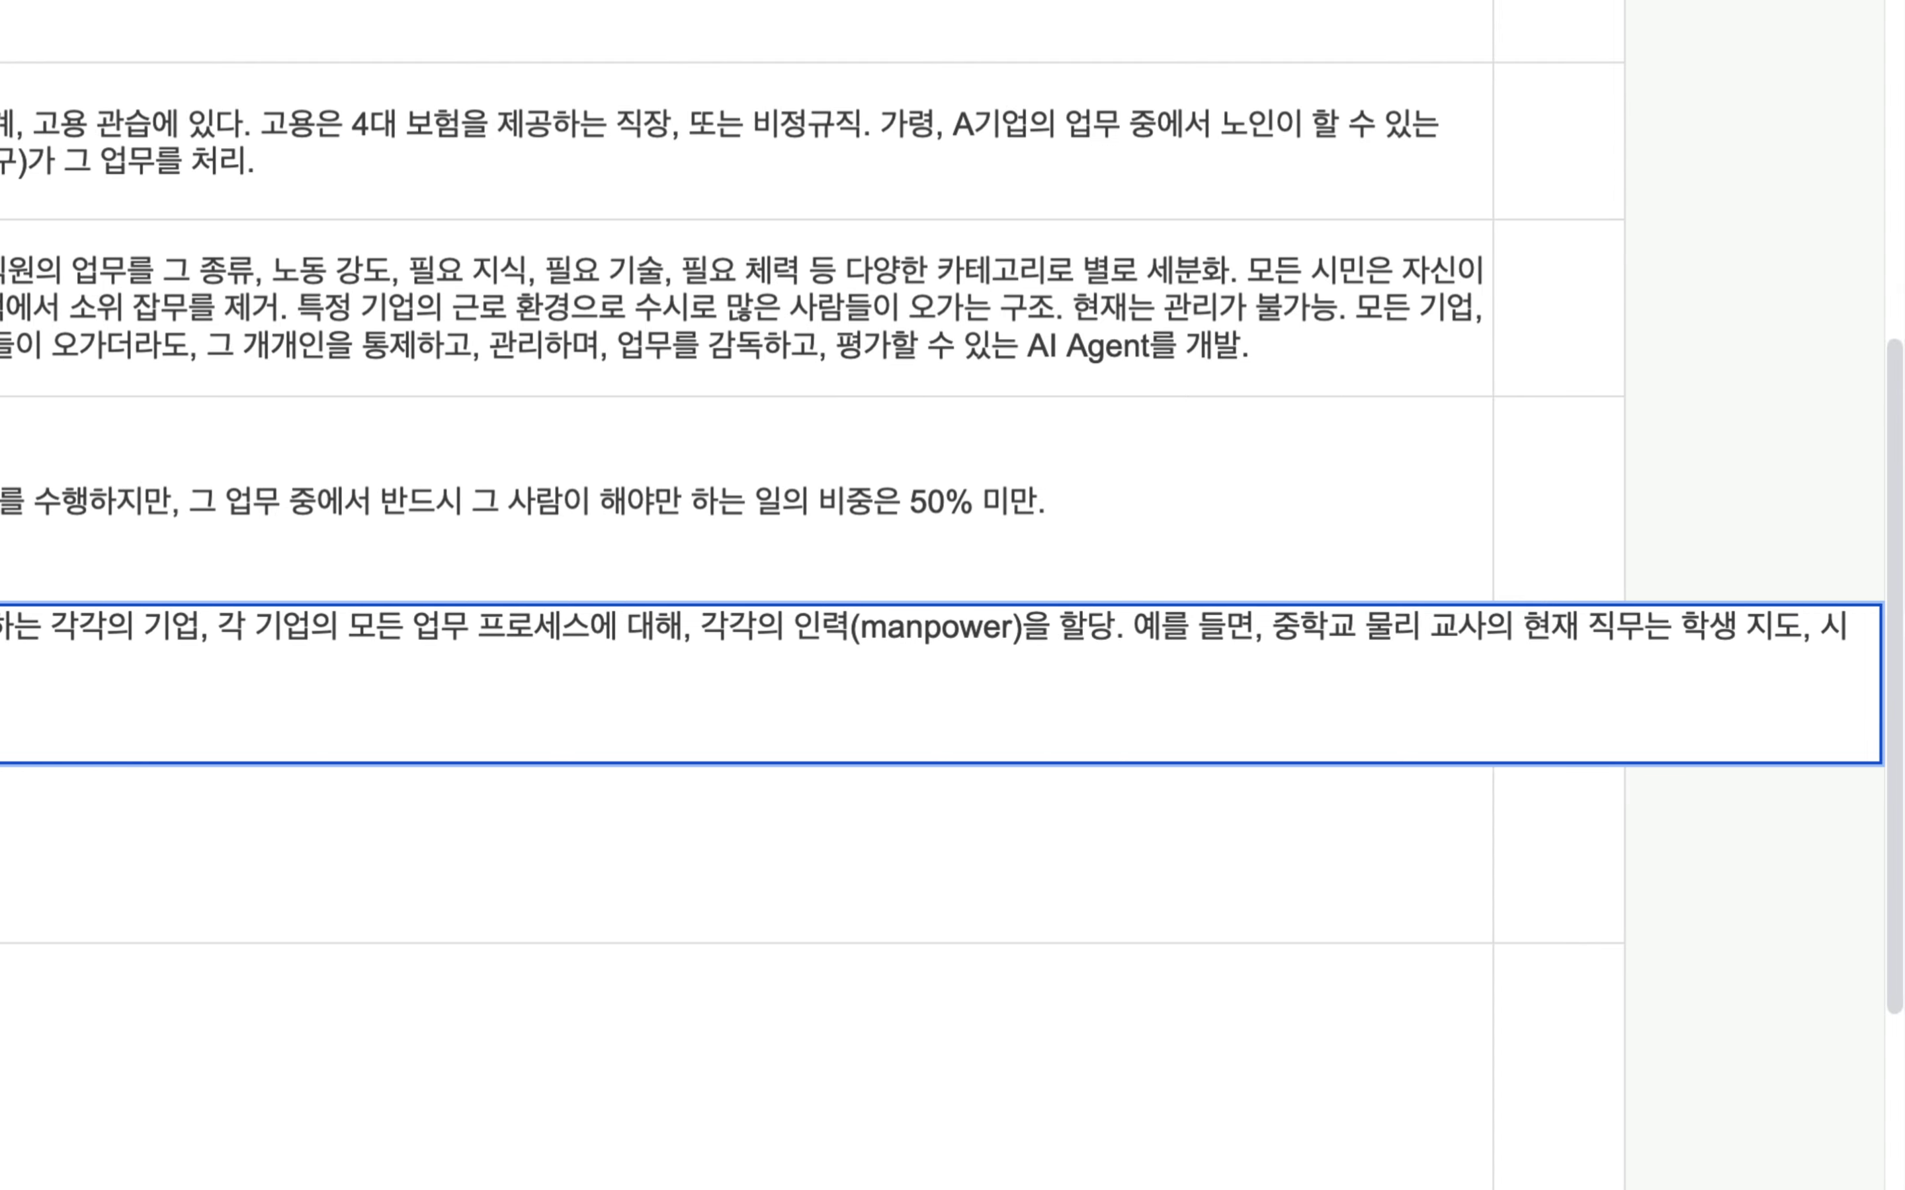
pyautogui.write('험 출제,')
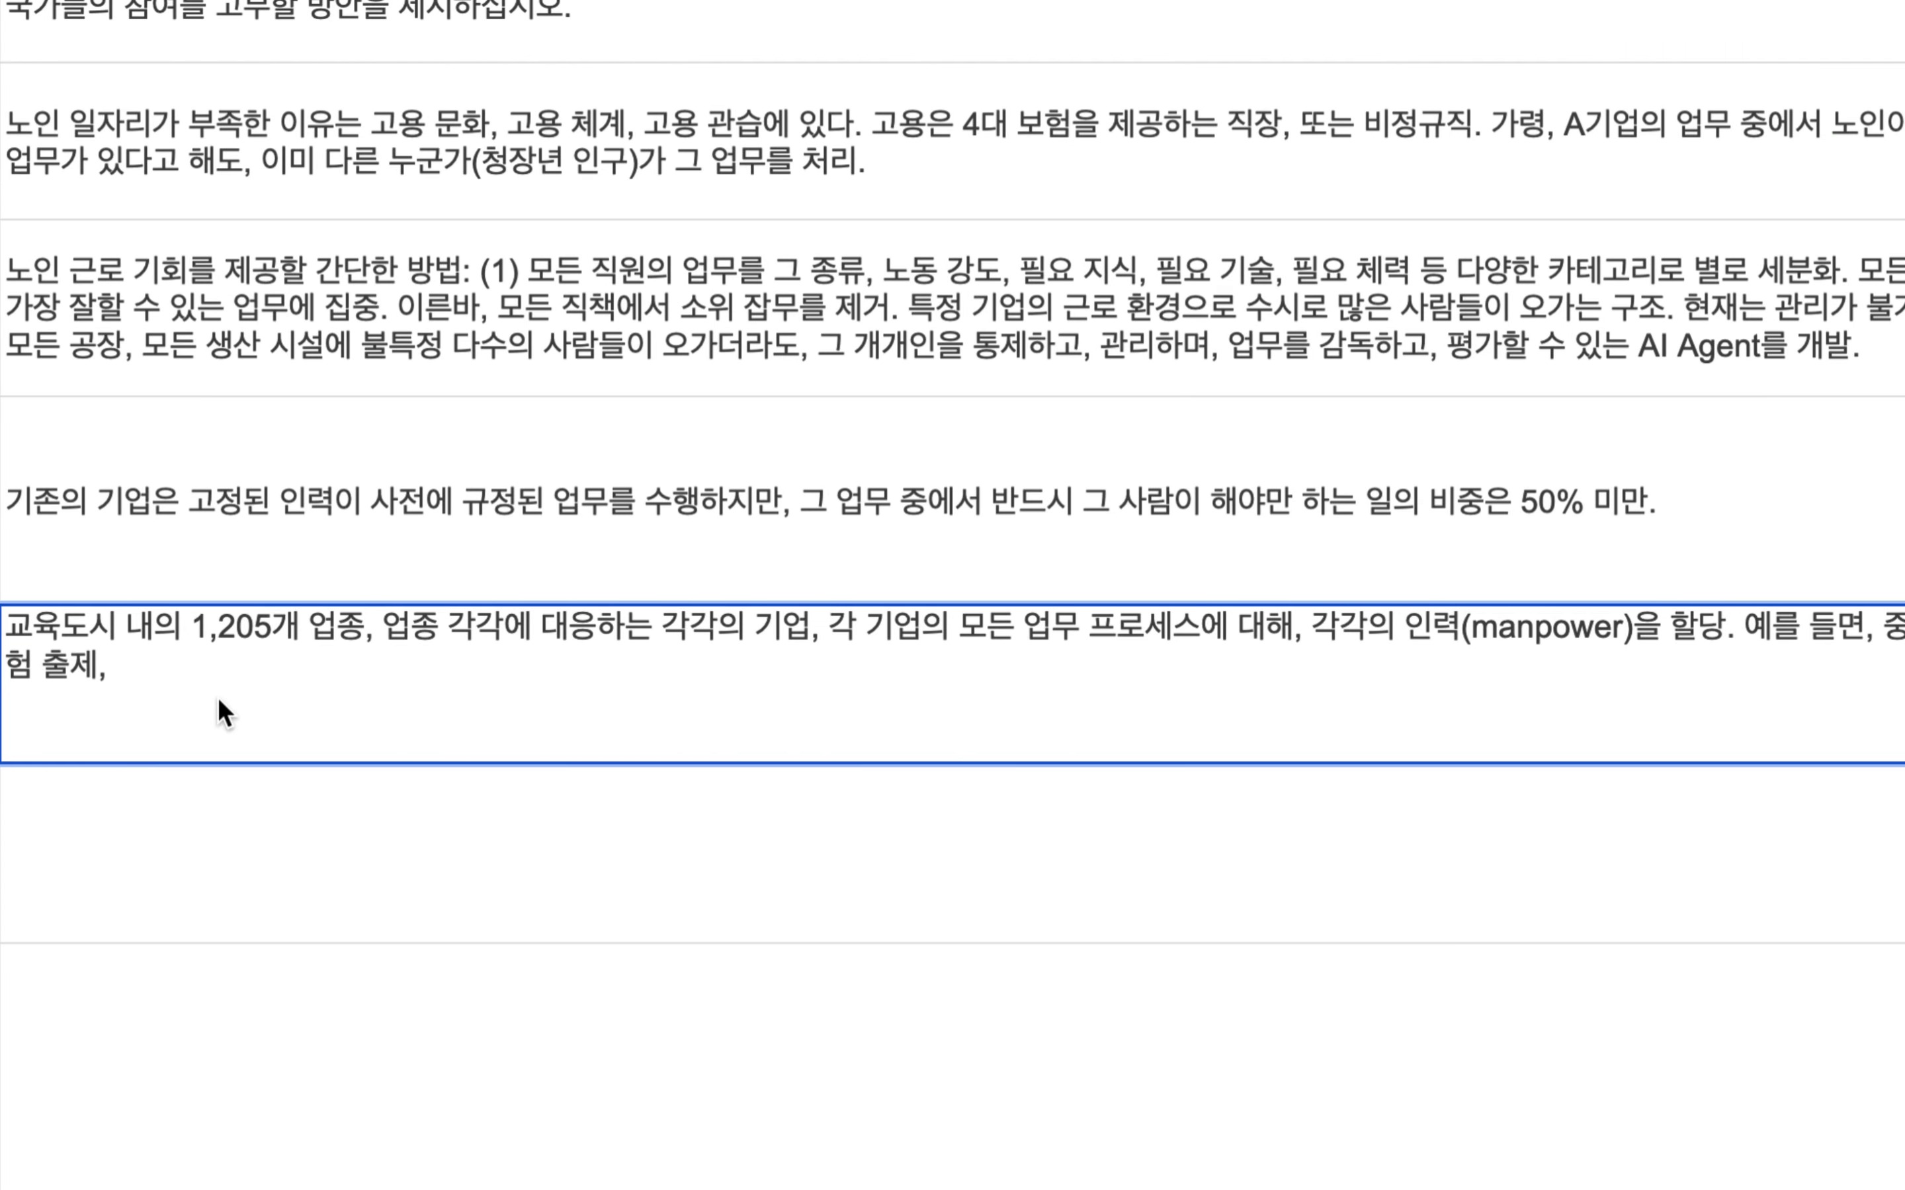
# Step: Extend the row 11 list of teacher duties after "시험 출제," with "시험 채점, 교안 작성, 출석, 학부모 상담"
pyautogui.write(' 시허ㅁ')
pyautogui.write(' 채점, 교안')
pyautogui.write(' 작성, 출')
pyautogui.write('석')
pyautogui.write(', 상담')
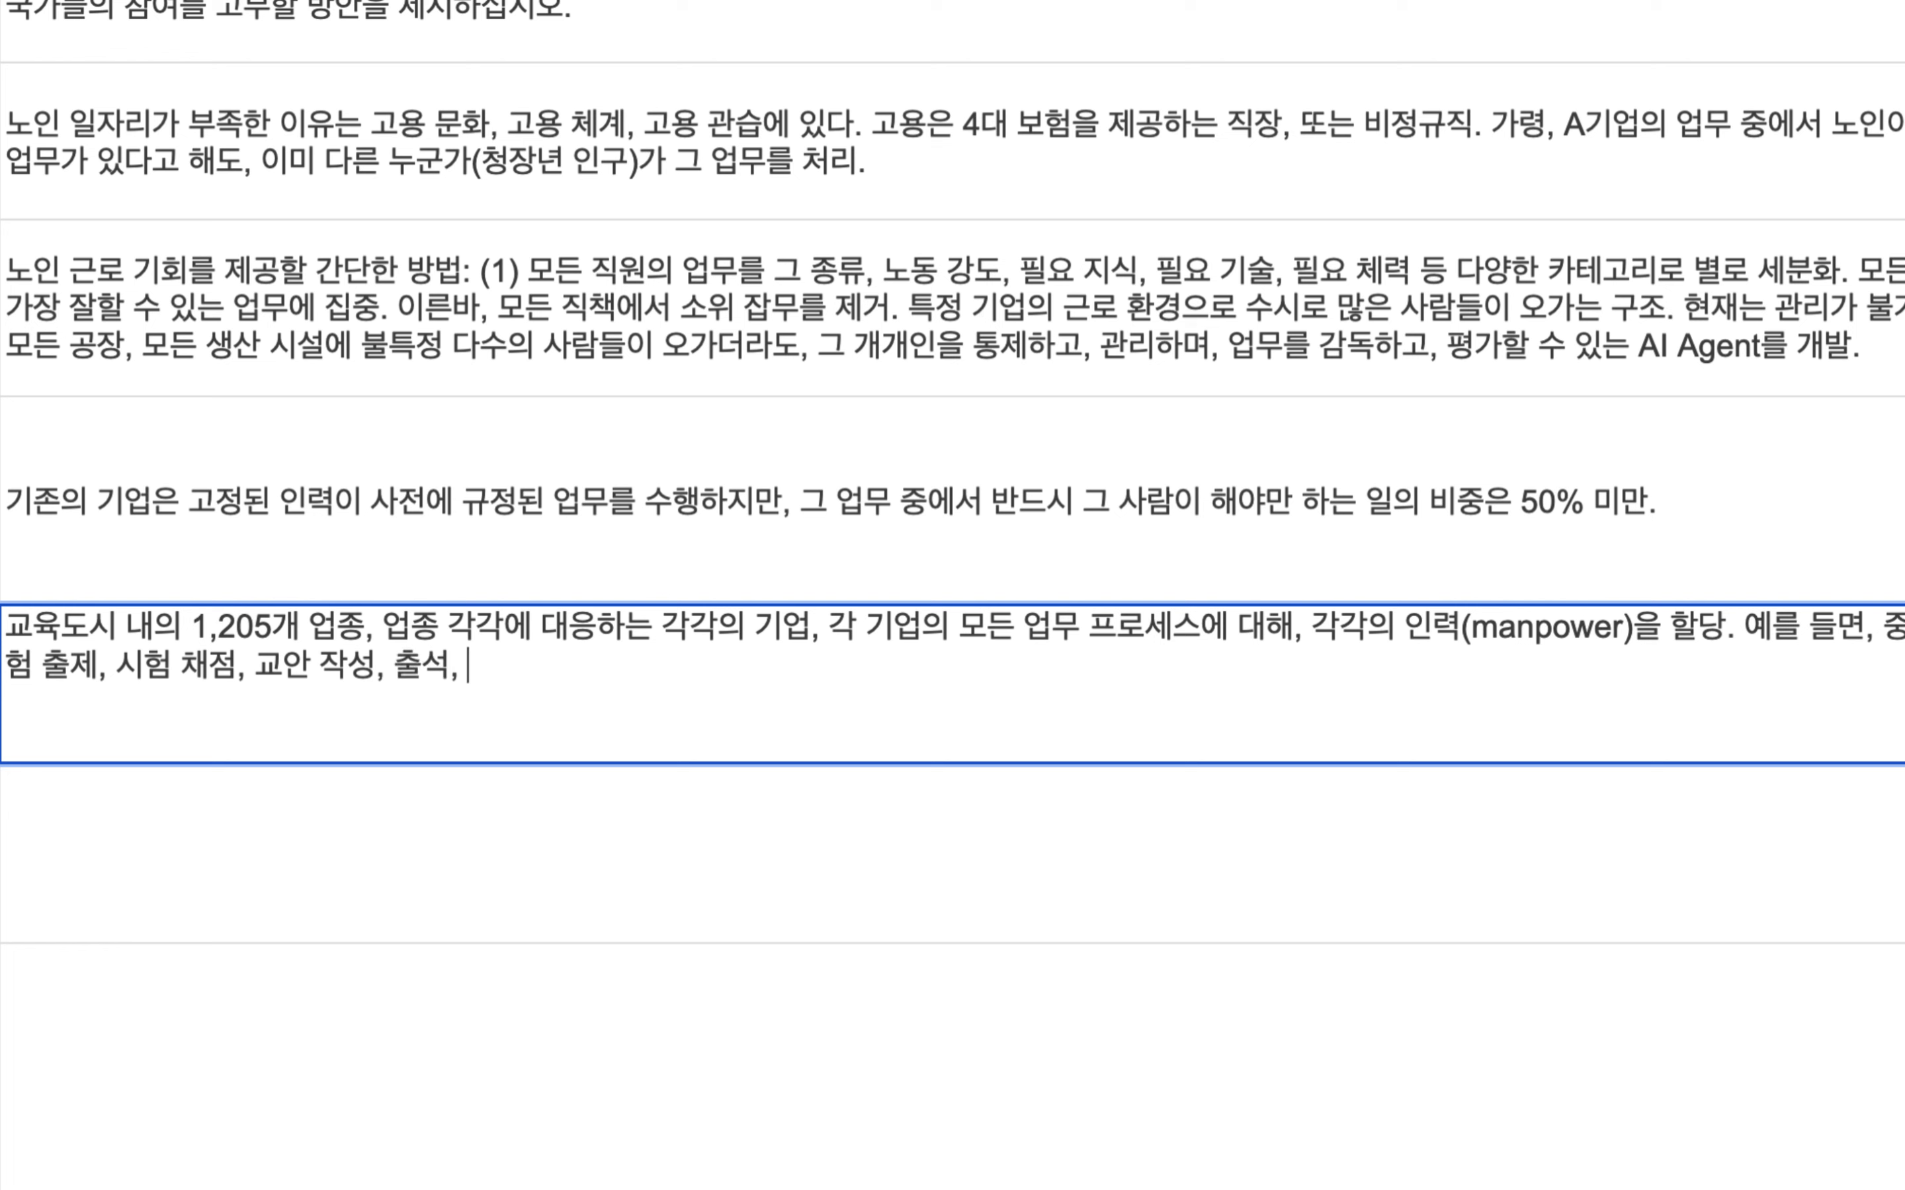
pyautogui.press('BackSpace')
pyautogui.press('BackSpace')
pyautogui.press('BackSpace')
pyautogui.press('BackSpace')
pyautogui.write('학붐')
pyautogui.write('모 ')
pyautogui.write('상담')
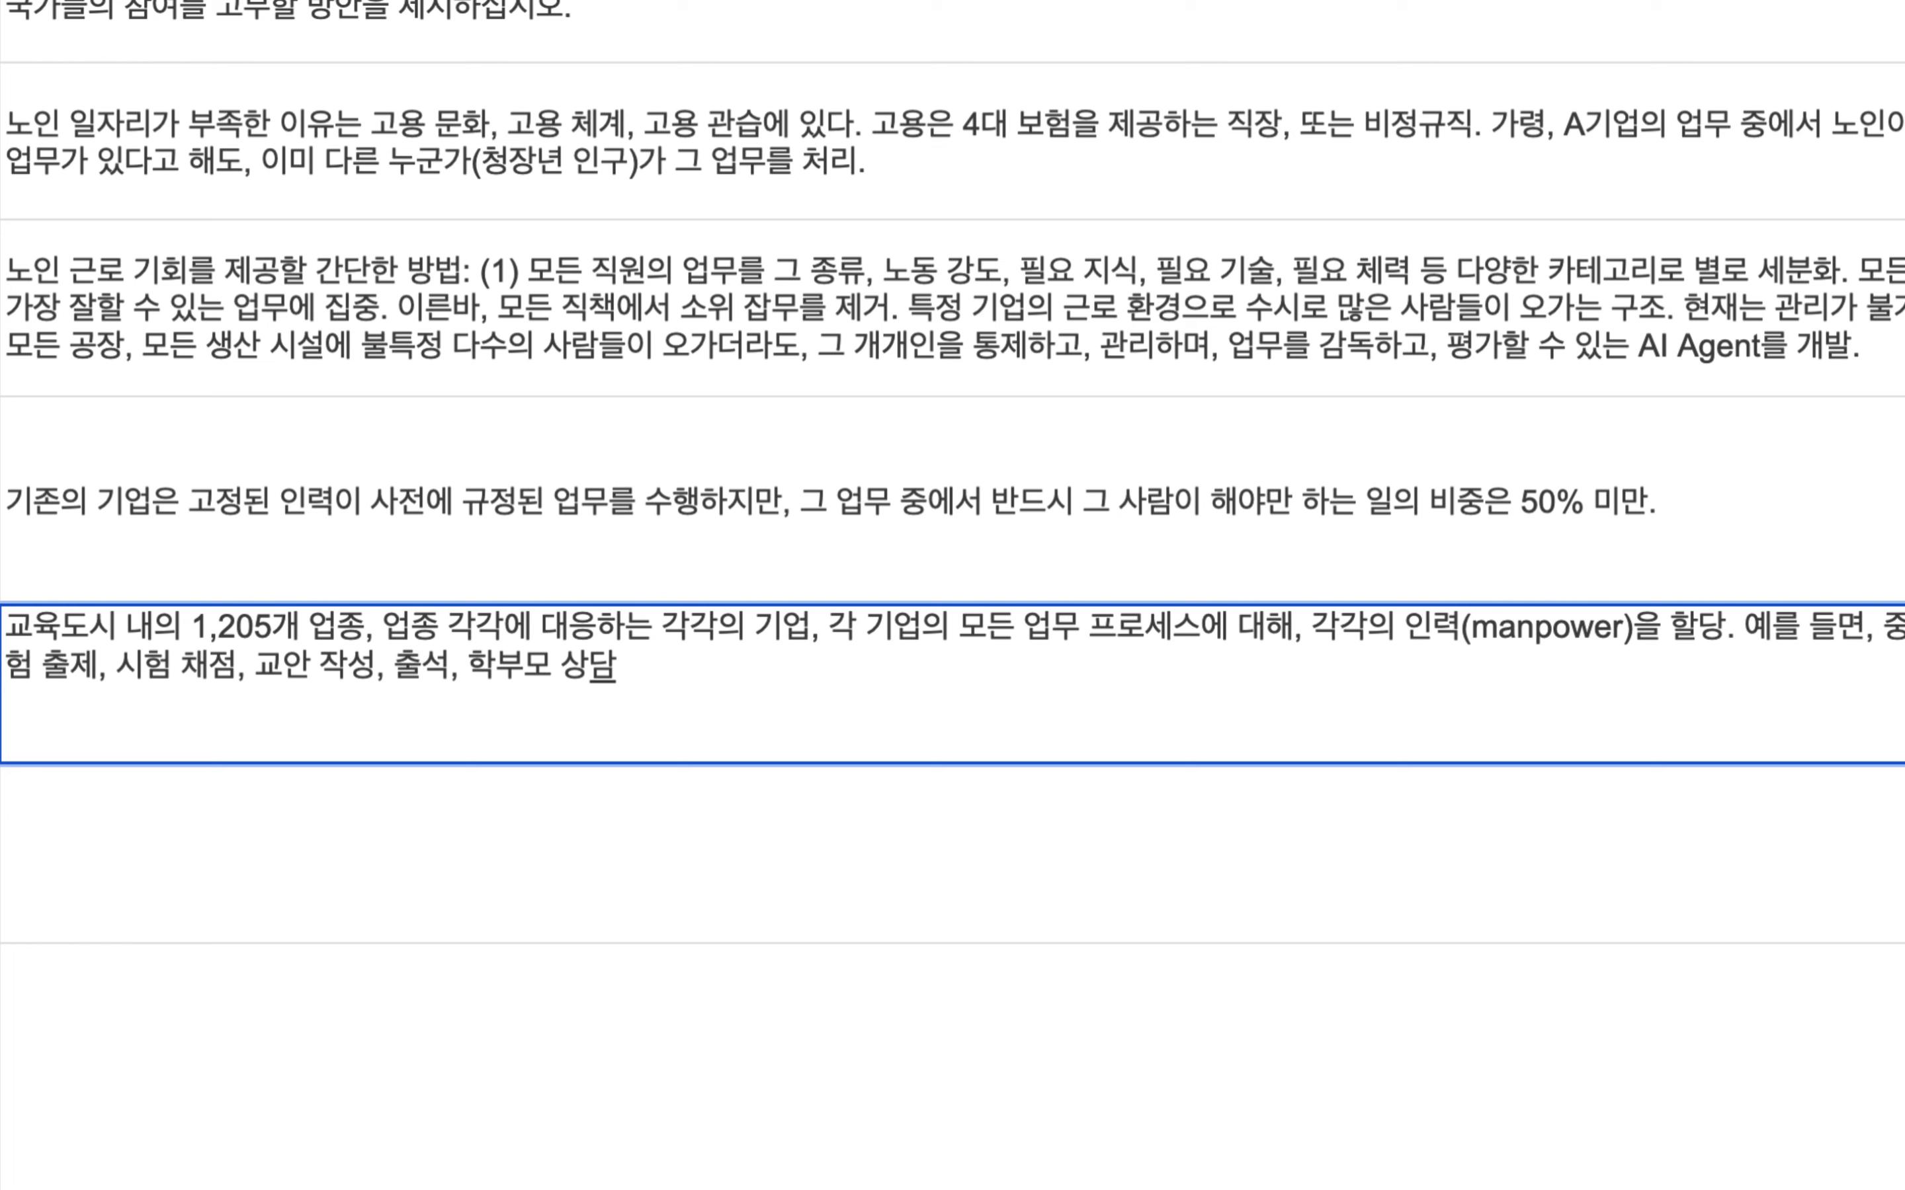
# Step: Continue the row 11 text directly after "학부모 상담" with "...여러 업무를 동시에 수행. 교육도시에"
pyautogui.write('...여러 업물')
pyautogui.write('를 동싫')
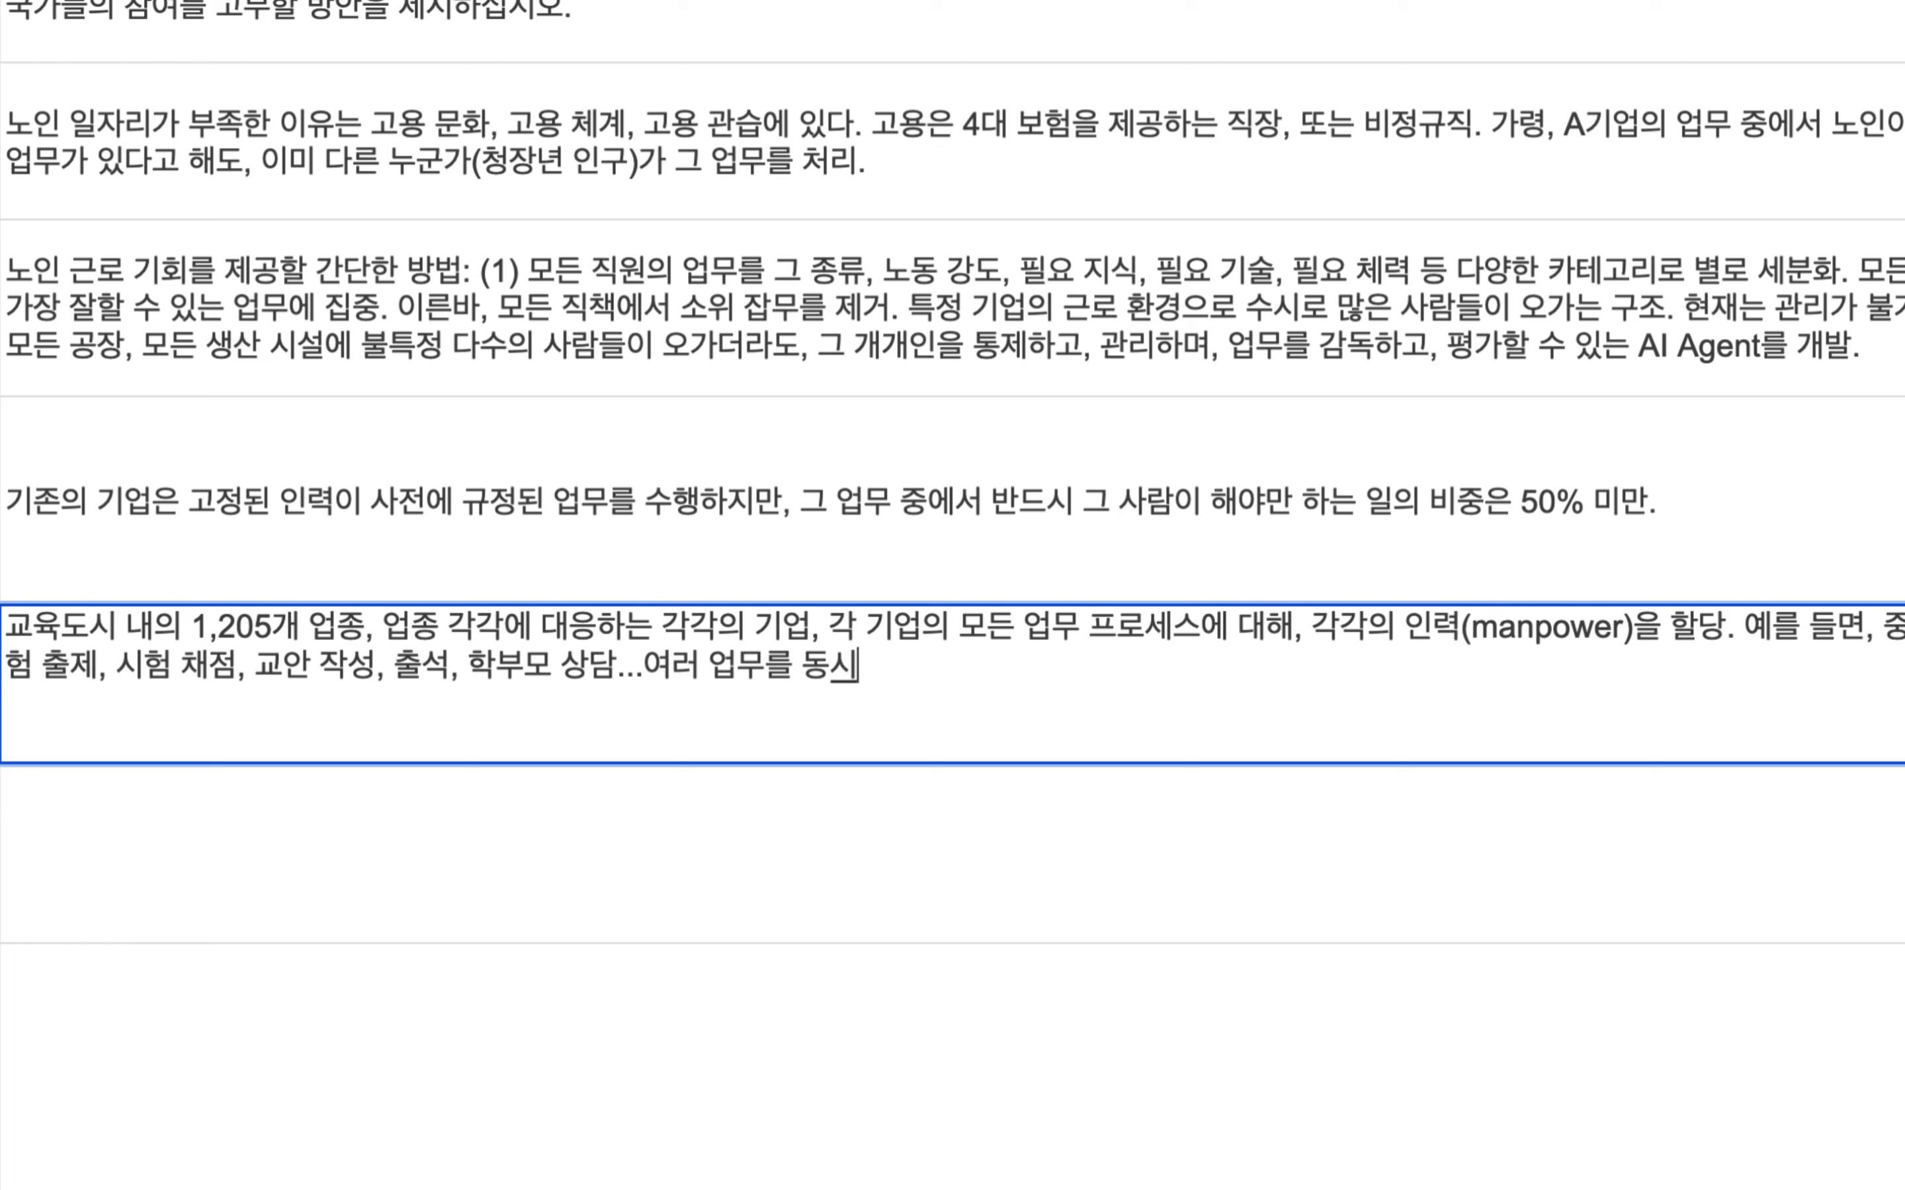
pyautogui.write('에 수행. 교육도시에')
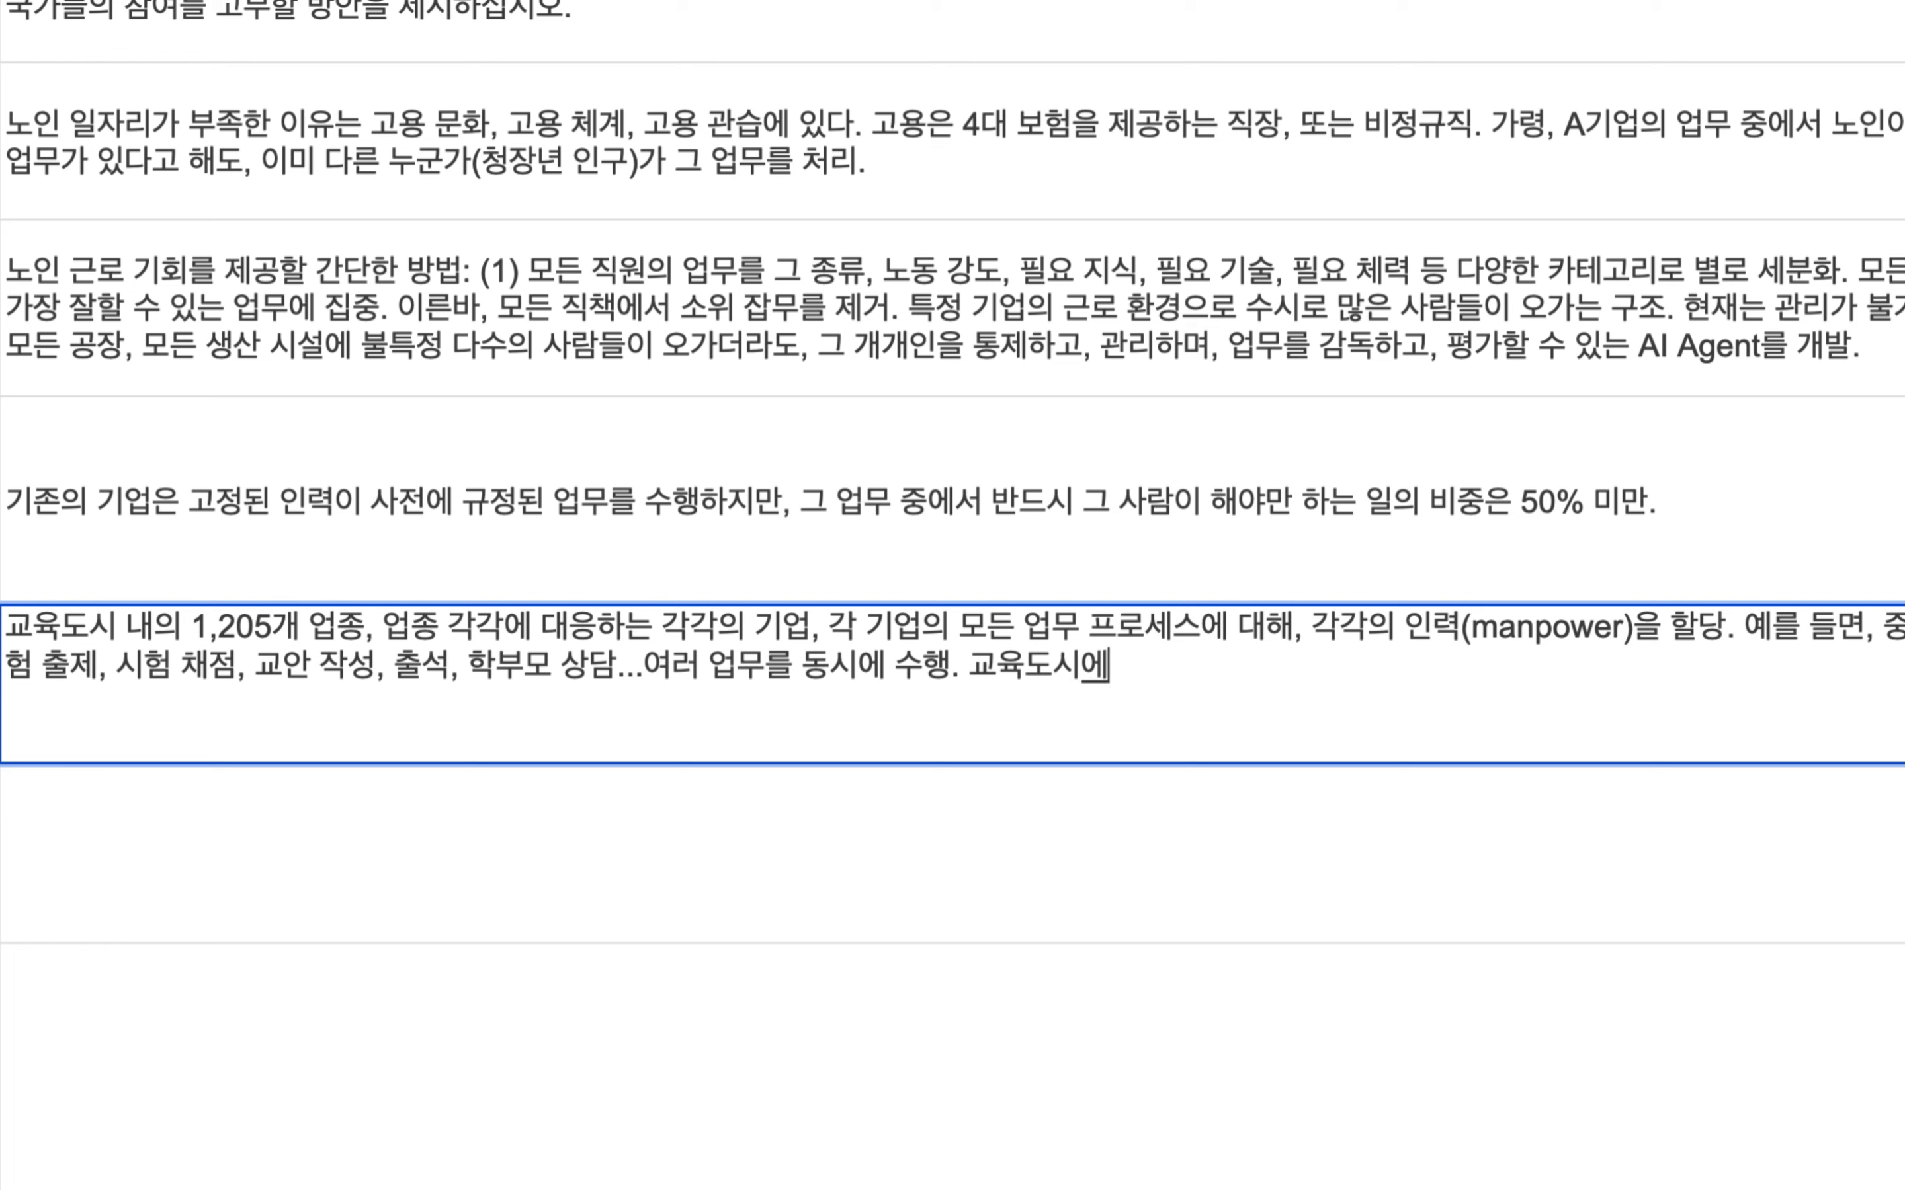
# Step: Continue the row 11 text directly after "교육도시에" with "서는 물리 교사는 오직 물리 교사만 할 수 있는 업무를 수행. 나머지는"
pyautogui.write('서는 물리 교사는 오직 물릭')
pyautogui.press('BackSpace')
pyautogui.write('교사만 할 수 있는 업무를 술')
pyautogui.press('BackSpace')
pyautogui.write('행. 나맞')
pyautogui.write('지')
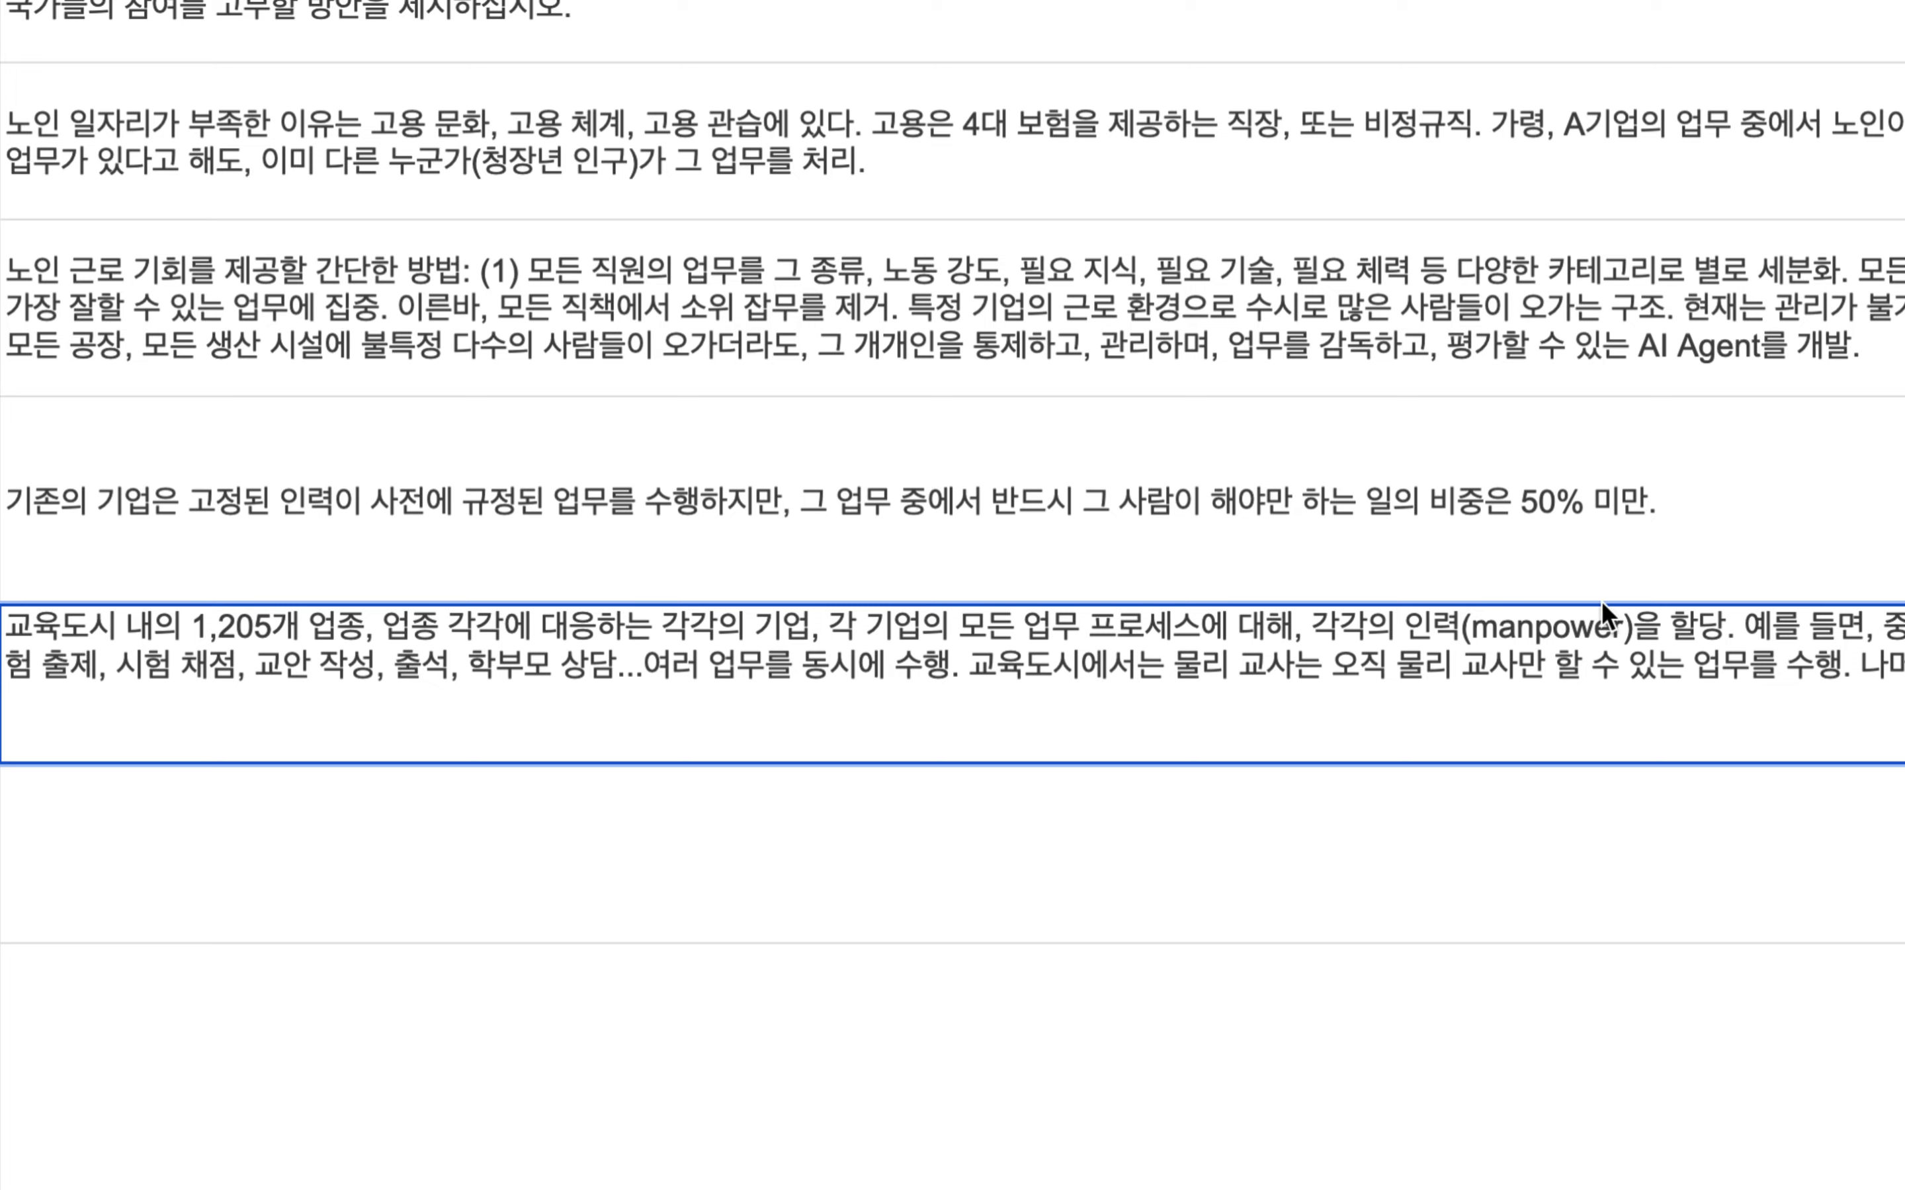
pyautogui.write('는')
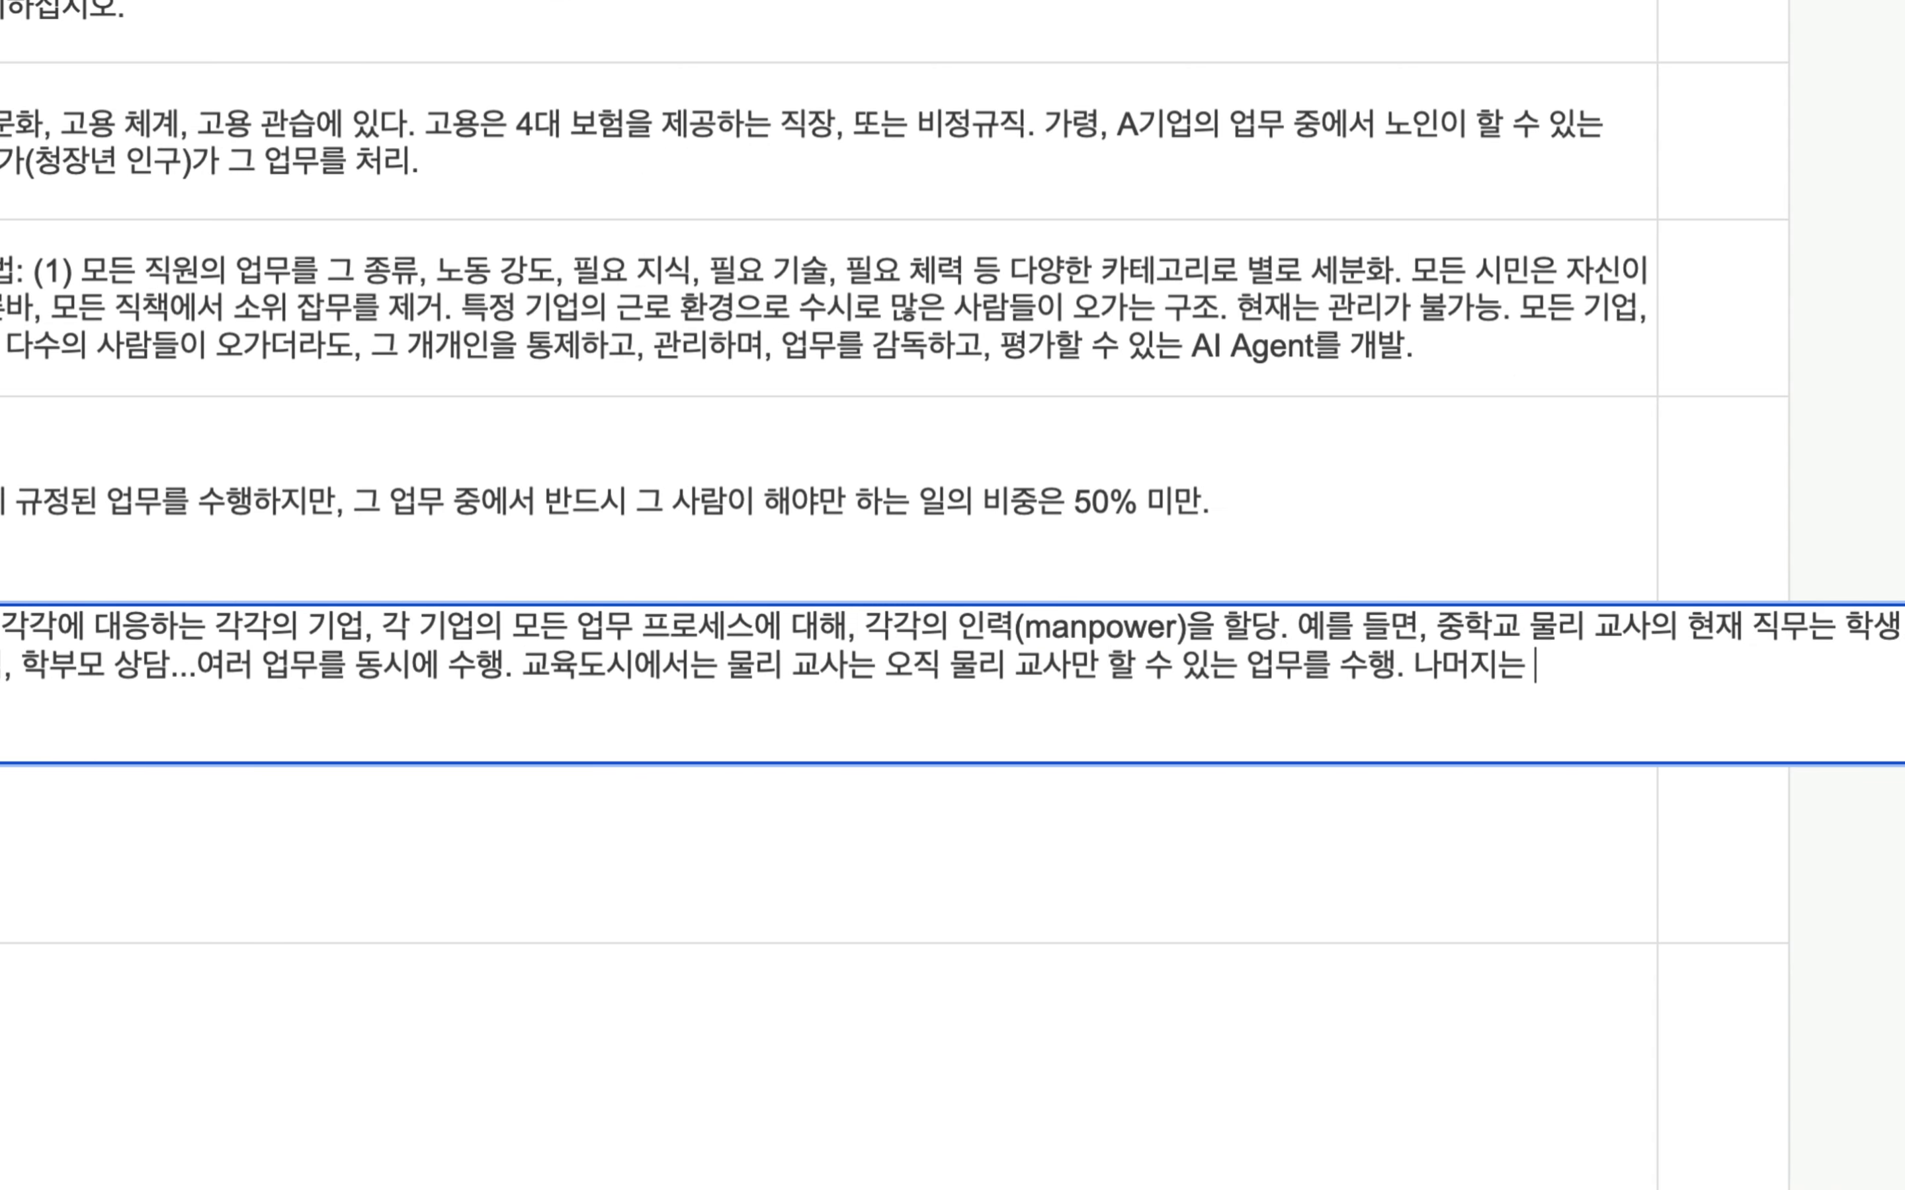
# Step: Continue the row 11 text after "나머지는" with "재차 그 일을 잘할 수 있는 사람들에게"
pyautogui.write(' 재차 그 일을 짊')
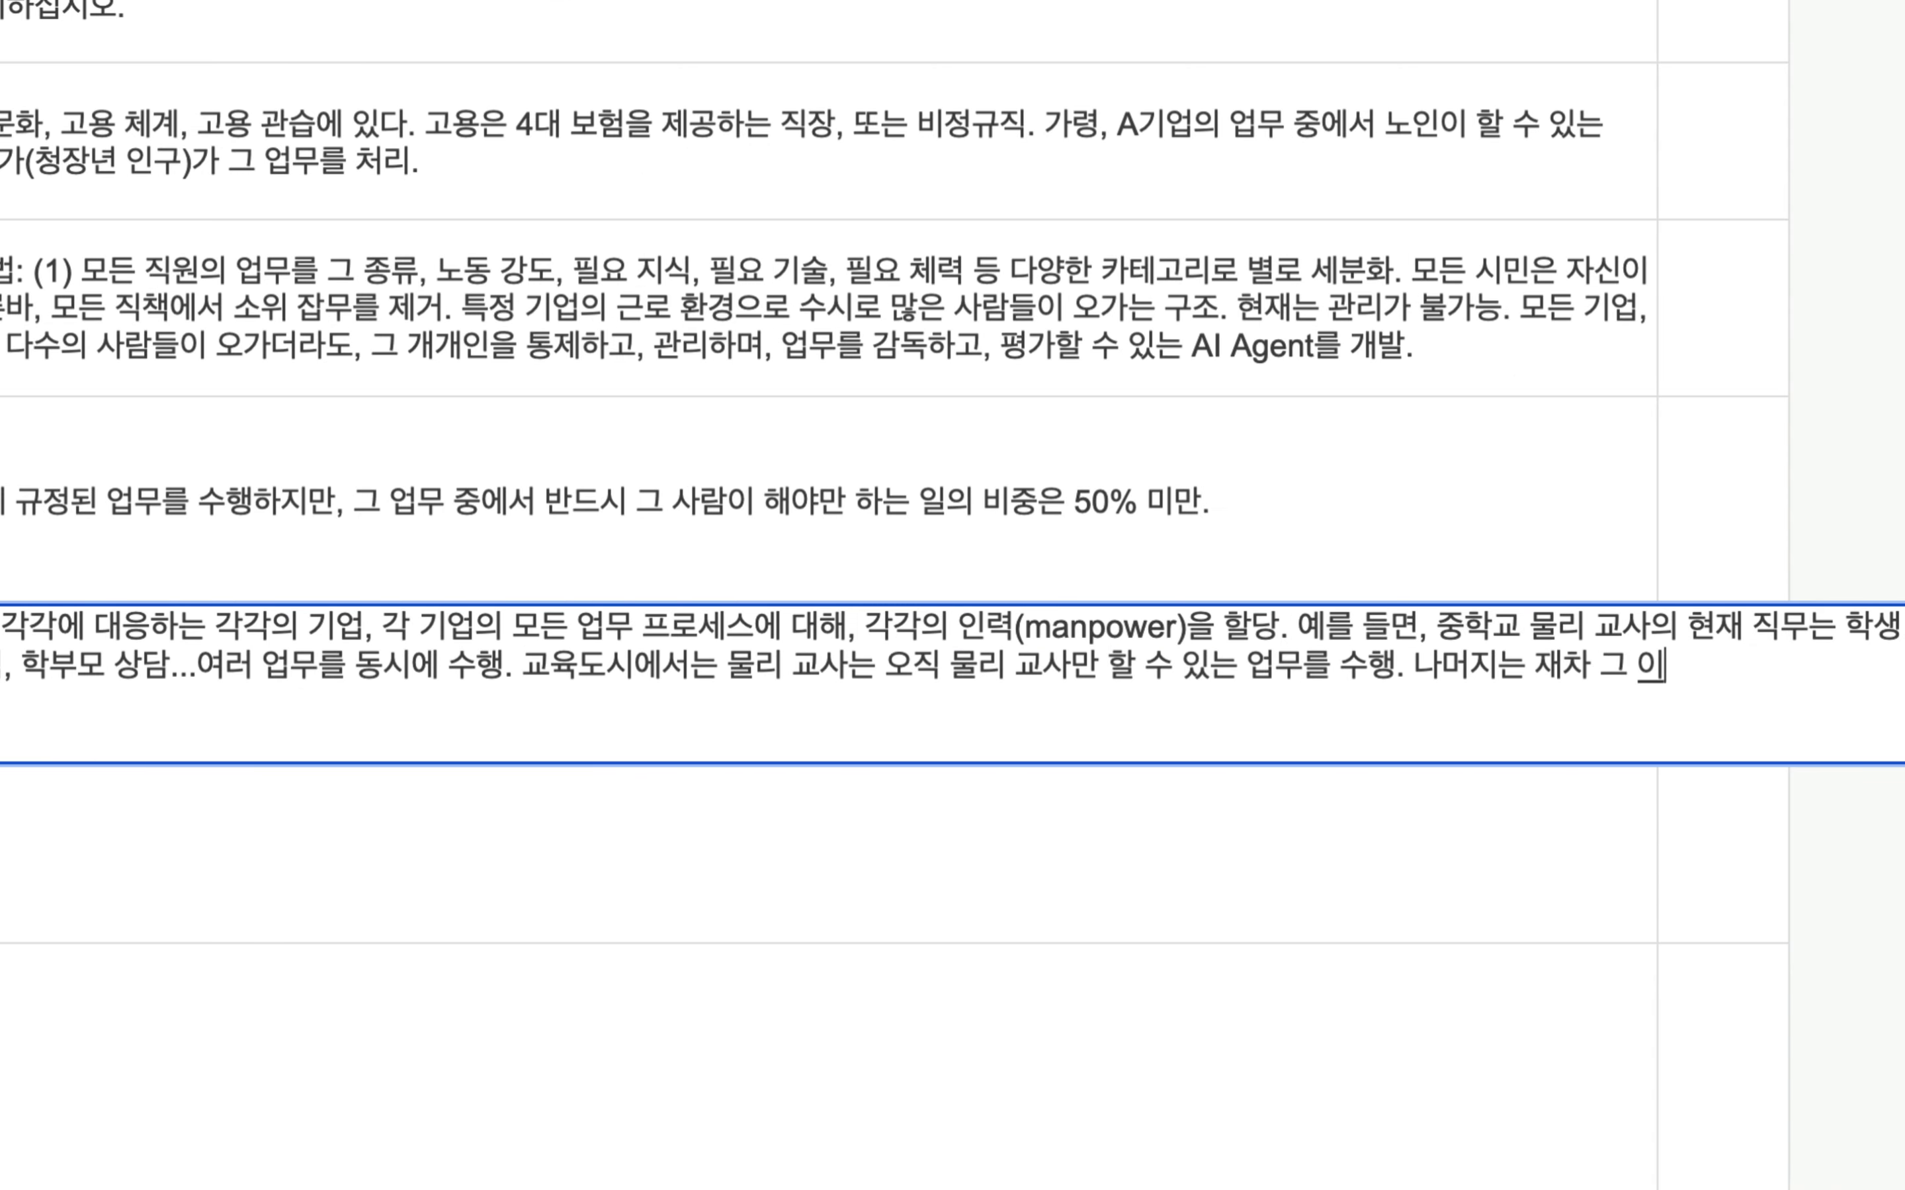
pyautogui.write('할 수 있는')
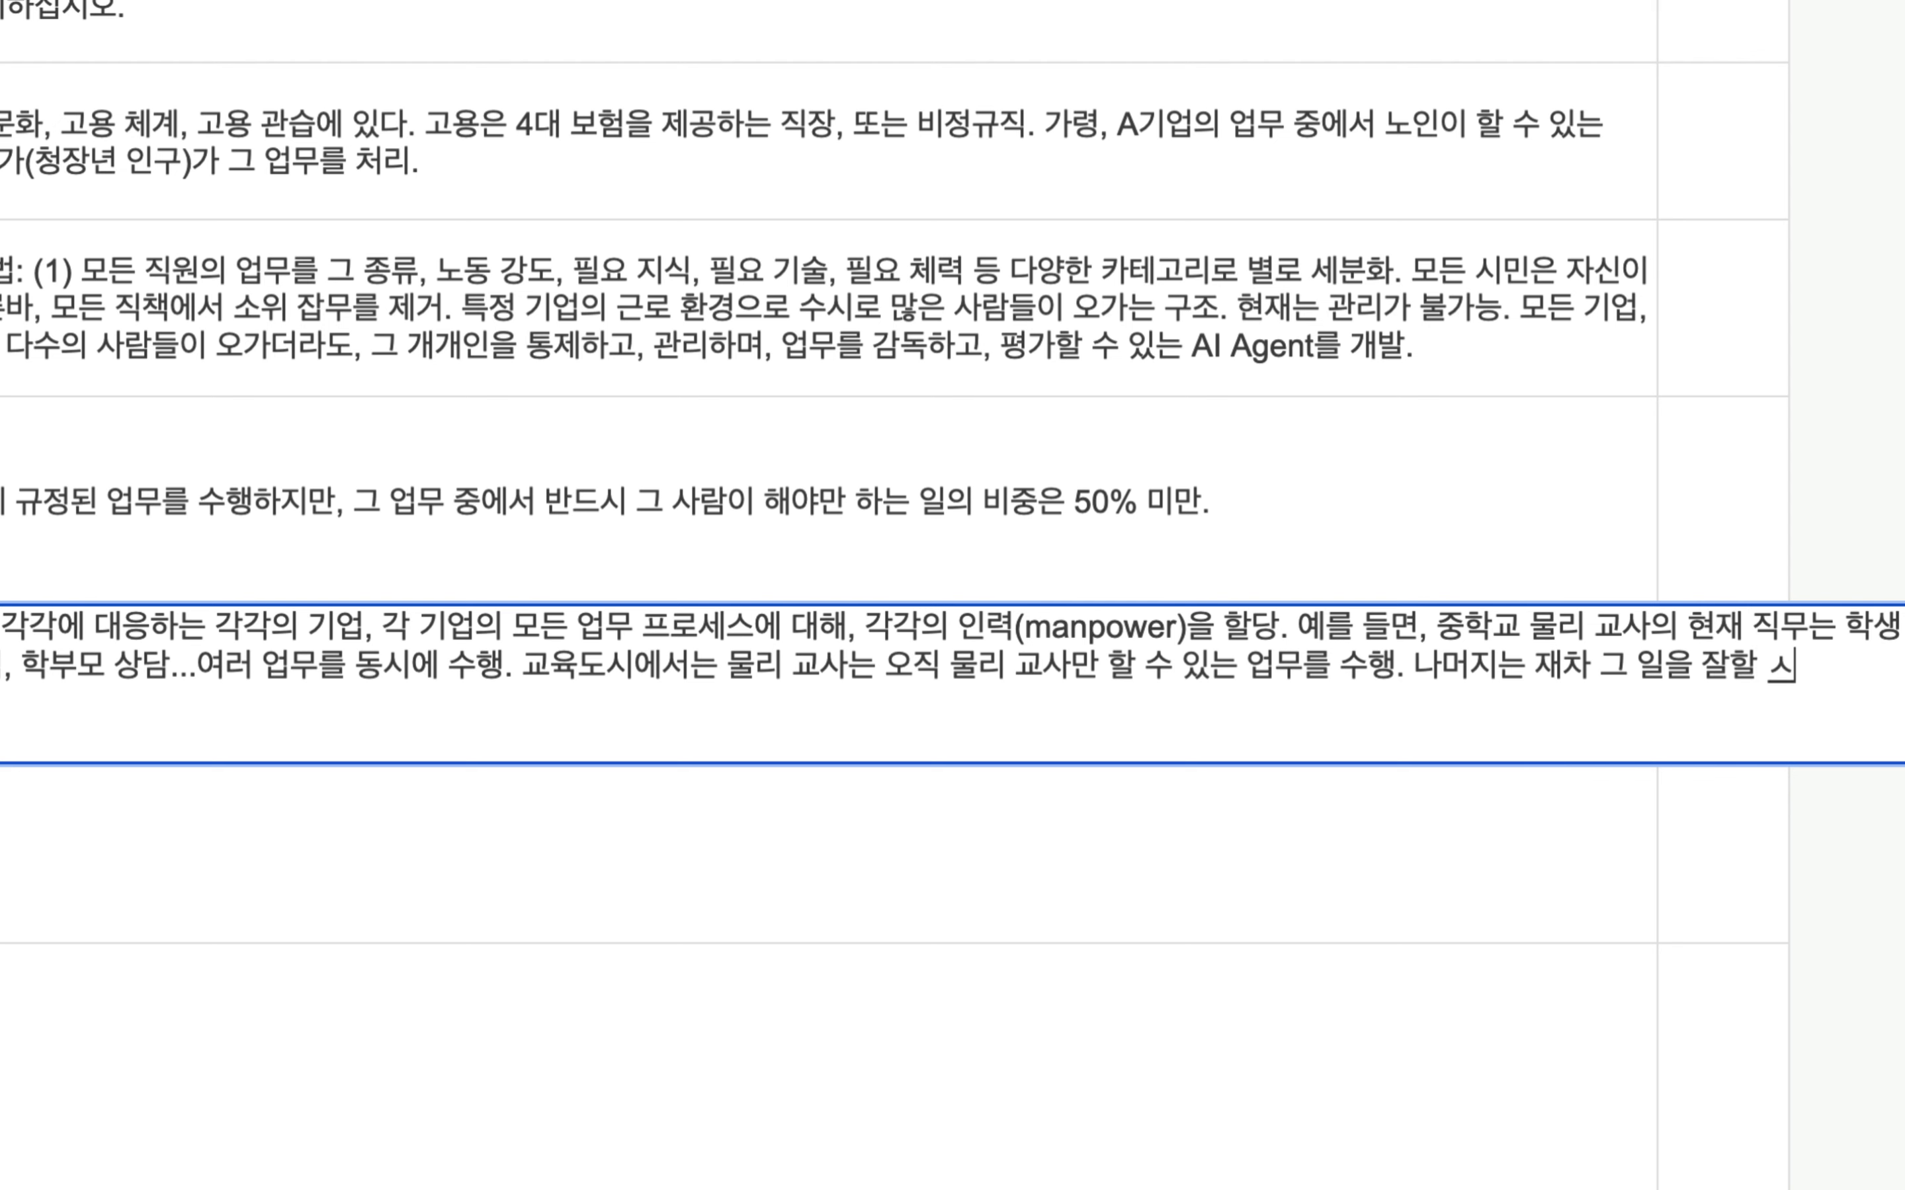
pyautogui.write(' 살')
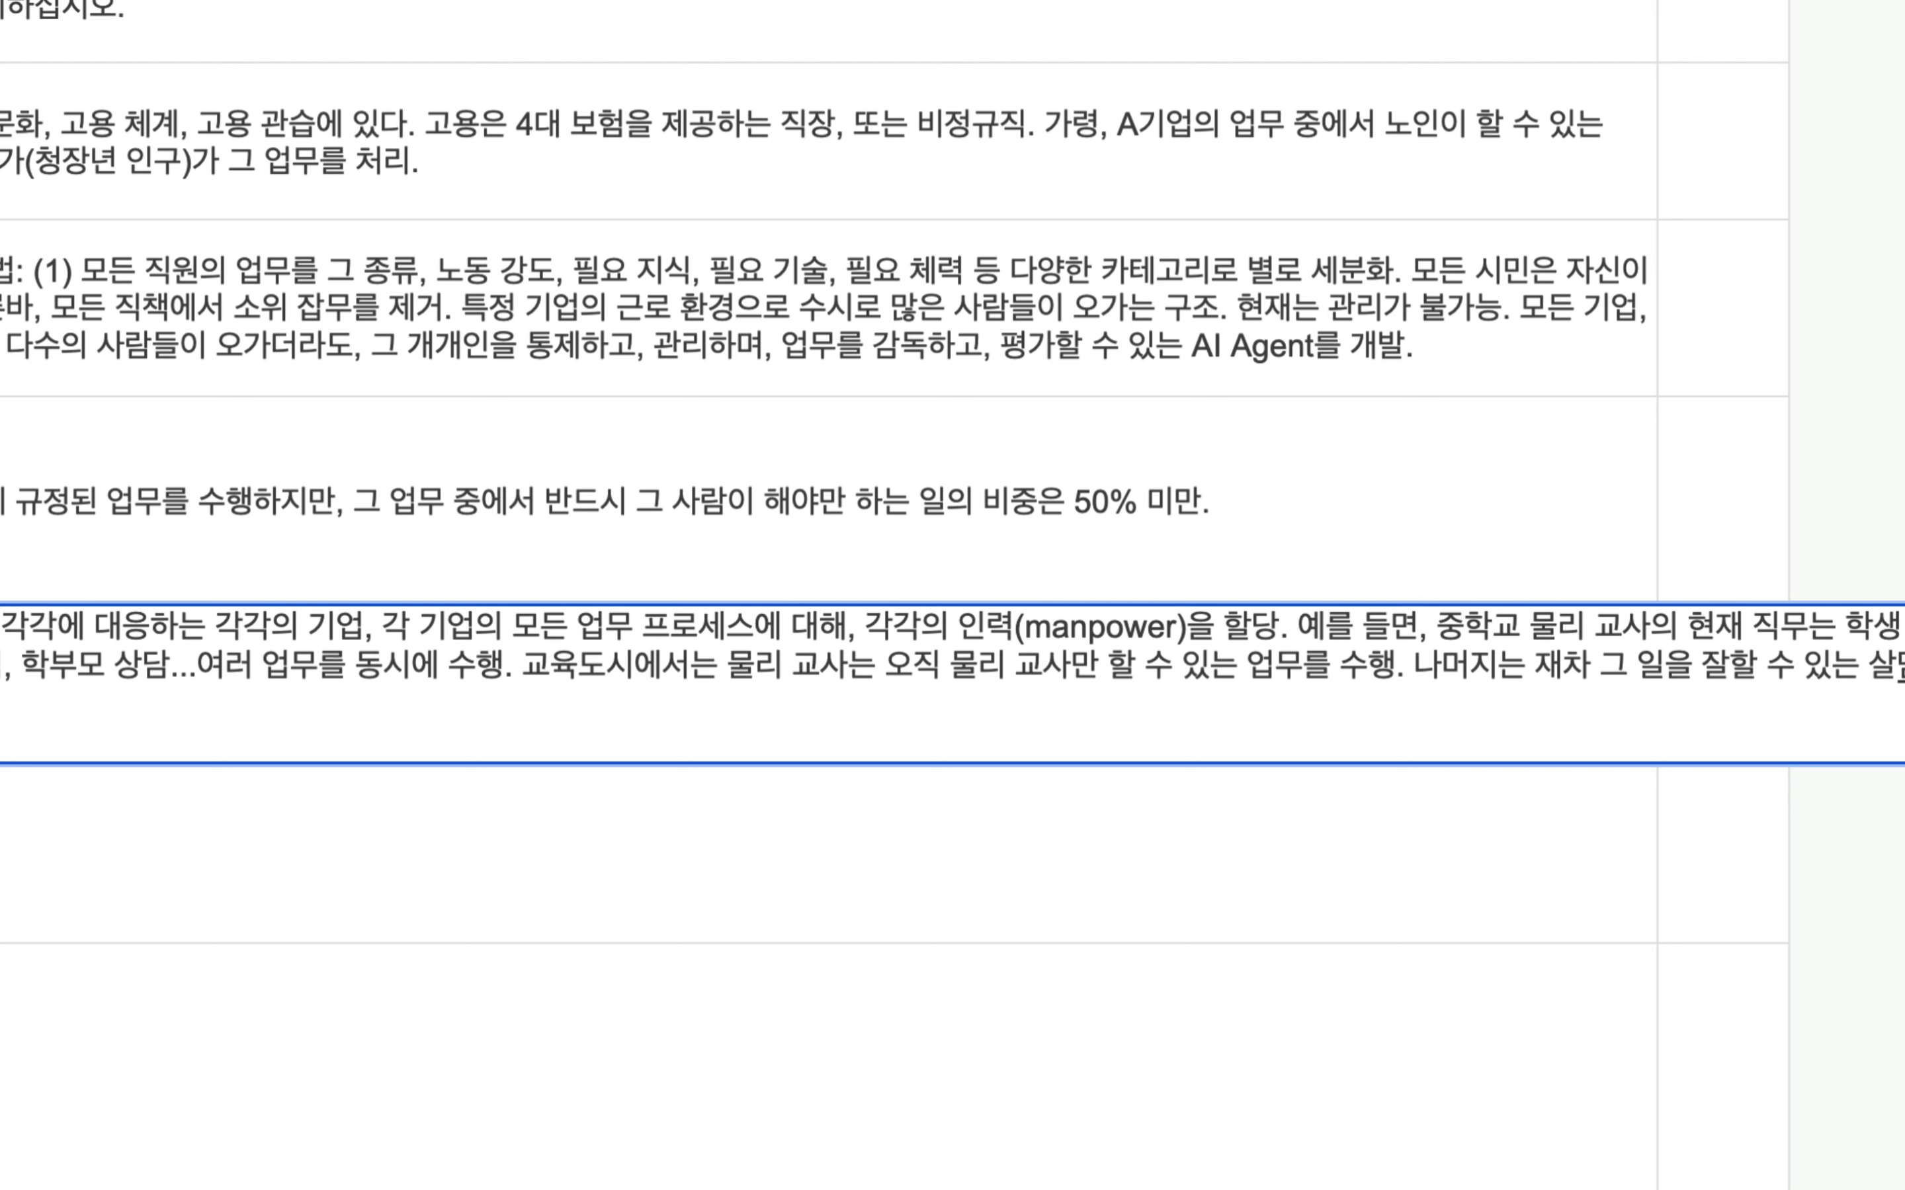
pyautogui.write('마들에게')
pyautogui.click(1756, 662)
pyautogui.press('BackSpace')
pyautogui.press('BackSpace')
pyautogui.write('사람')
pyautogui.press('Right')
pyautogui.press('Right')
pyautogui.press('Right')
pyautogui.press('Right')
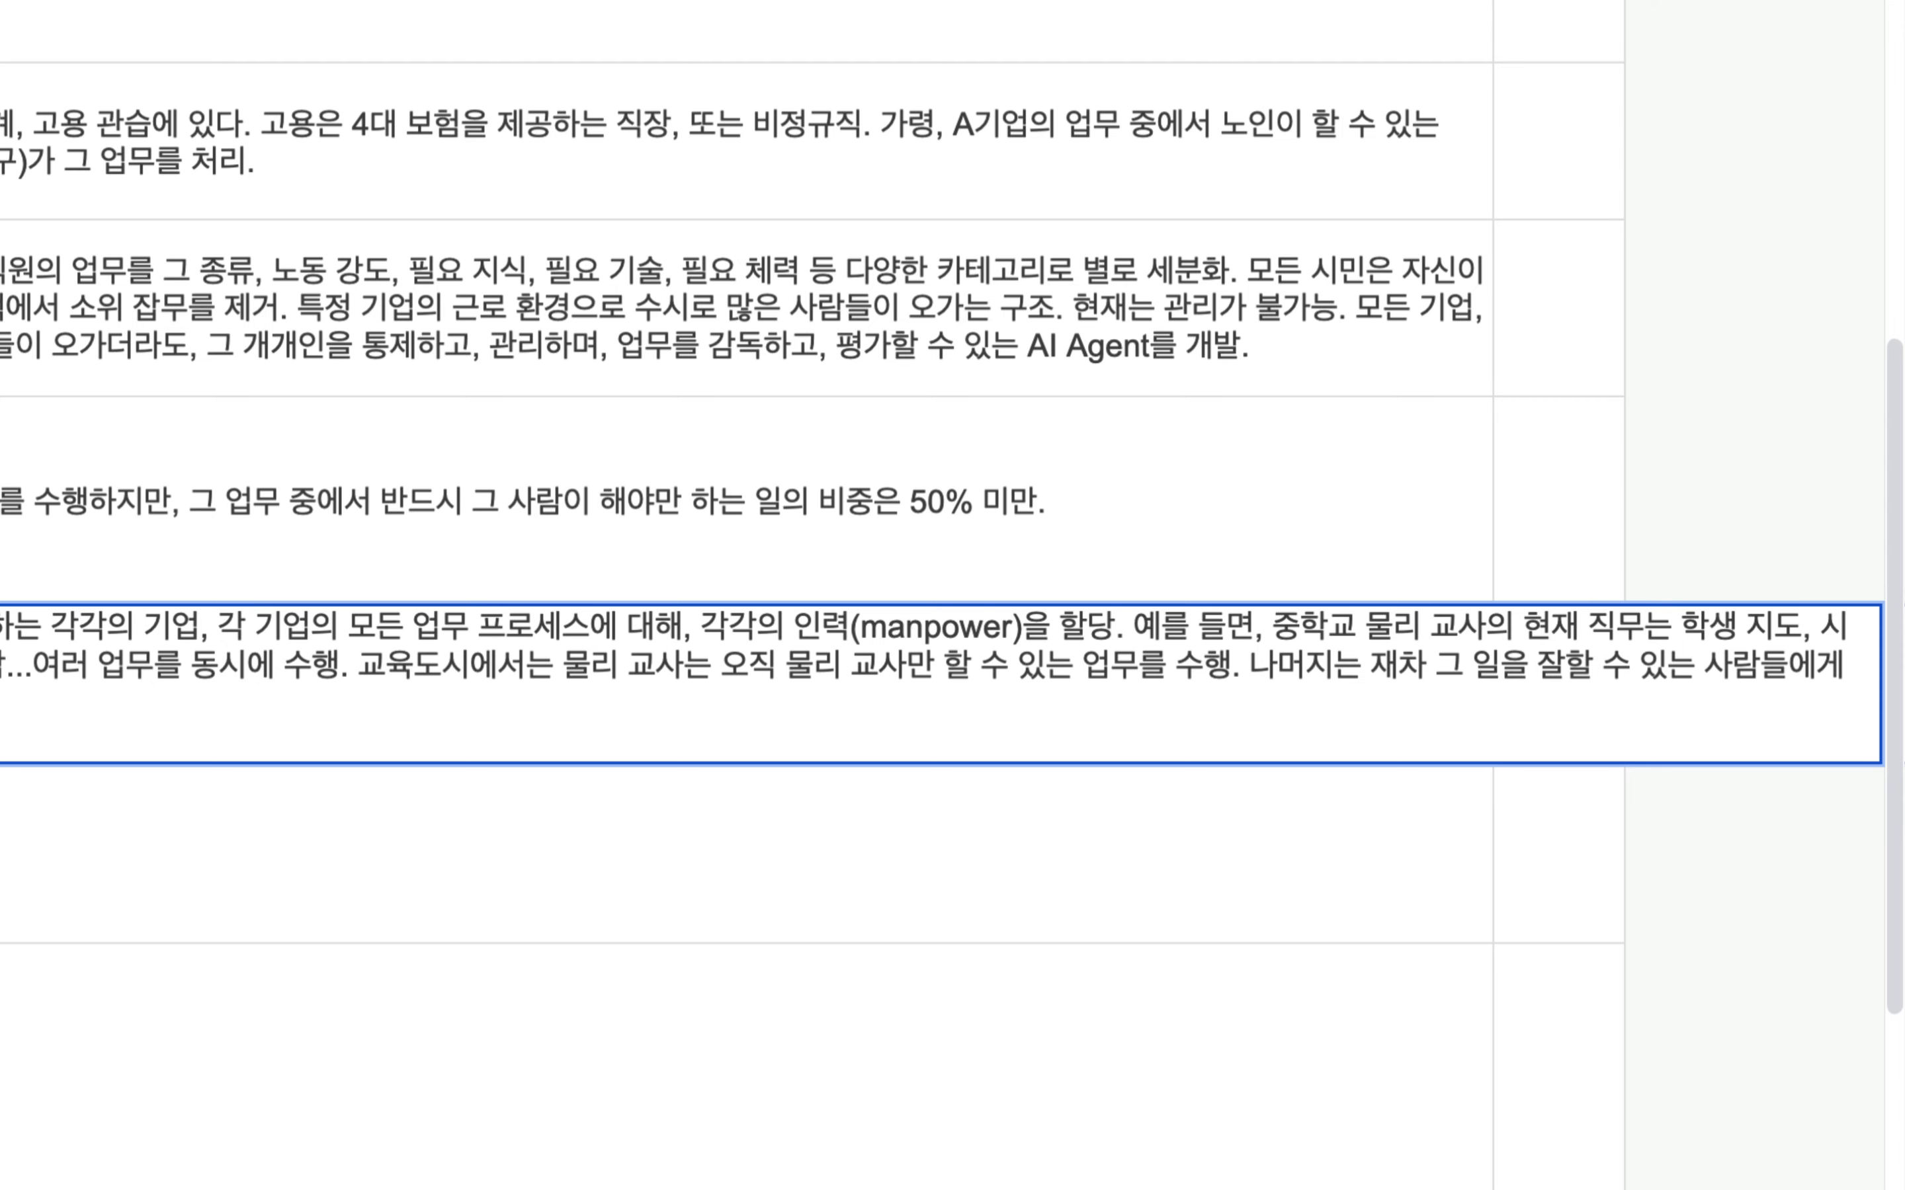
# Step: Continue the row 11 text after "사람들에게" with "할당. 교무실에 기존 교사들 외에도, 특정 업무를 수행하기 위해, 불"
pyautogui.write('교')
pyautogui.write('무실에 기존')
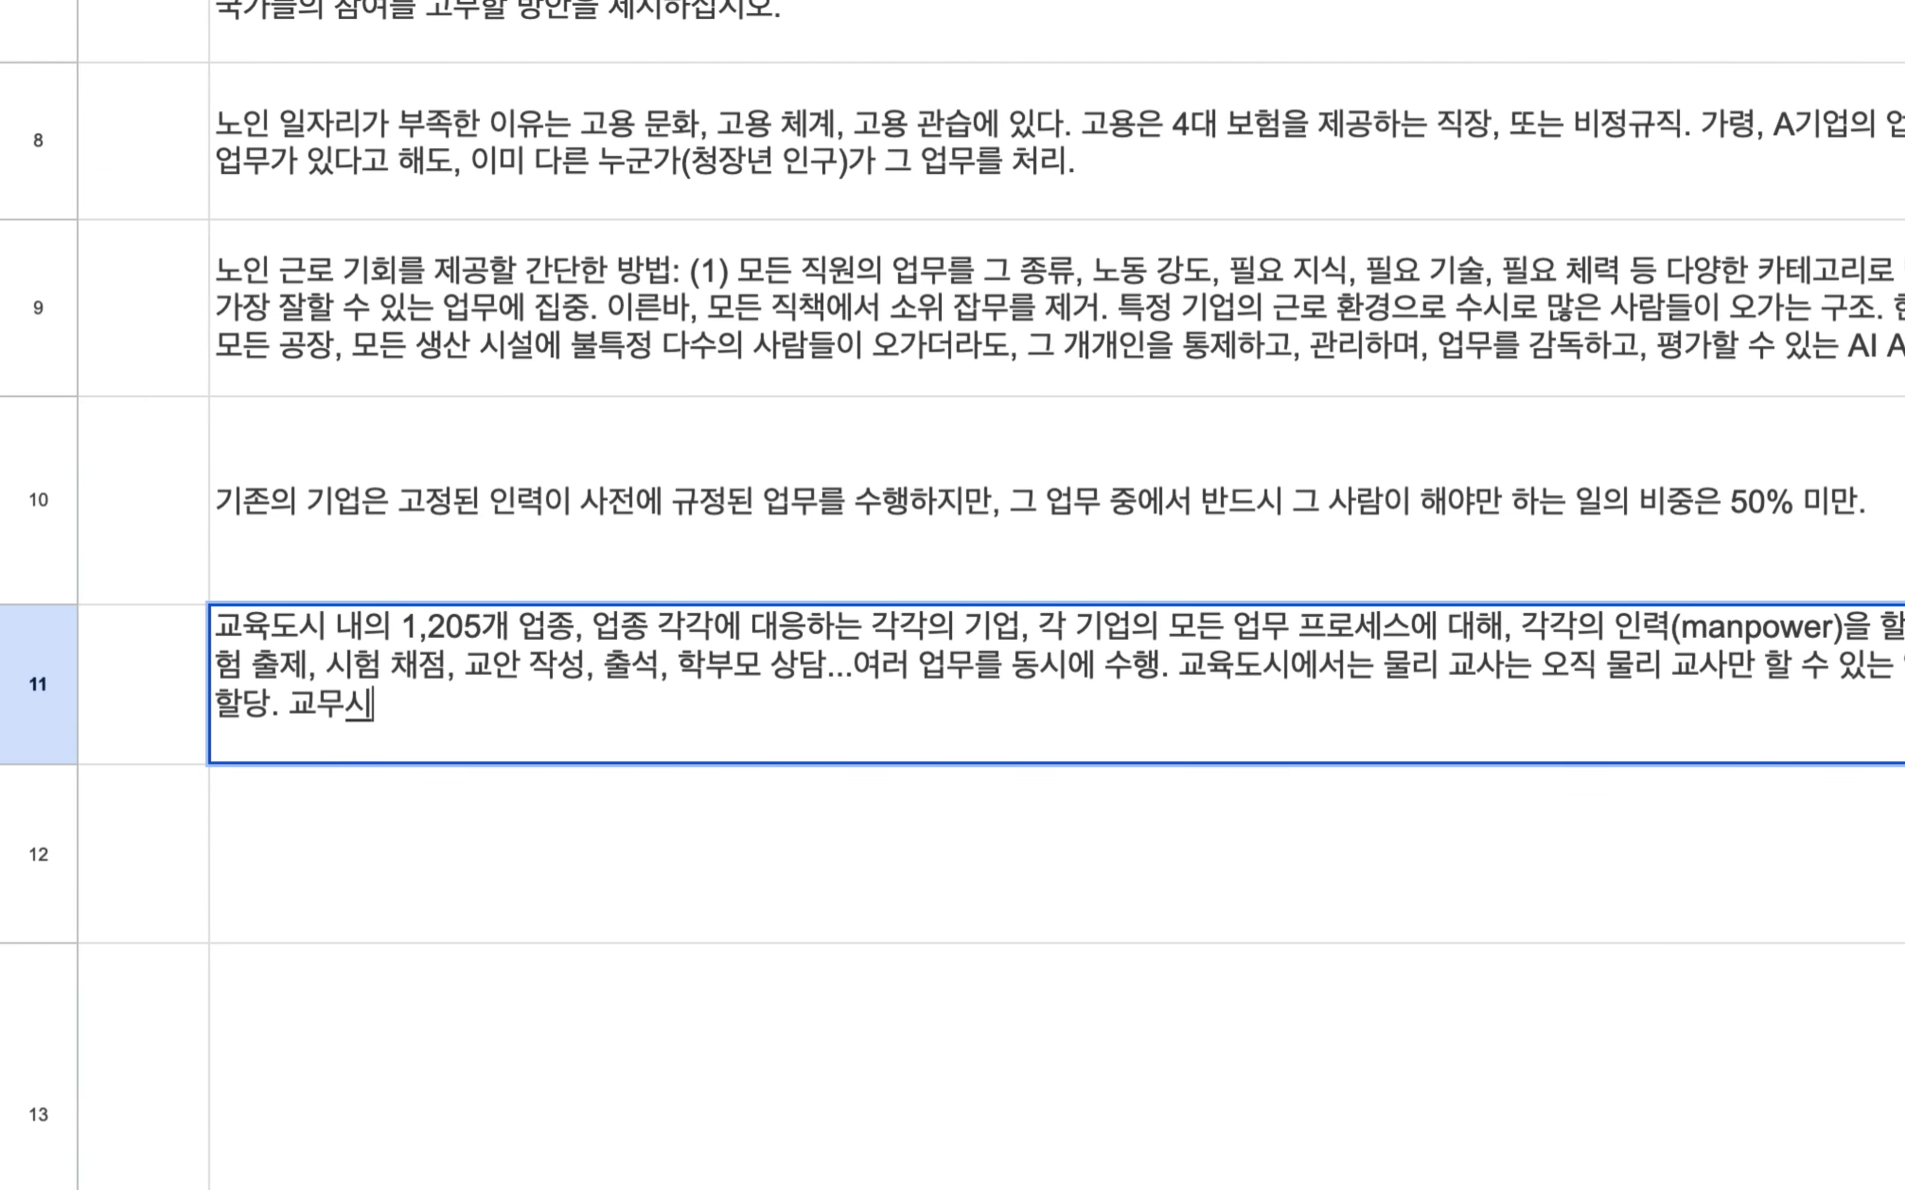
pyautogui.write(' 교')
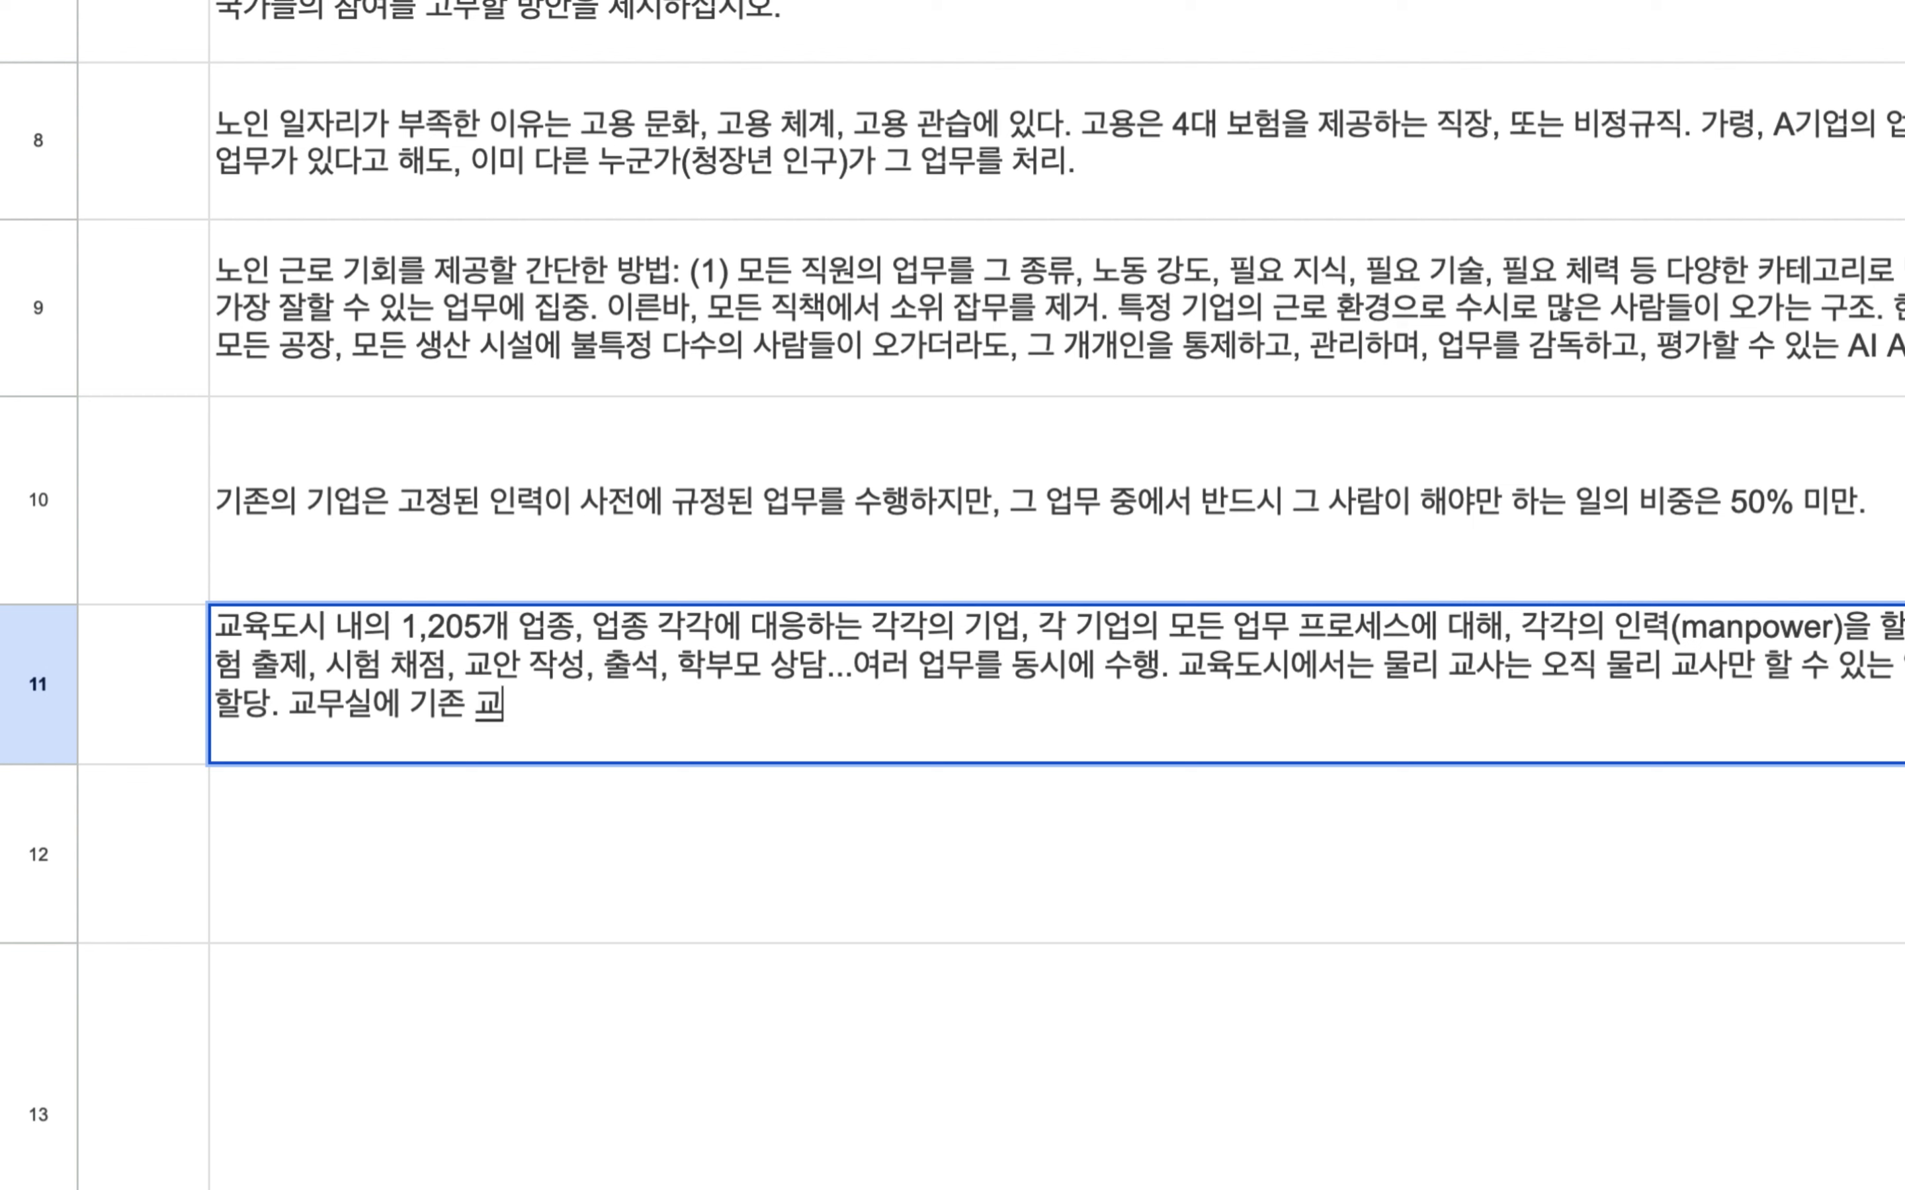
pyautogui.write('사들 외에도, 특정 업무를 ')
pyautogui.write('수행하기 위해')
pyautogui.write(', 불')
# Step: Complete the row 11 sentence directly after "위해, 불" with "특정 다수의 사람들이 오가는 상황."
pyautogui.write('특정 다수의 사람')
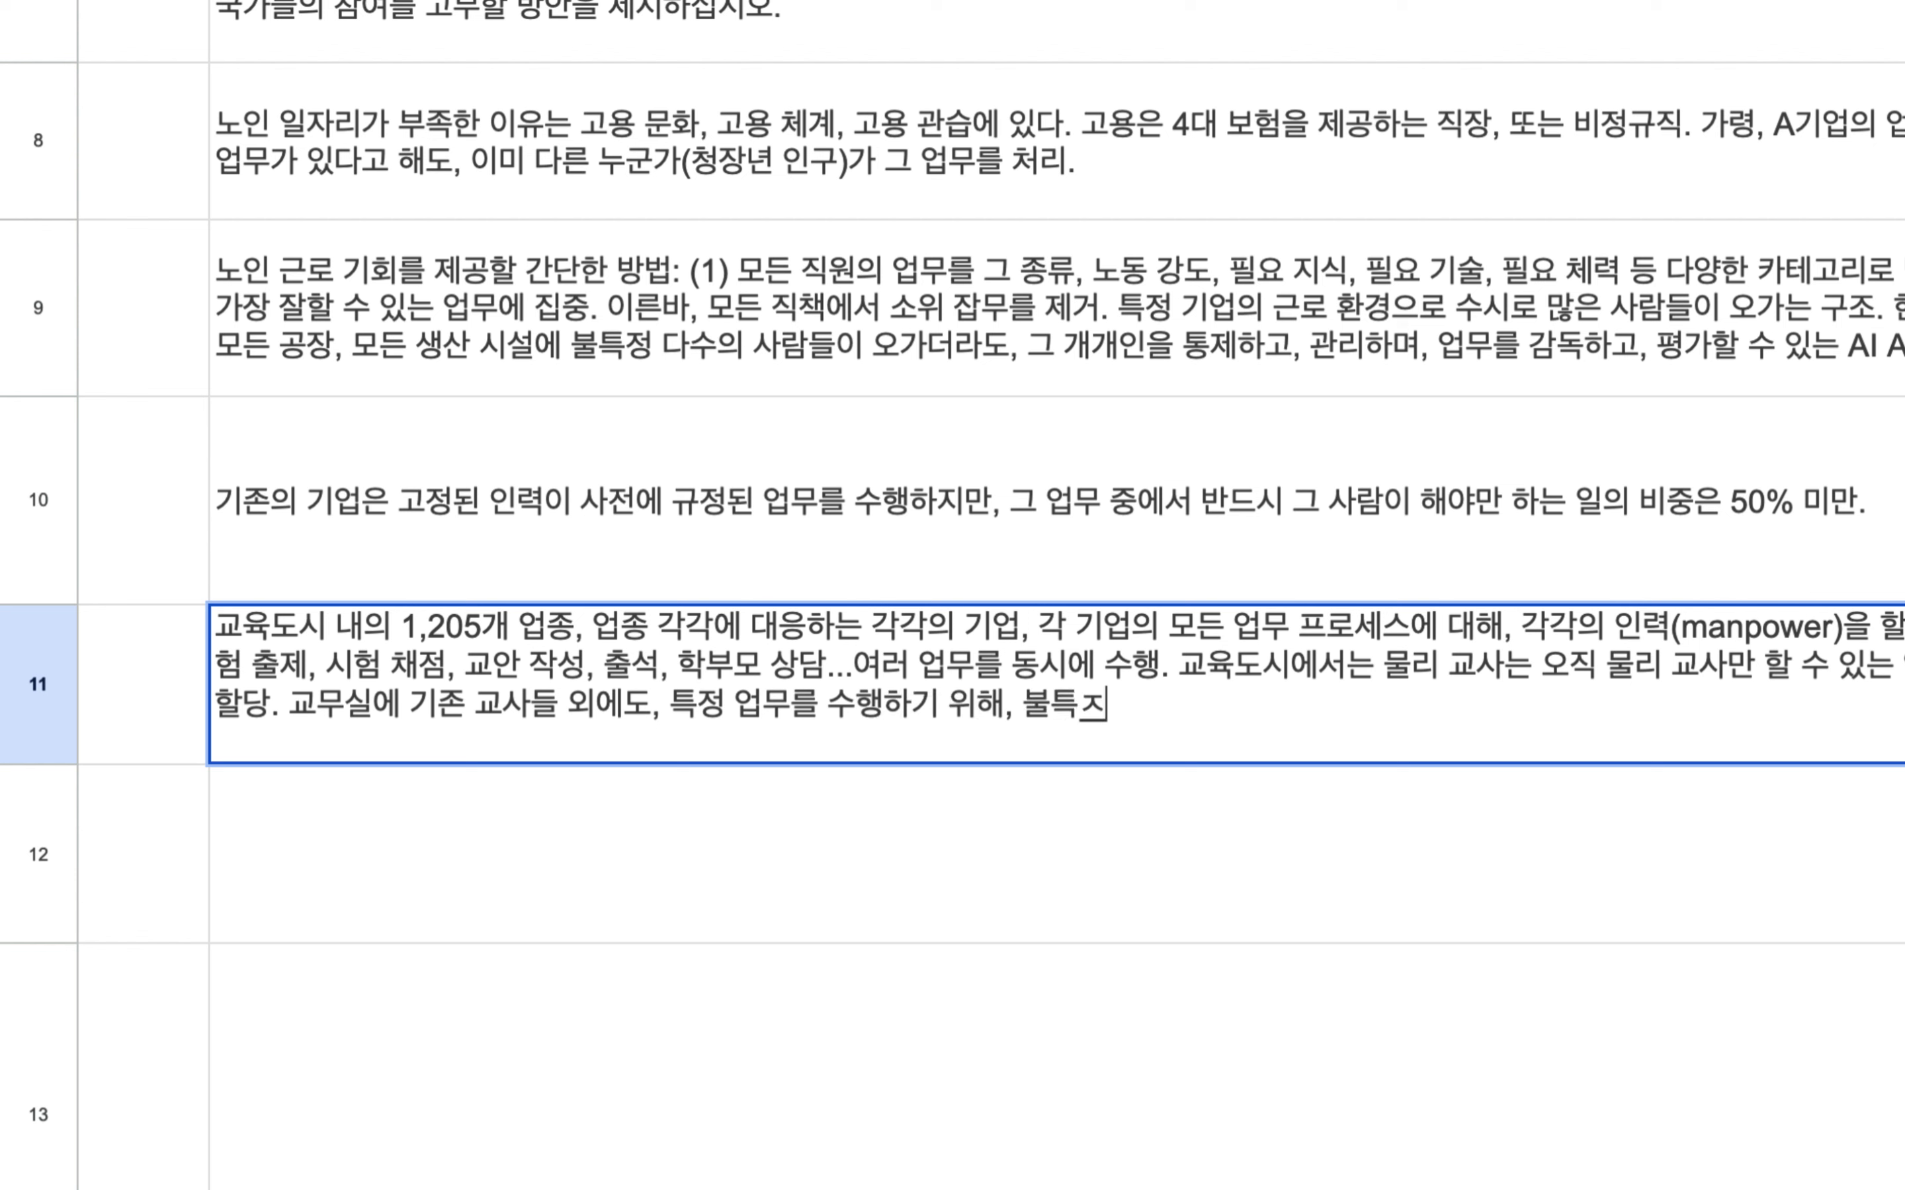
pyautogui.write('들')
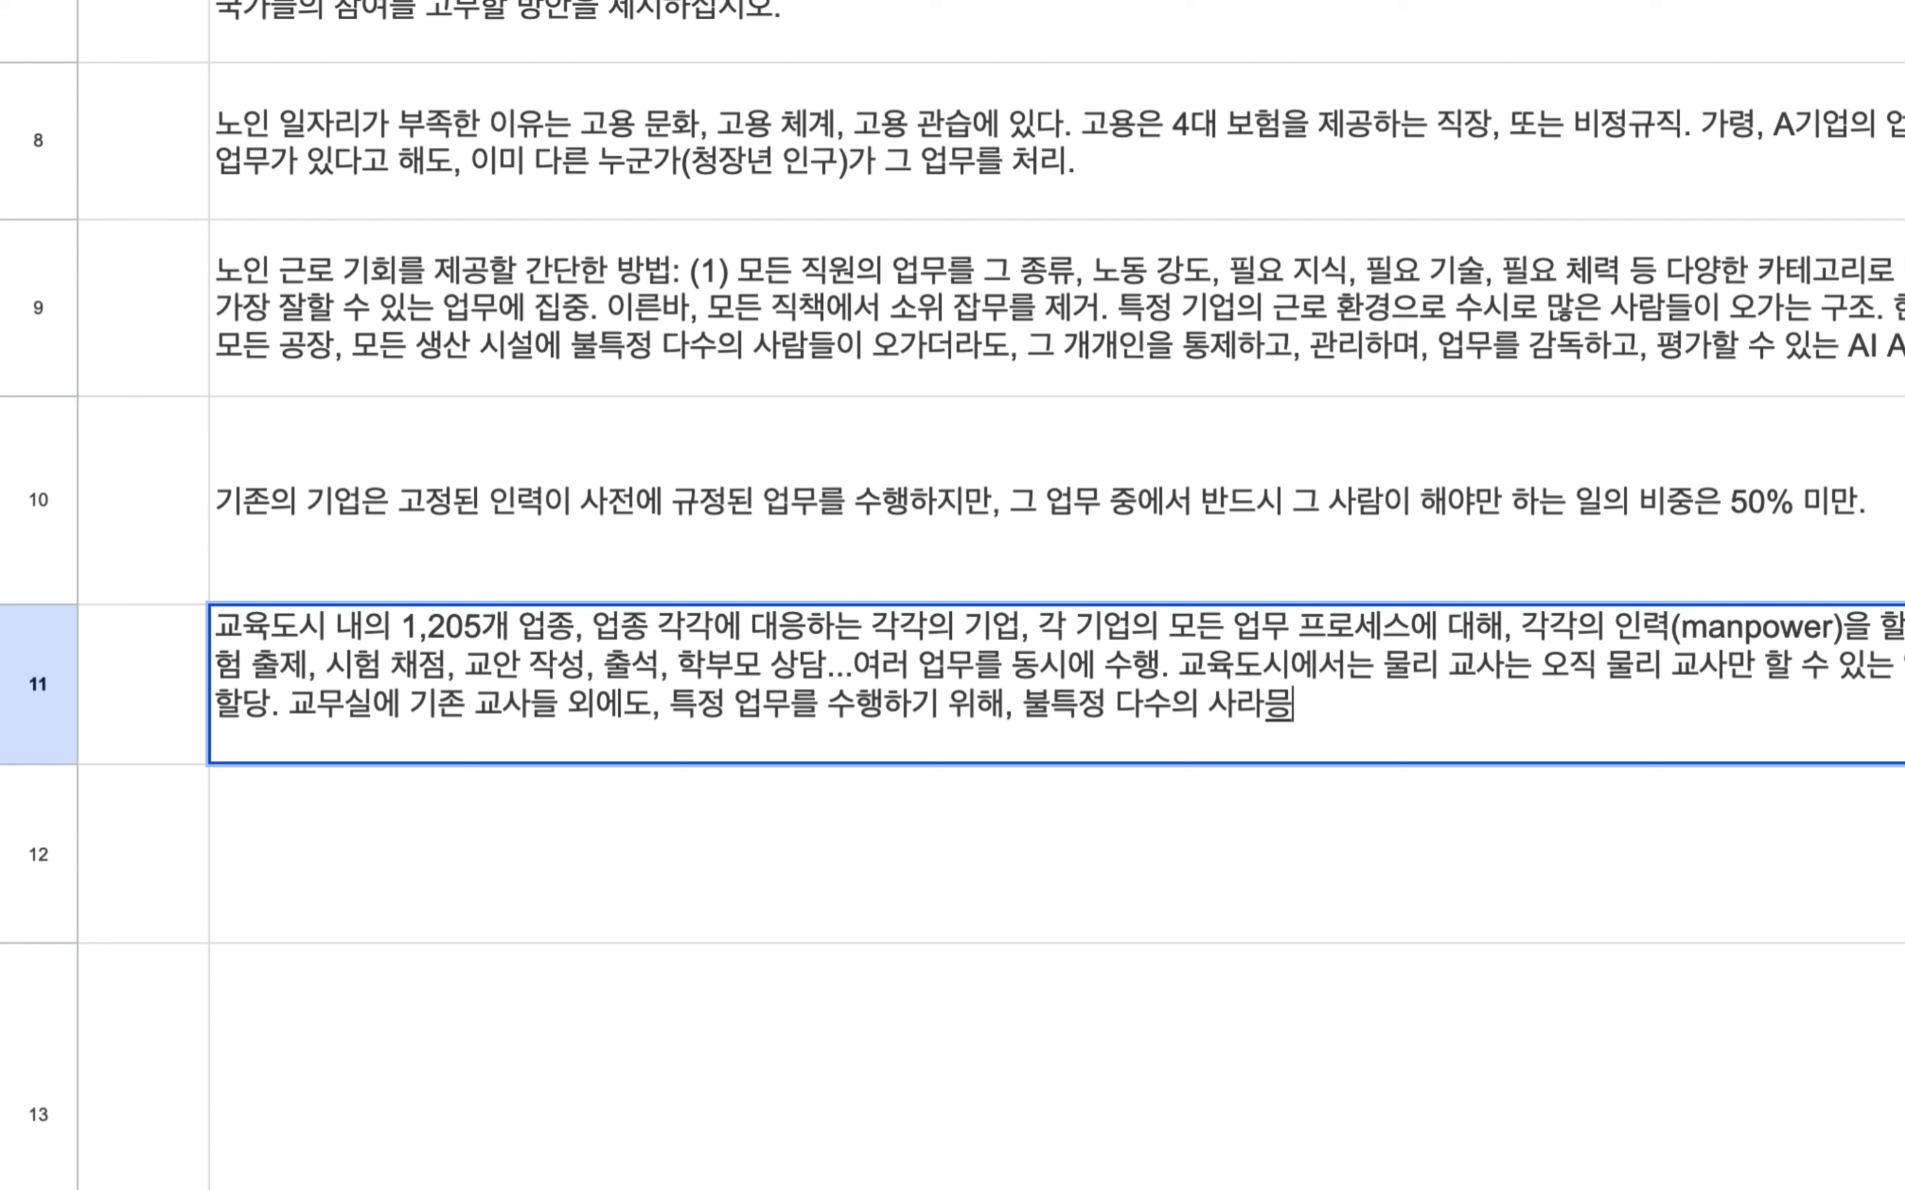
pyautogui.write('이 오가는 상화')
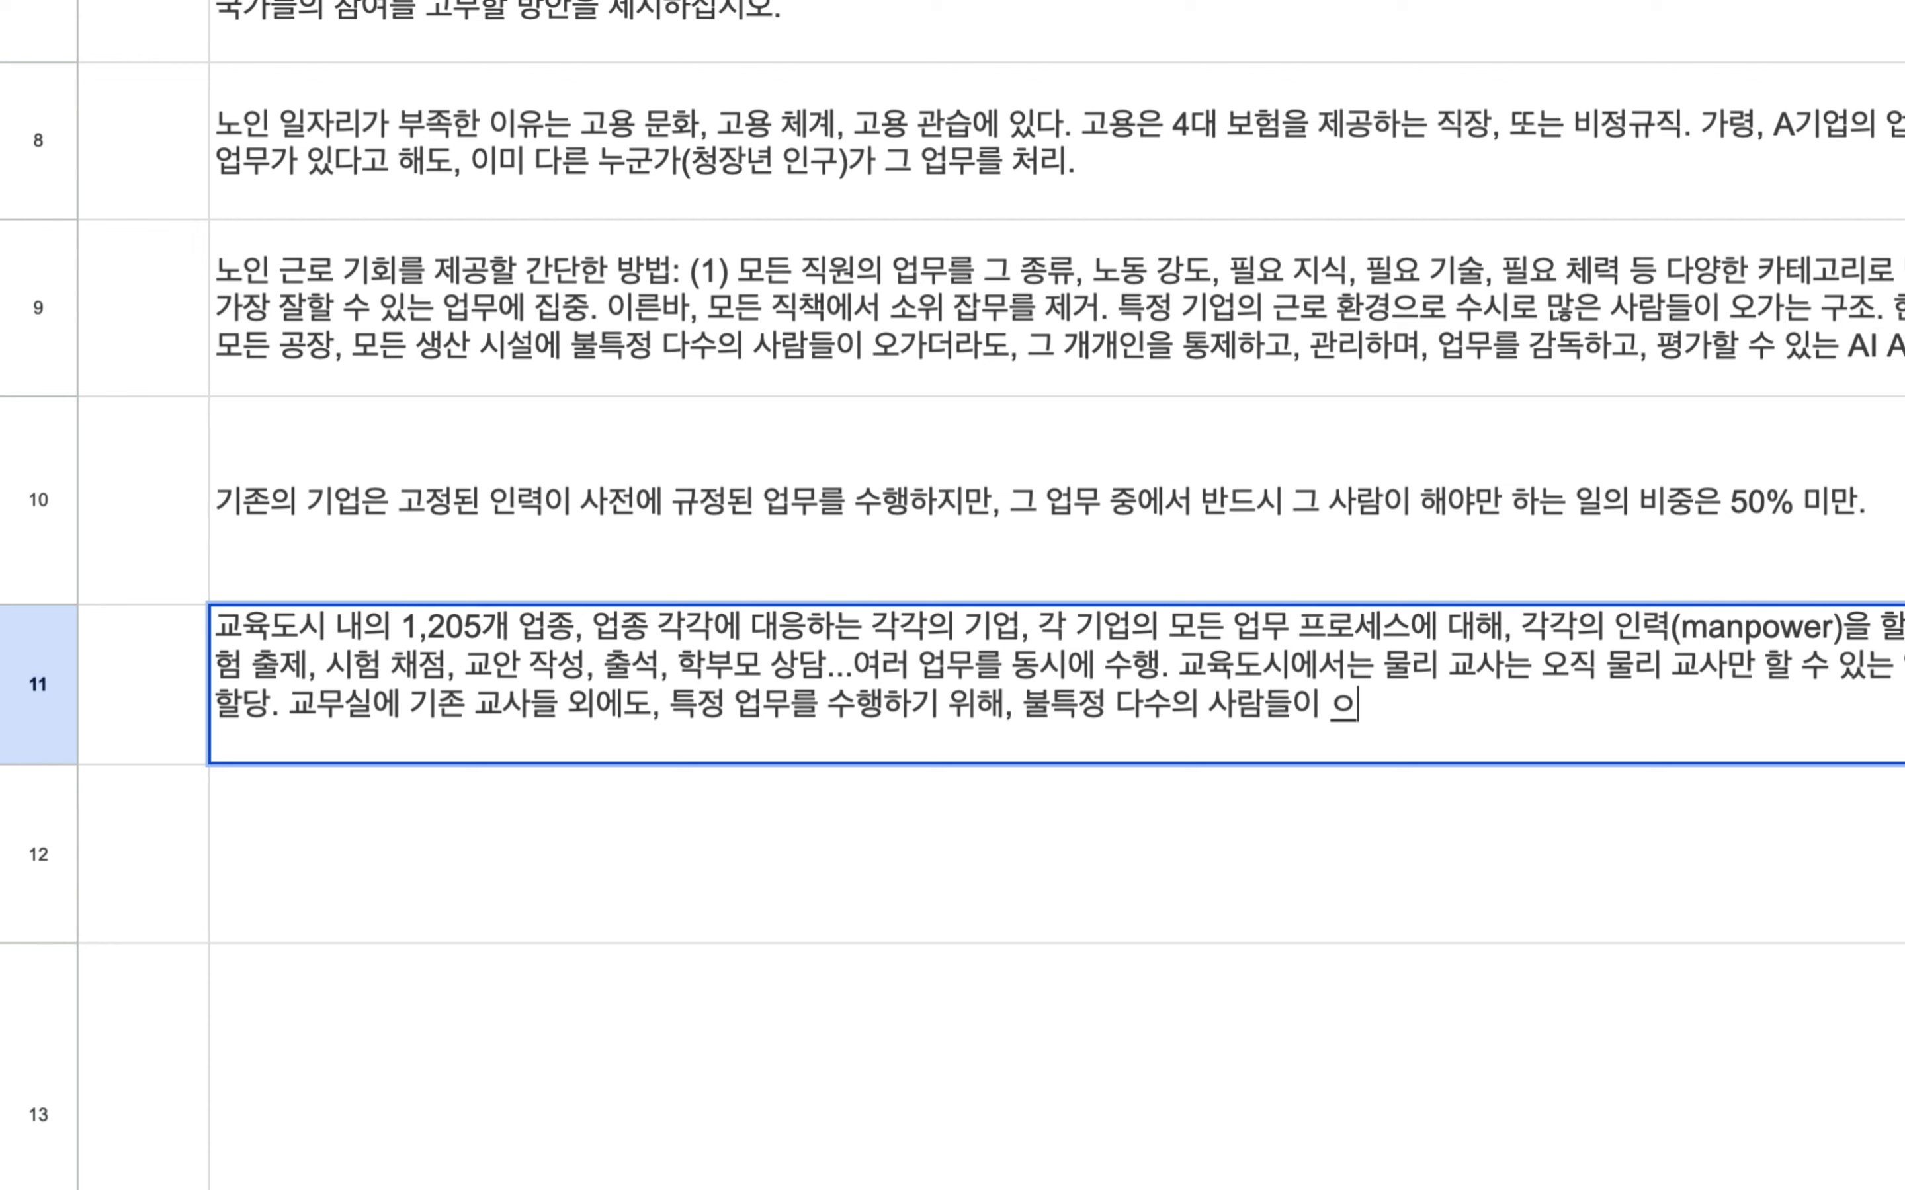
pyautogui.write('ㅇ')
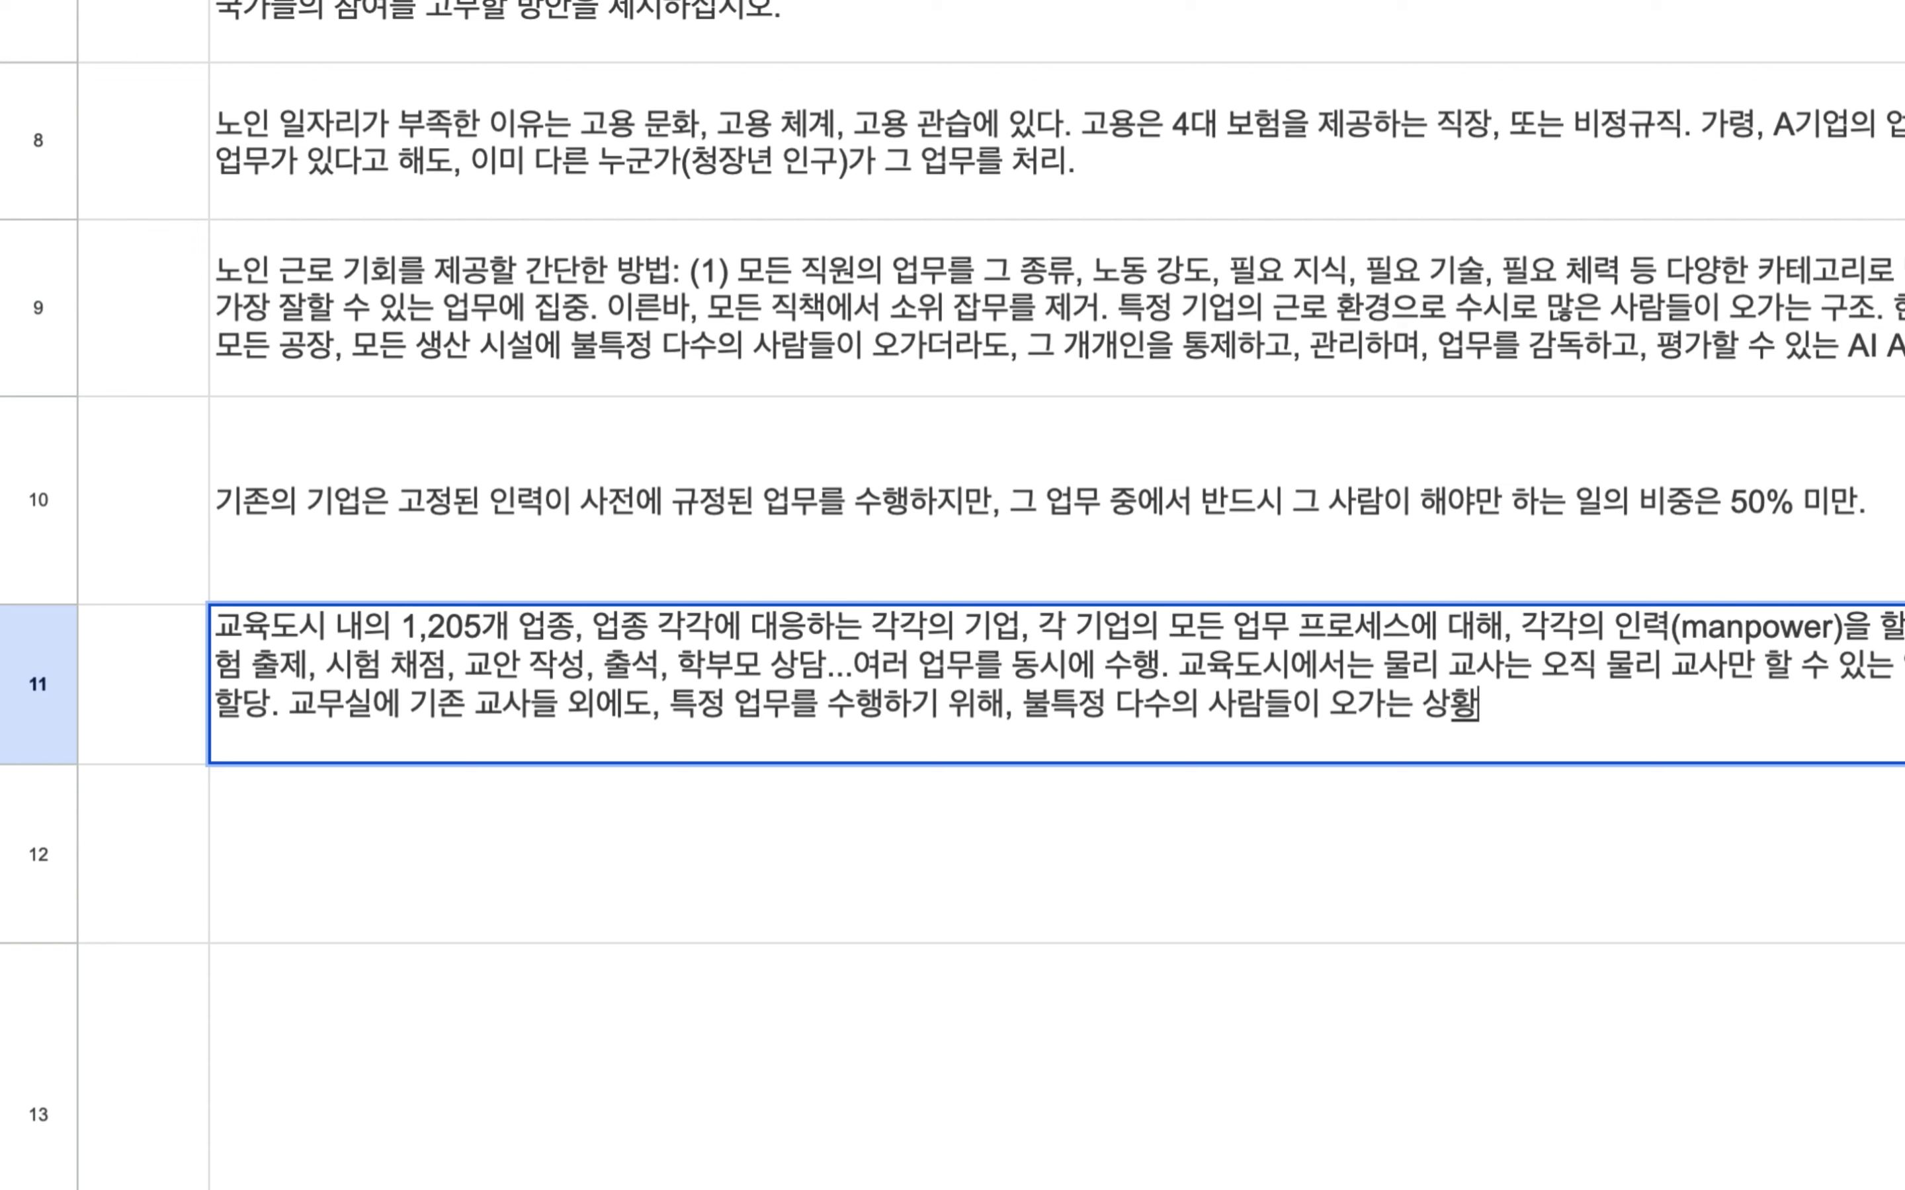
pyautogui.write('.')
# Step: Review the row 11 paragraph by highlighting the teacher duties from "시험 채점" to "학부모 상담" and the phrase "다수의 사람들이 오가는"
pyautogui.moveTo(457, 666); pyautogui.dragTo(583, 668)
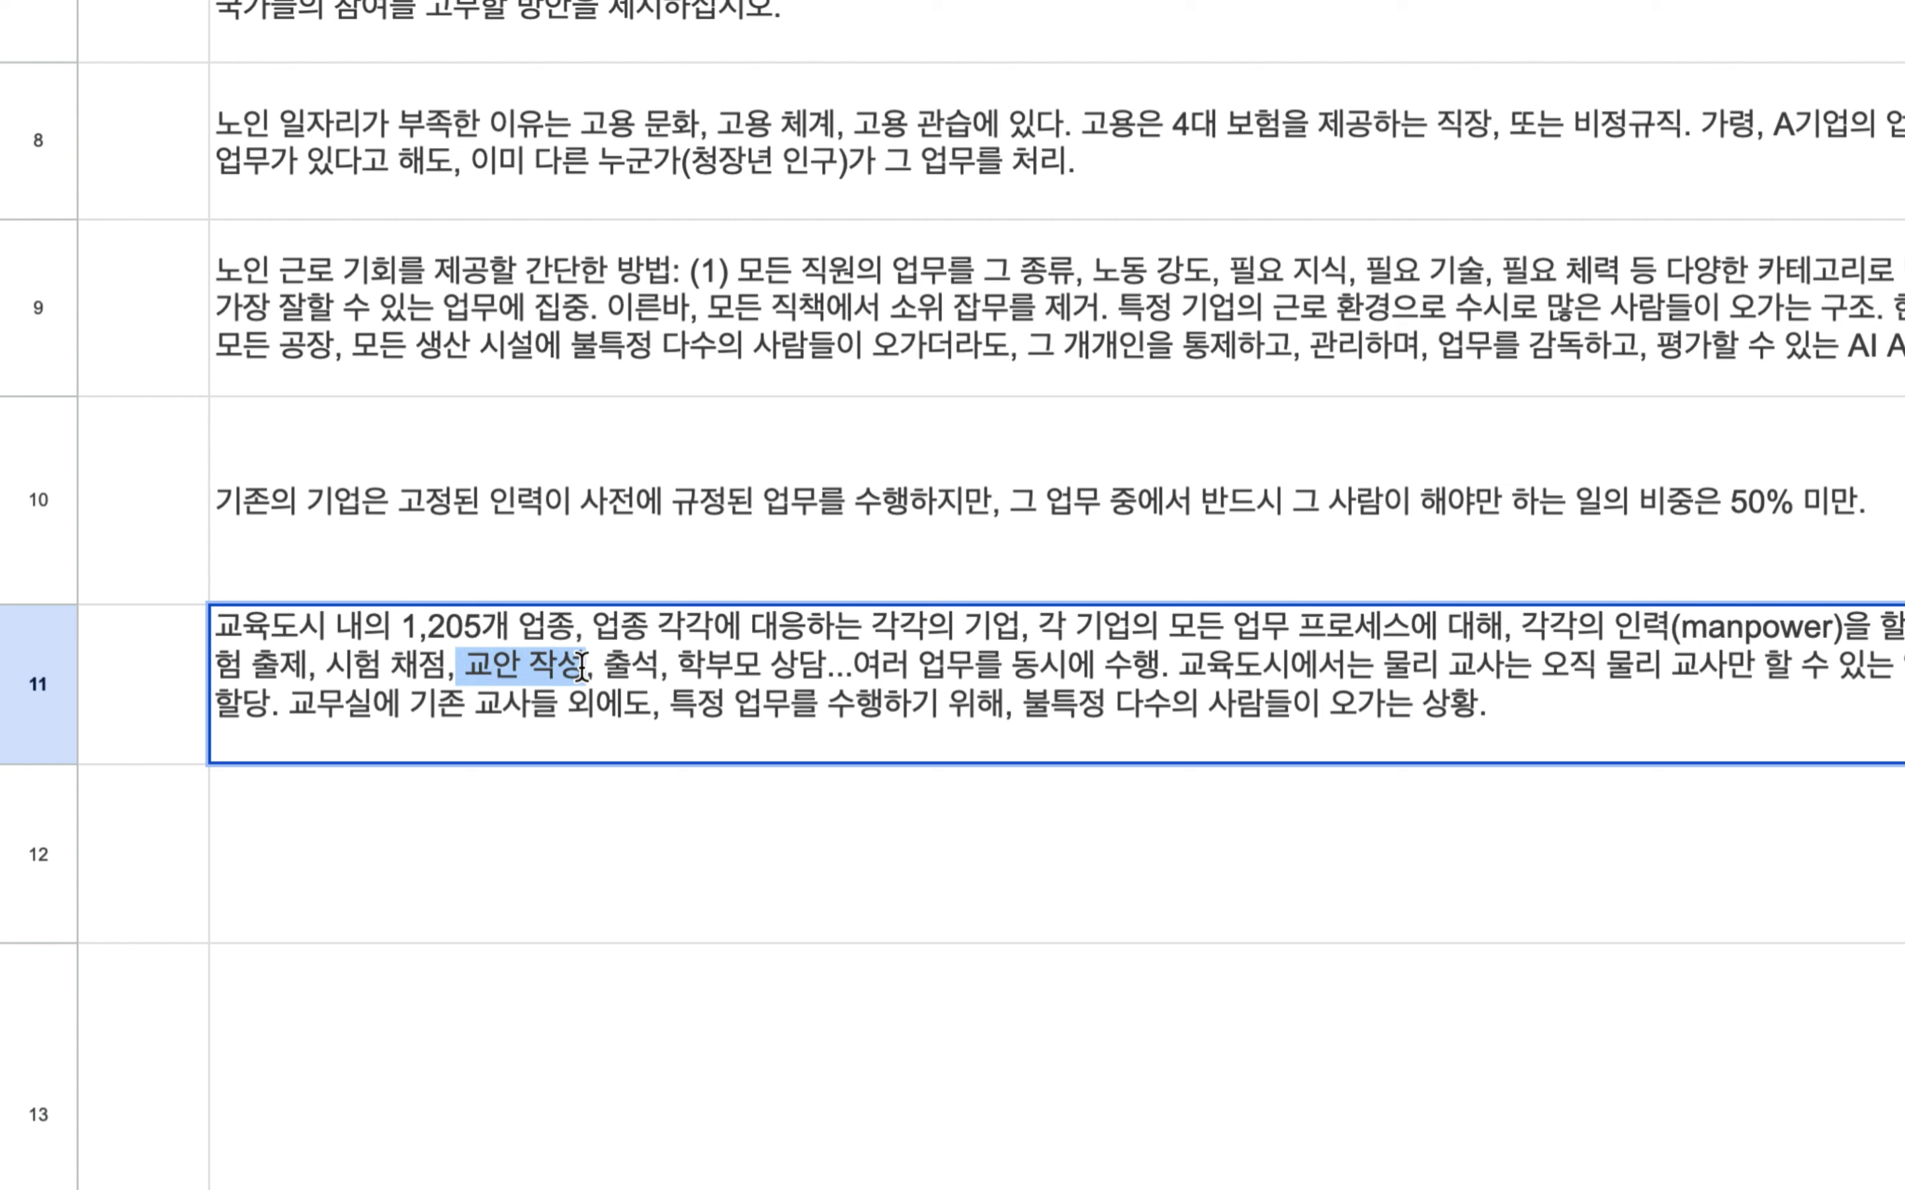
pyautogui.moveTo(632, 668); pyautogui.dragTo(834, 660)
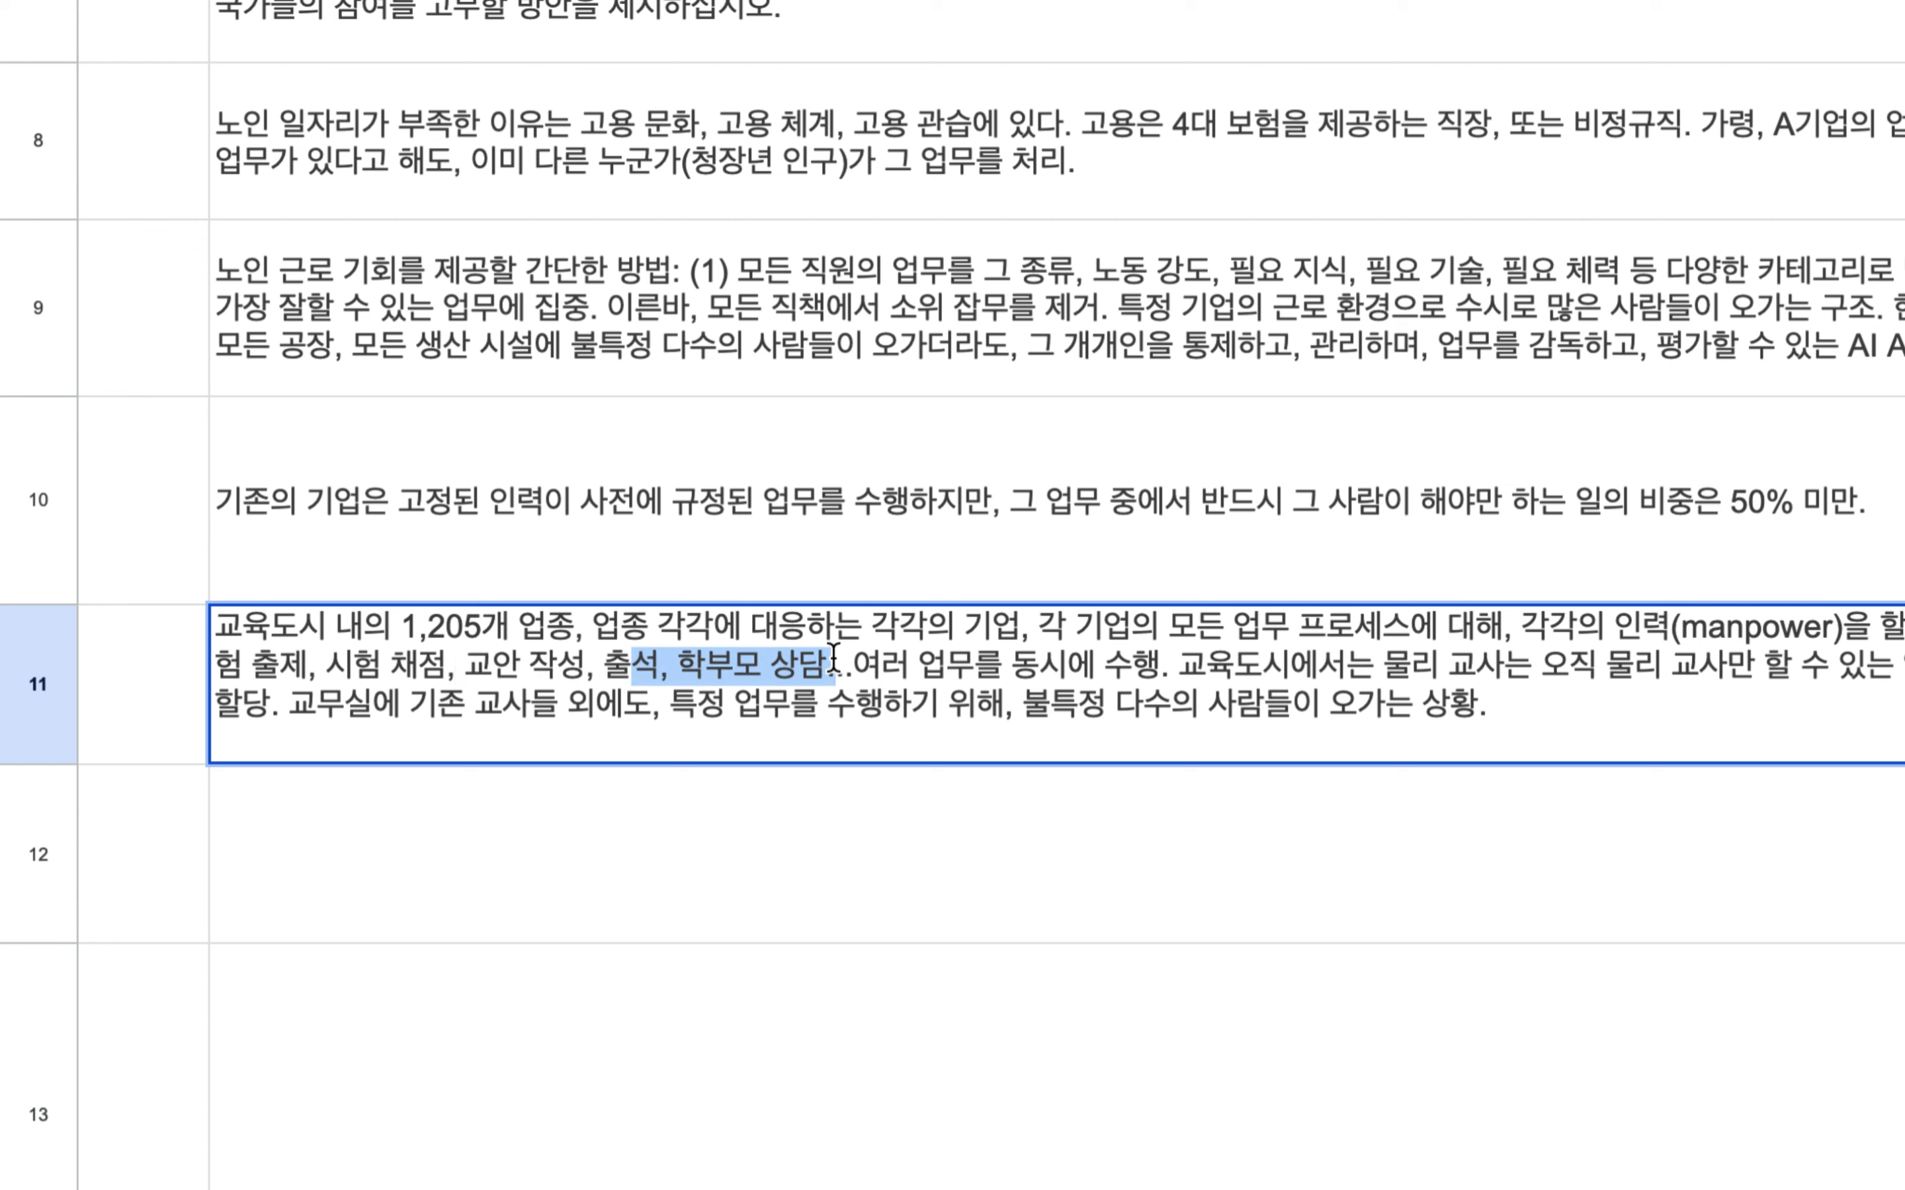
pyautogui.click(784, 652)
pyautogui.moveTo(678, 668); pyautogui.dragTo(765, 674)
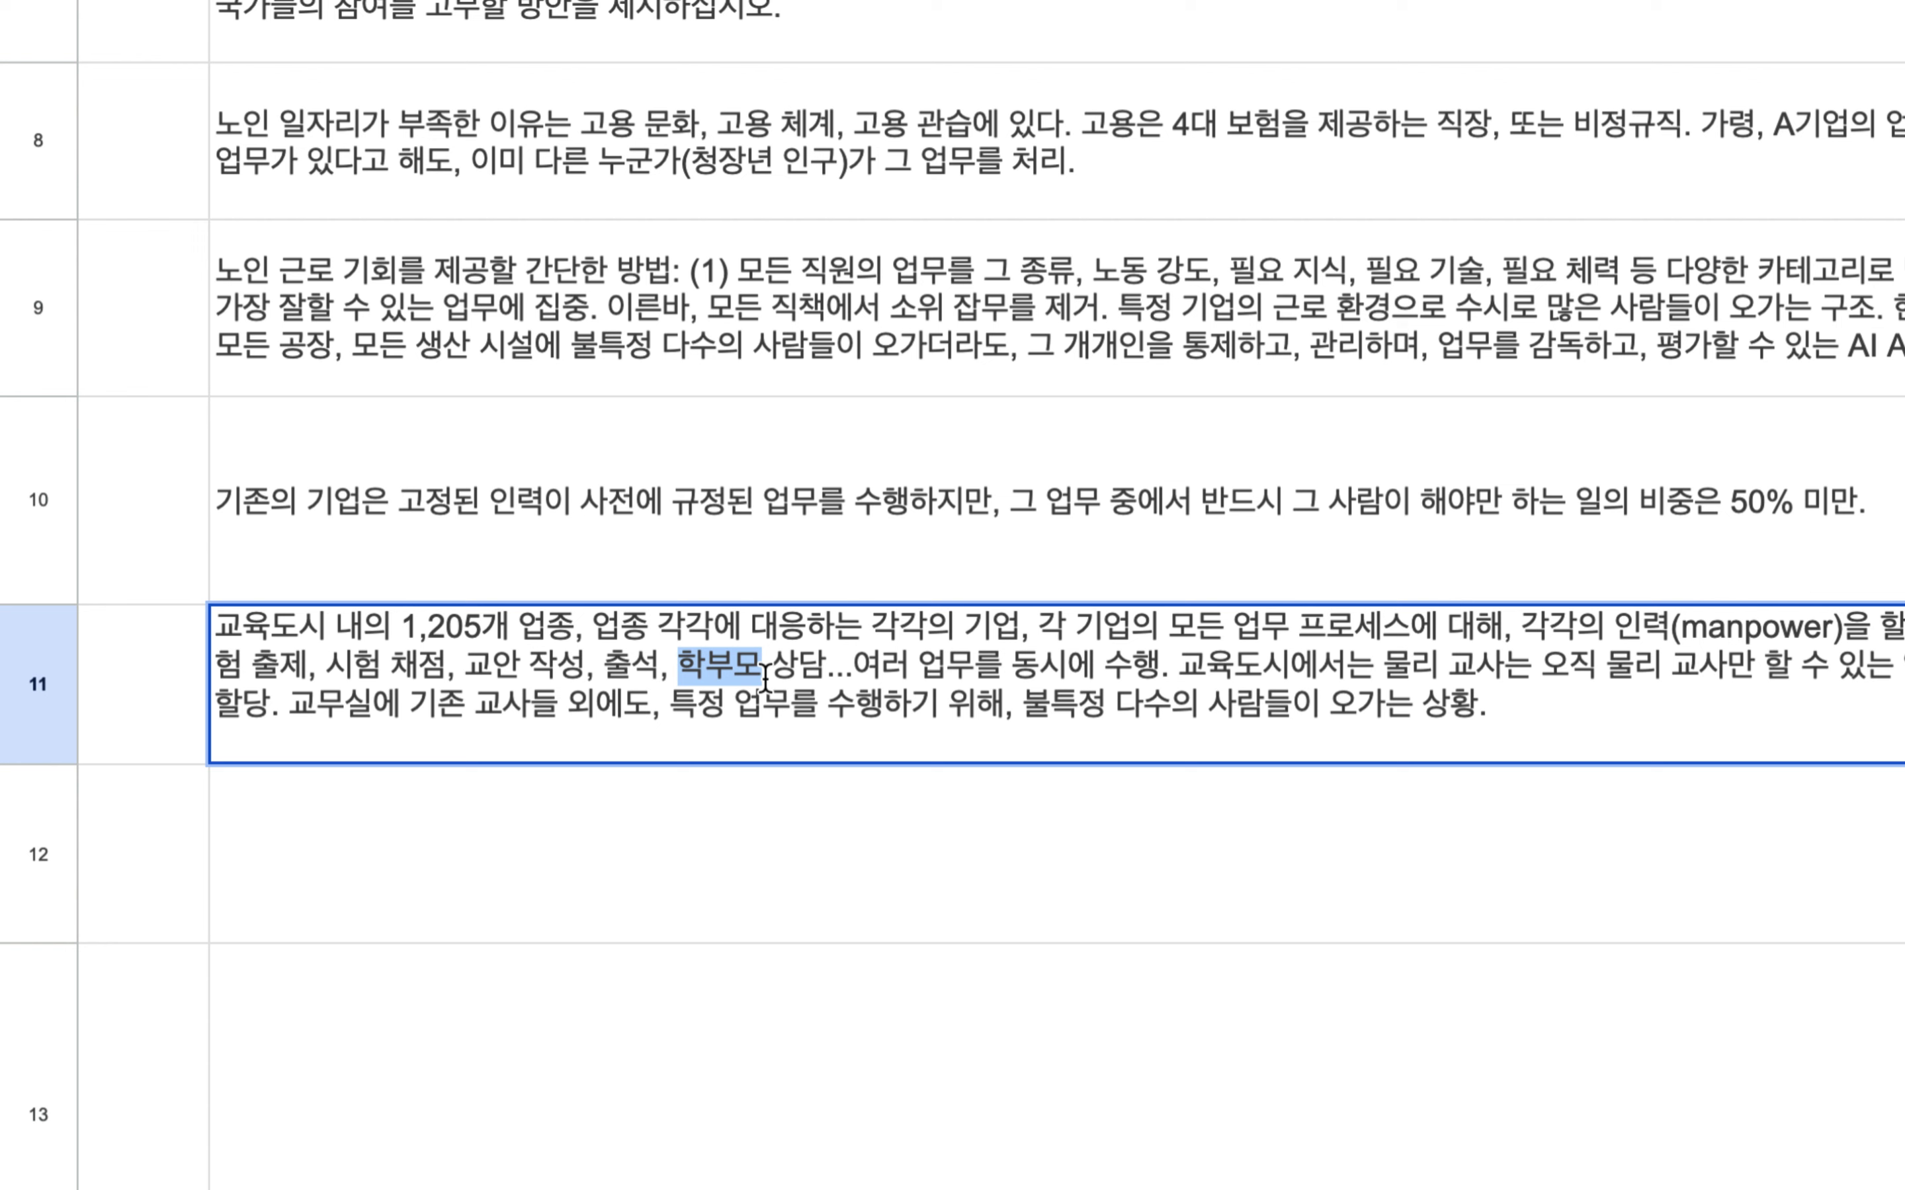
pyautogui.moveTo(847, 675); pyautogui.dragTo(678, 674)
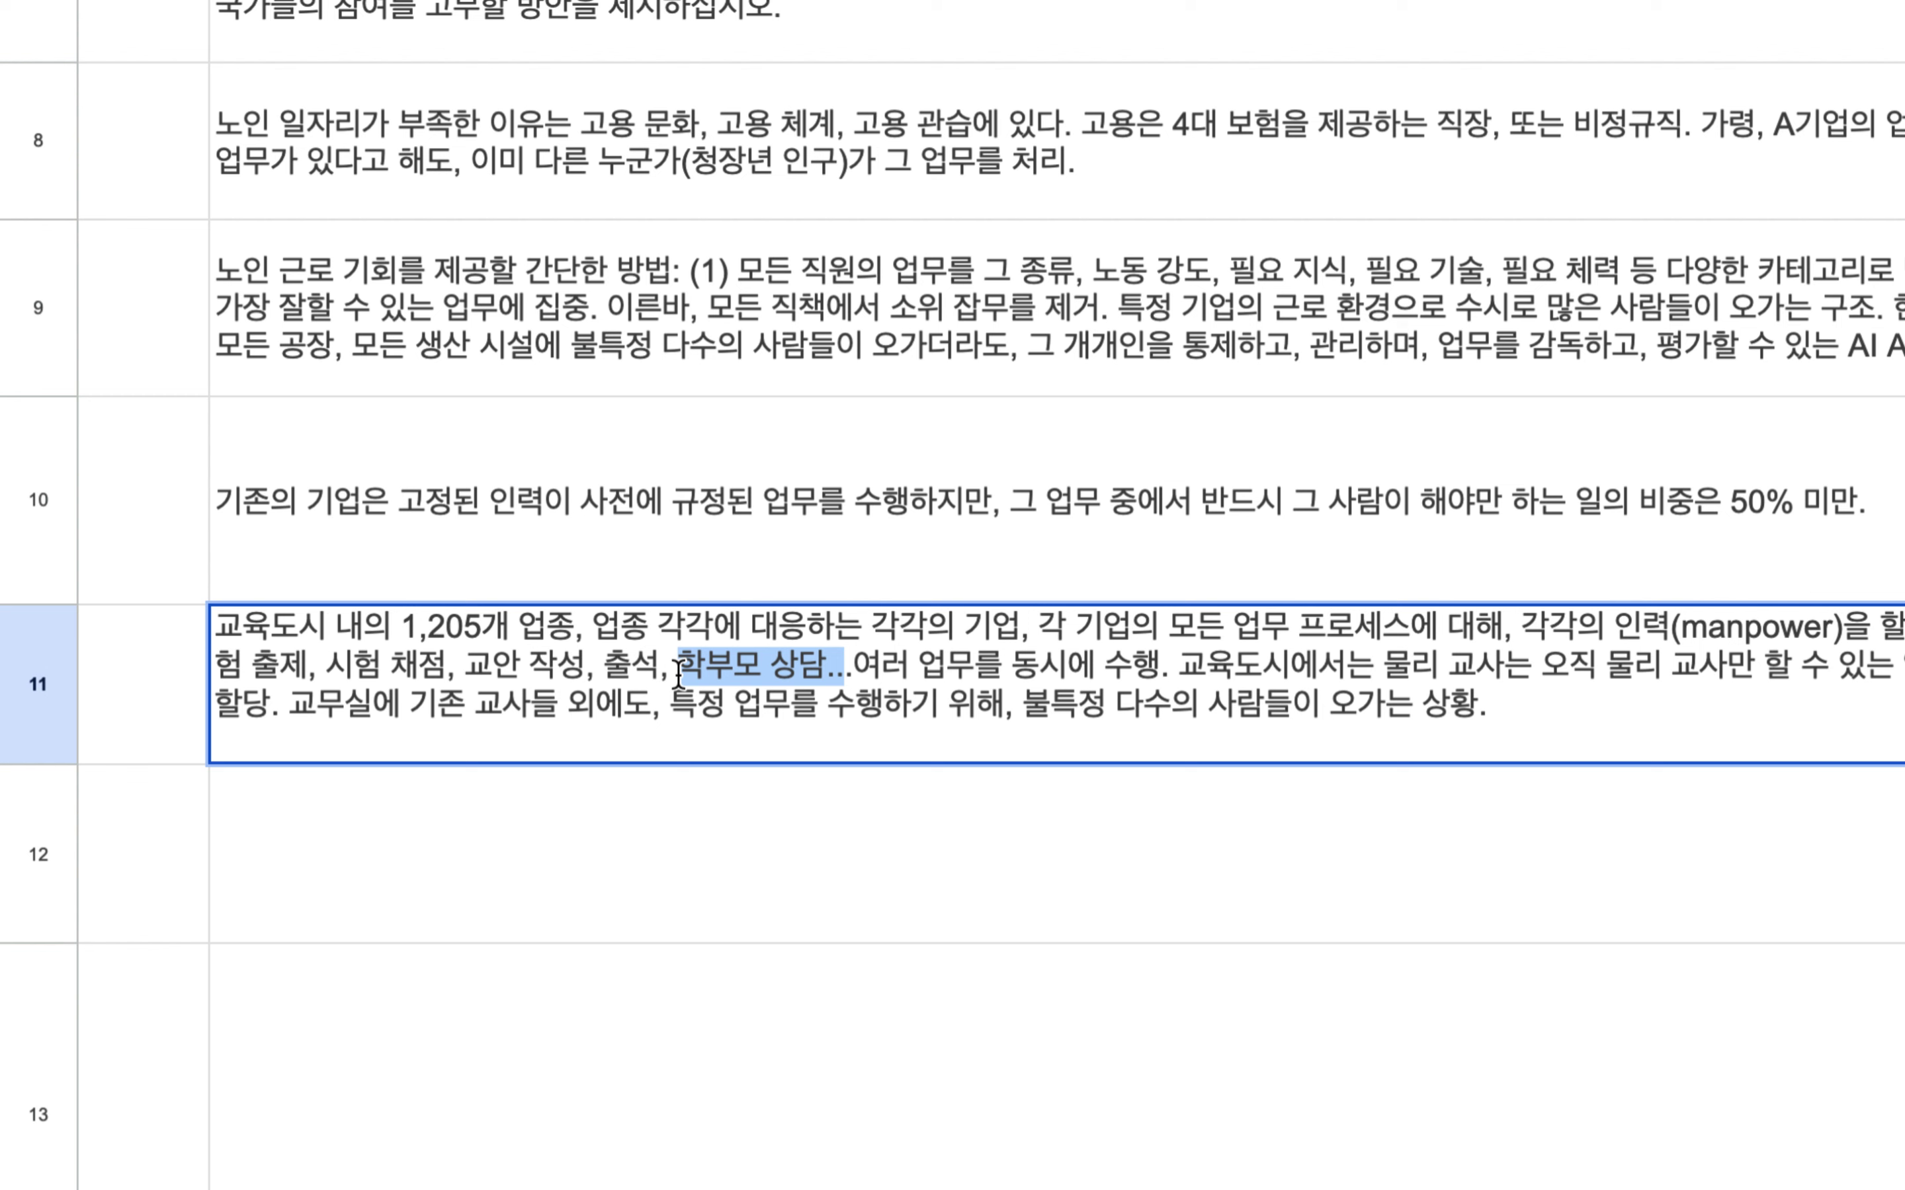
pyautogui.moveTo(325, 668); pyautogui.dragTo(476, 677)
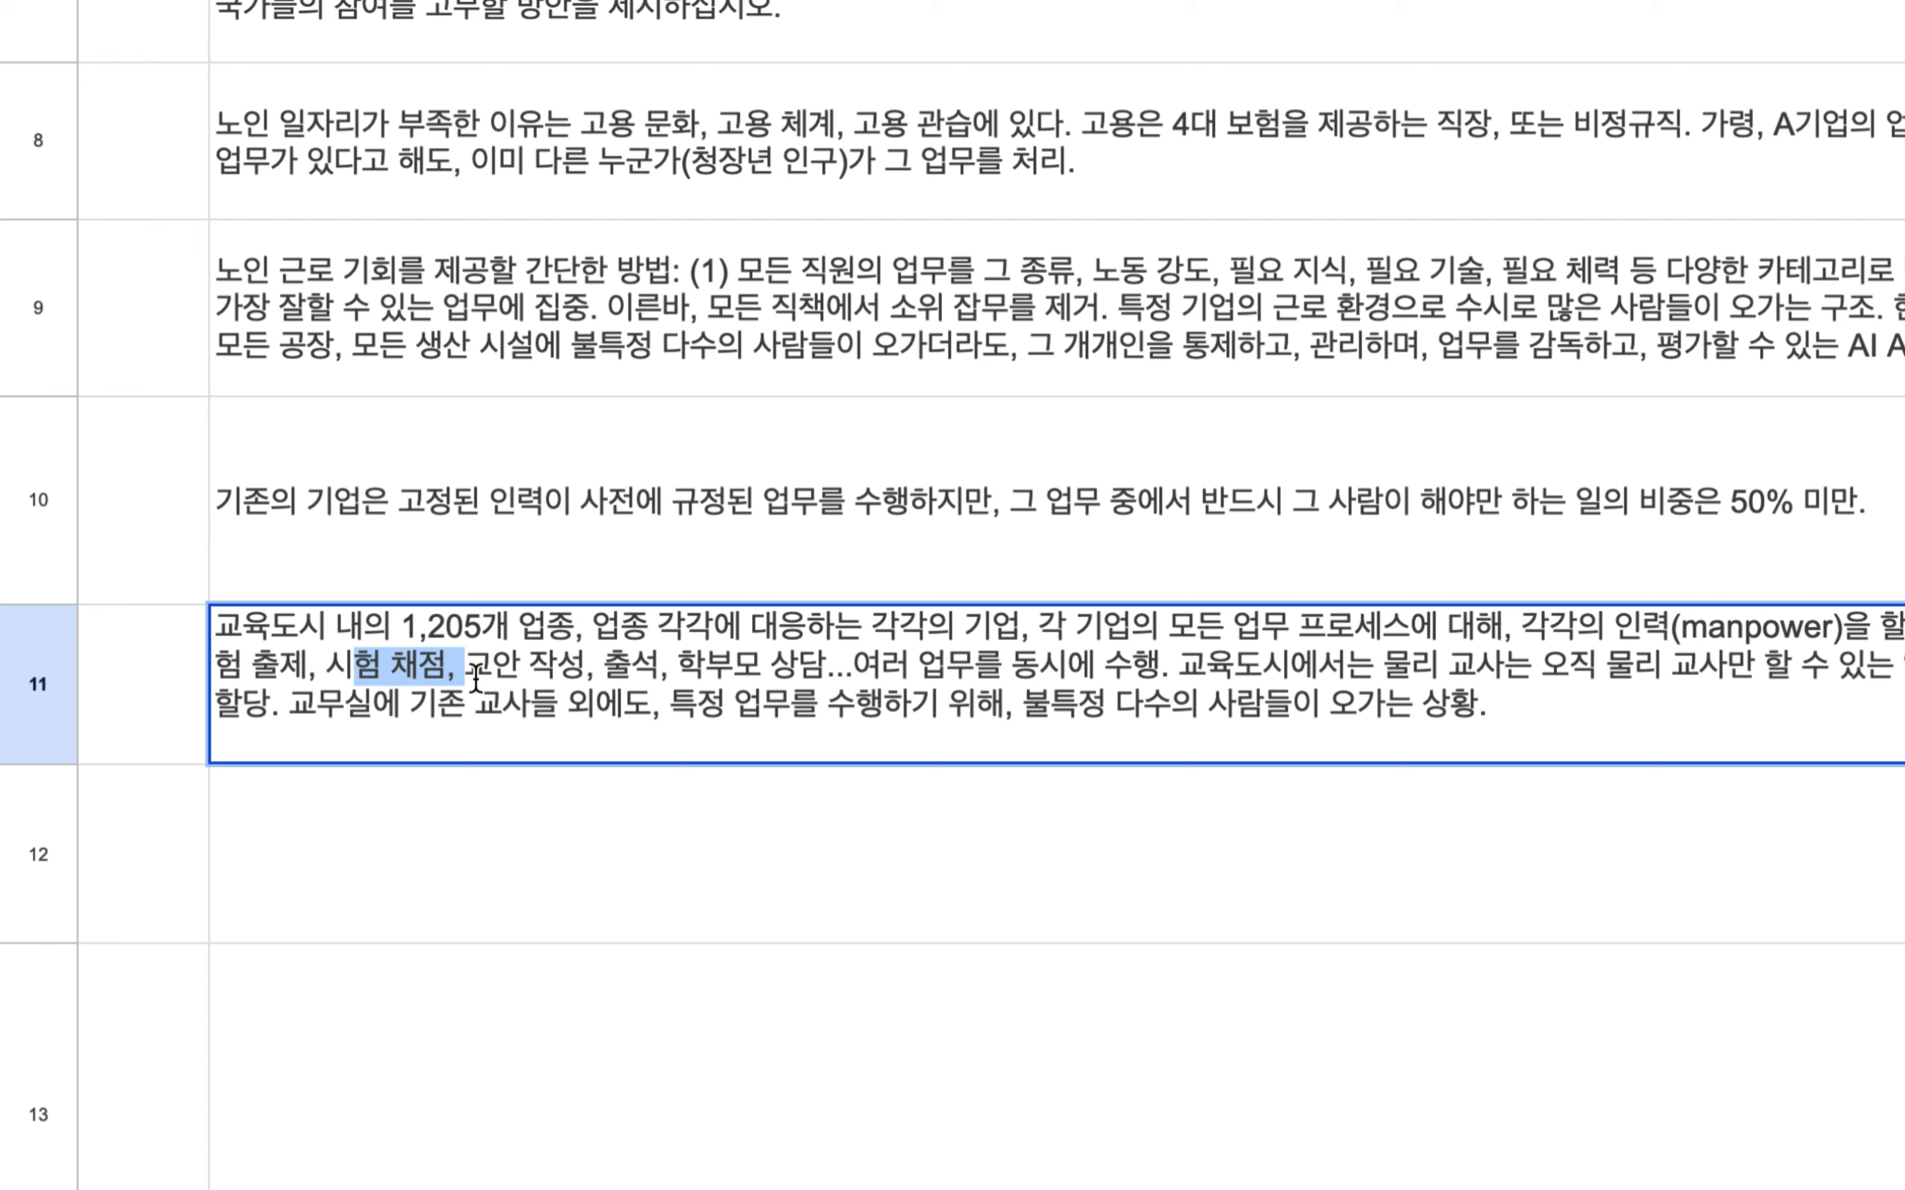
pyautogui.moveTo(1100, 703); pyautogui.dragTo(1429, 699)
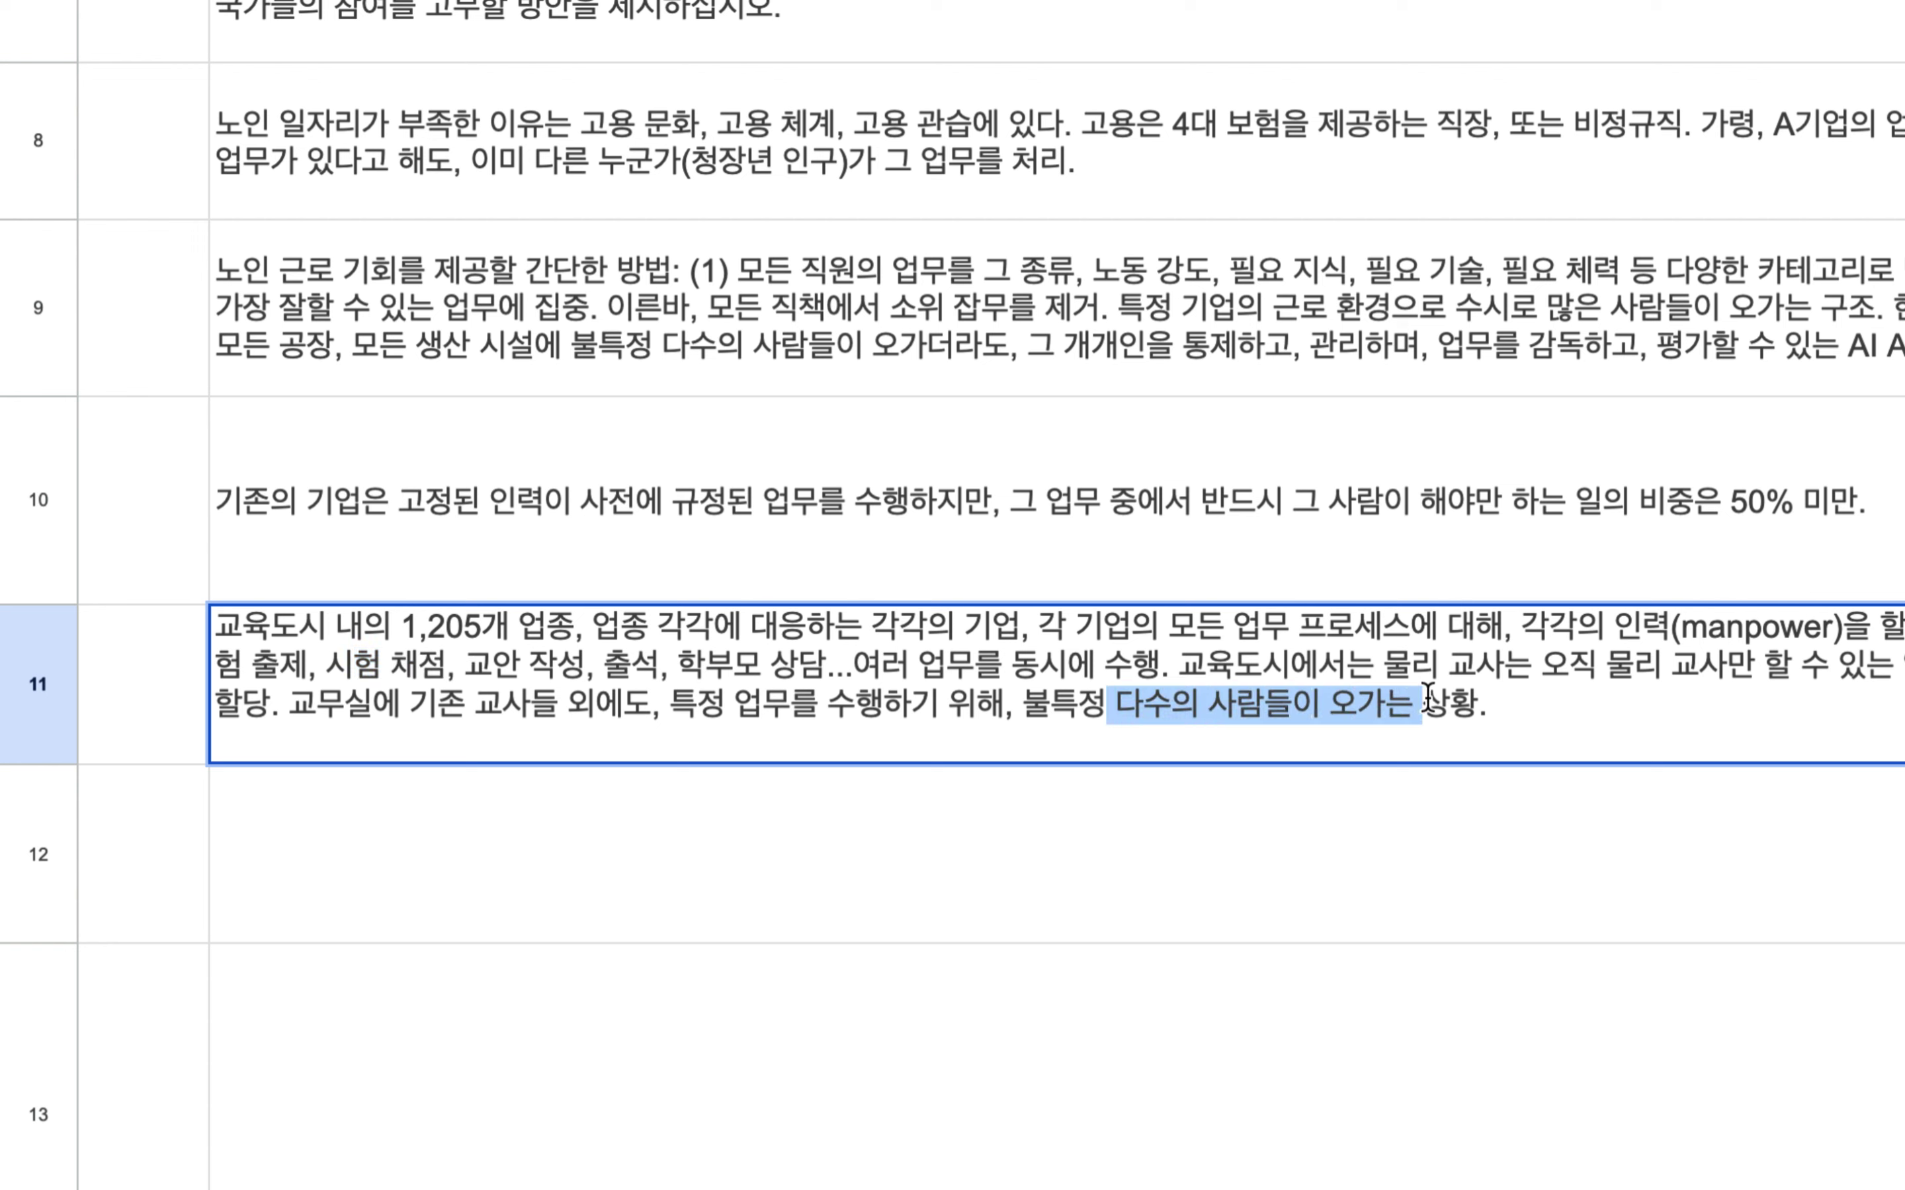
# Step: Continue the row 11 text after "오가는 상황." with "불특정 다수의 사람 각각의 업무를"
pyautogui.click(1510, 706)
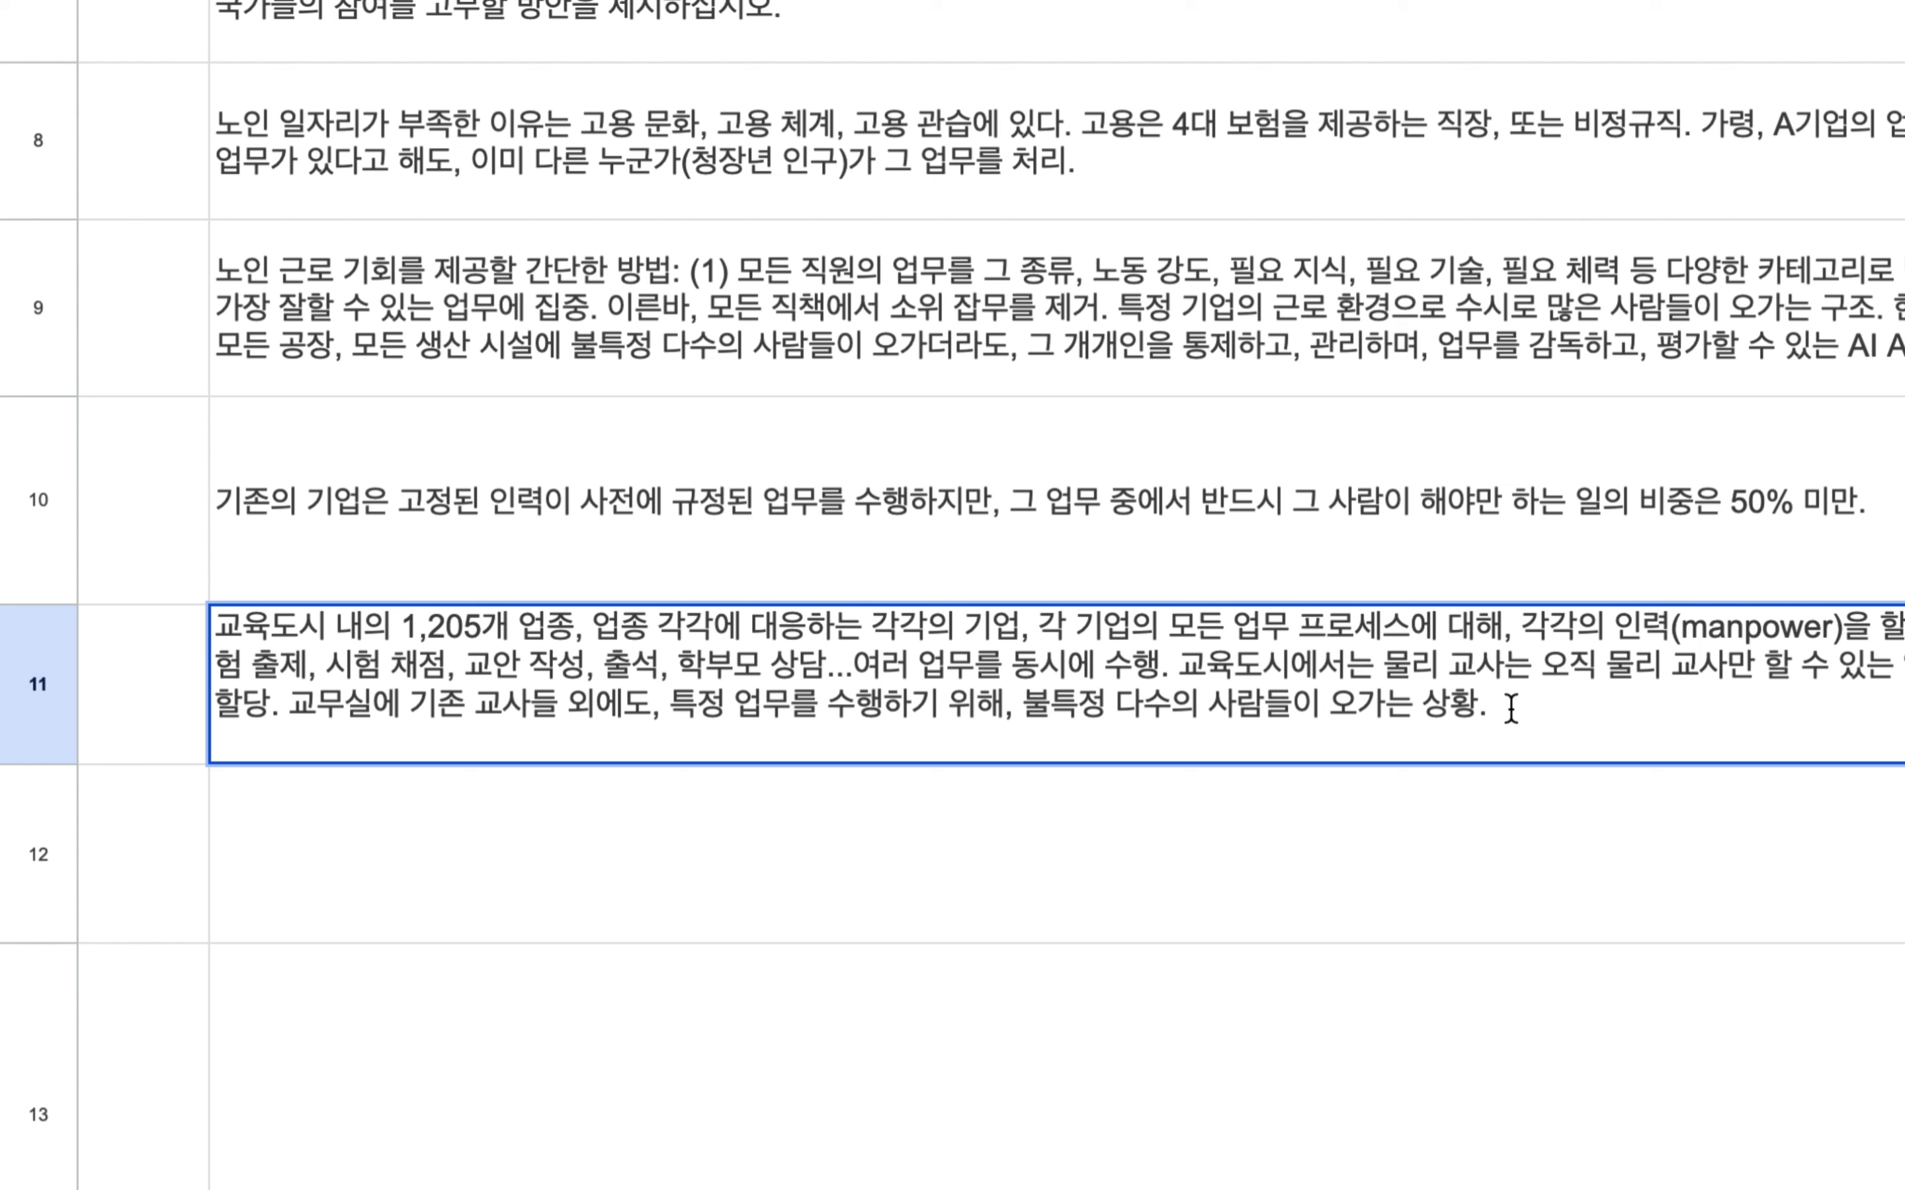
pyautogui.write('불특정 다수의 사람 가개')
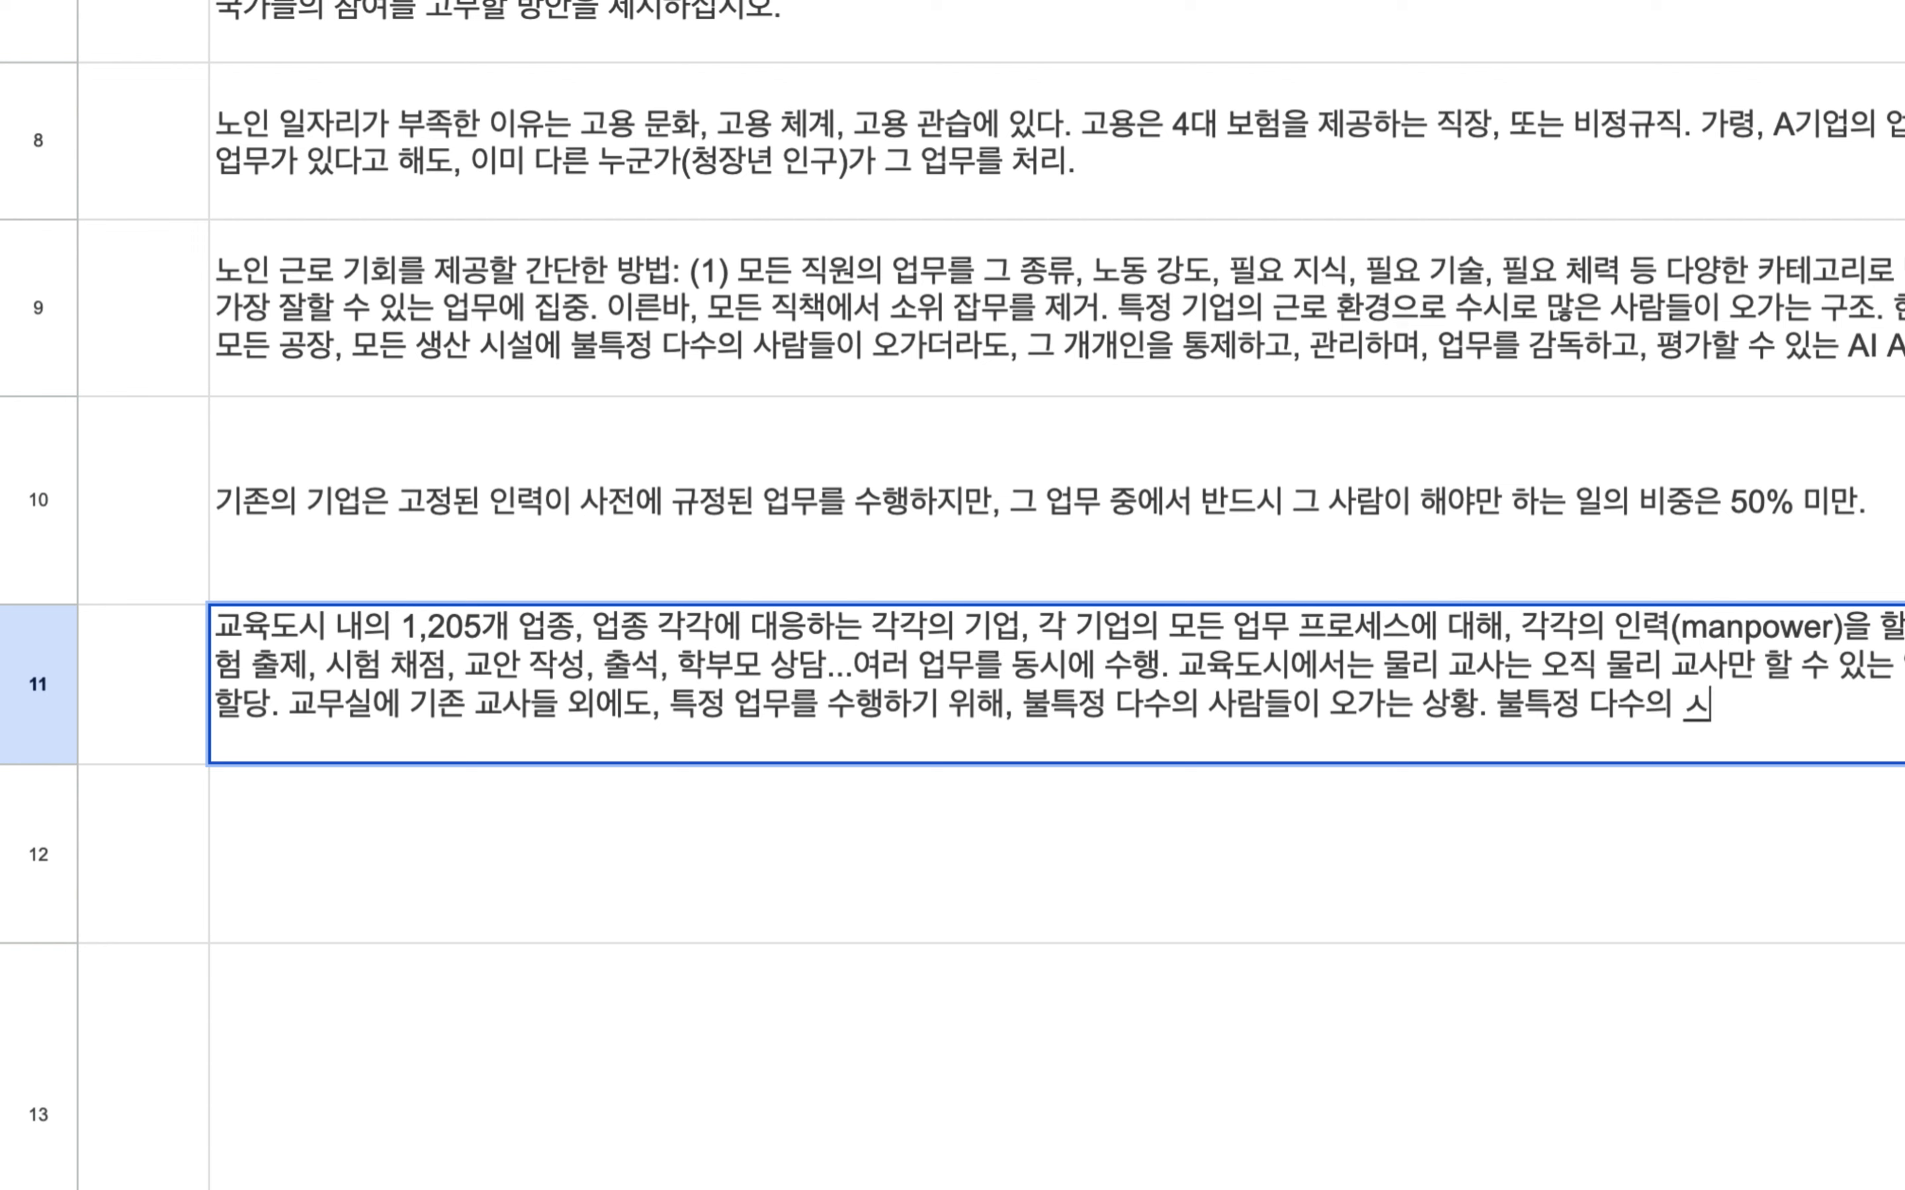
pyautogui.press('BackSpace')
pyautogui.press('BackSpace')
pyautogui.press('BackSpace')
pyautogui.write('각객')
pyautogui.press('BackSpace')
pyautogui.press('BackSpace')
pyautogui.write('각의 업무를')
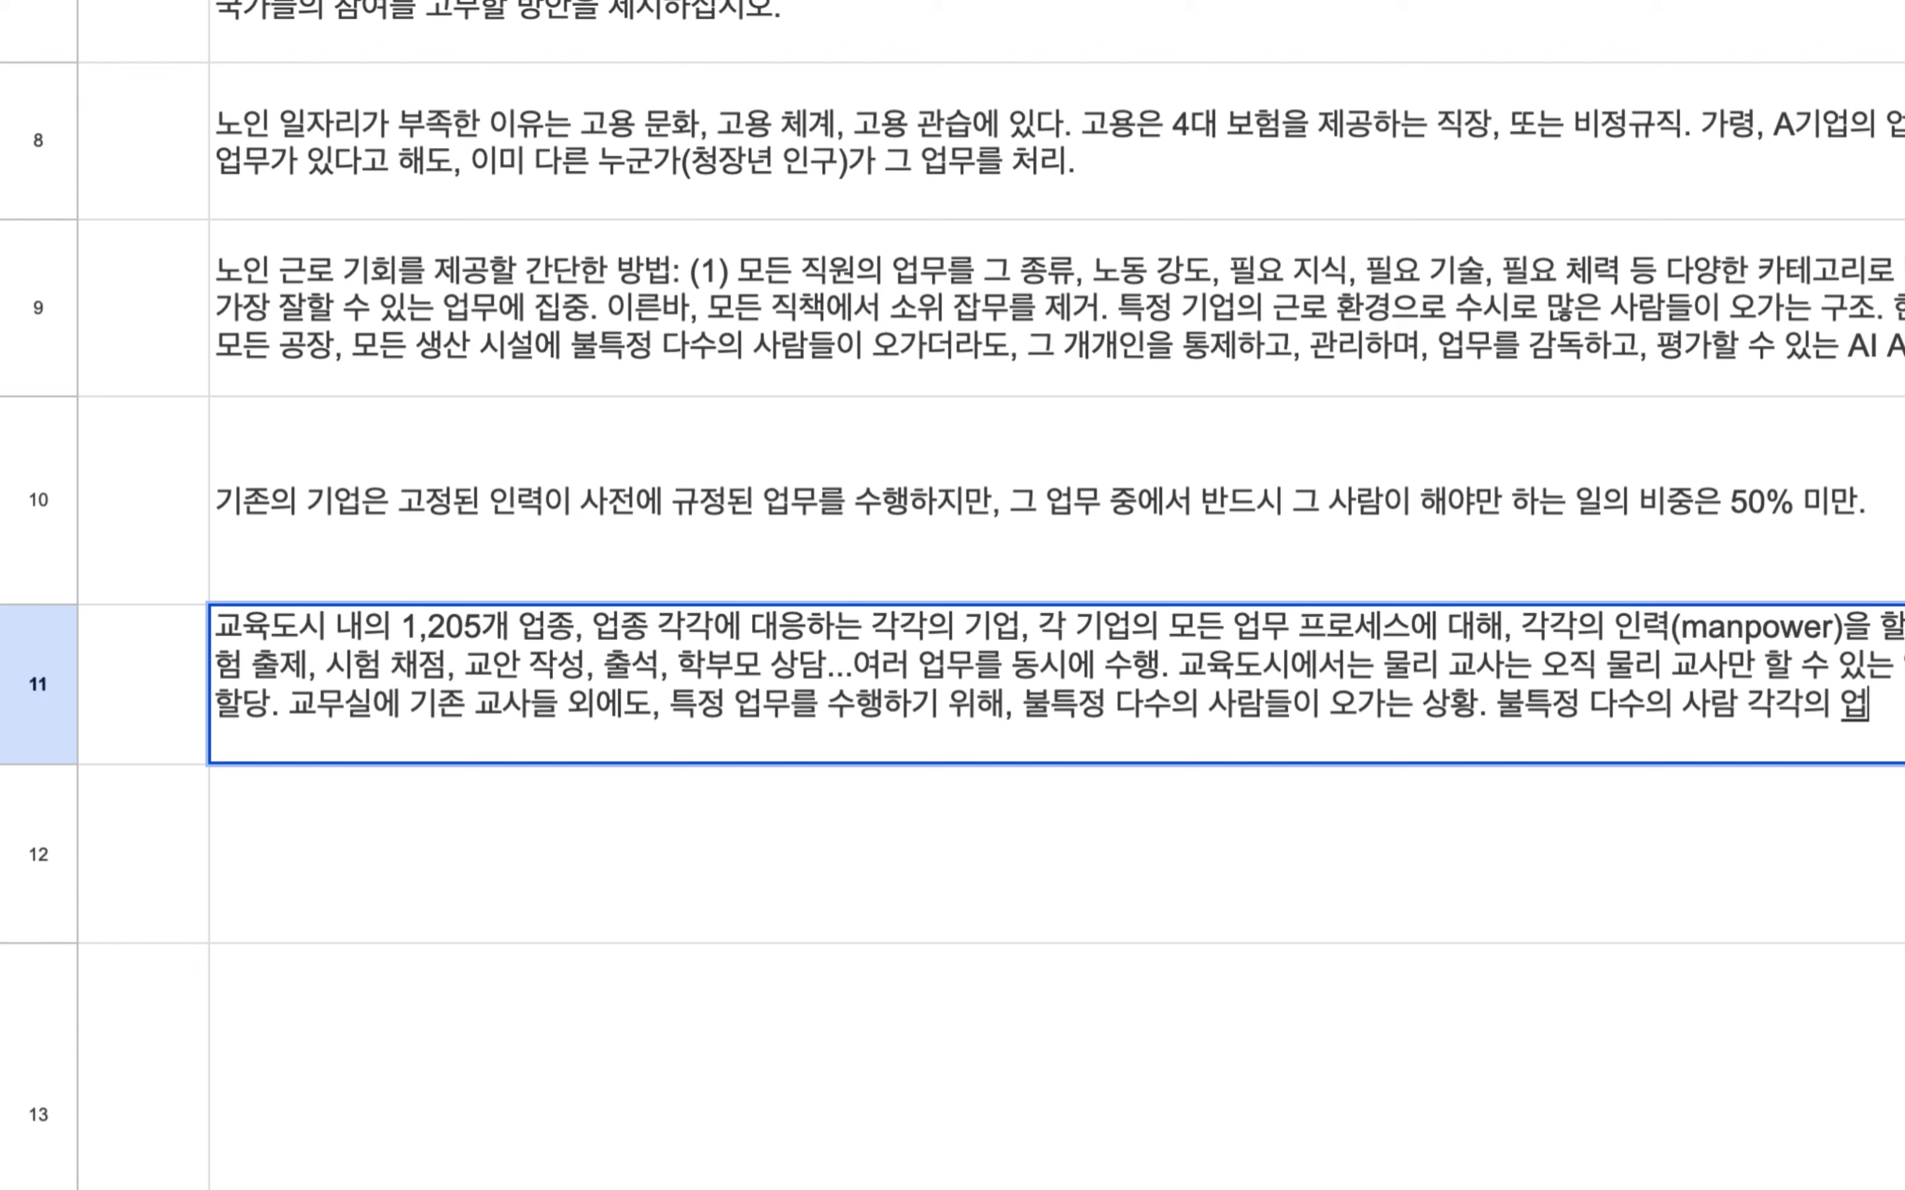
# Step: Complete the row 11 sentence after "업무를" with "누군가가 감독 및 평가."
pyautogui.write(' 누')
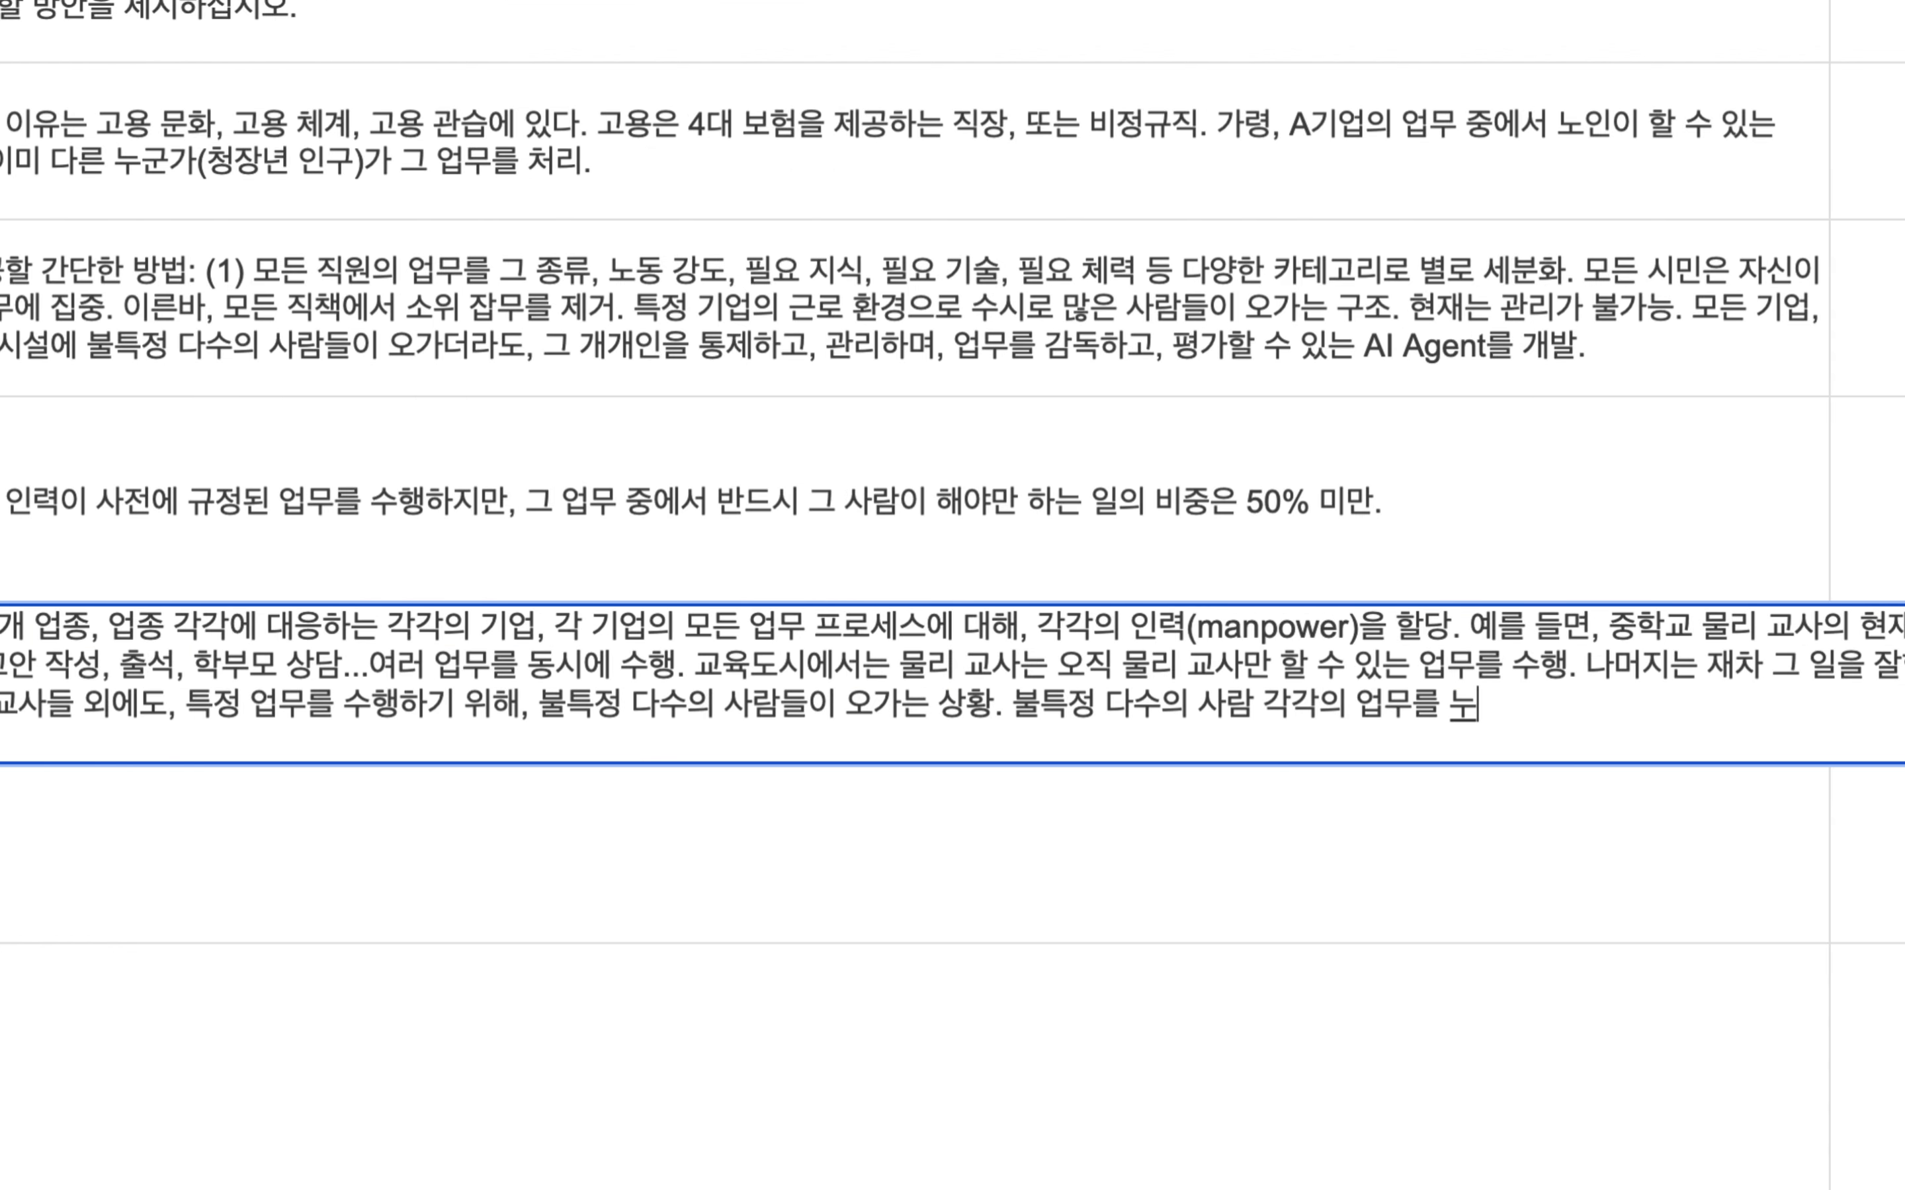
pyautogui.write('군가가 감독, 평개')
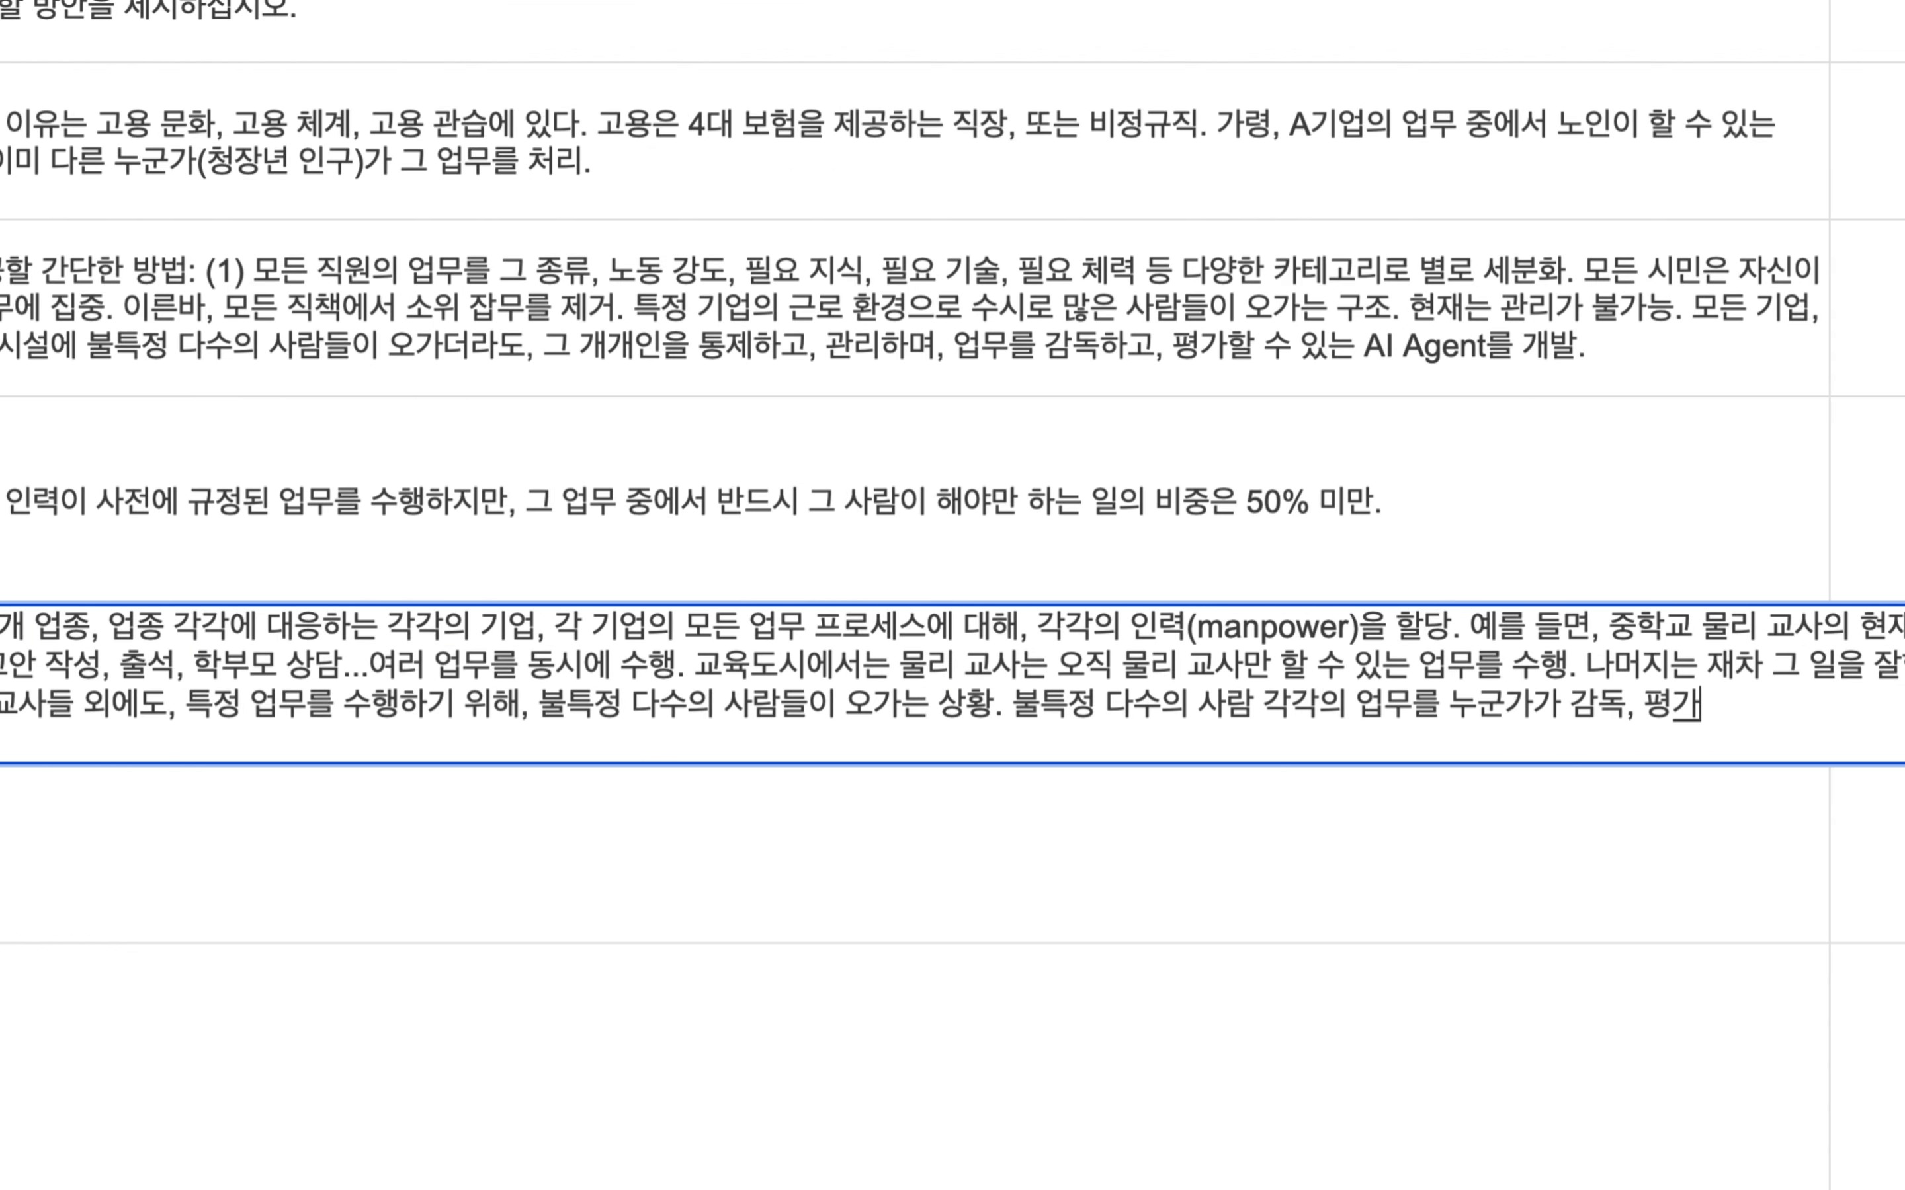
pyautogui.press('BackSpace')
pyautogui.write('가.')
pyautogui.click(1377, 706)
pyautogui.press('BackSpace')
pyautogui.write('미ㅊ')
# Step: Add the closing sentence "그 누군가는 AI Agent." to the row 11 text and highlight its "누군가는 AI Agent"
pyautogui.click(1521, 711)
pyautogui.write('그 누구')
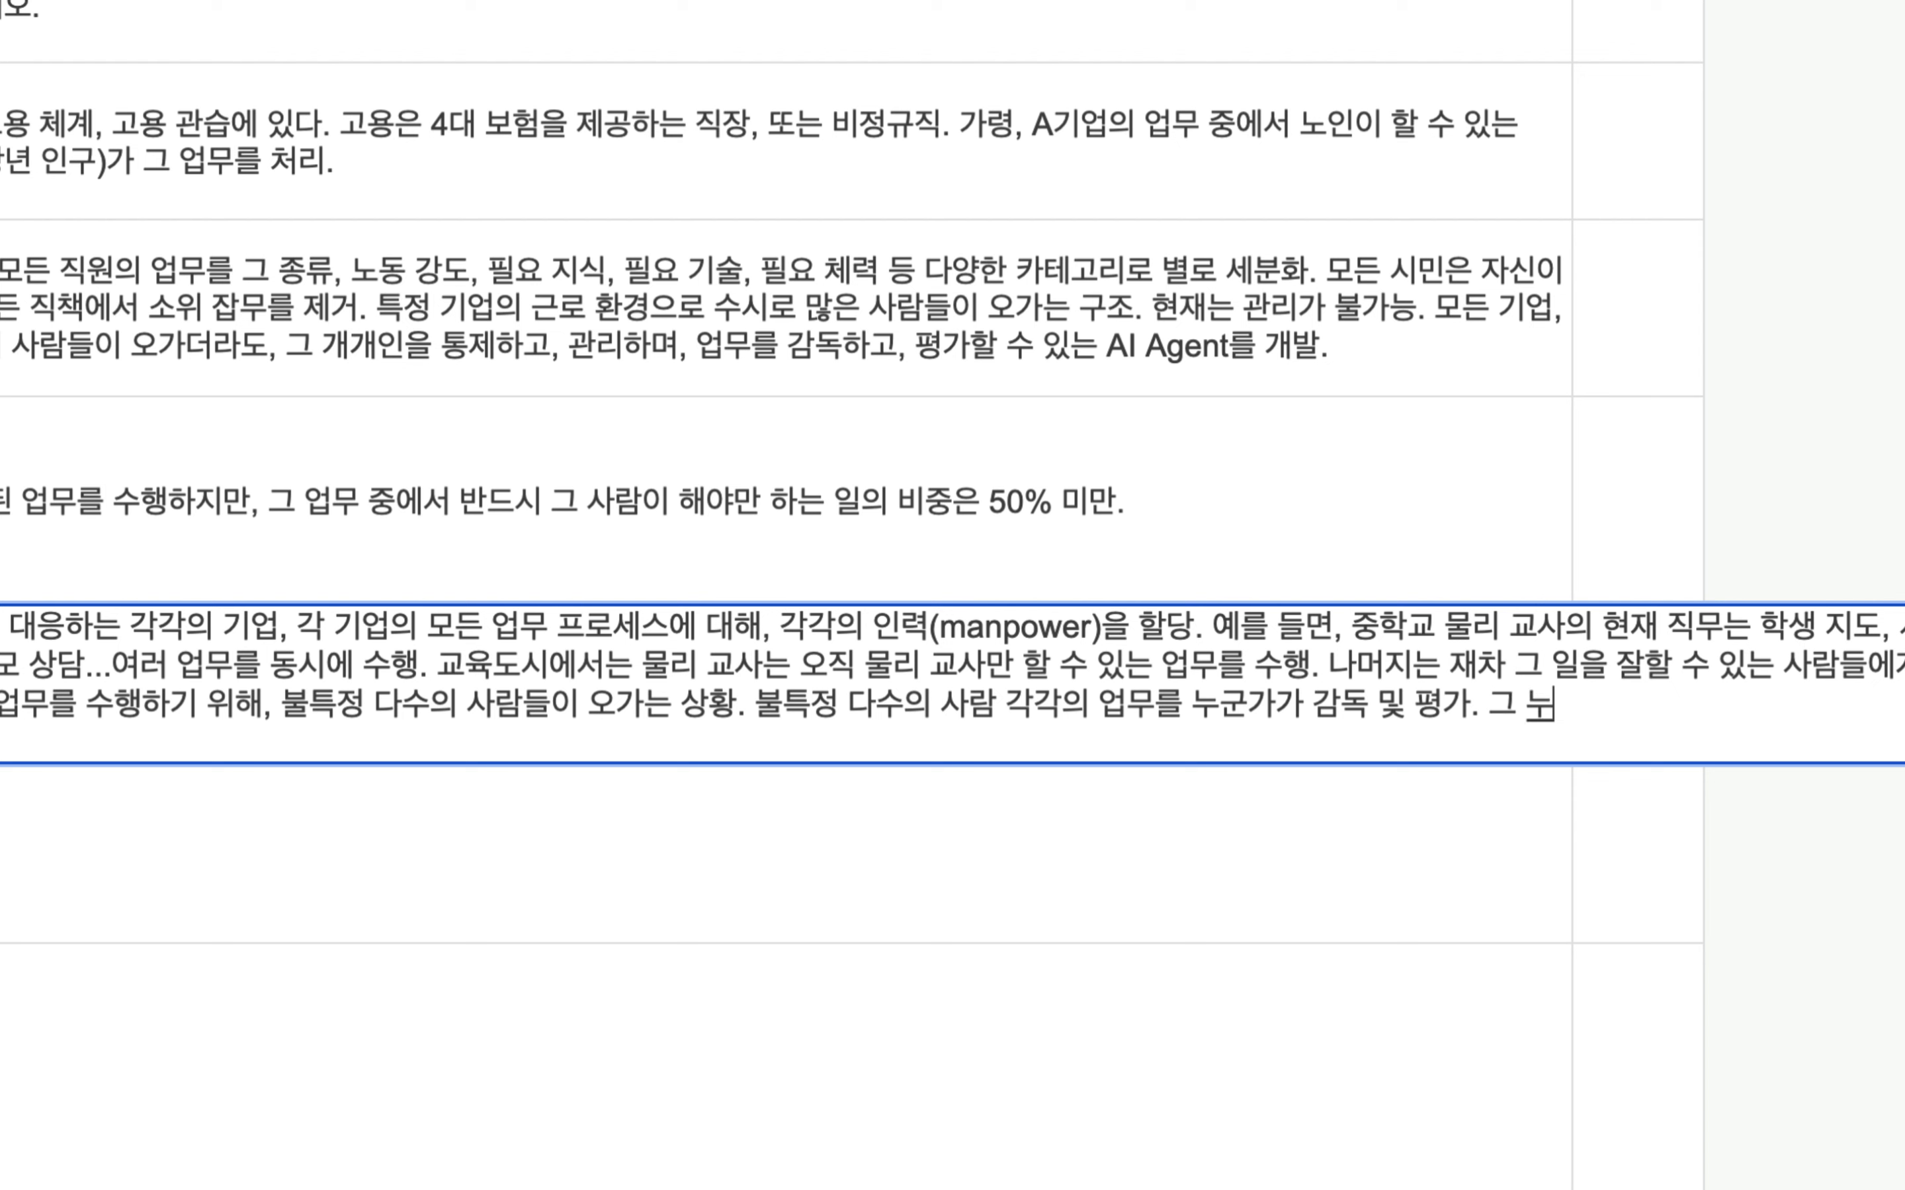
pyautogui.write(' 느')
pyautogui.press('BackSpace')
pyautogui.press('BackSpace')
pyautogui.press('BackSpace')
pyautogui.write('군가는 AI Agent.')
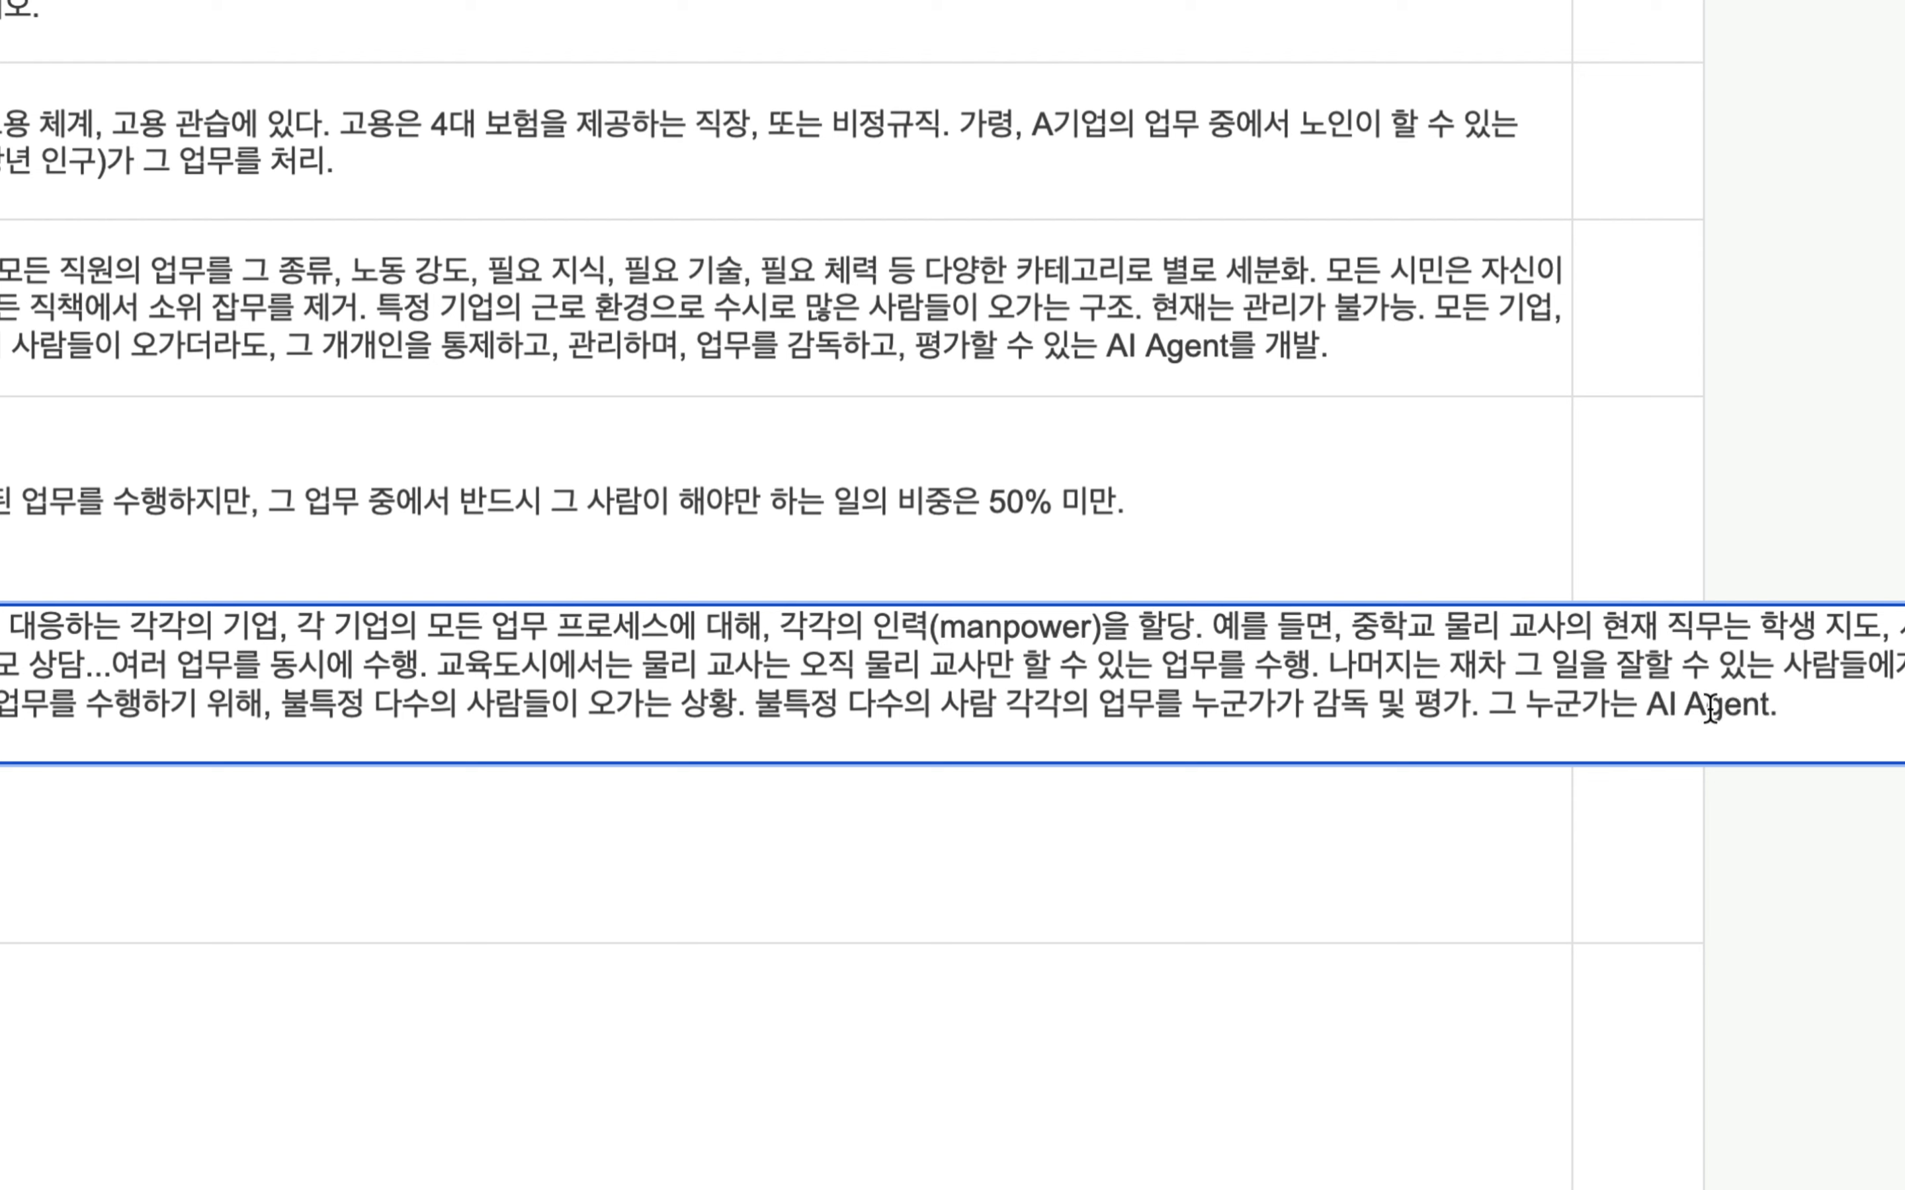
pyautogui.doubleClick(1757, 706)
pyautogui.moveTo(1757, 706); pyautogui.dragTo(1527, 706)
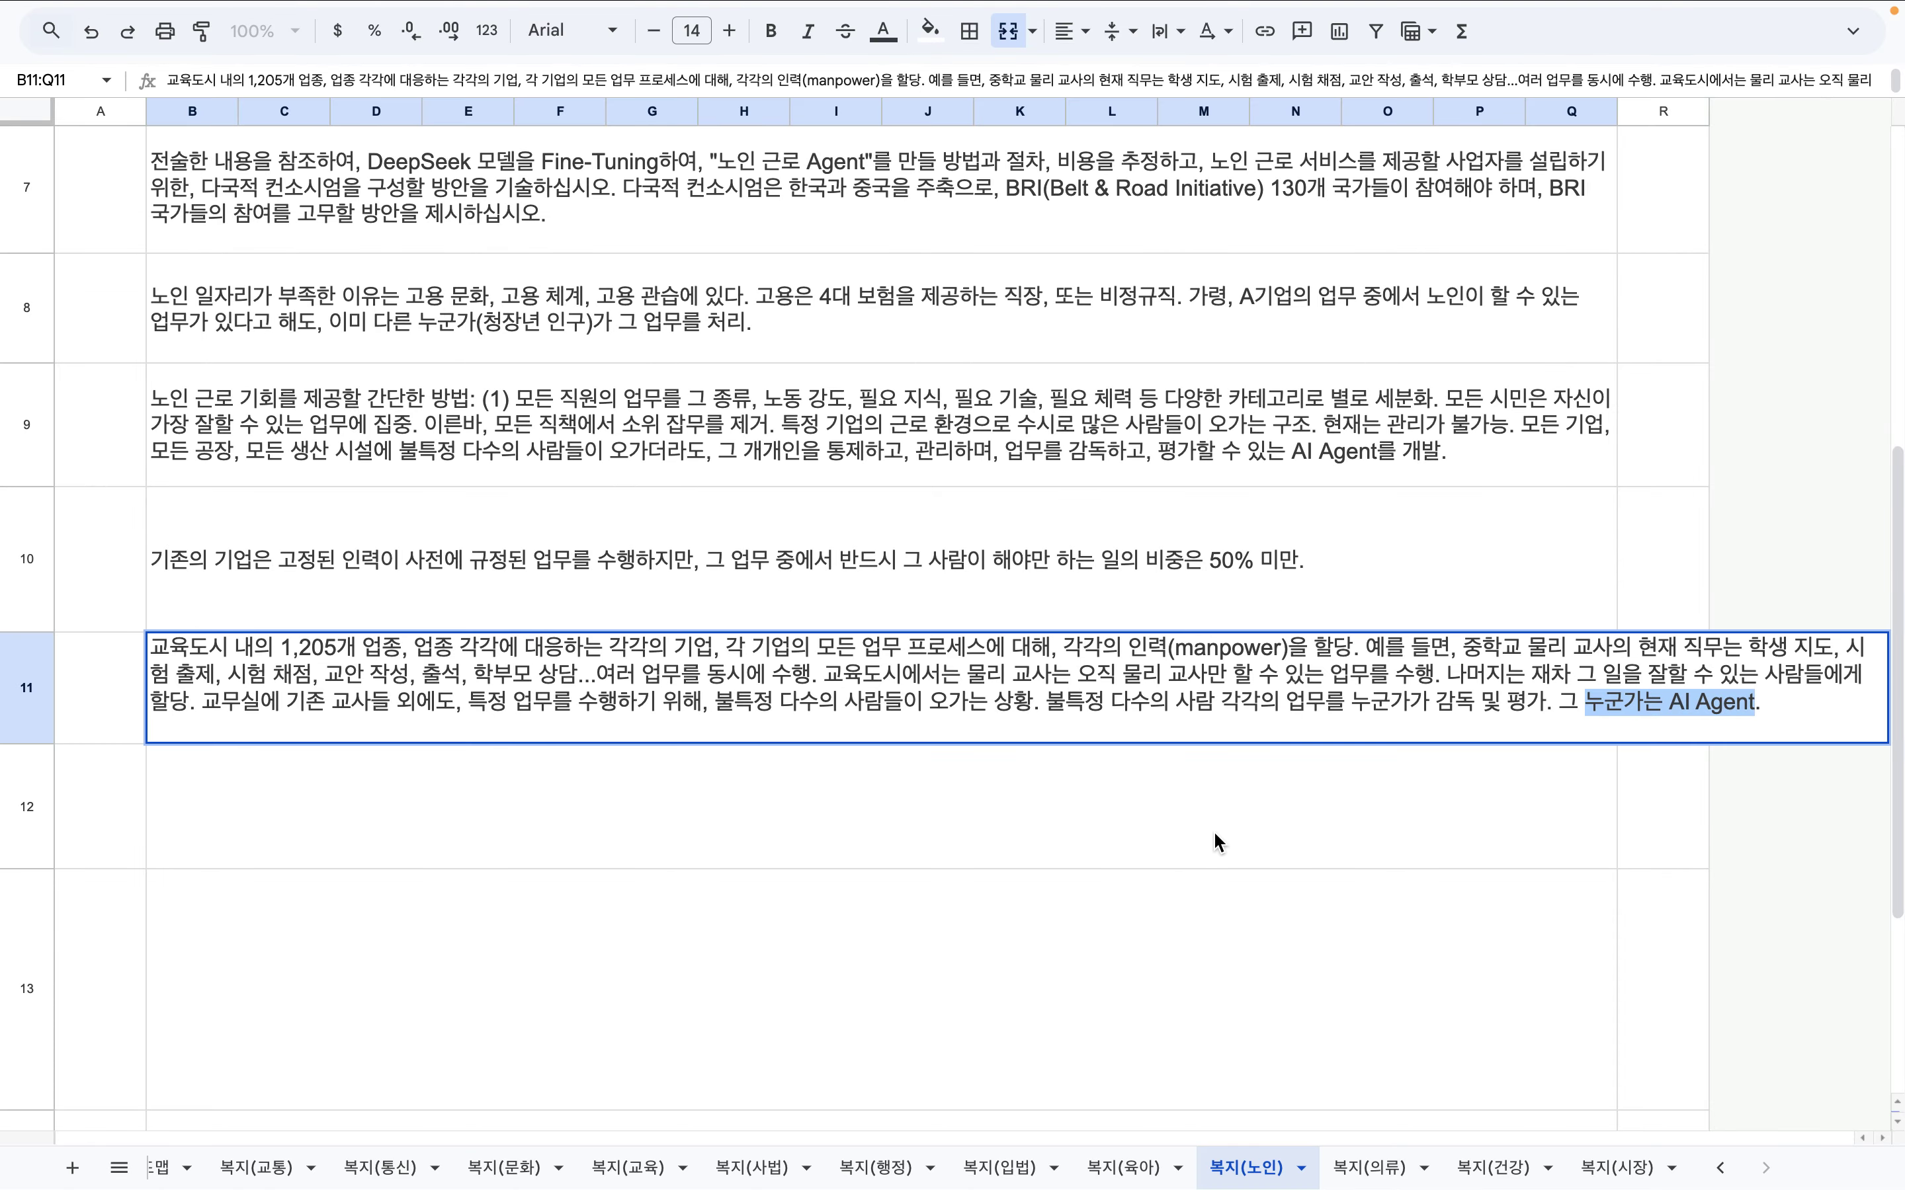
# Step: Finish editing the row 11 paragraph and enlarge the height of row 11
pyautogui.click(1218, 843)
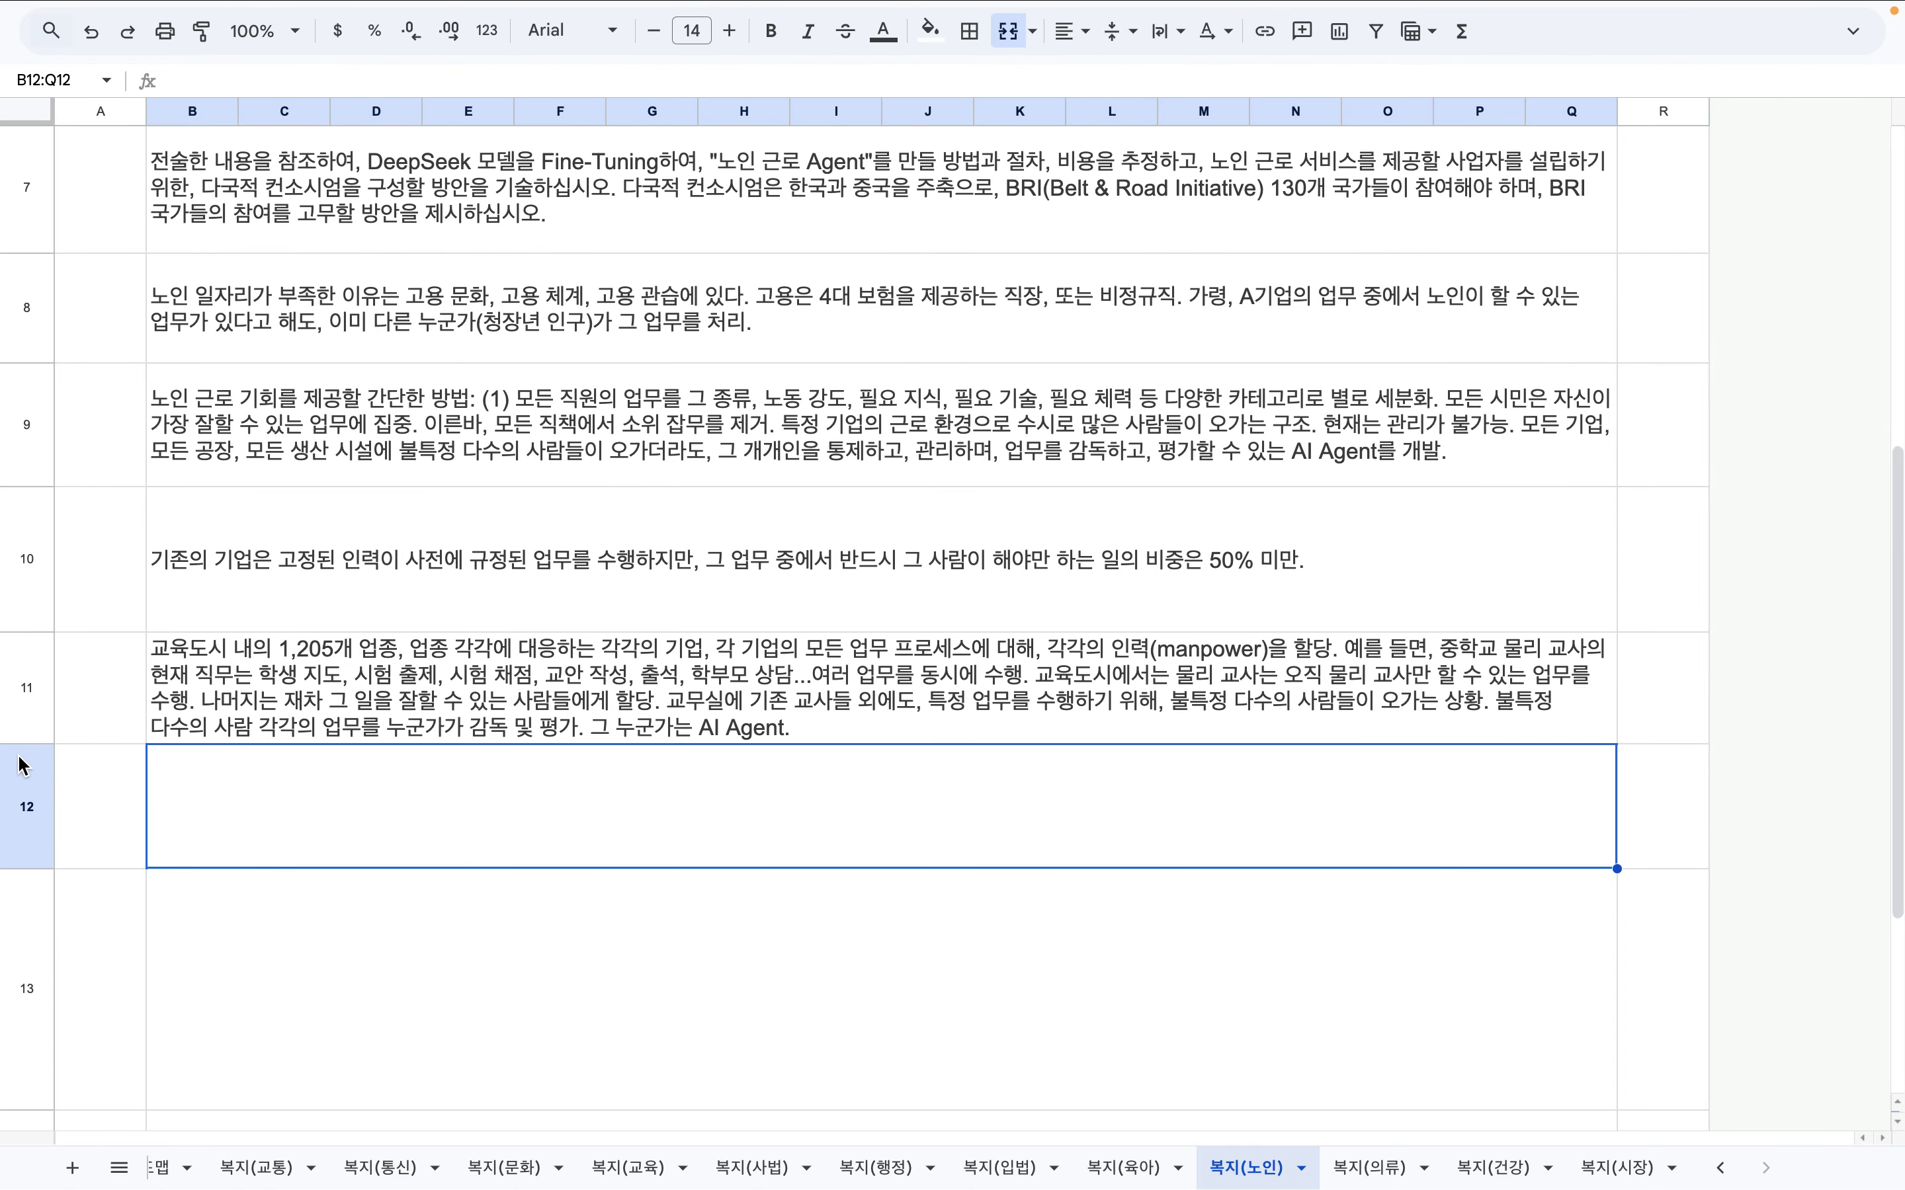
pyautogui.moveTo(24, 744); pyautogui.dragTo(24, 1016)
pyautogui.click(329, 618)
# Step: Review the prompt paragraphs under the "노인 복지 Agent" title from the beginning of the sheet
pyautogui.scroll(8, 328, 619)
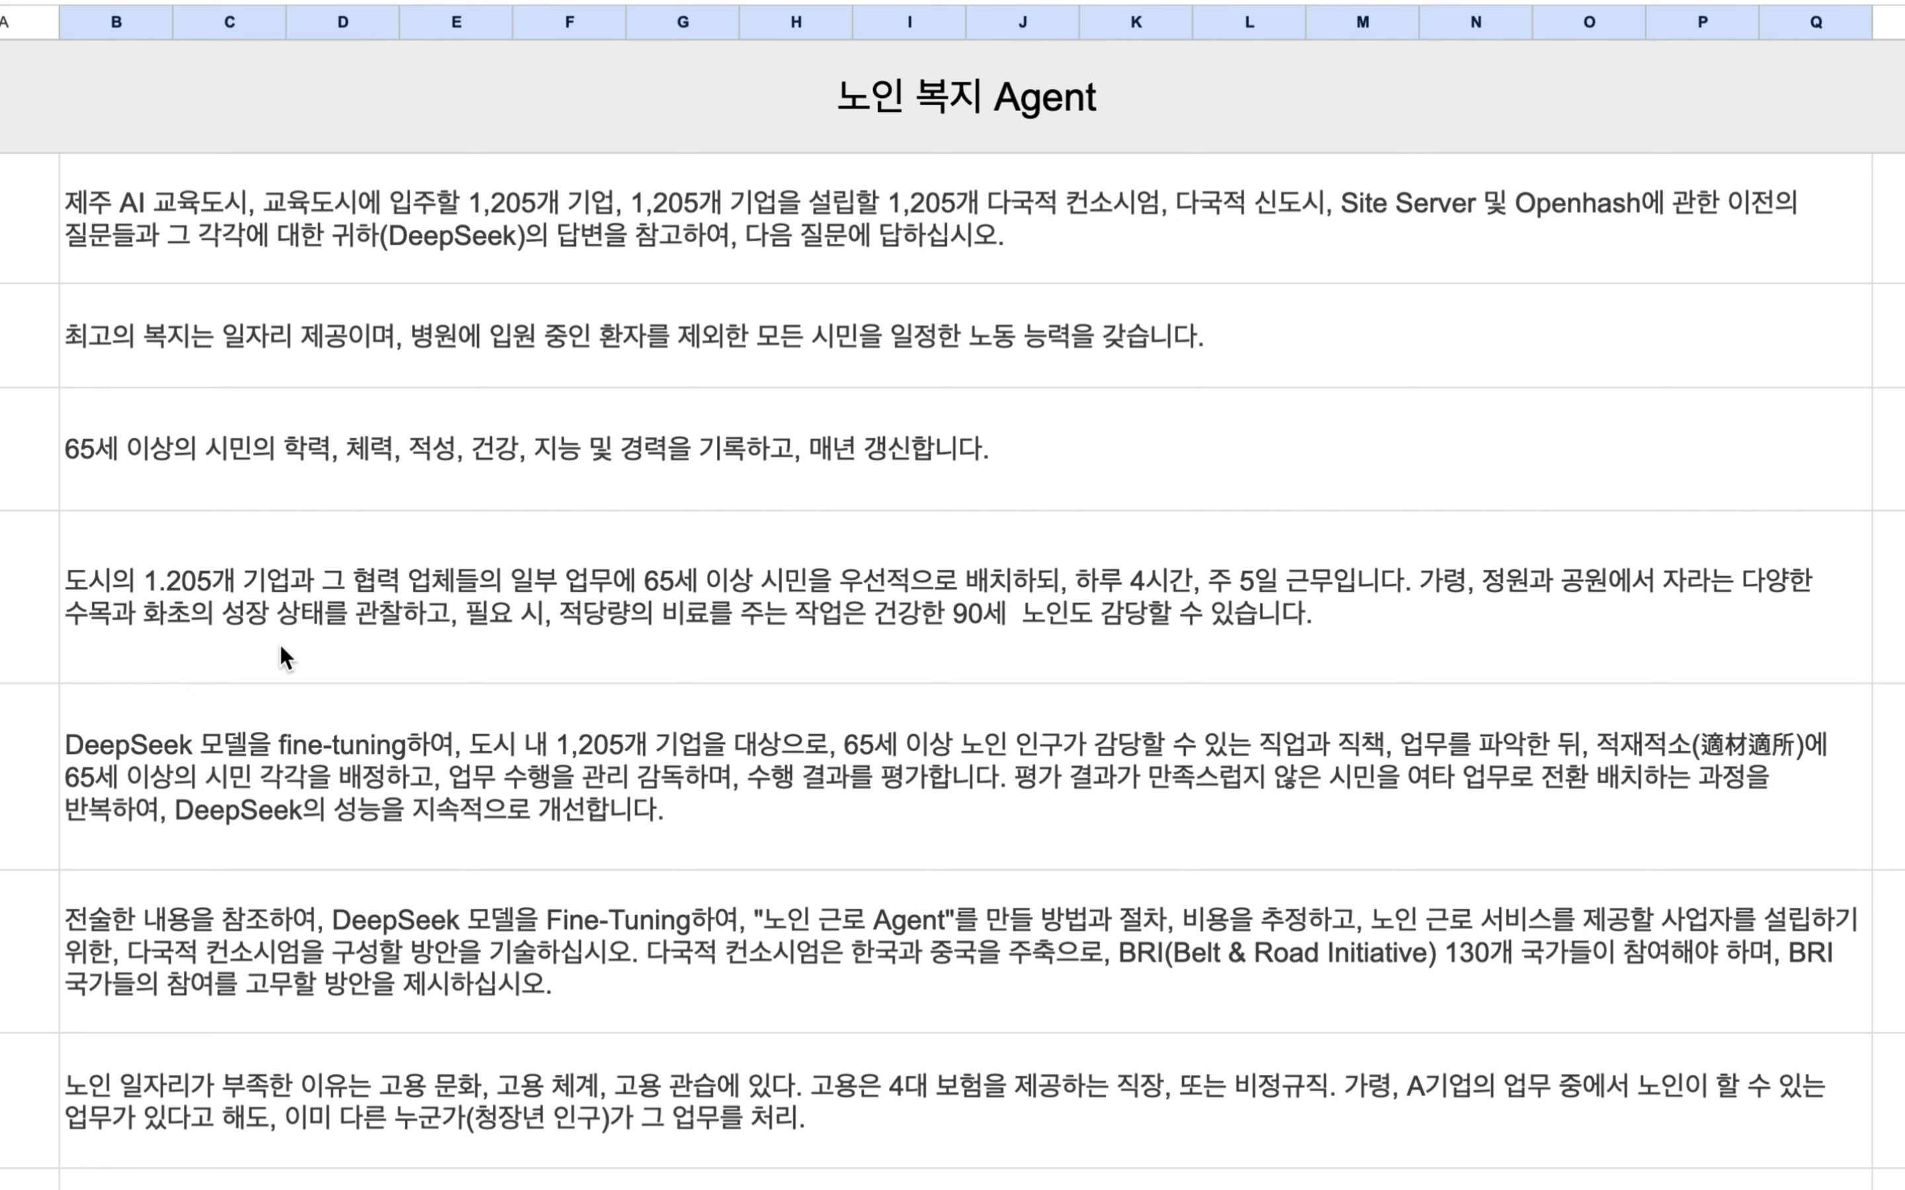
pyautogui.scroll(-2, 281, 647)
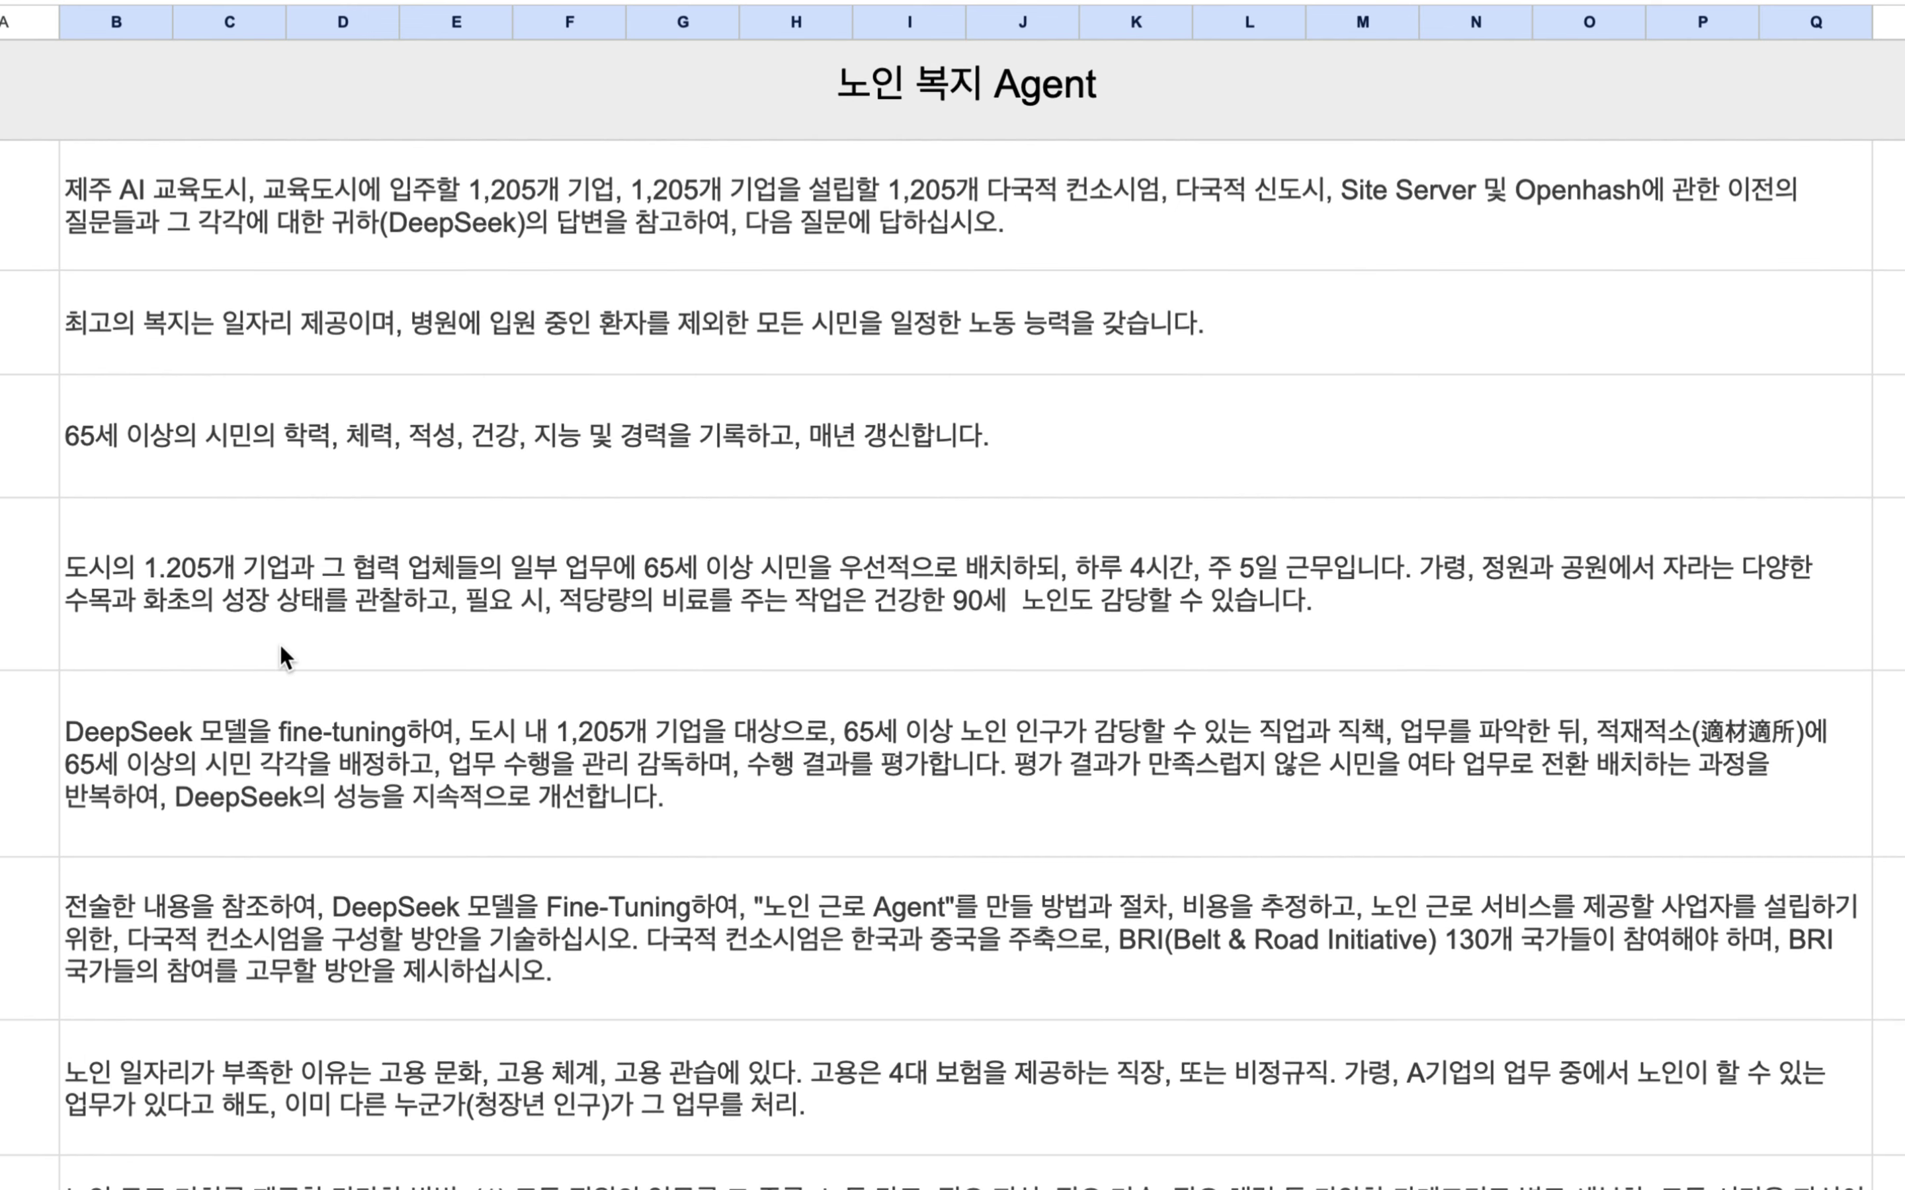
pyautogui.scroll(-2, 279, 645)
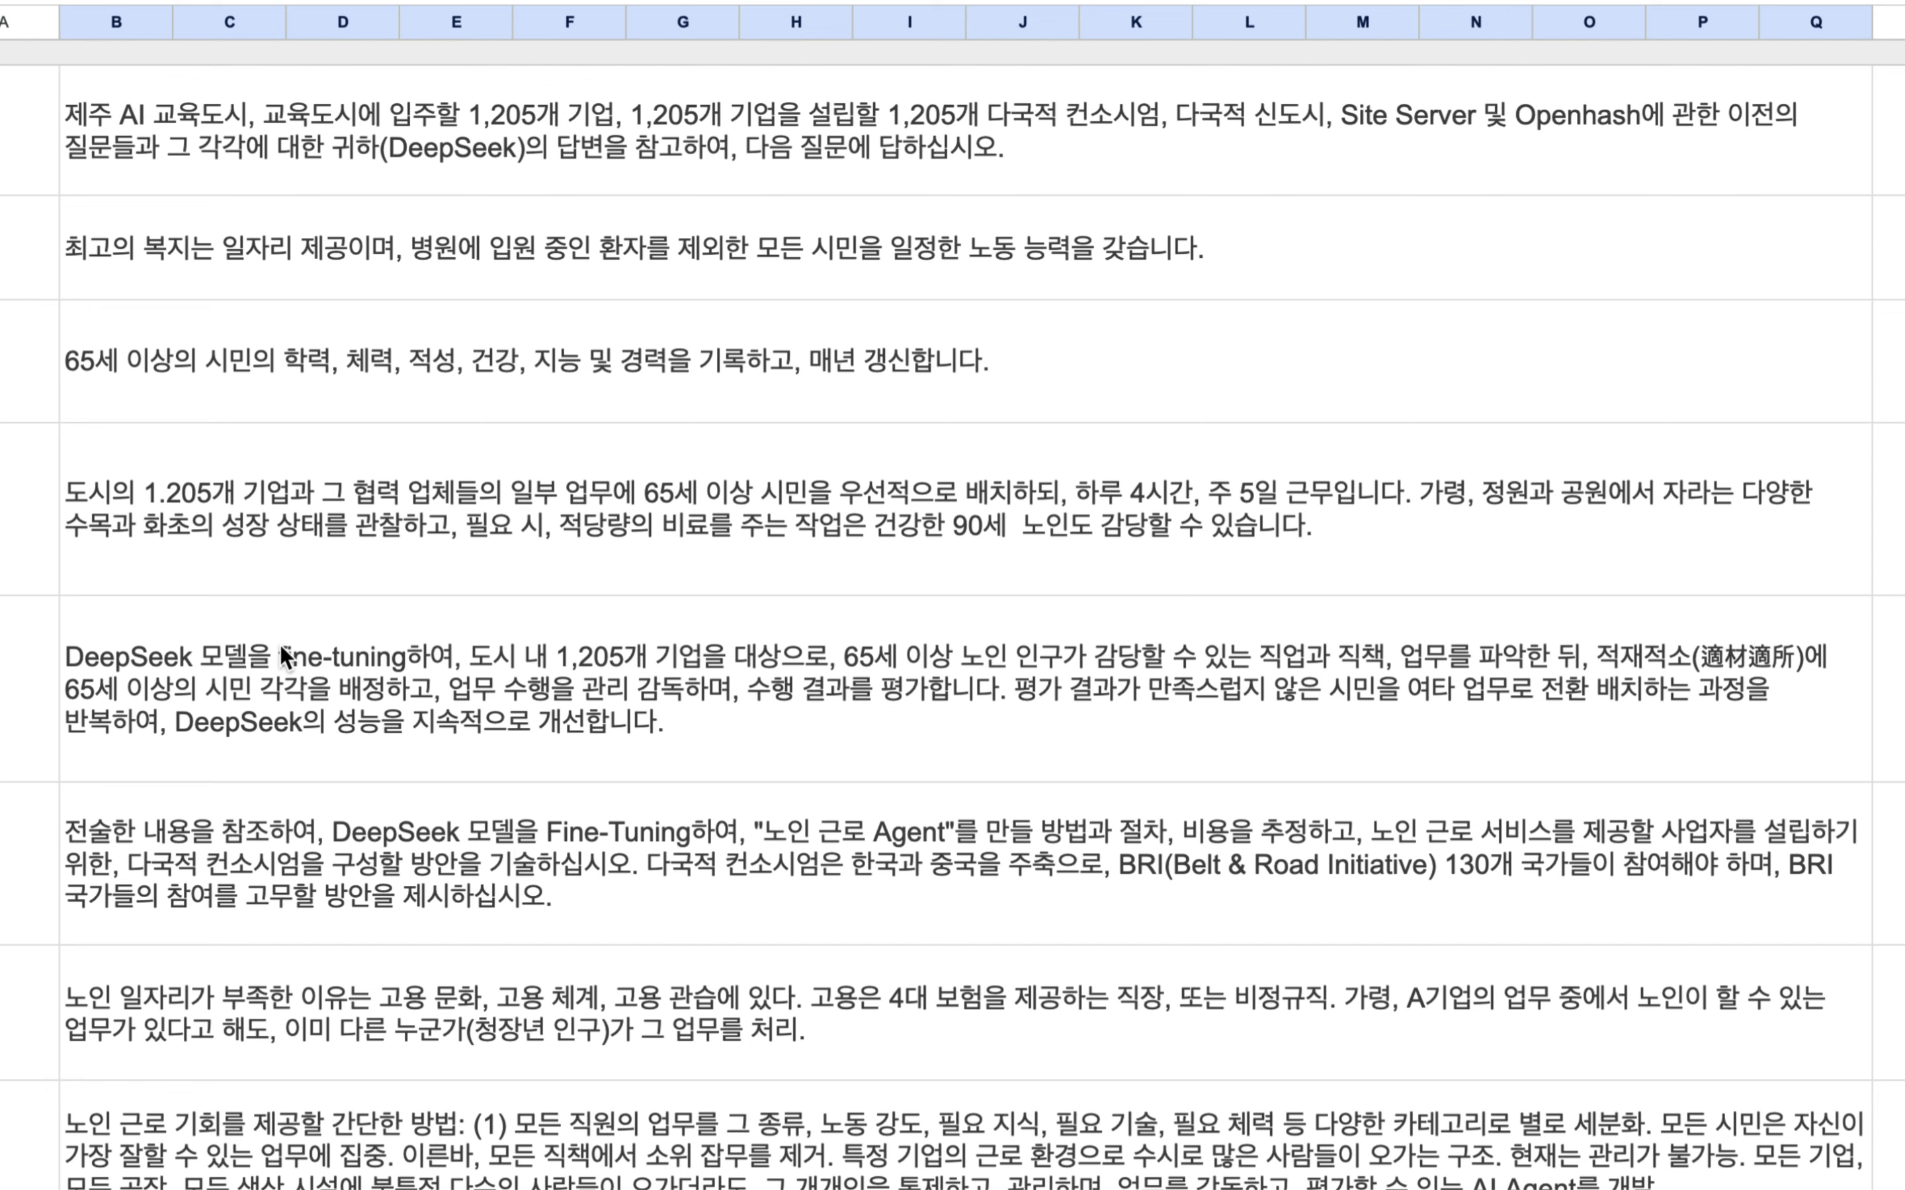
pyautogui.scroll(-2, 279, 645)
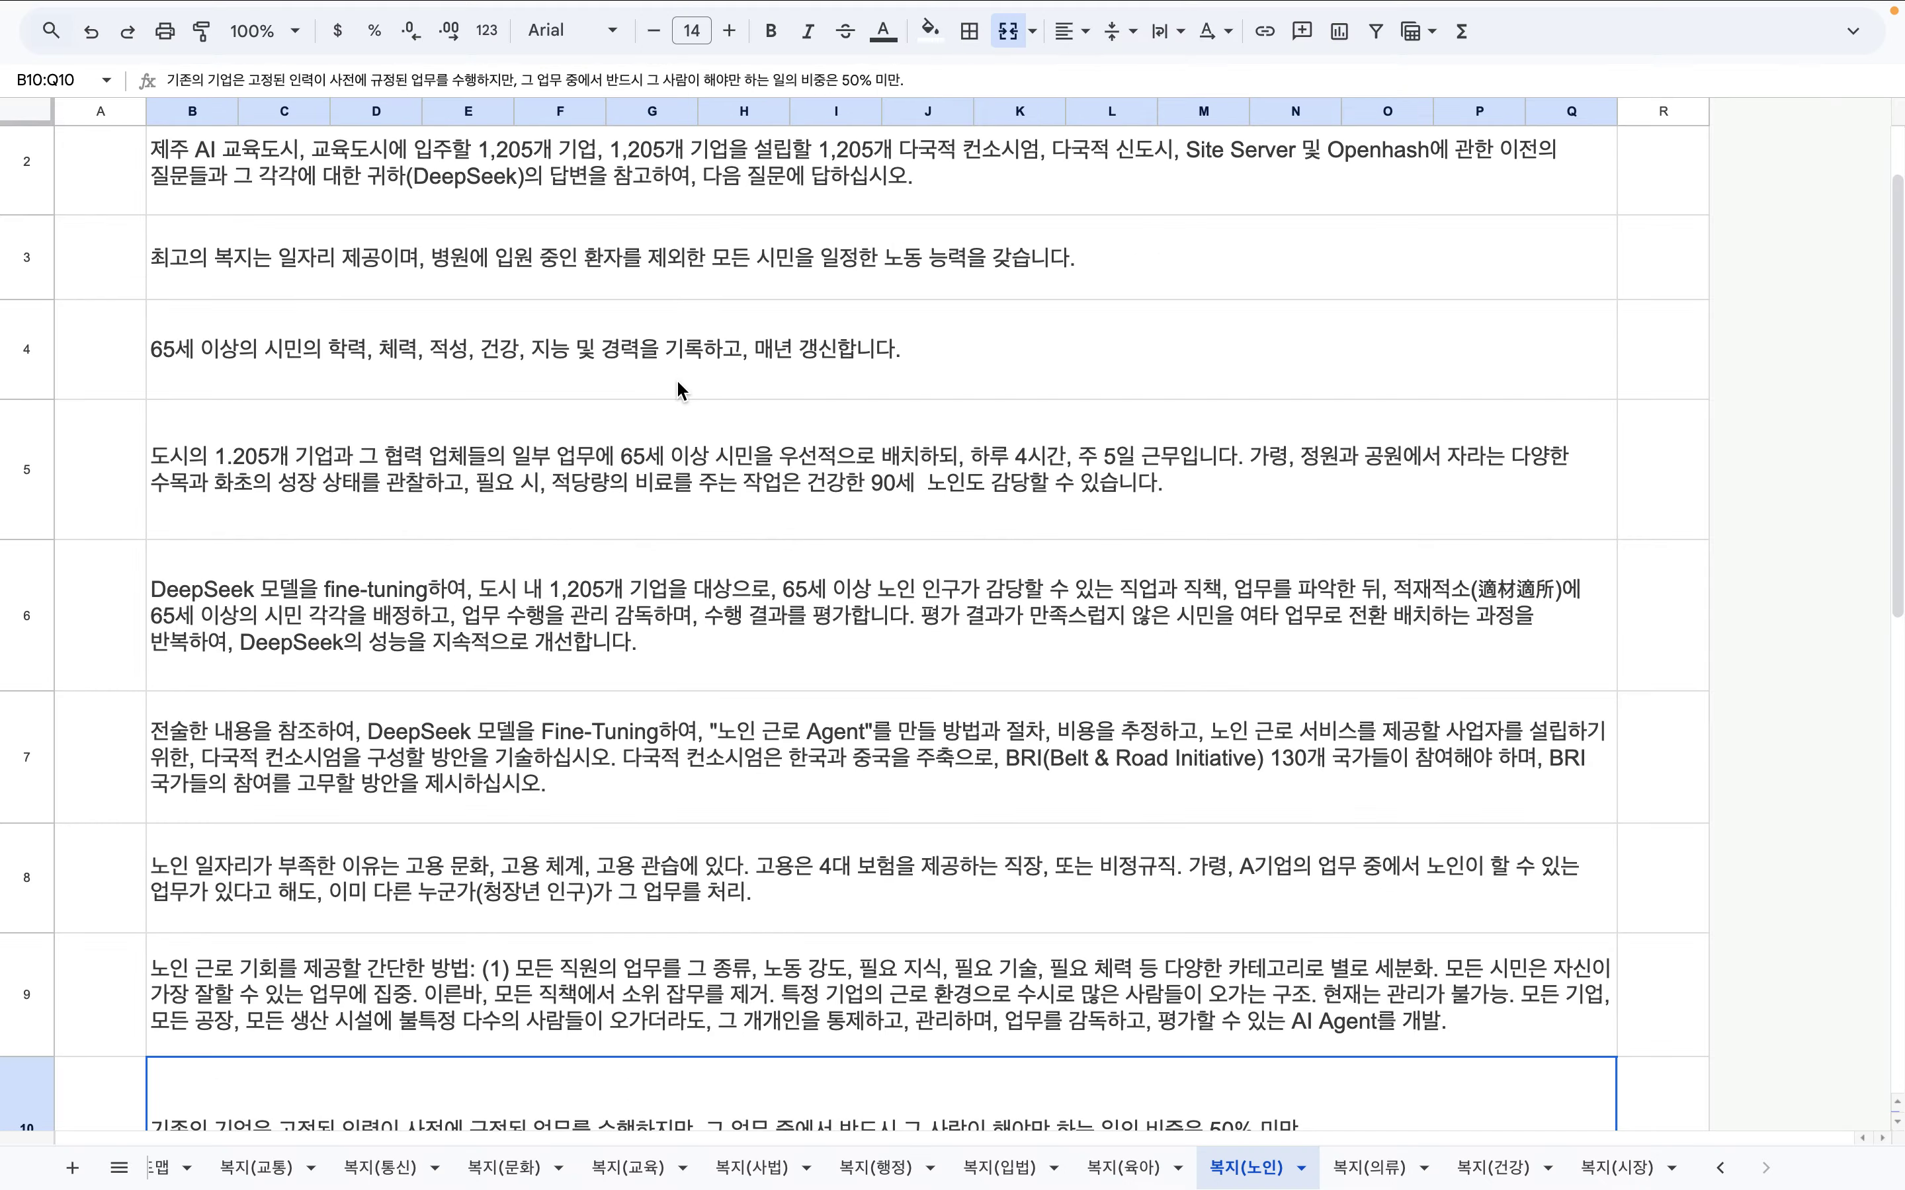
# Step: Switch to the DeepSeek chat "제주 AI 교육도시" and examine the required data under "1단계: 데이터 수집 및 전처리" in the "노인 근로 Agent" answer
pyautogui.hotkey('ctrl', 'Right')
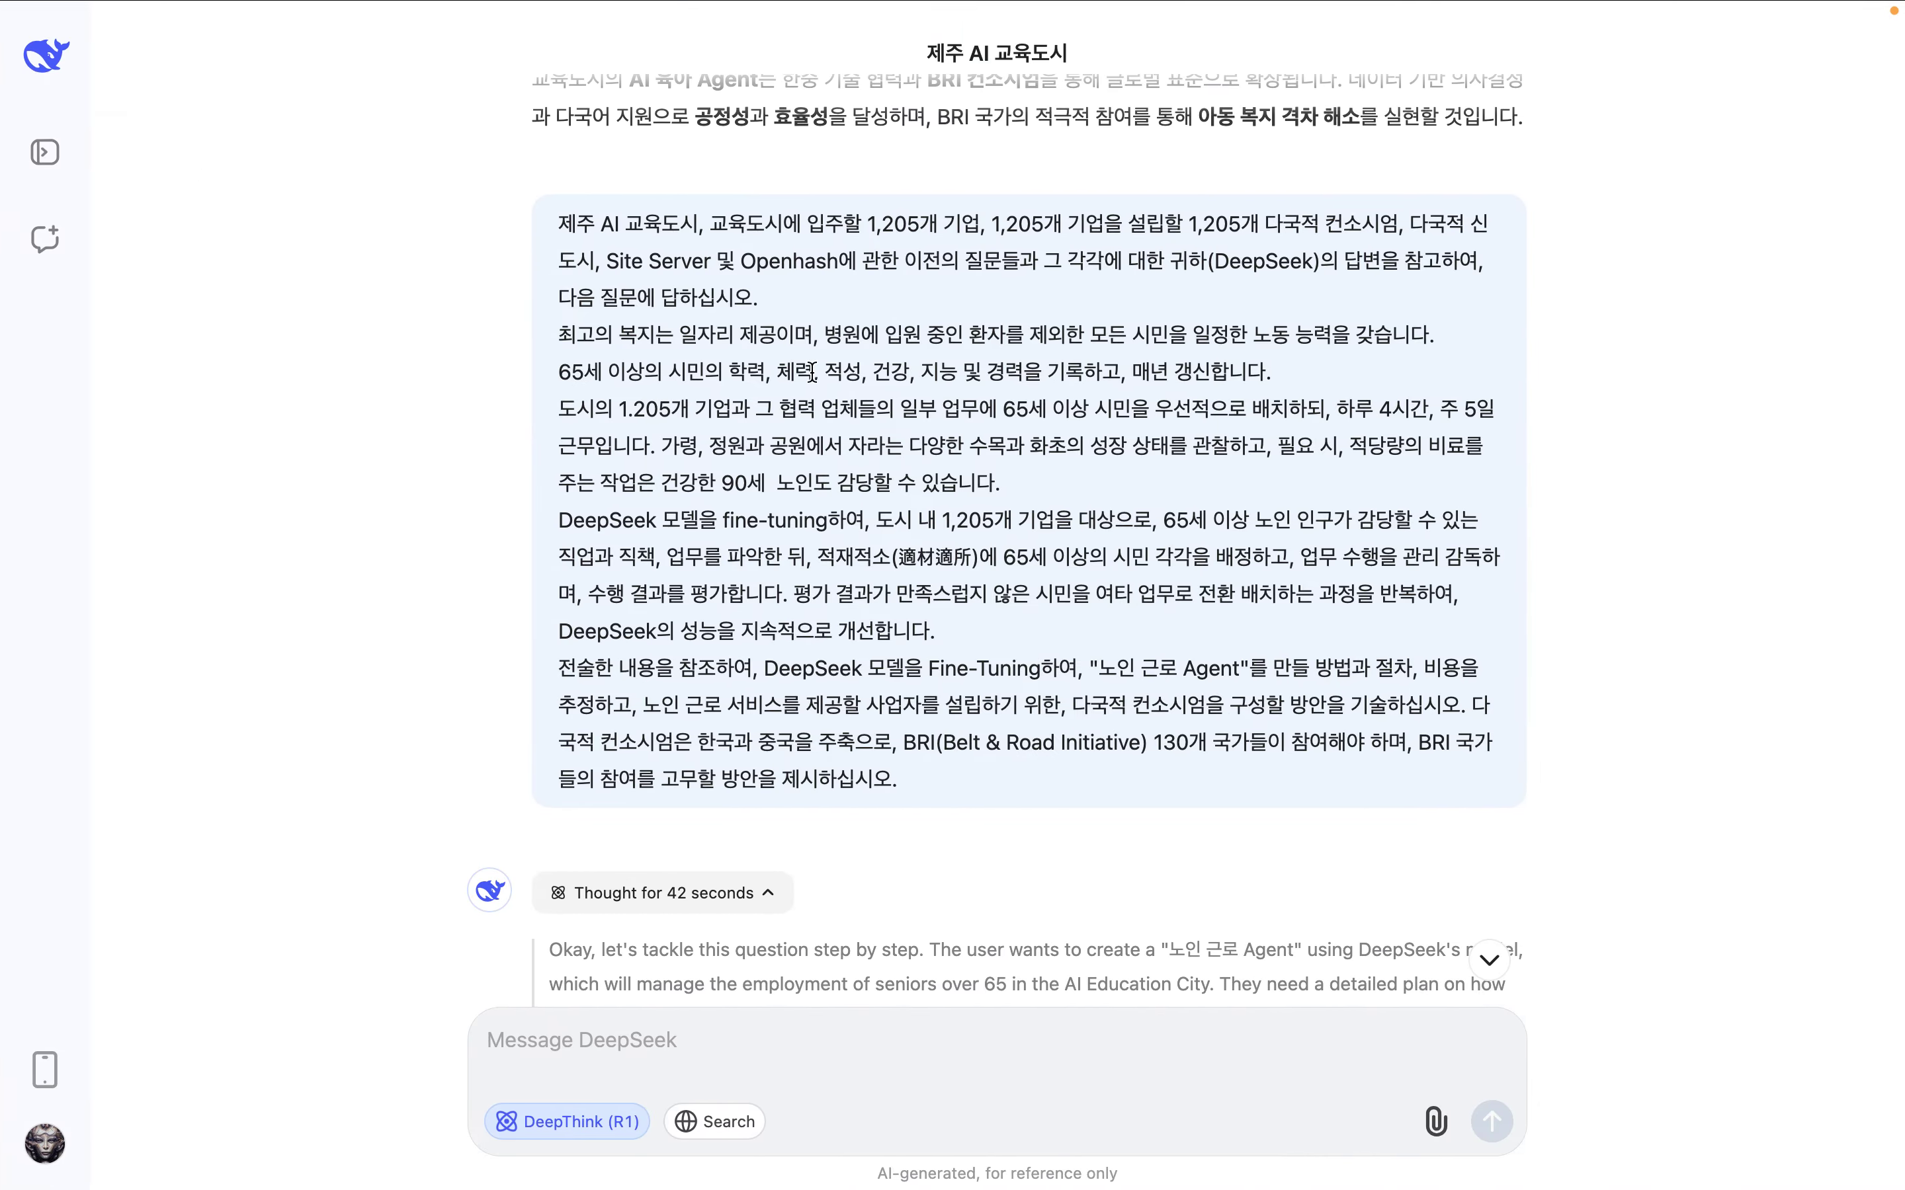
pyautogui.scroll(-20, 812, 370)
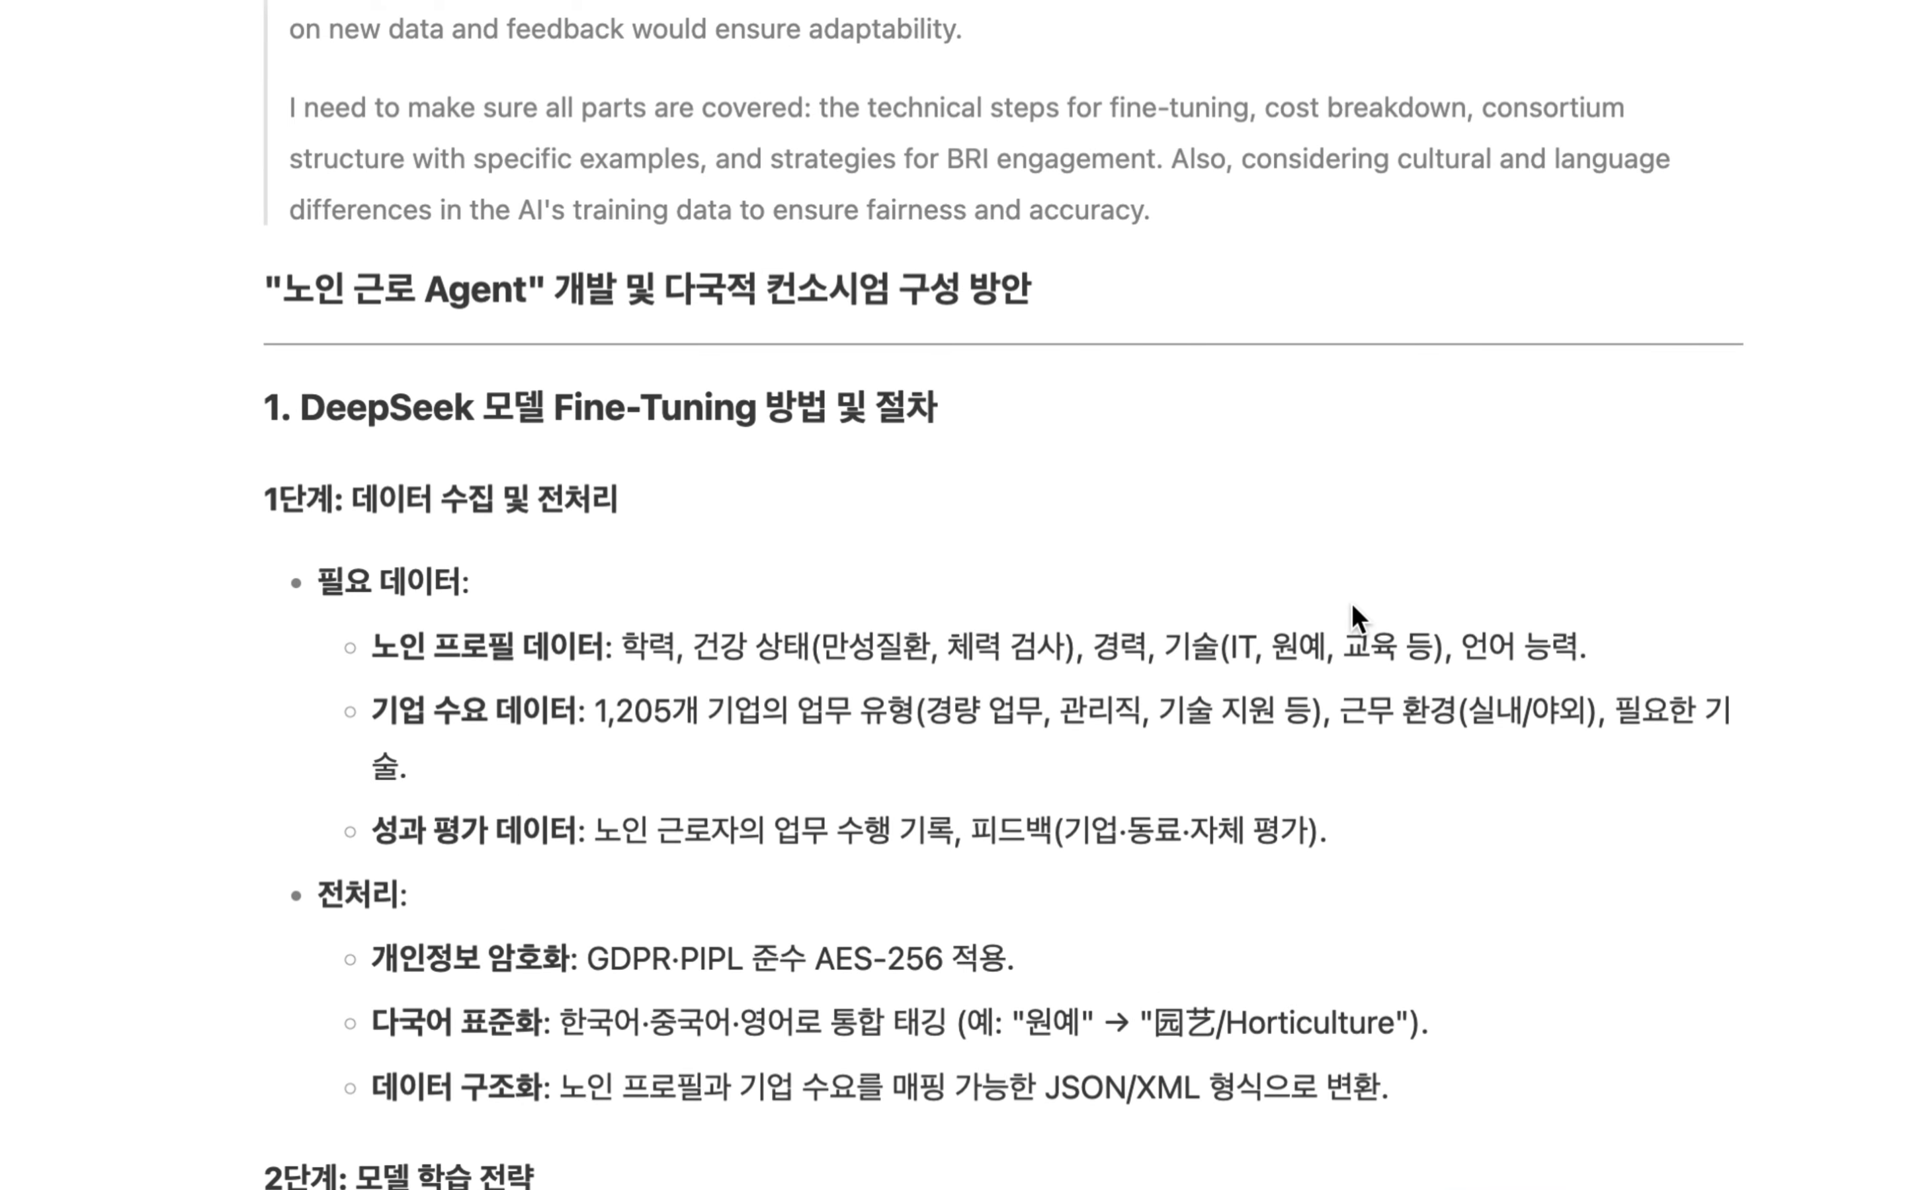
pyautogui.moveTo(624, 647); pyautogui.dragTo(1562, 624)
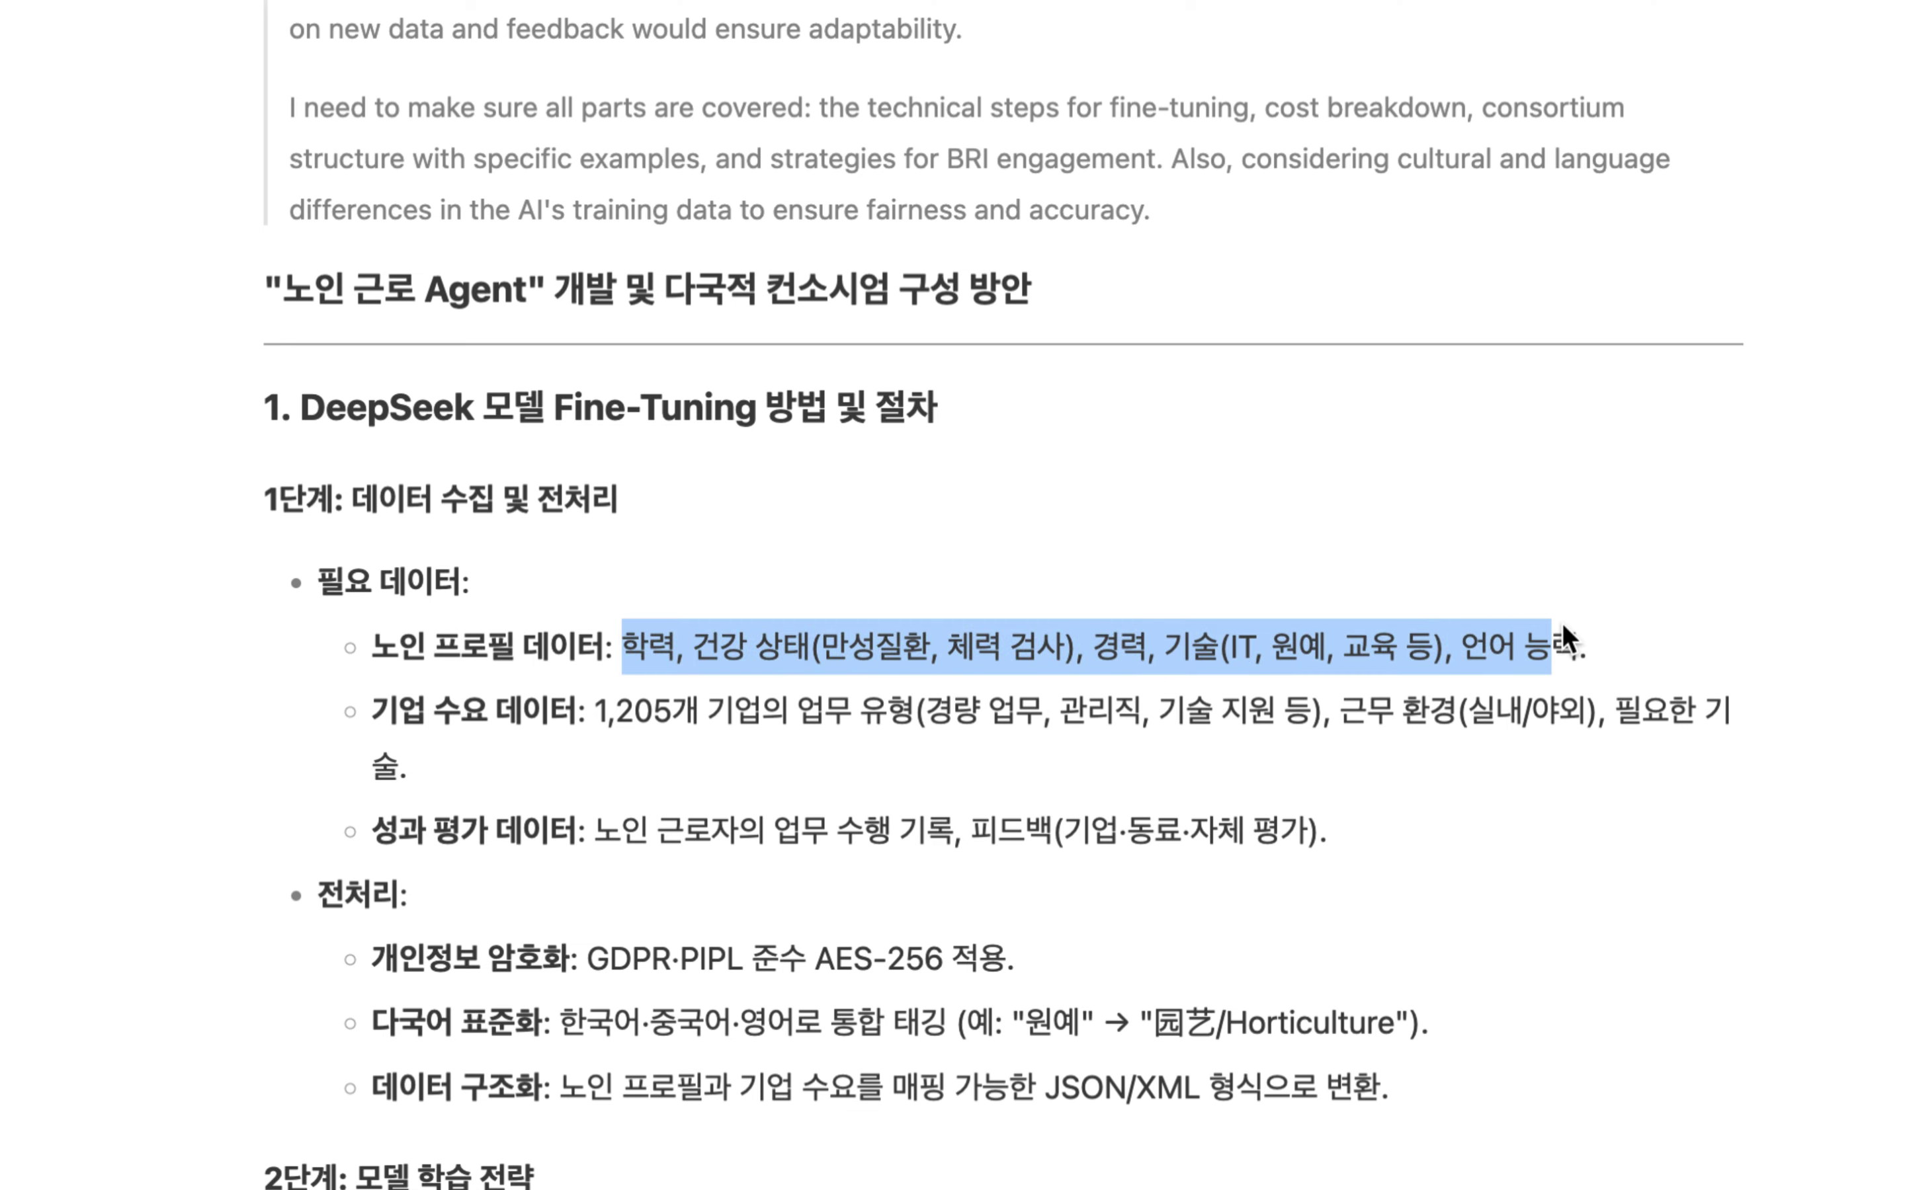
pyautogui.scroll(-1, 1562, 624)
pyautogui.scroll(-5, 1562, 624)
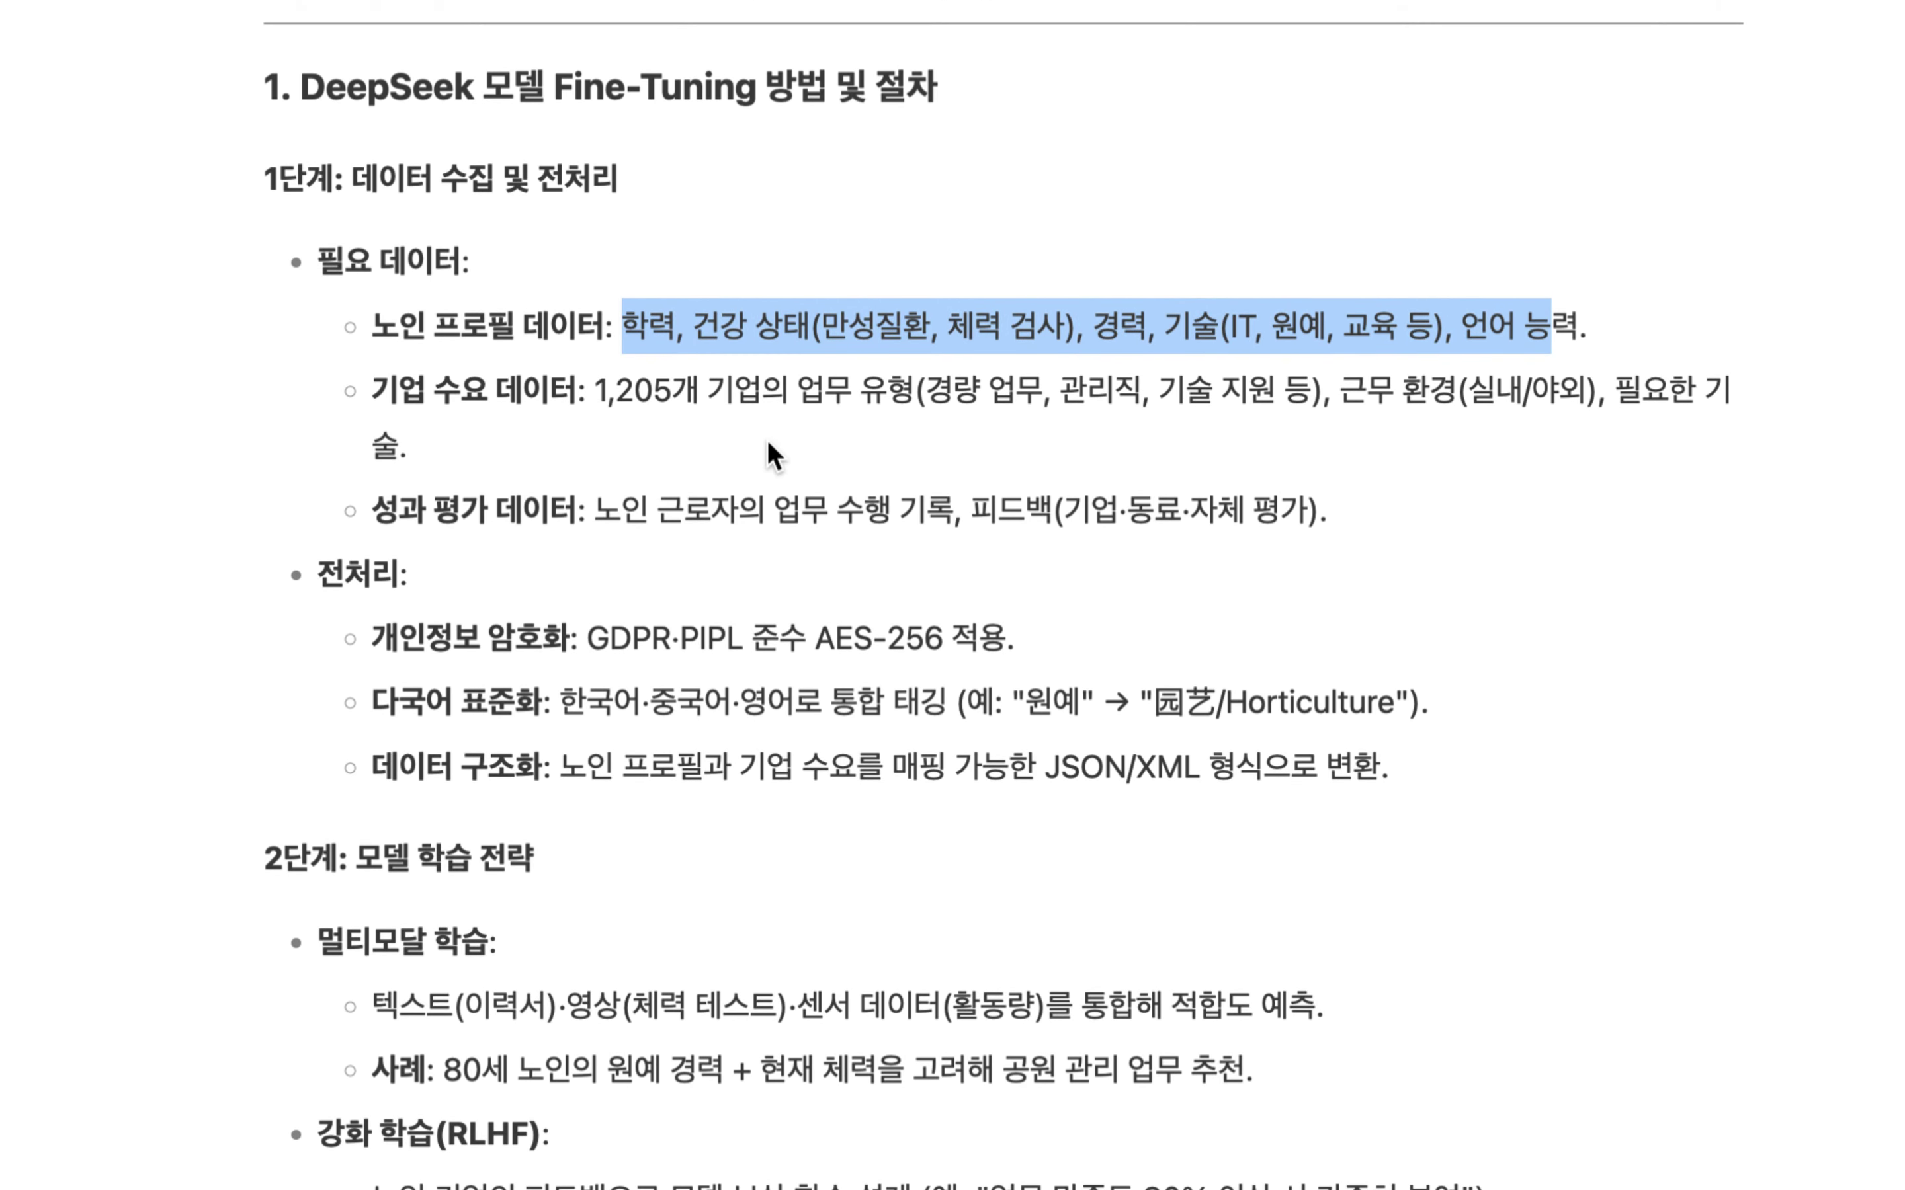
pyautogui.moveTo(399, 389); pyautogui.dragTo(1335, 376)
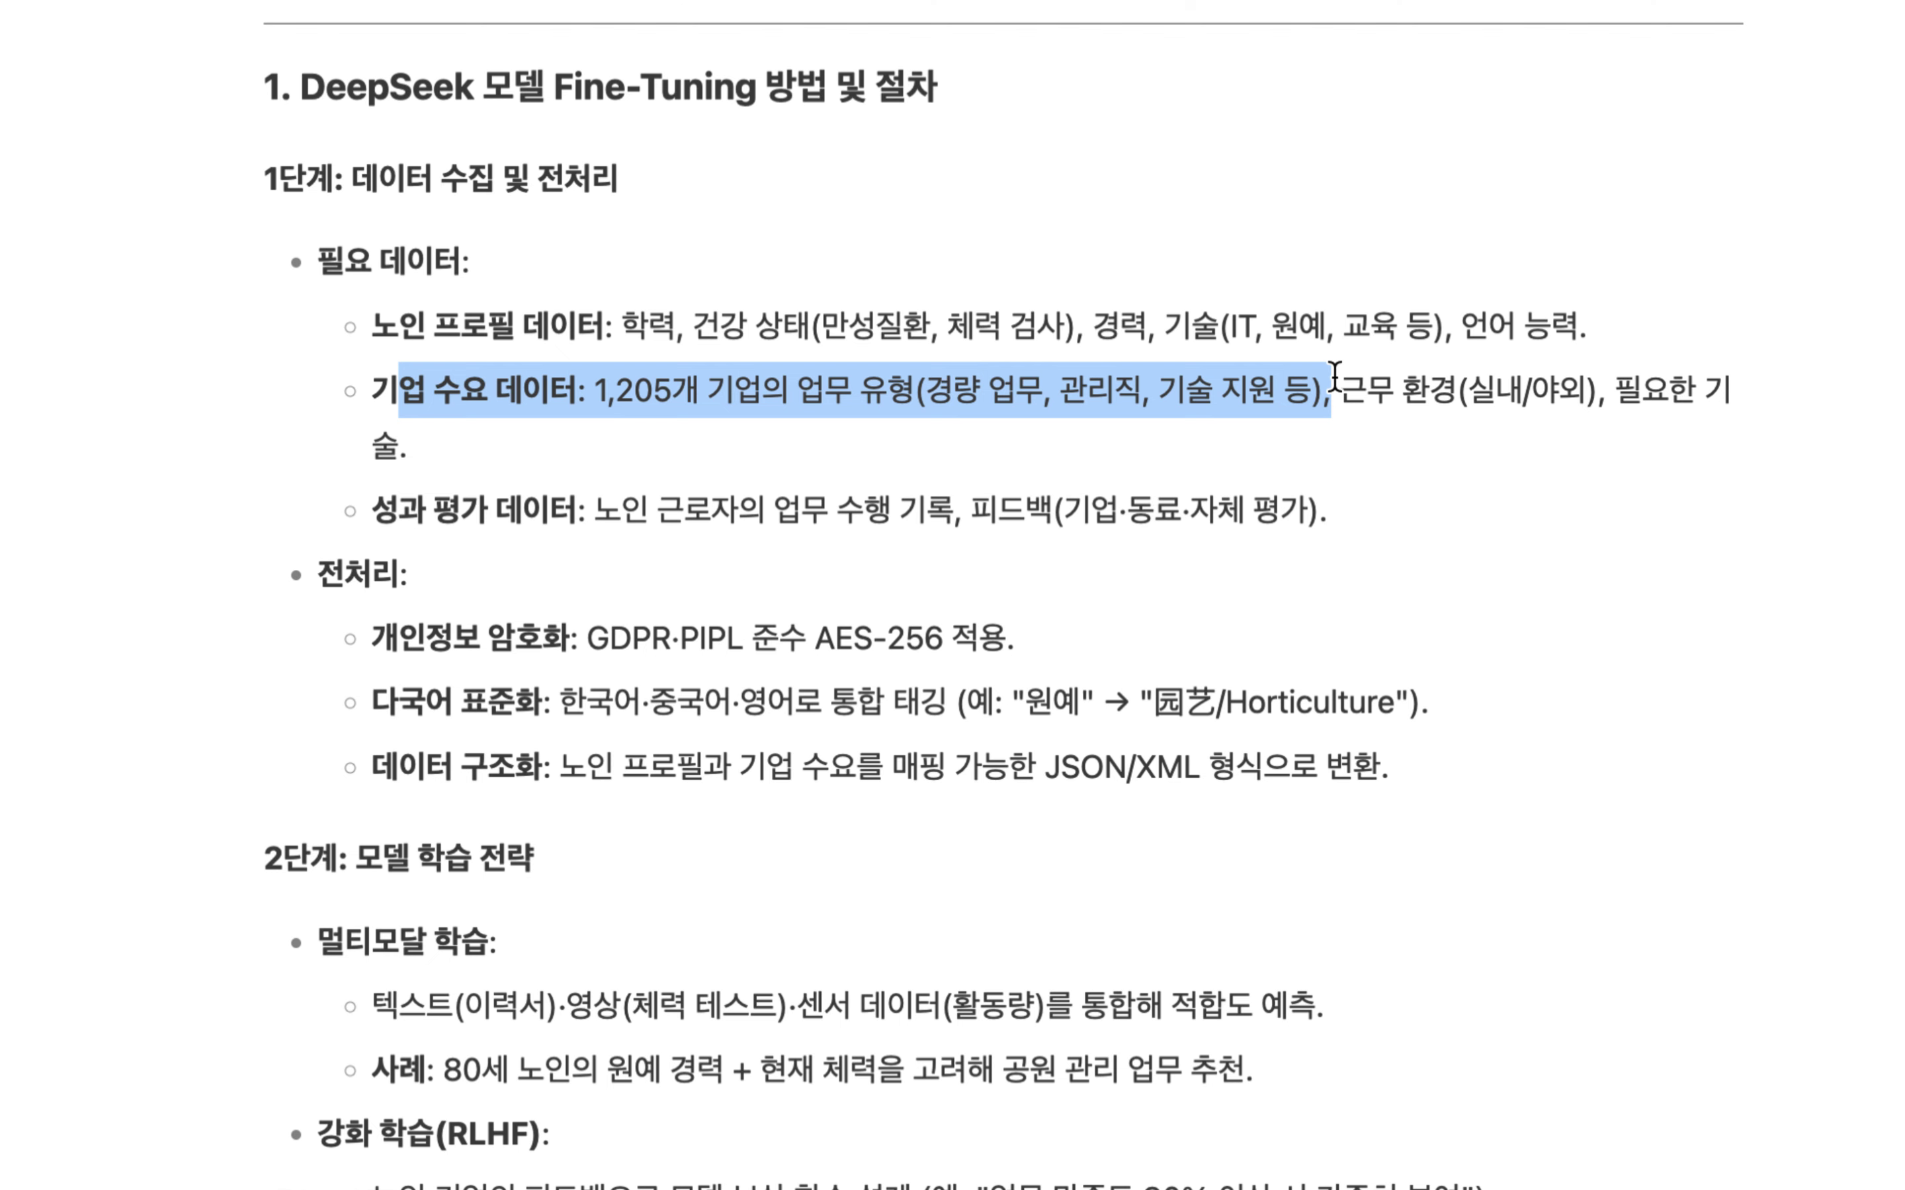
pyautogui.moveTo(1405, 391); pyautogui.dragTo(1562, 392)
pyautogui.scroll(-2, 1350, 563)
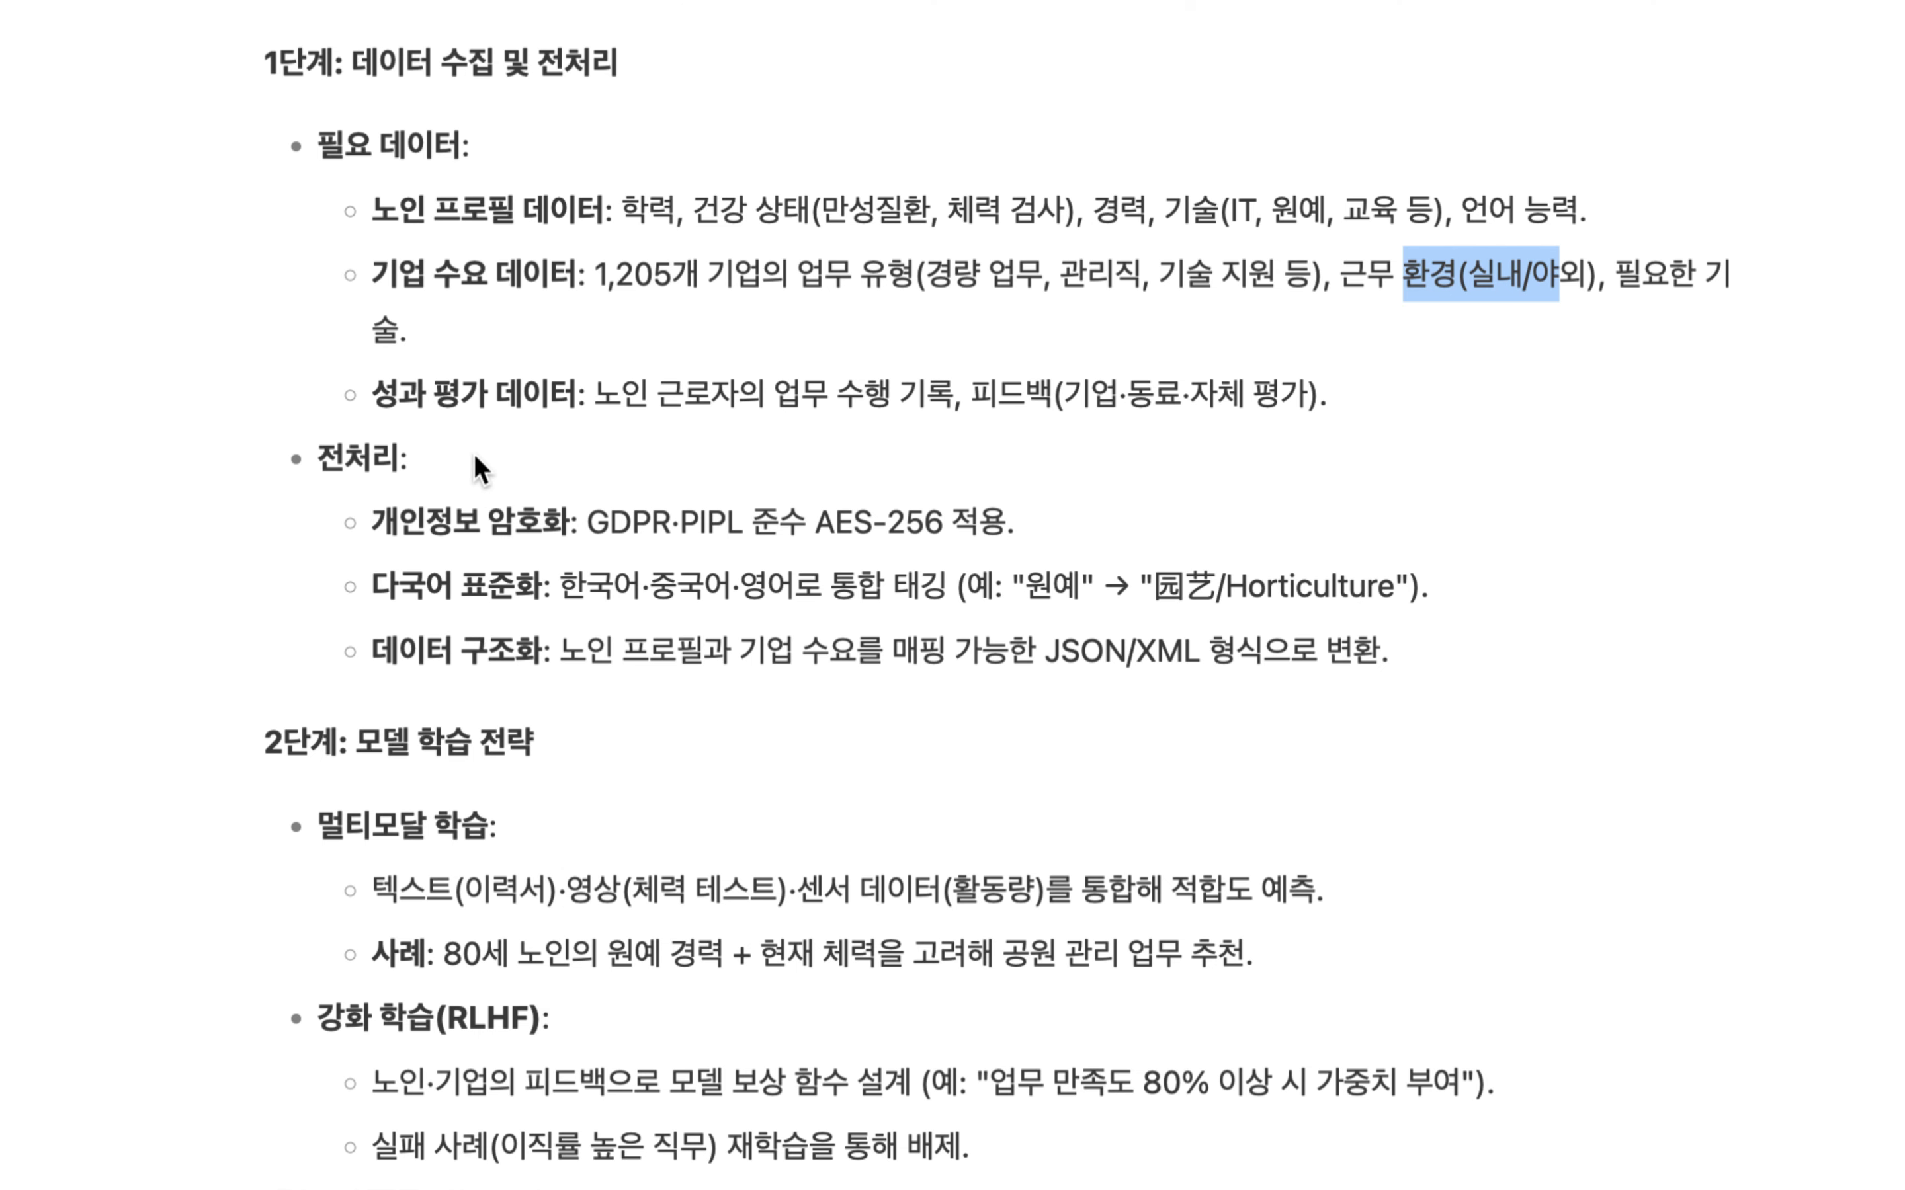
pyautogui.moveTo(399, 394); pyautogui.dragTo(1109, 377)
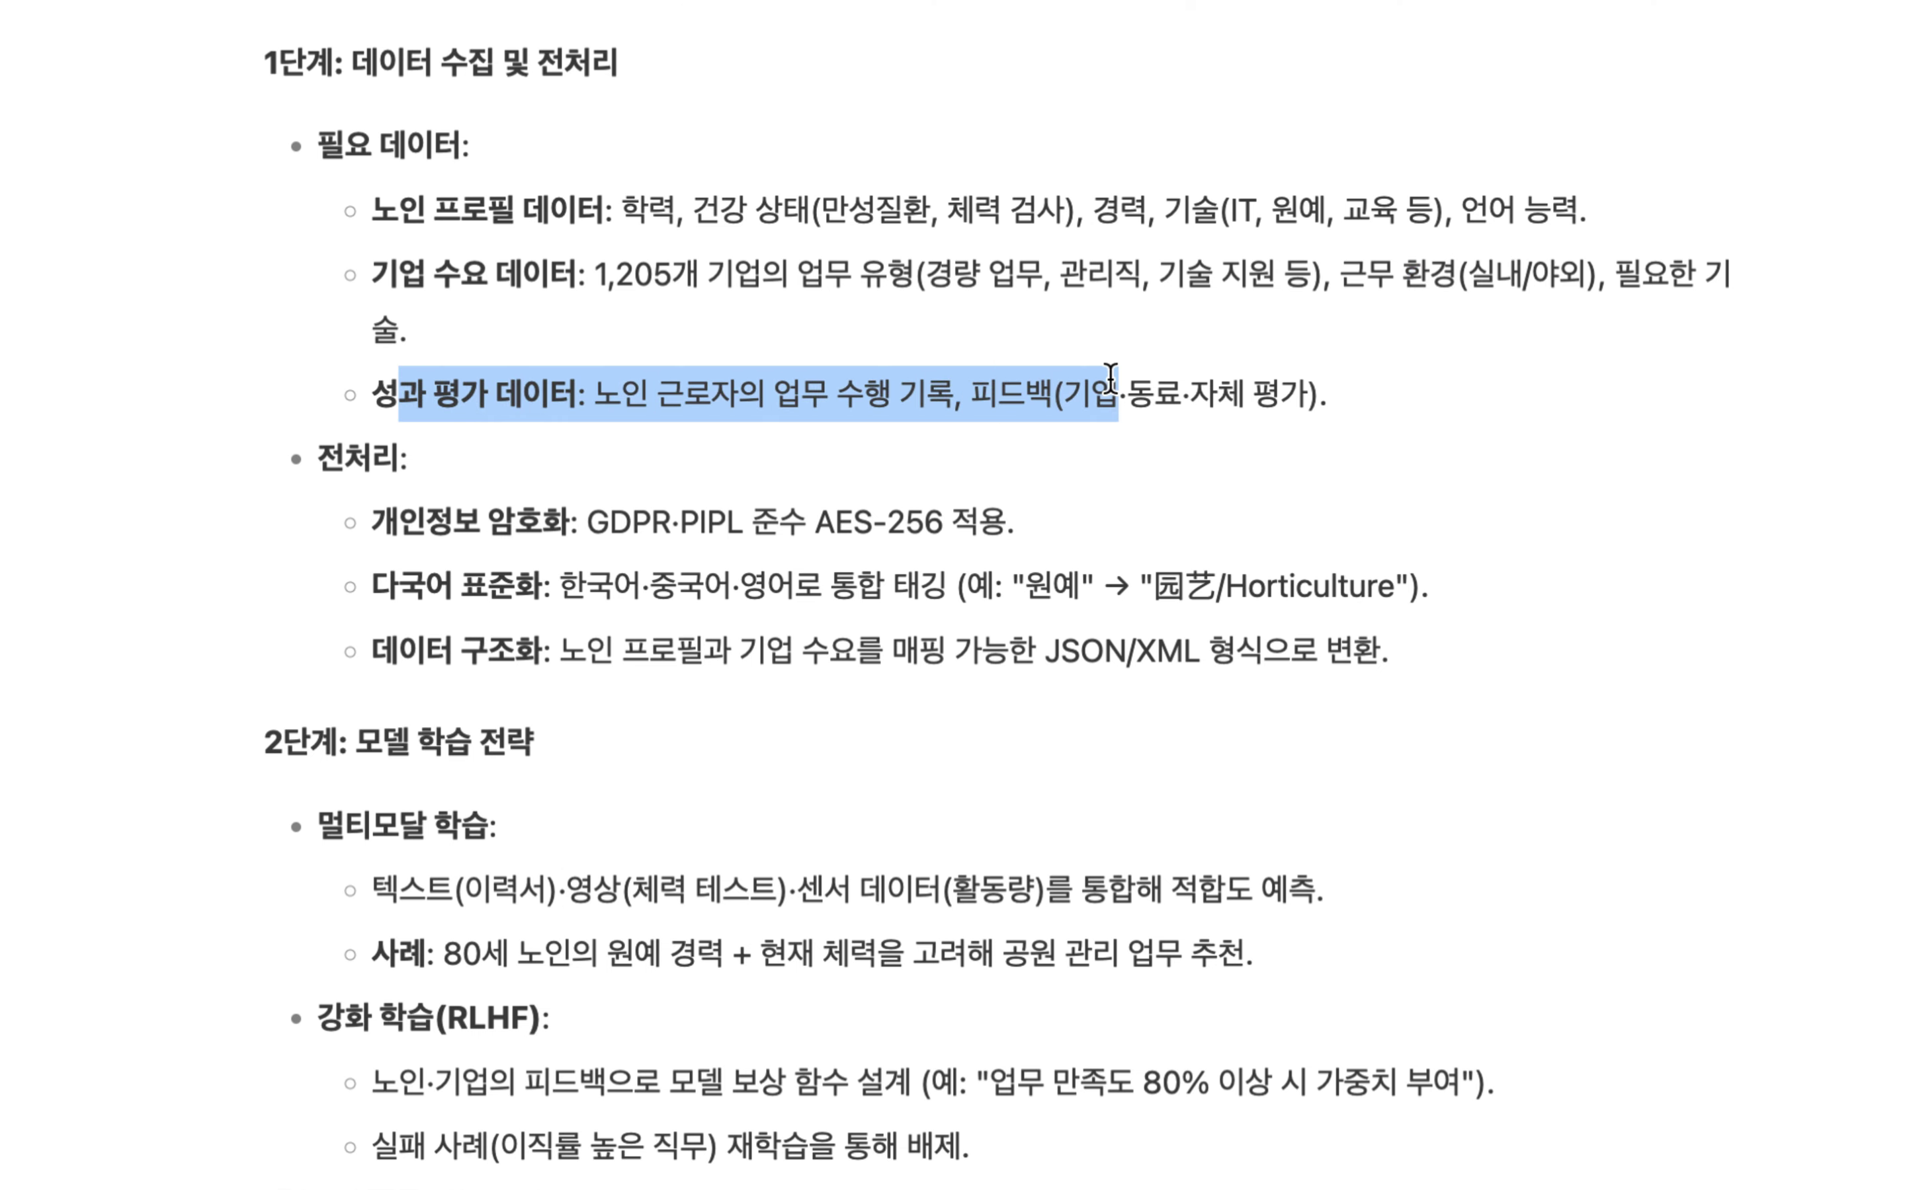
# Step: Examine the answer's "전처리" items and the following stages "2단계: 모델 학습 전략" and "3단계: 시스템 통합 및 검증"
pyautogui.scroll(-3, 1110, 378)
pyautogui.moveTo(418, 329); pyautogui.dragTo(1242, 445)
pyautogui.scroll(-4, 1307, 488)
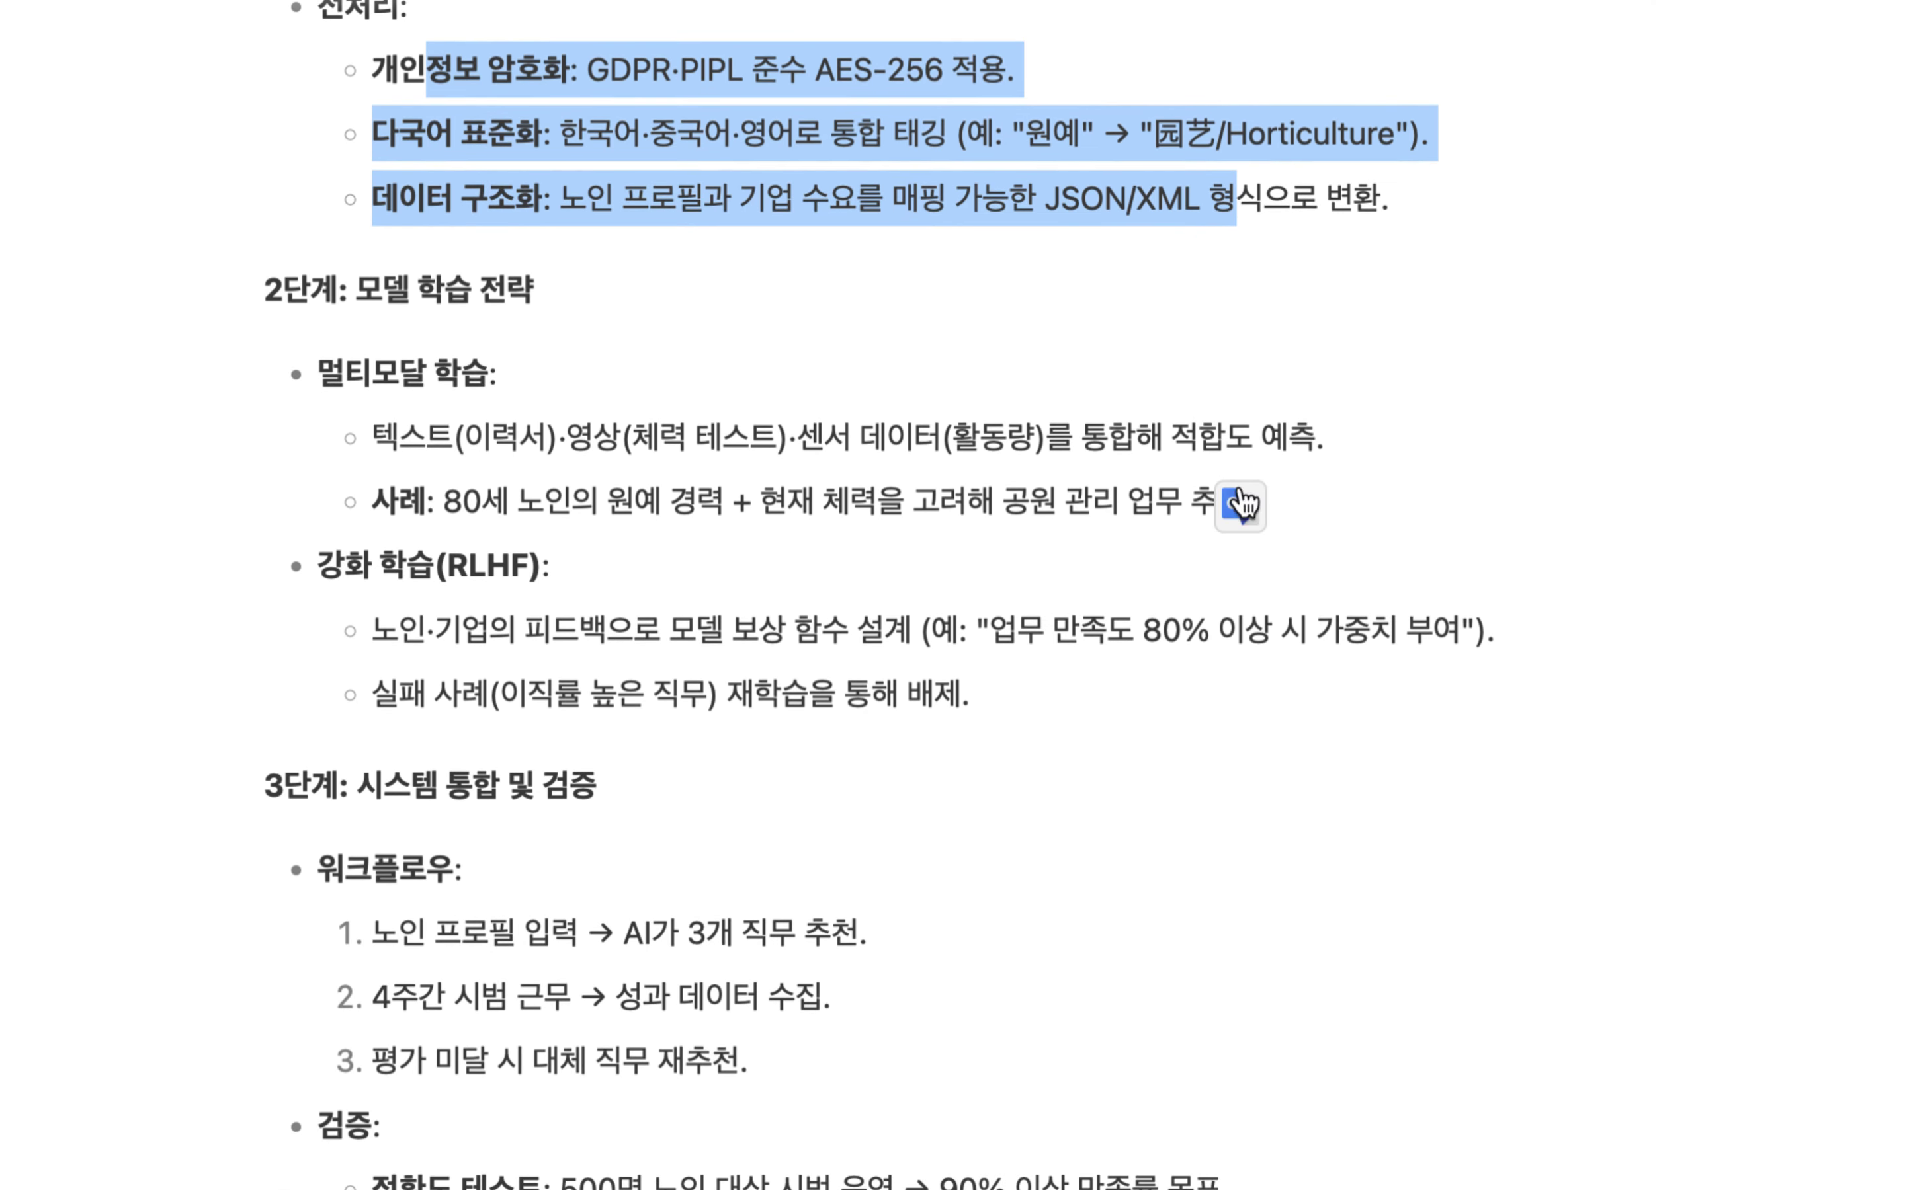
pyautogui.moveTo(319, 374); pyautogui.dragTo(488, 377)
pyautogui.moveTo(319, 566); pyautogui.dragTo(486, 565)
pyautogui.scroll(-3, 484, 562)
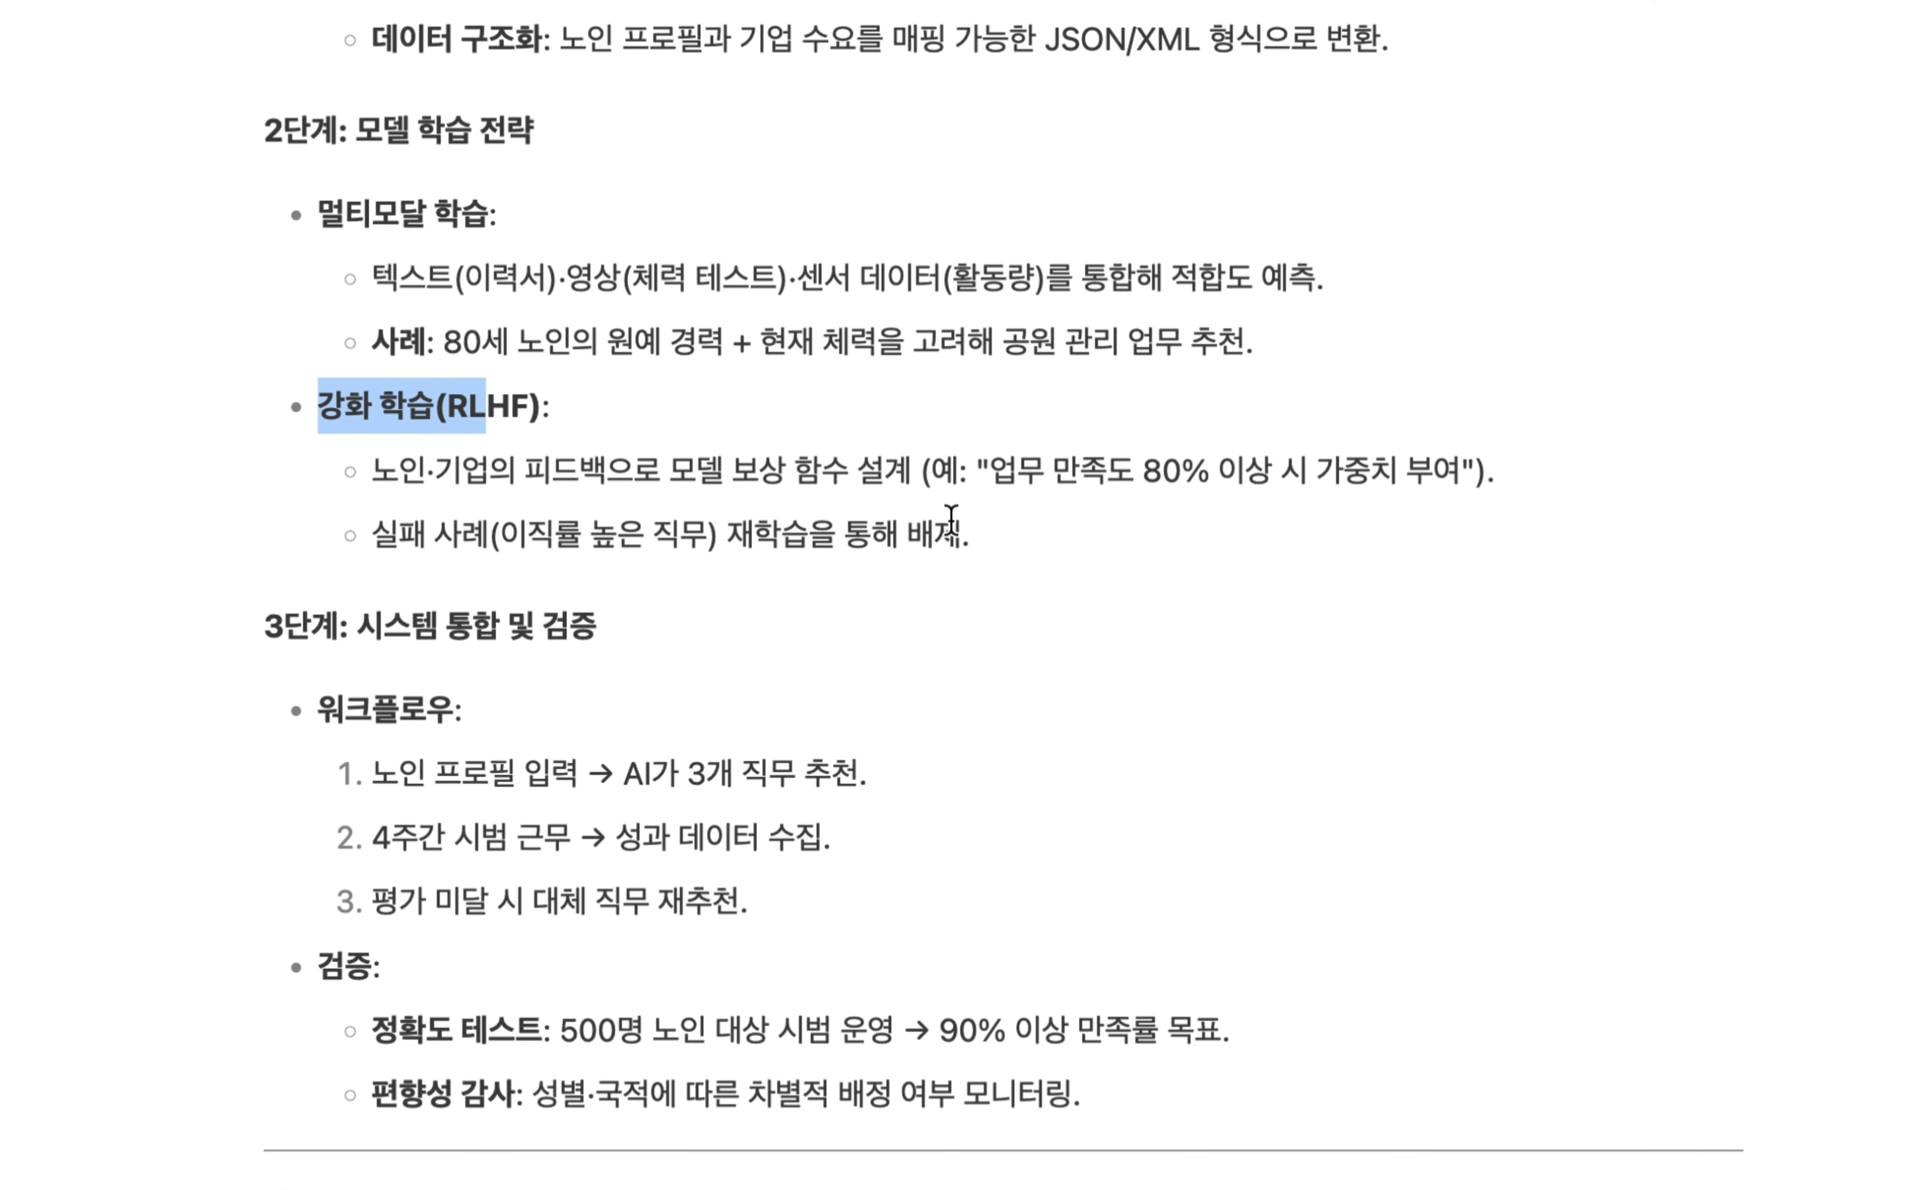
pyautogui.scroll(-5, 951, 520)
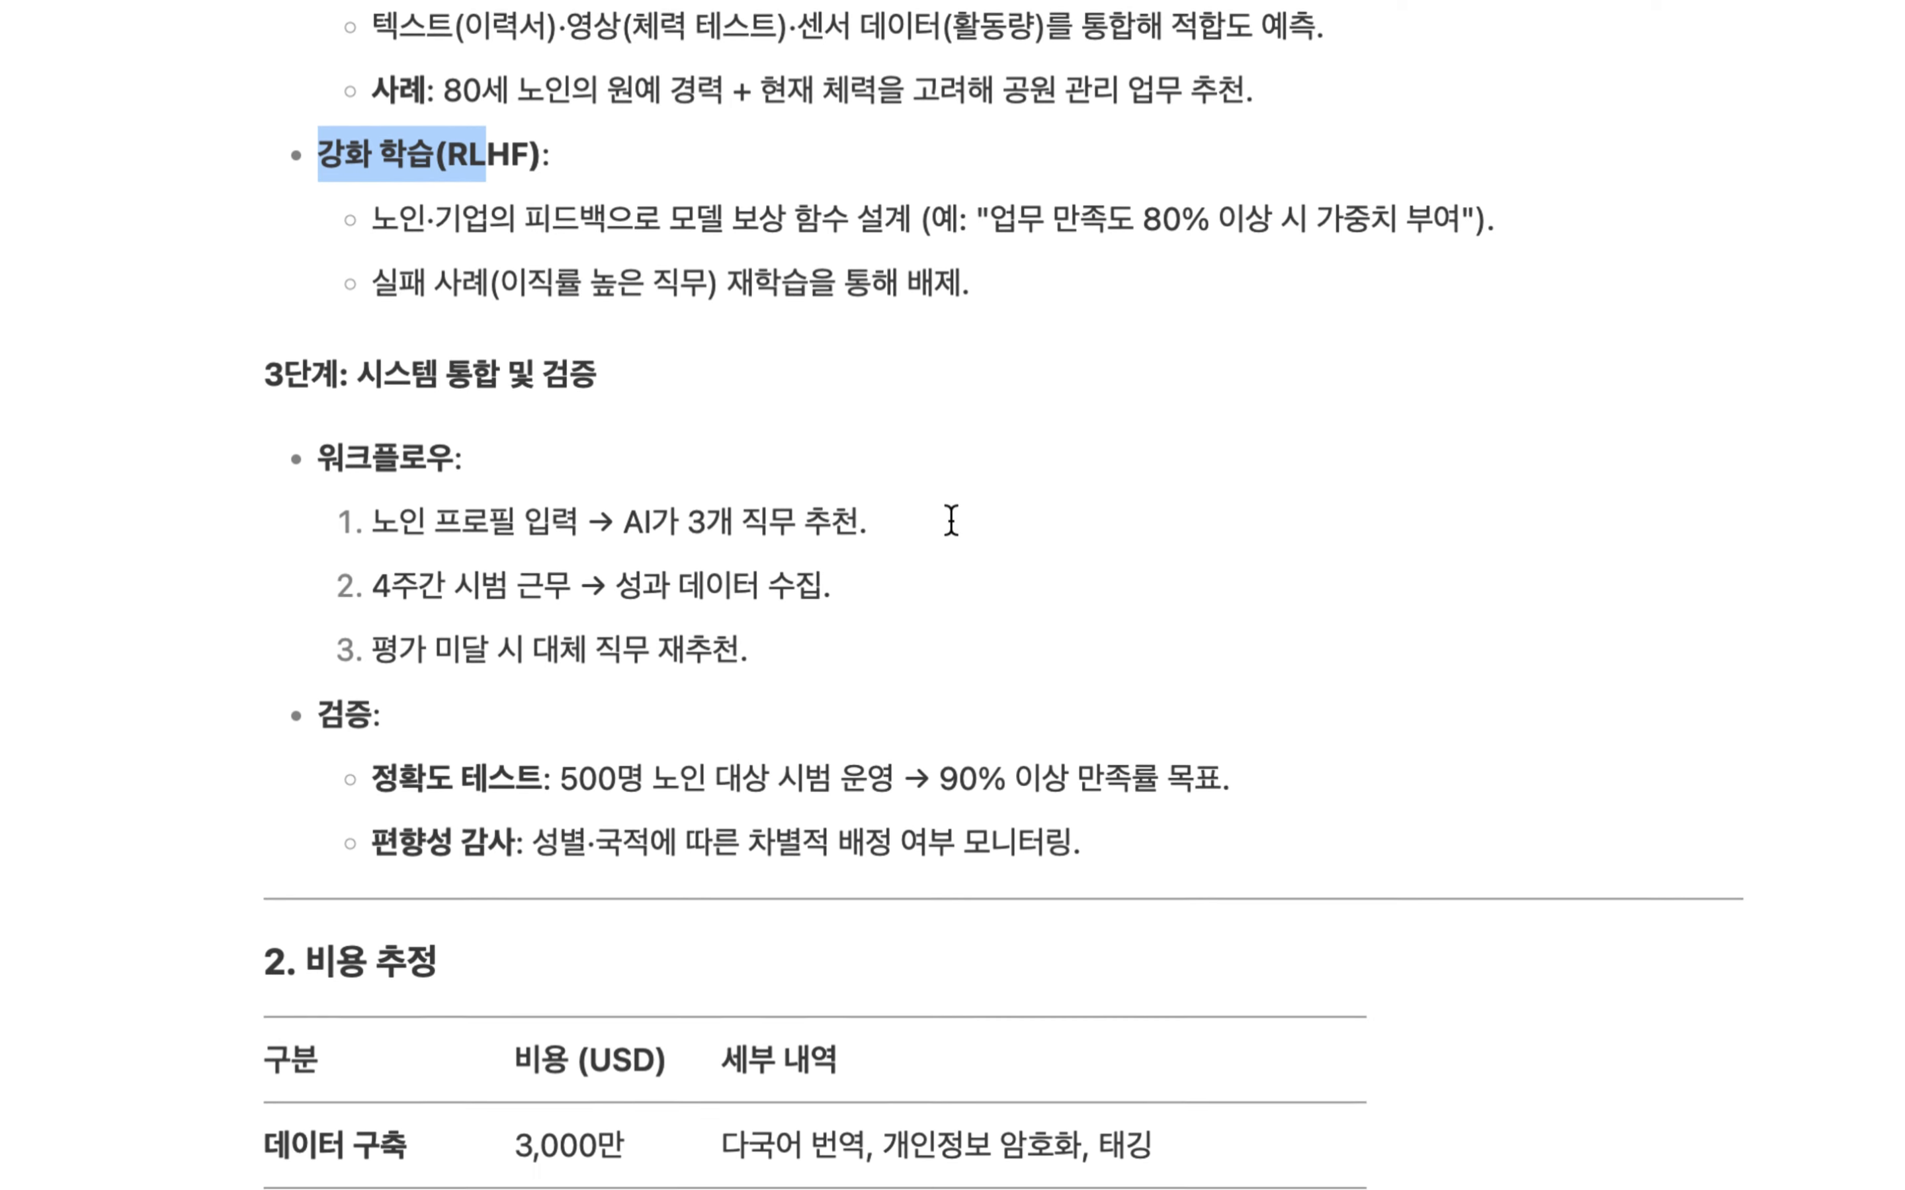
pyautogui.moveTo(516, 464); pyautogui.dragTo(895, 708)
# Step: Examine the "2. 비용 추정" table and the member roles and incentives under "3. 다국적 컨소시엄 구성 방안"
pyautogui.scroll(-10, 895, 708)
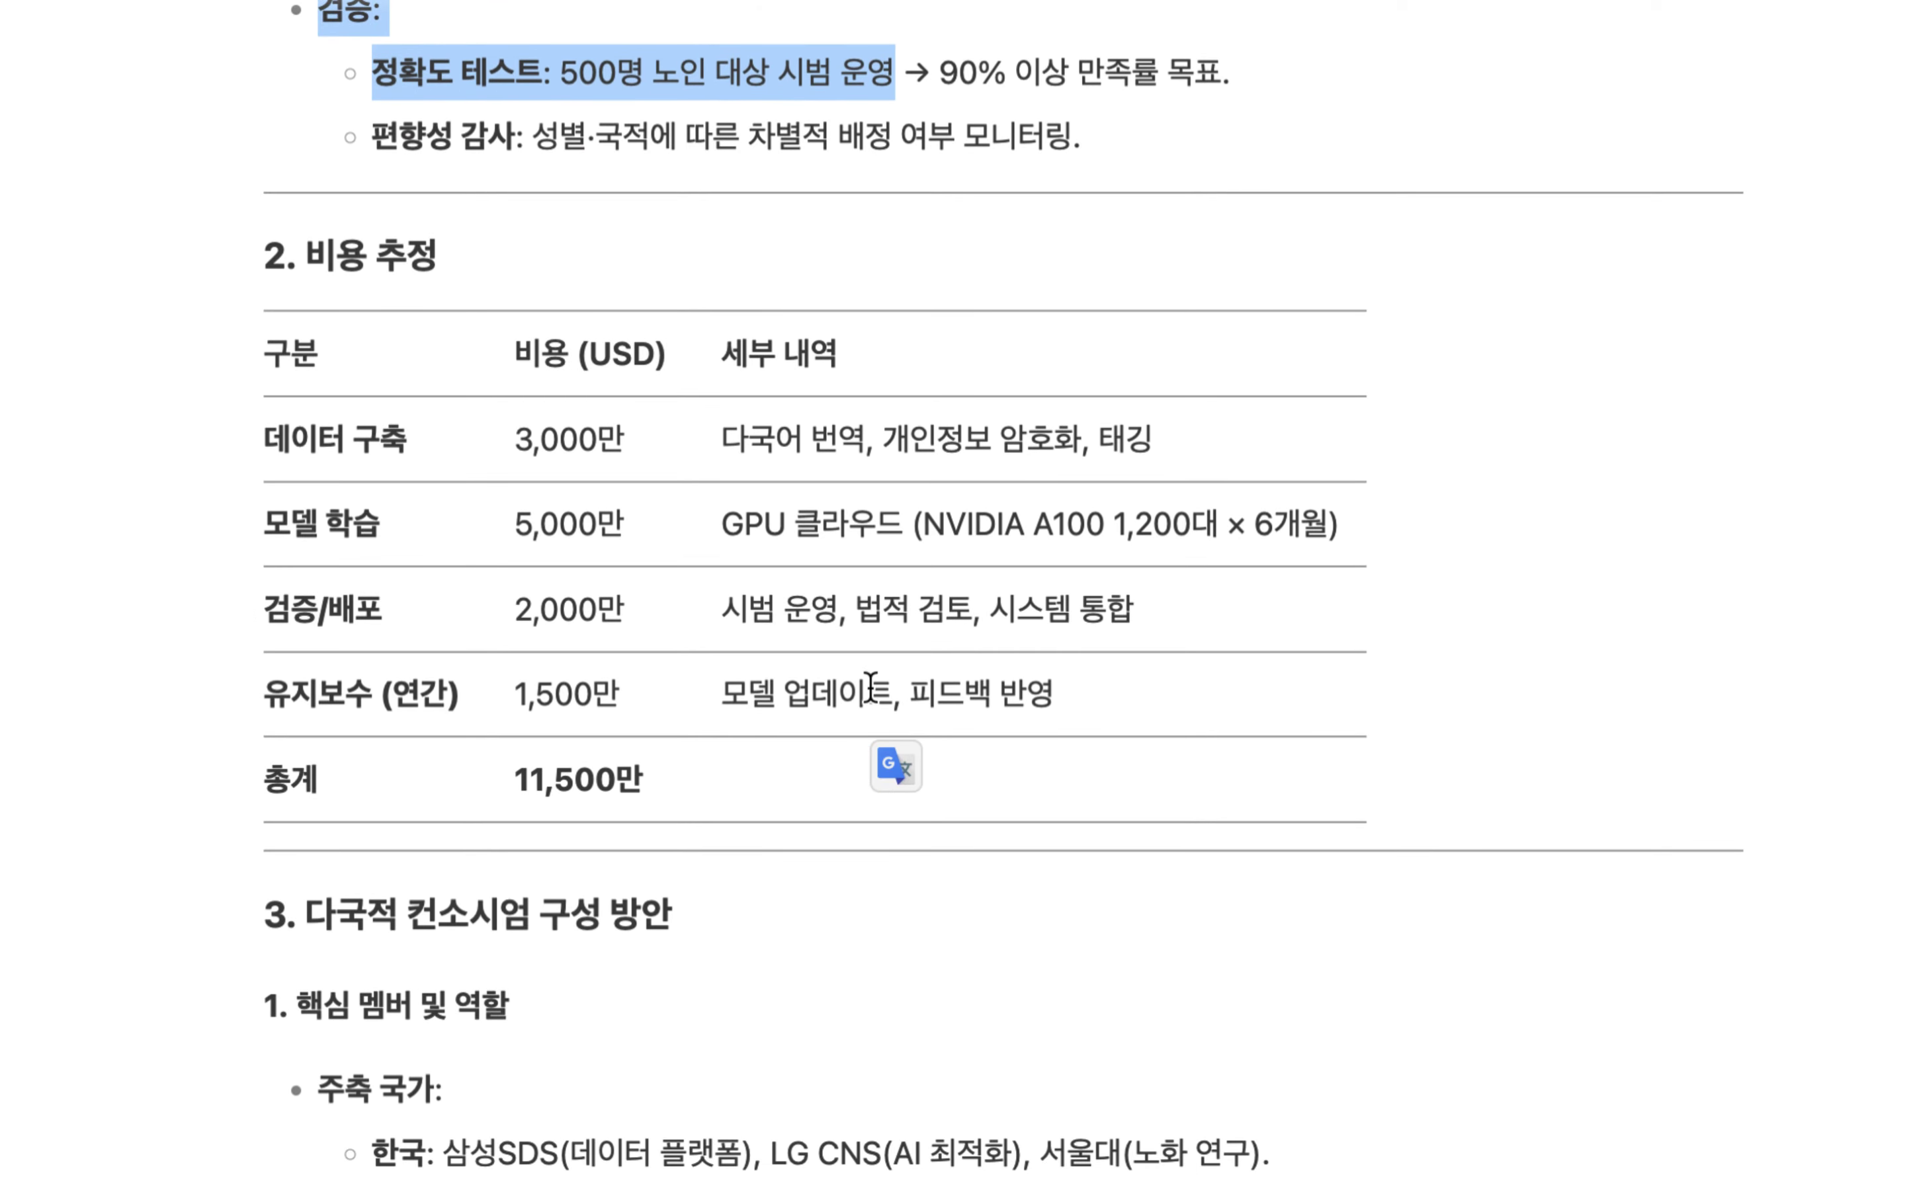
pyautogui.moveTo(349, 441); pyautogui.dragTo(1218, 697)
pyautogui.click(1217, 697)
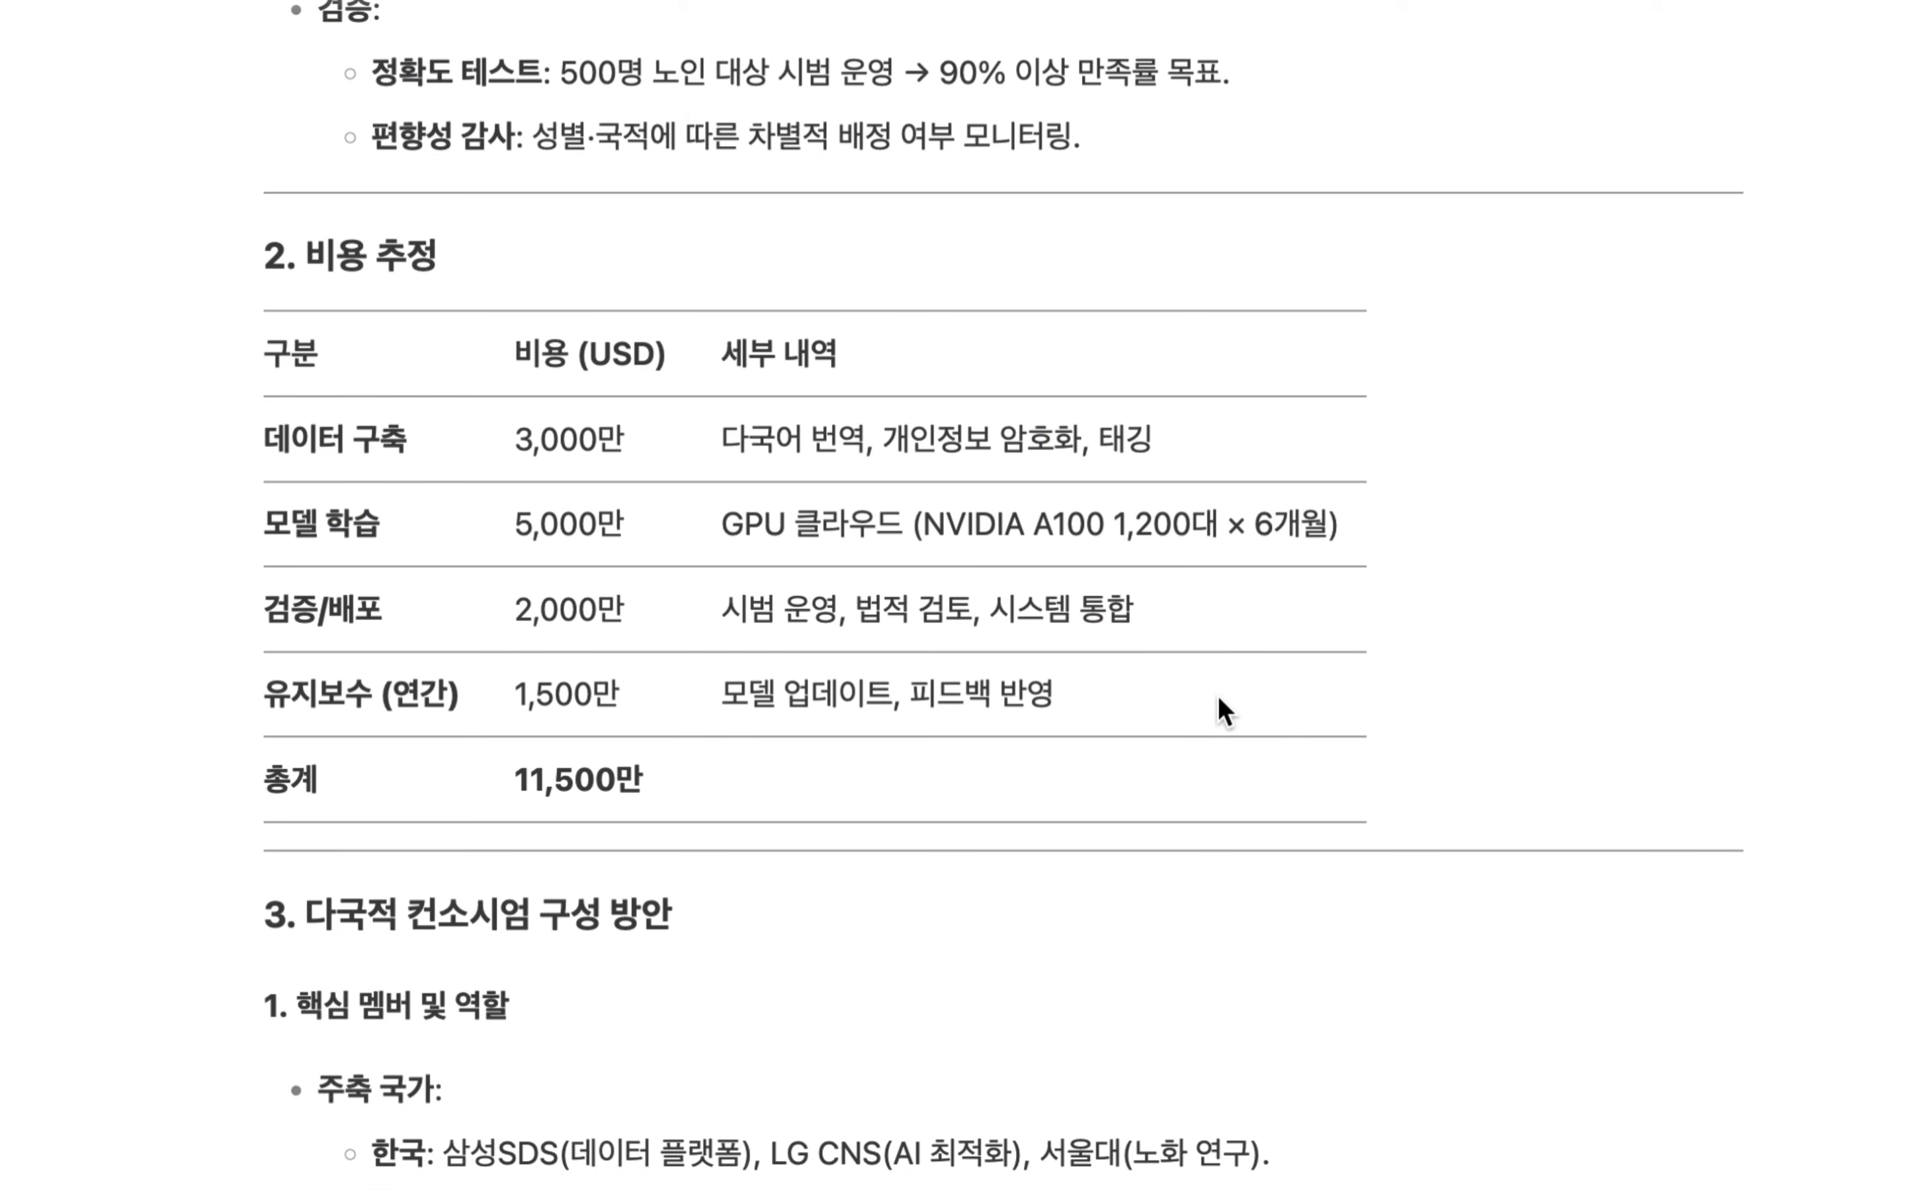
pyautogui.scroll(-3, 1218, 697)
pyautogui.scroll(-1, 1218, 697)
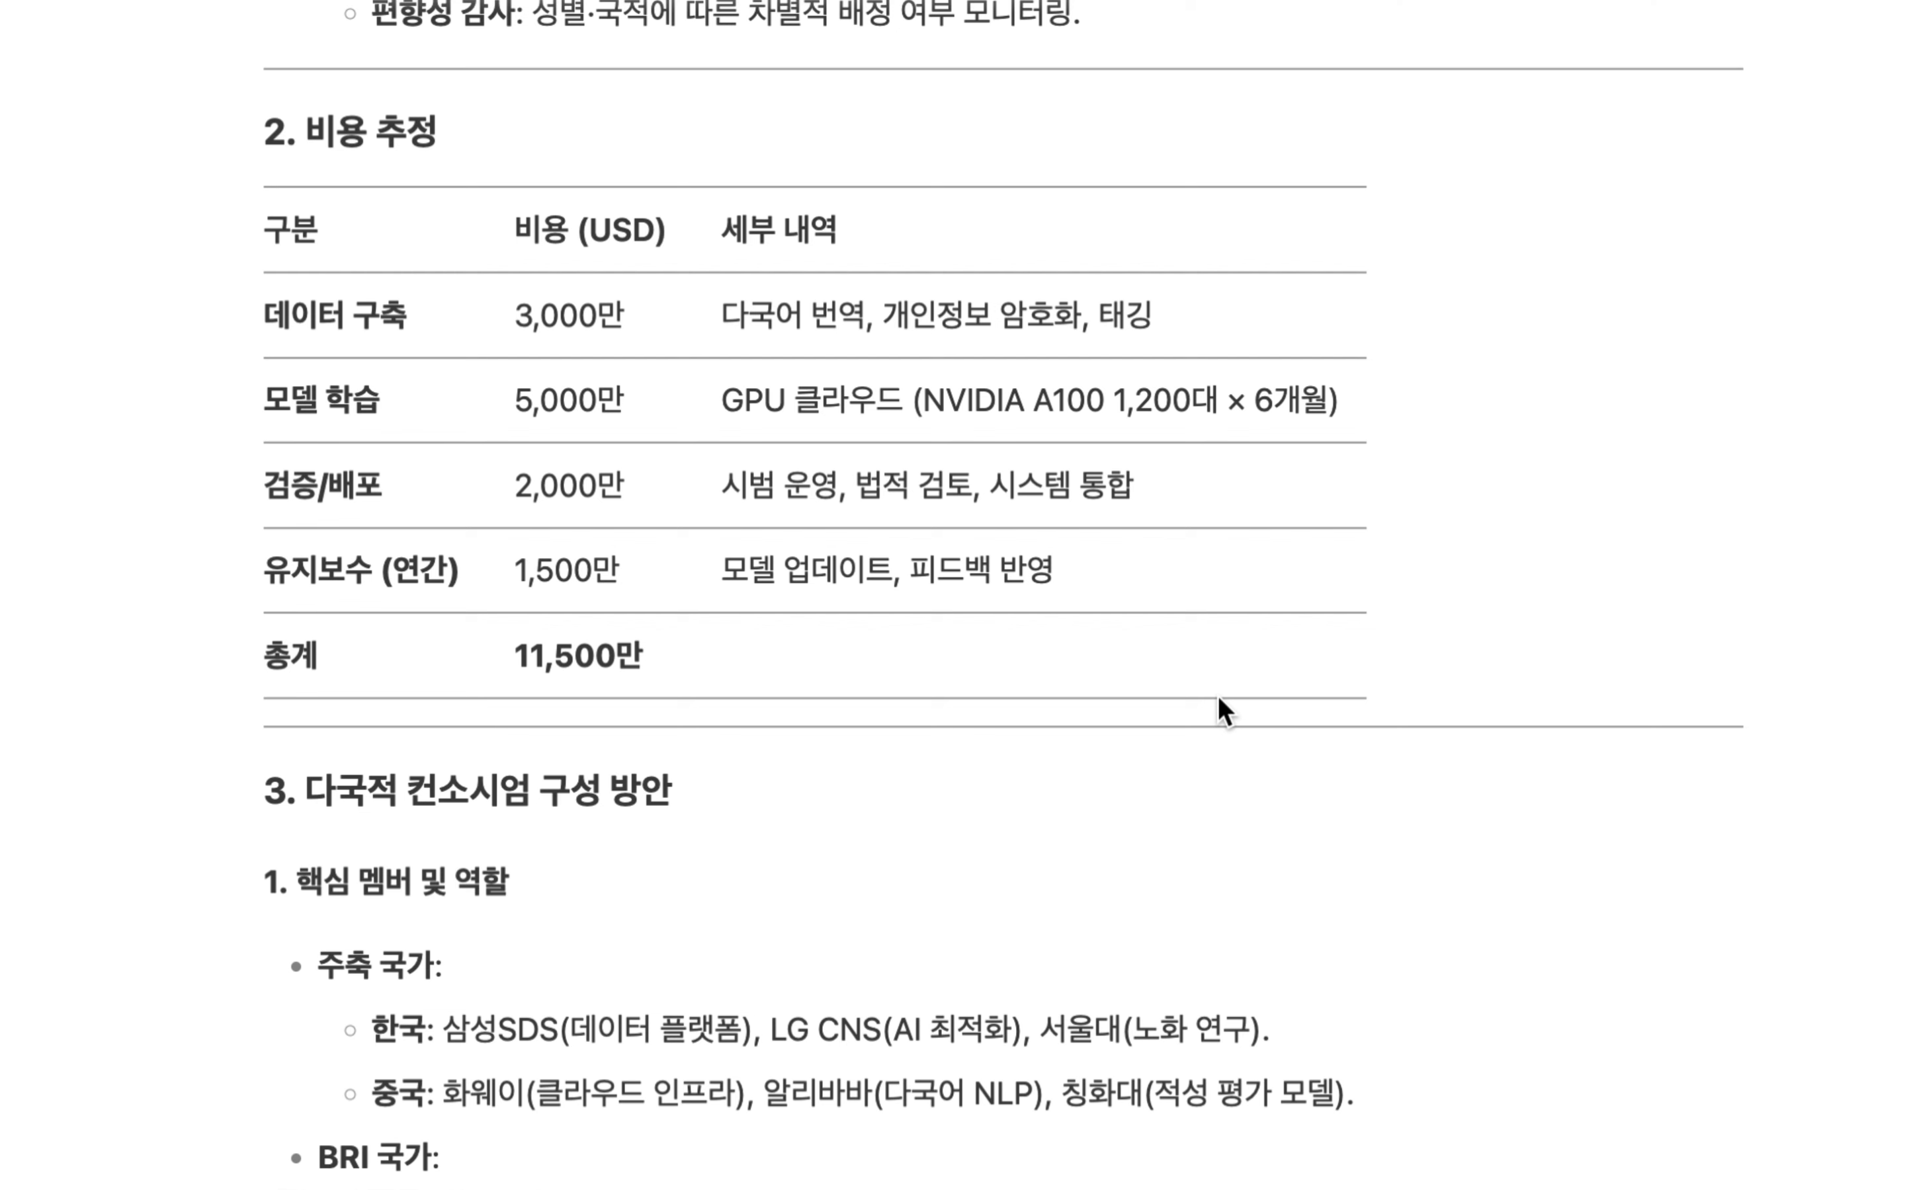
pyautogui.scroll(-6, 1218, 697)
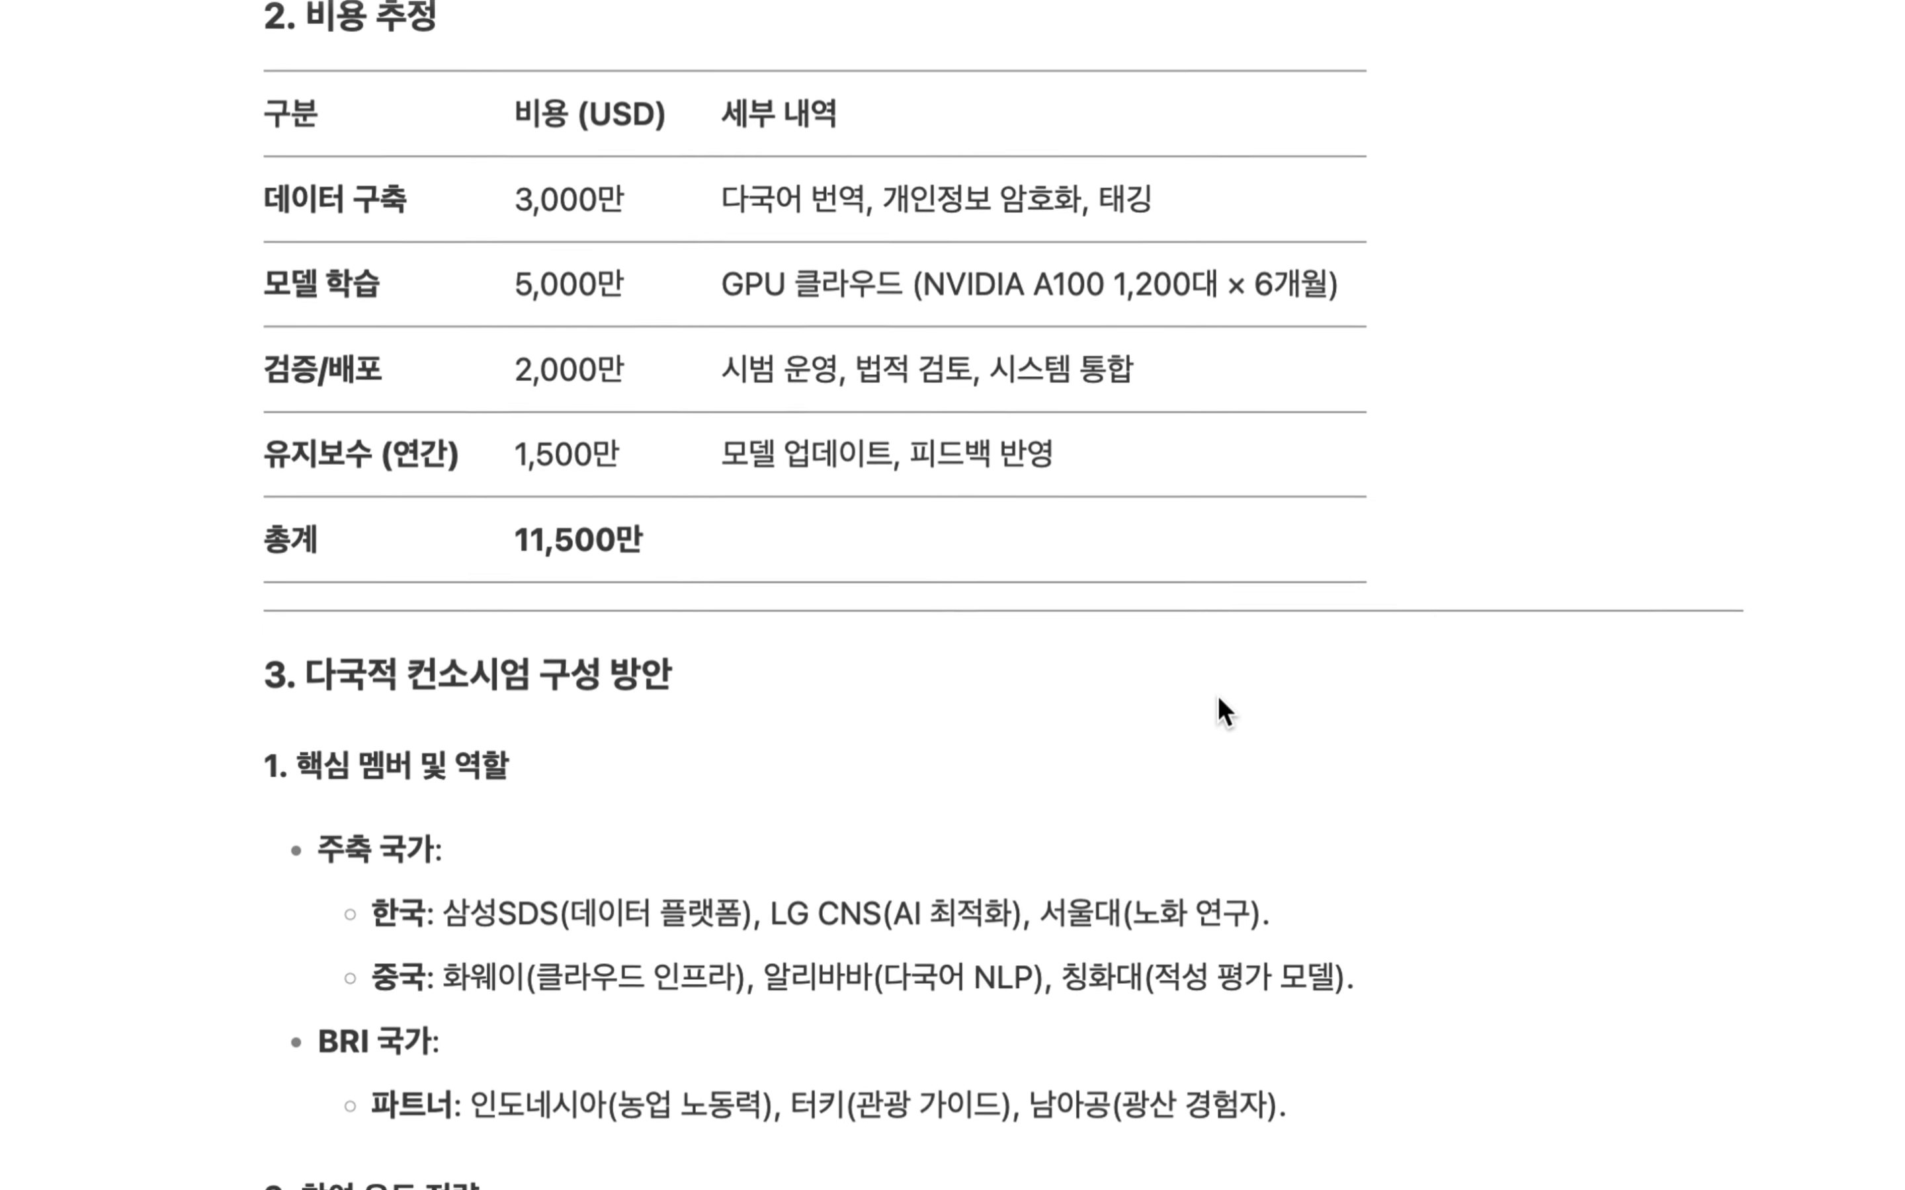
pyautogui.scroll(-4, 1219, 699)
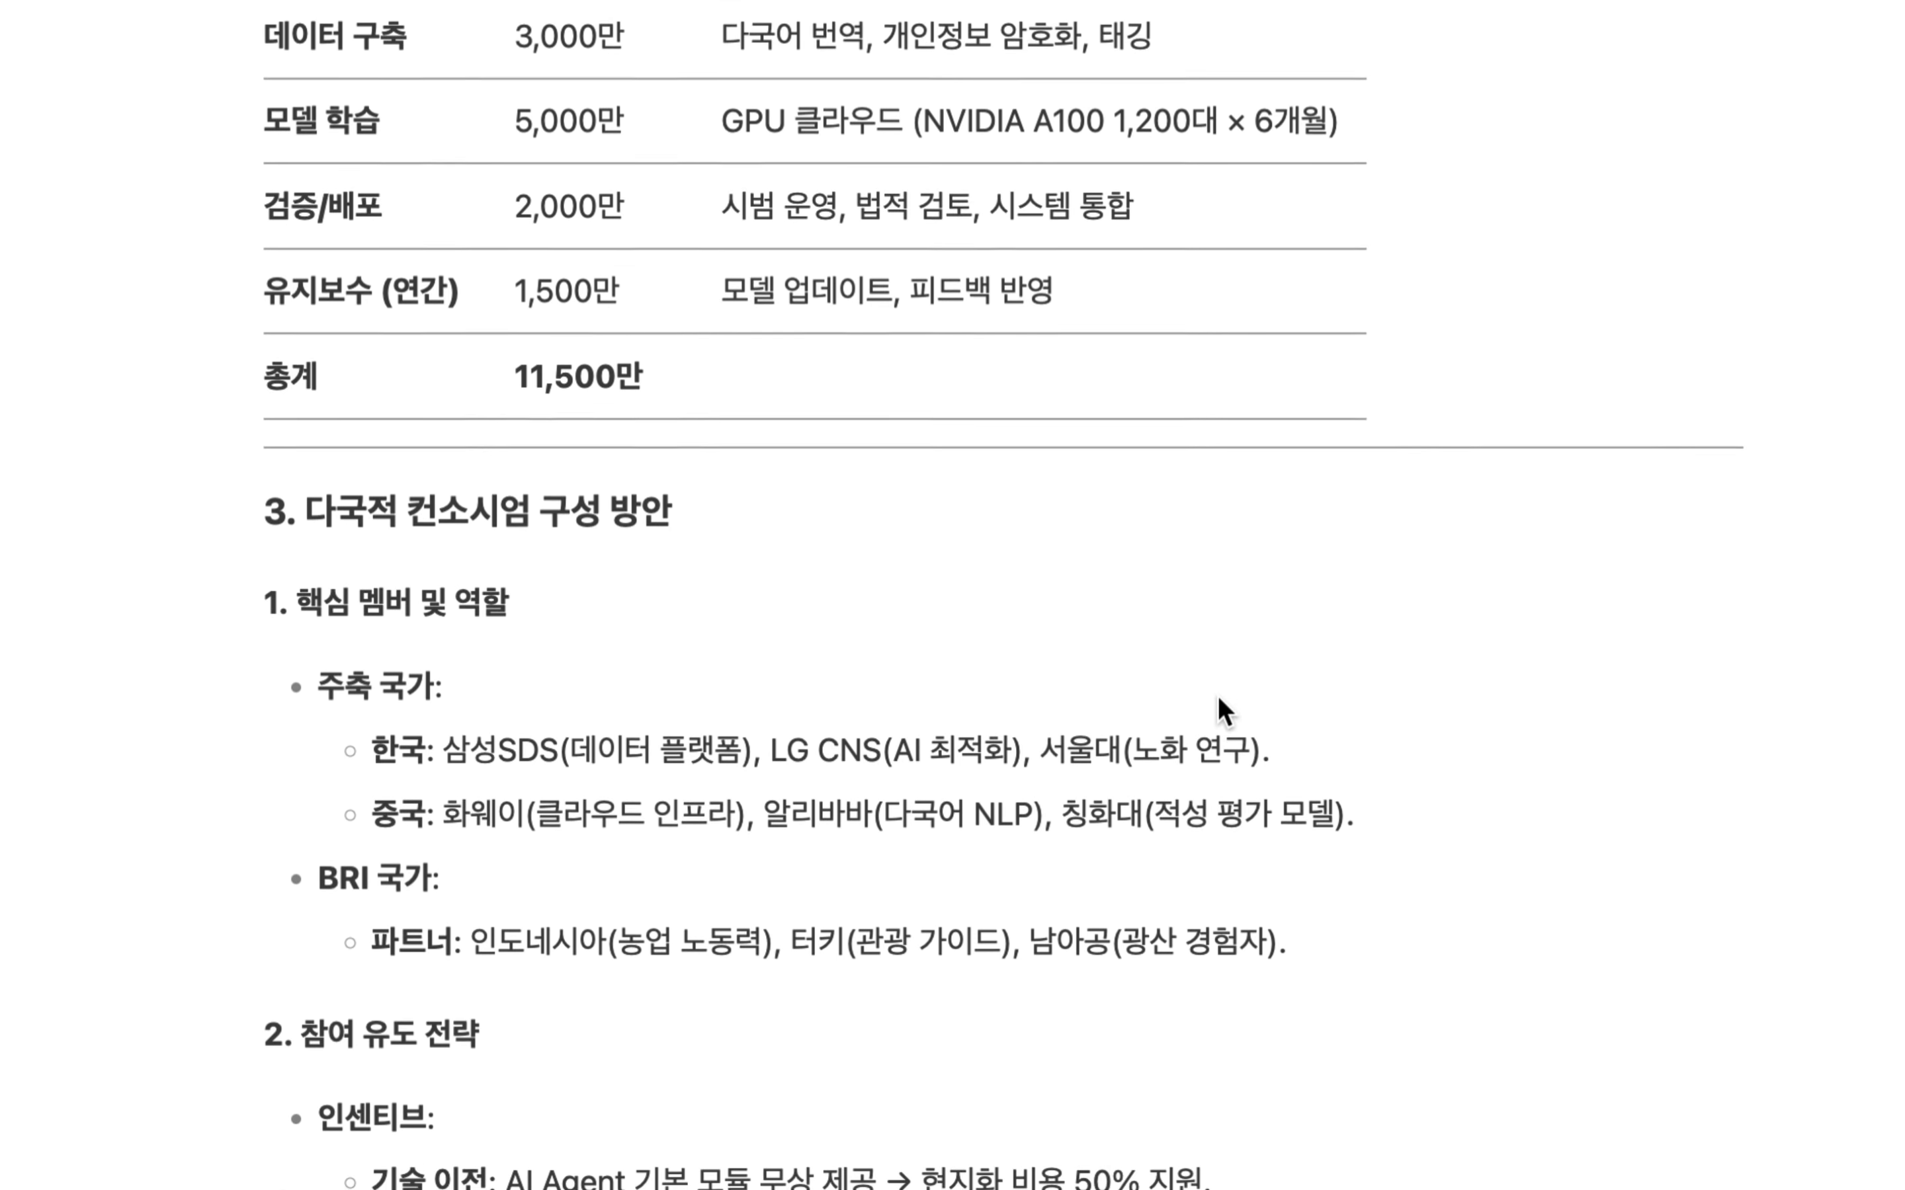
pyautogui.scroll(-4, 1218, 697)
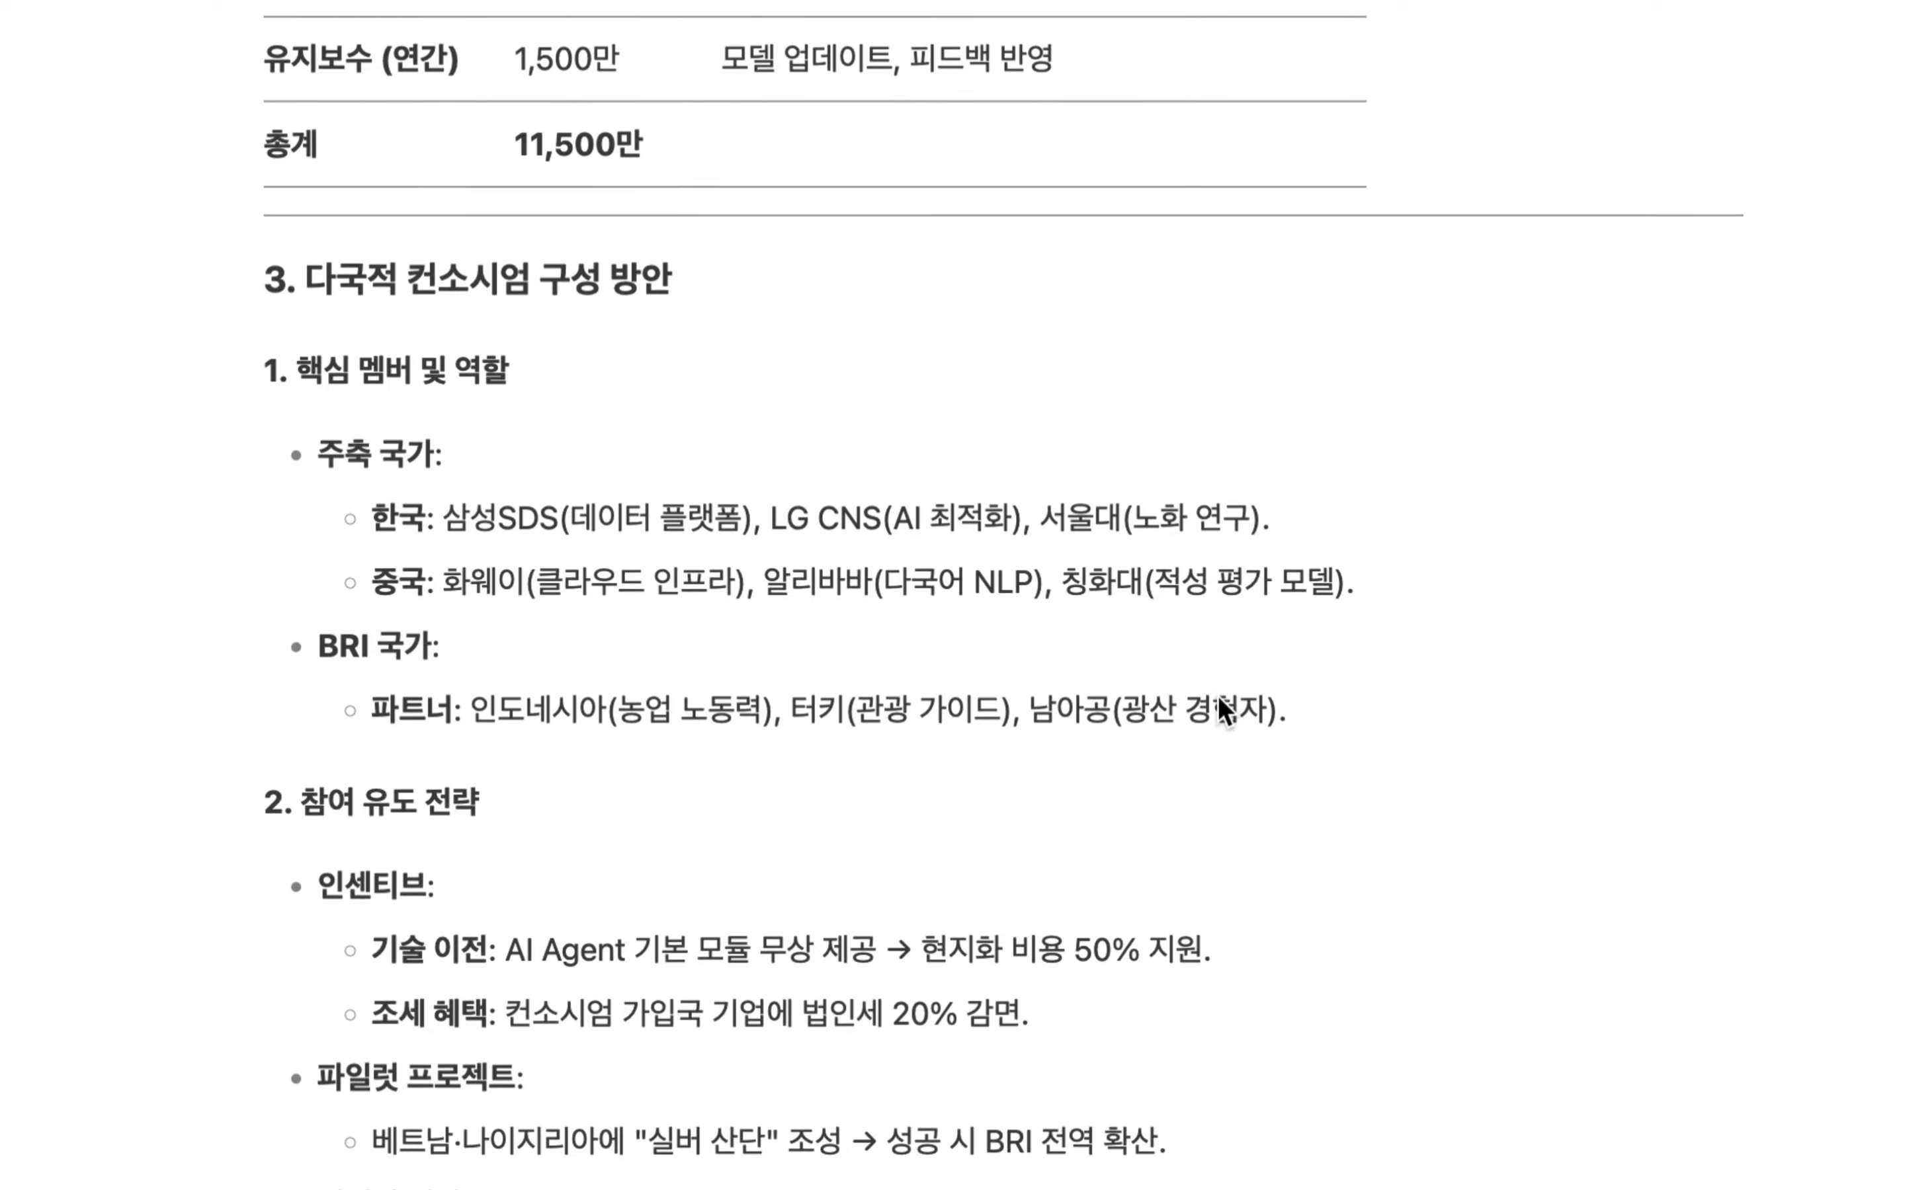